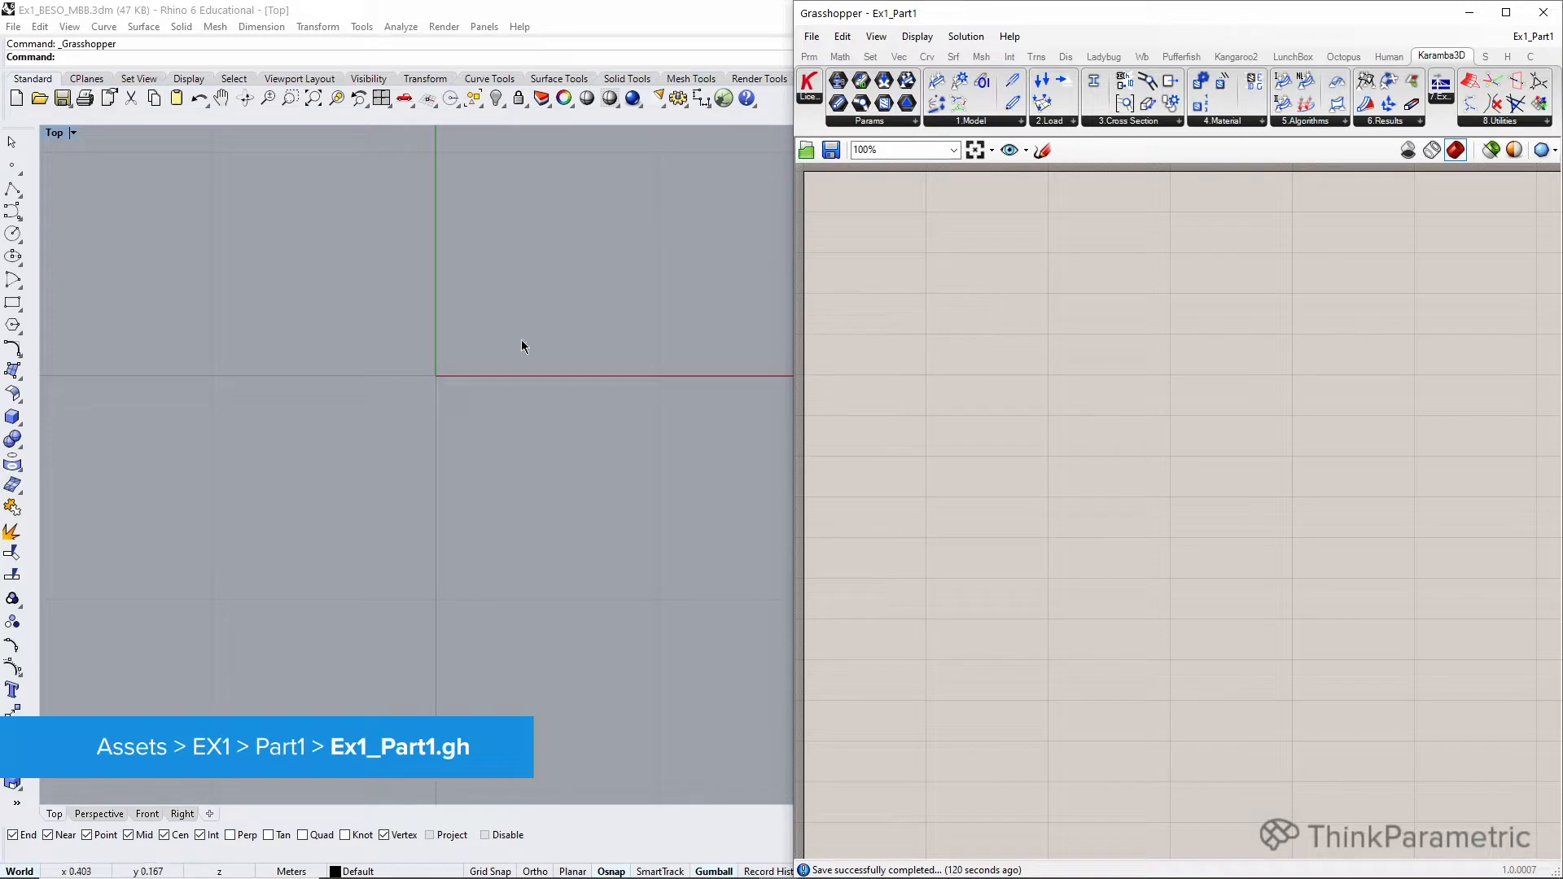
# - Add a Rectangle primitive component to the empty canvas and place it near the upper edge
pyautogui.moveTo(521, 339); pyautogui.dragTo(487, 405, button='right')
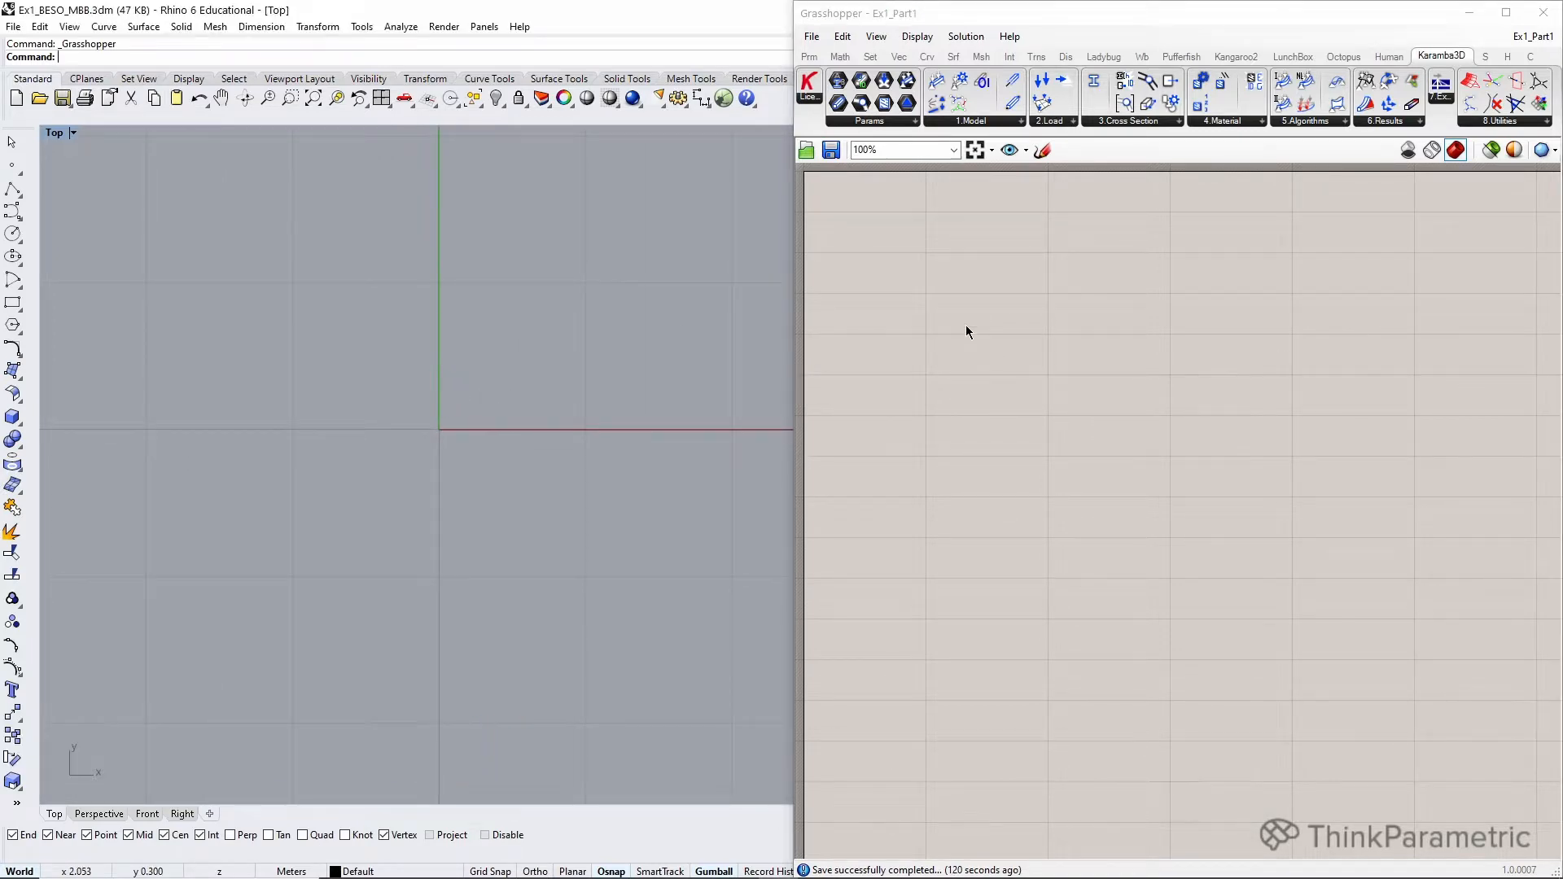
pyautogui.doubleClick(966, 325)
pyautogui.write('rec')
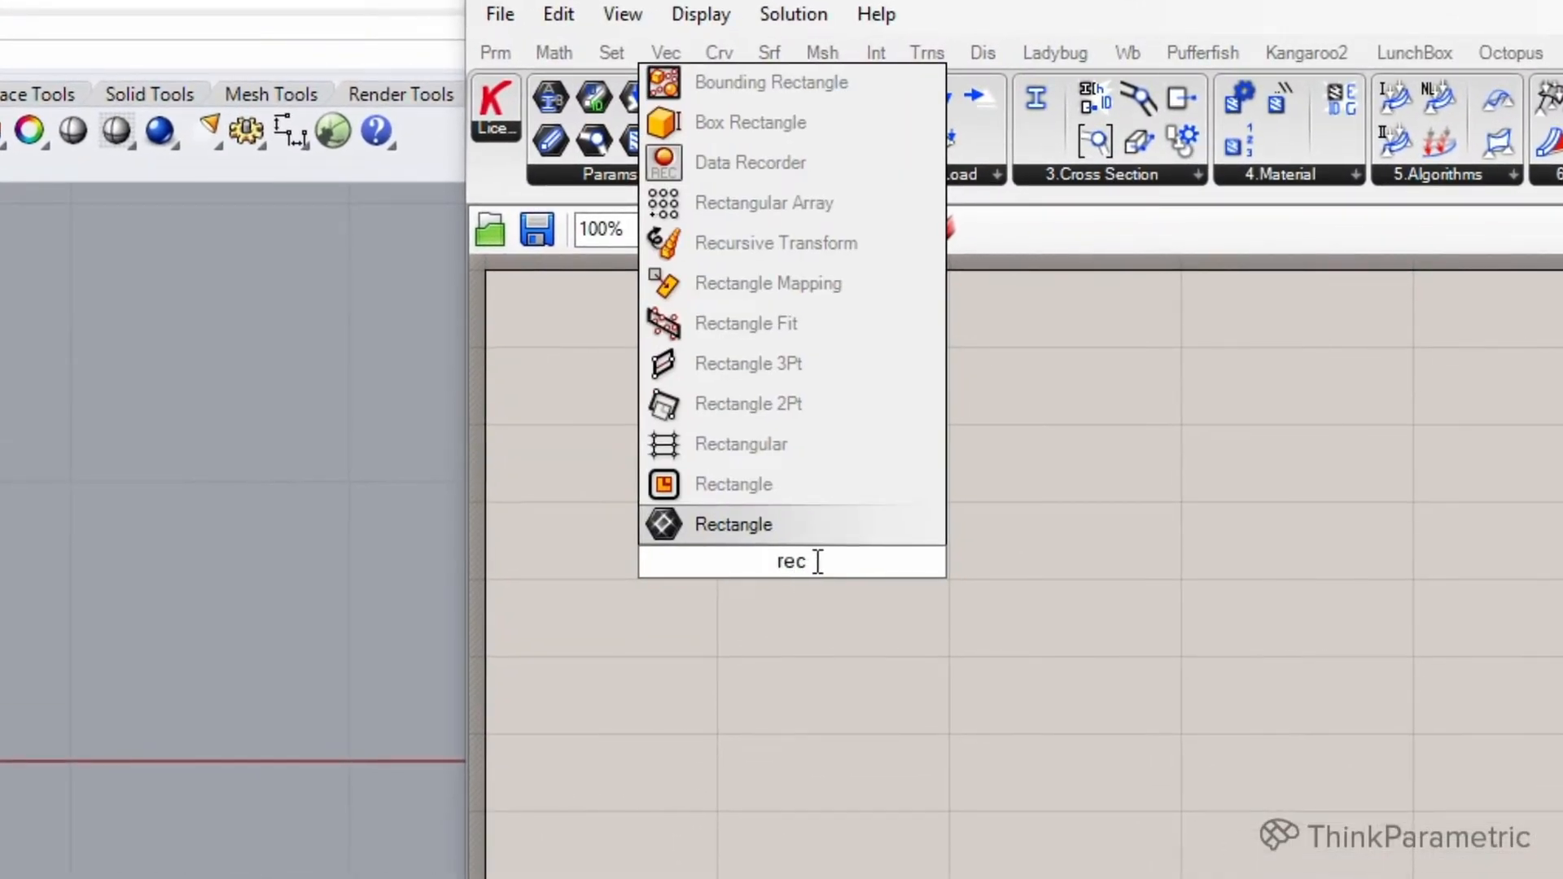
pyautogui.click(751, 479)
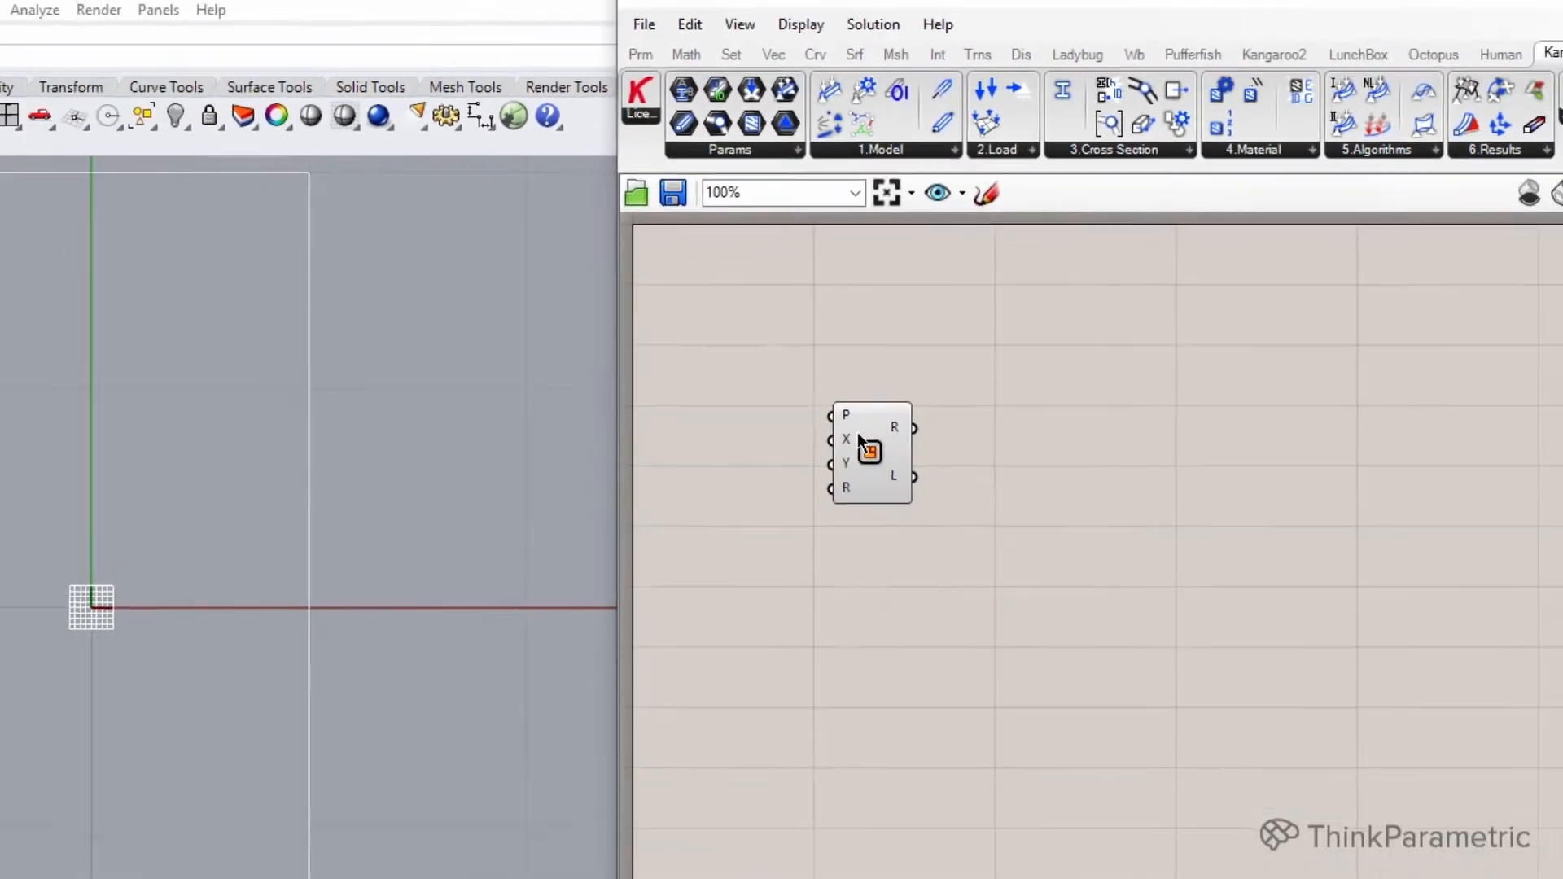
pyautogui.moveTo(857, 433); pyautogui.dragTo(1109, 352)
pyautogui.moveTo(1126, 259); pyautogui.dragTo(1129, 260)
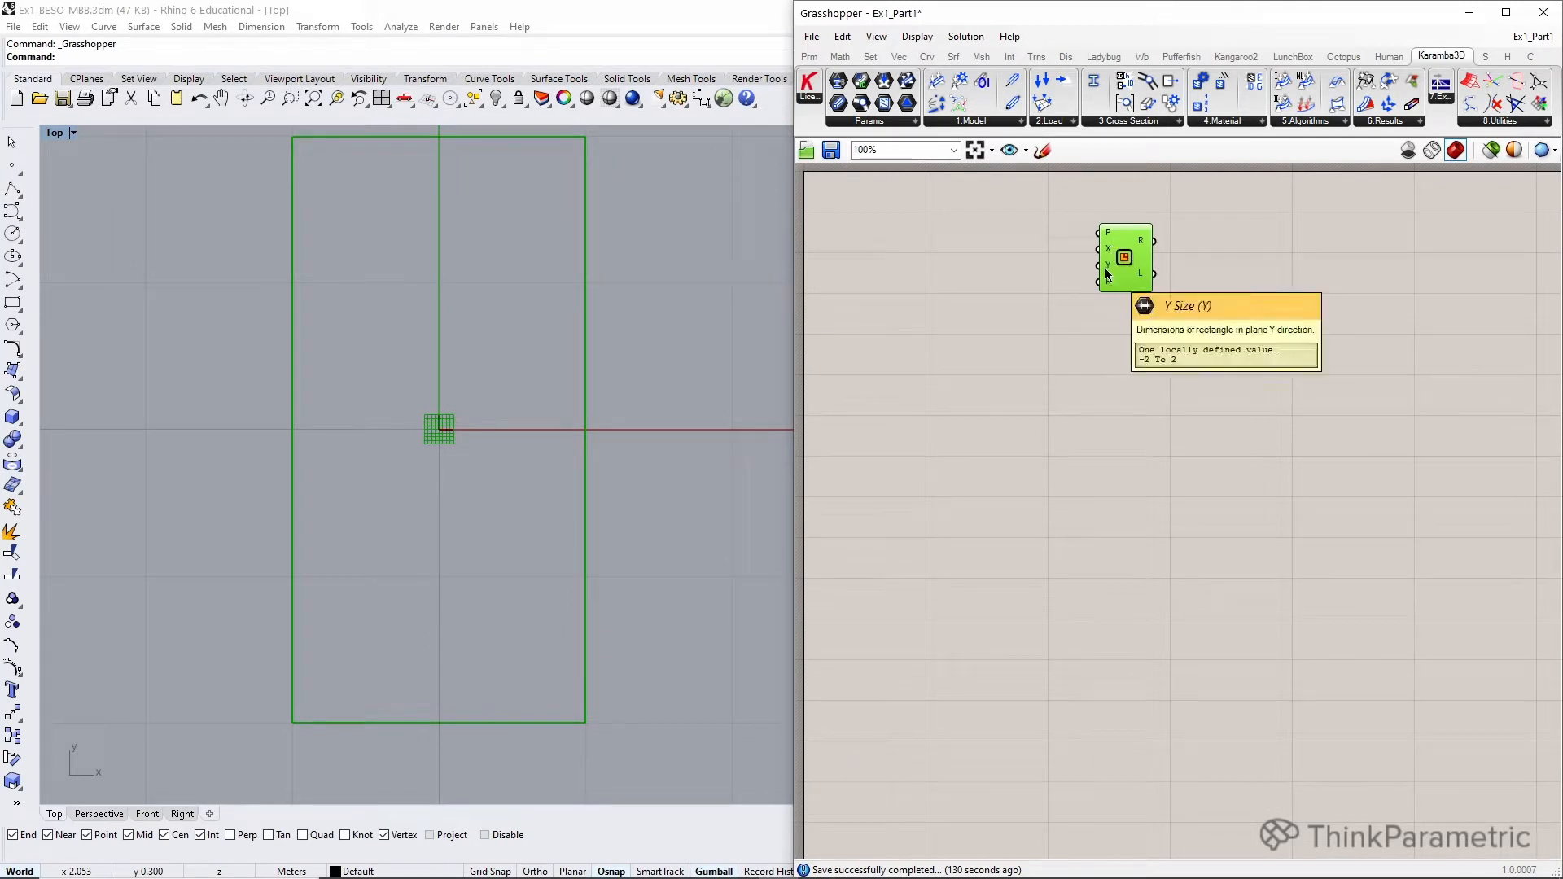
# - Add a Construct Domain component and place it in front of the Rectangle component's inputs
pyautogui.doubleClick(1003, 263)
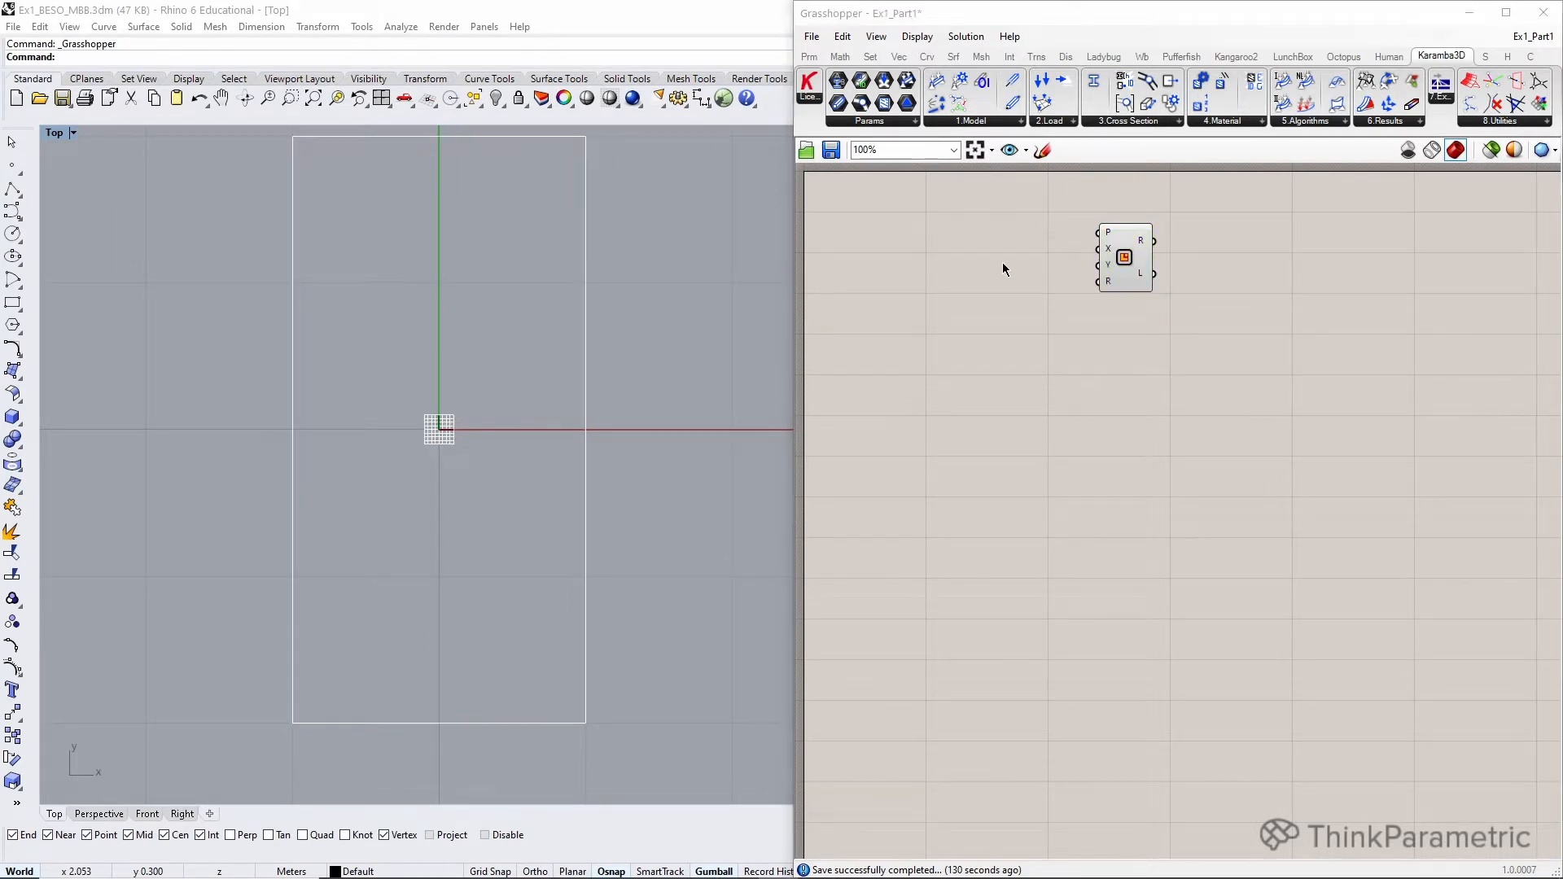
pyautogui.write('co')
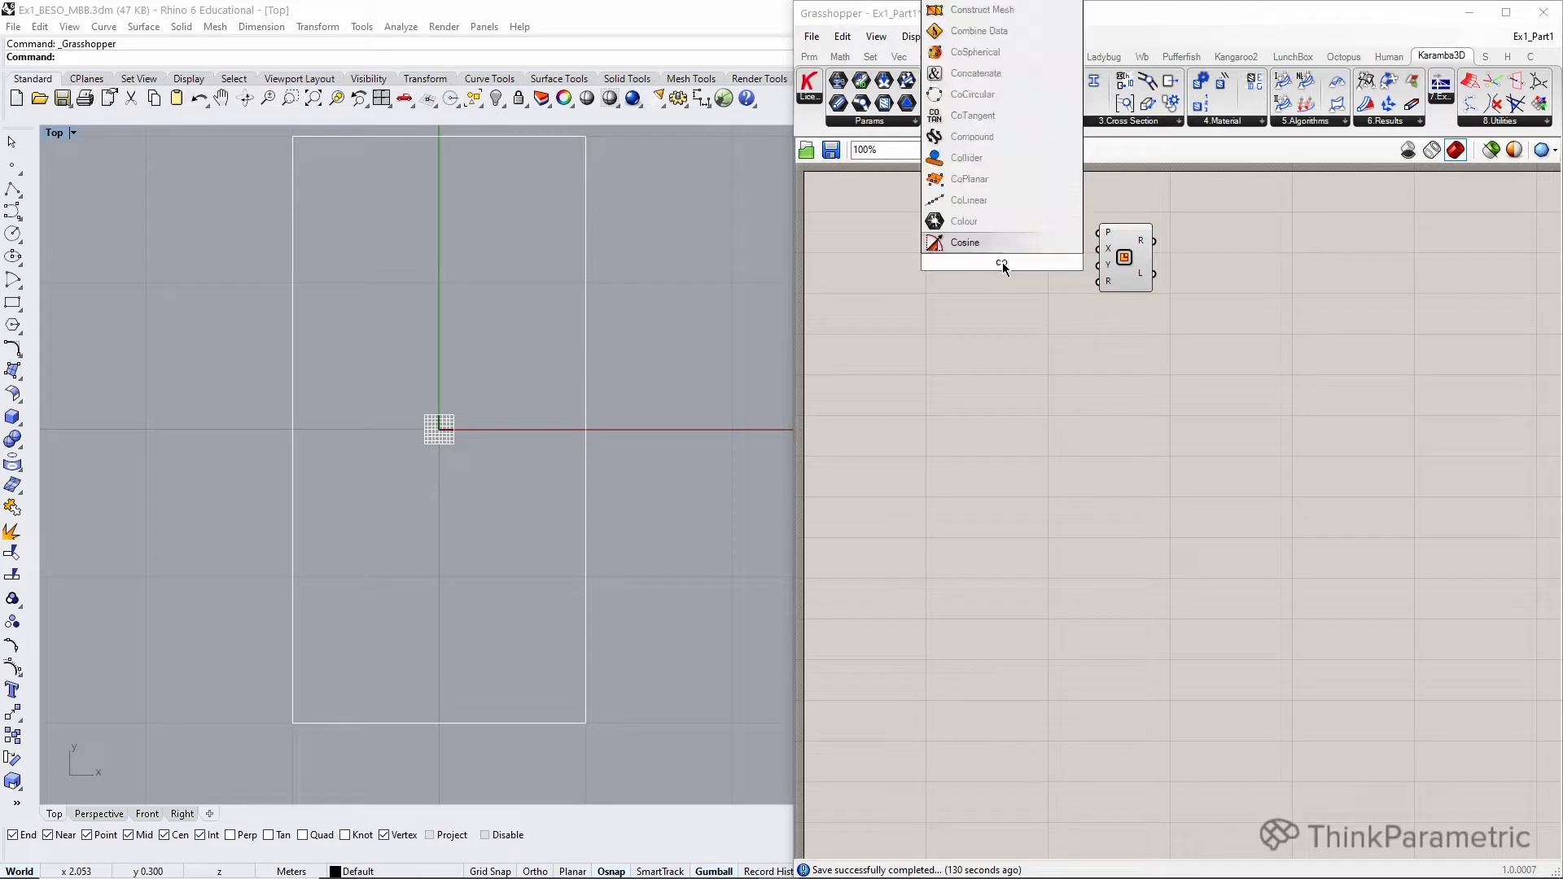
pyautogui.write('ns')
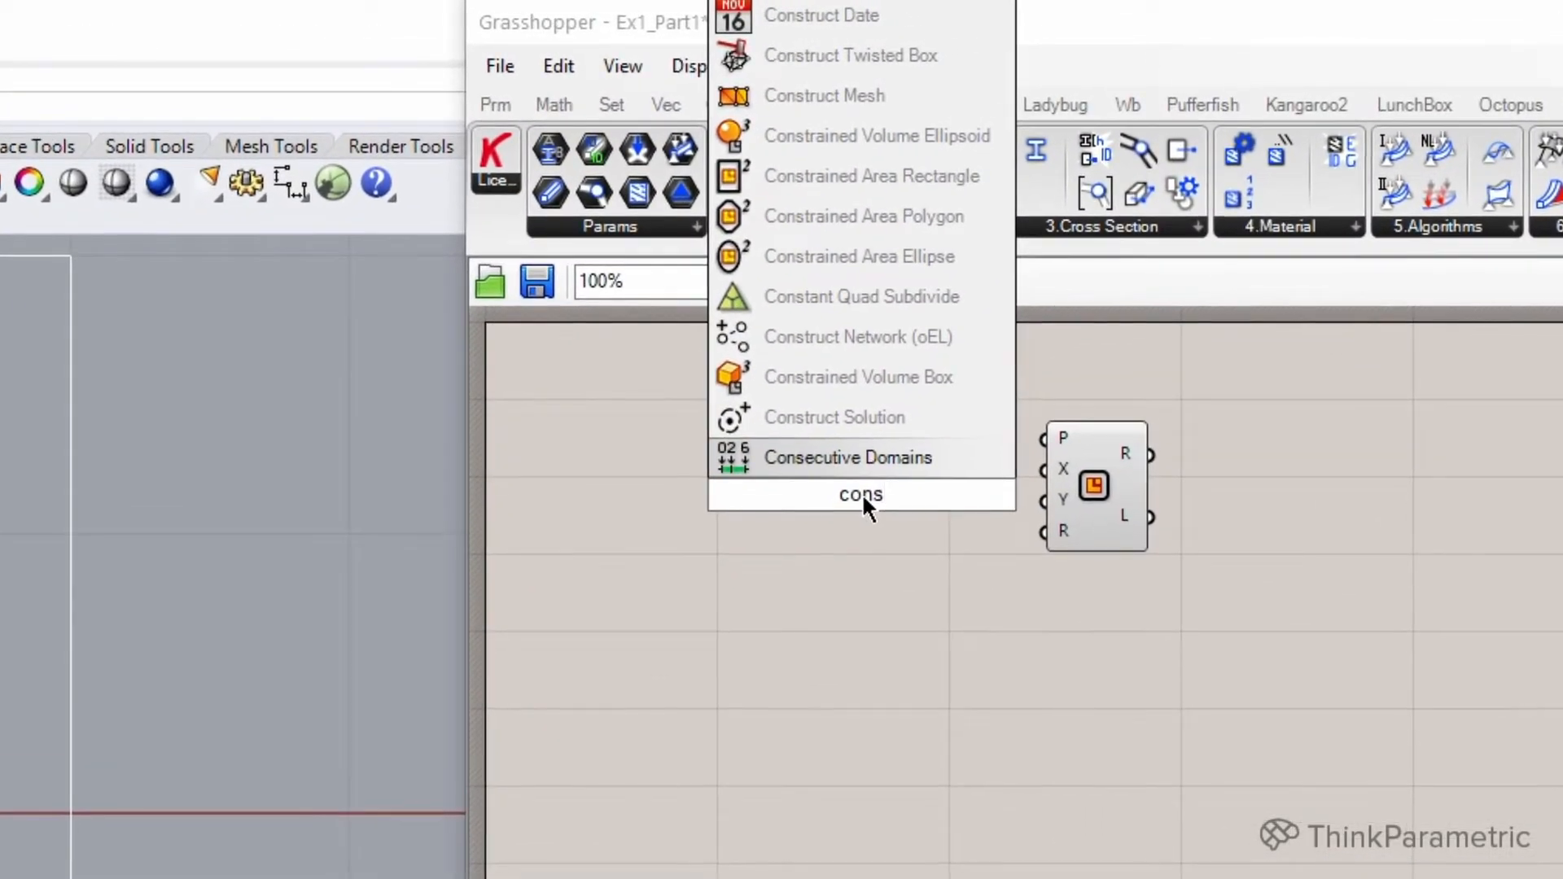
pyautogui.write('truc')
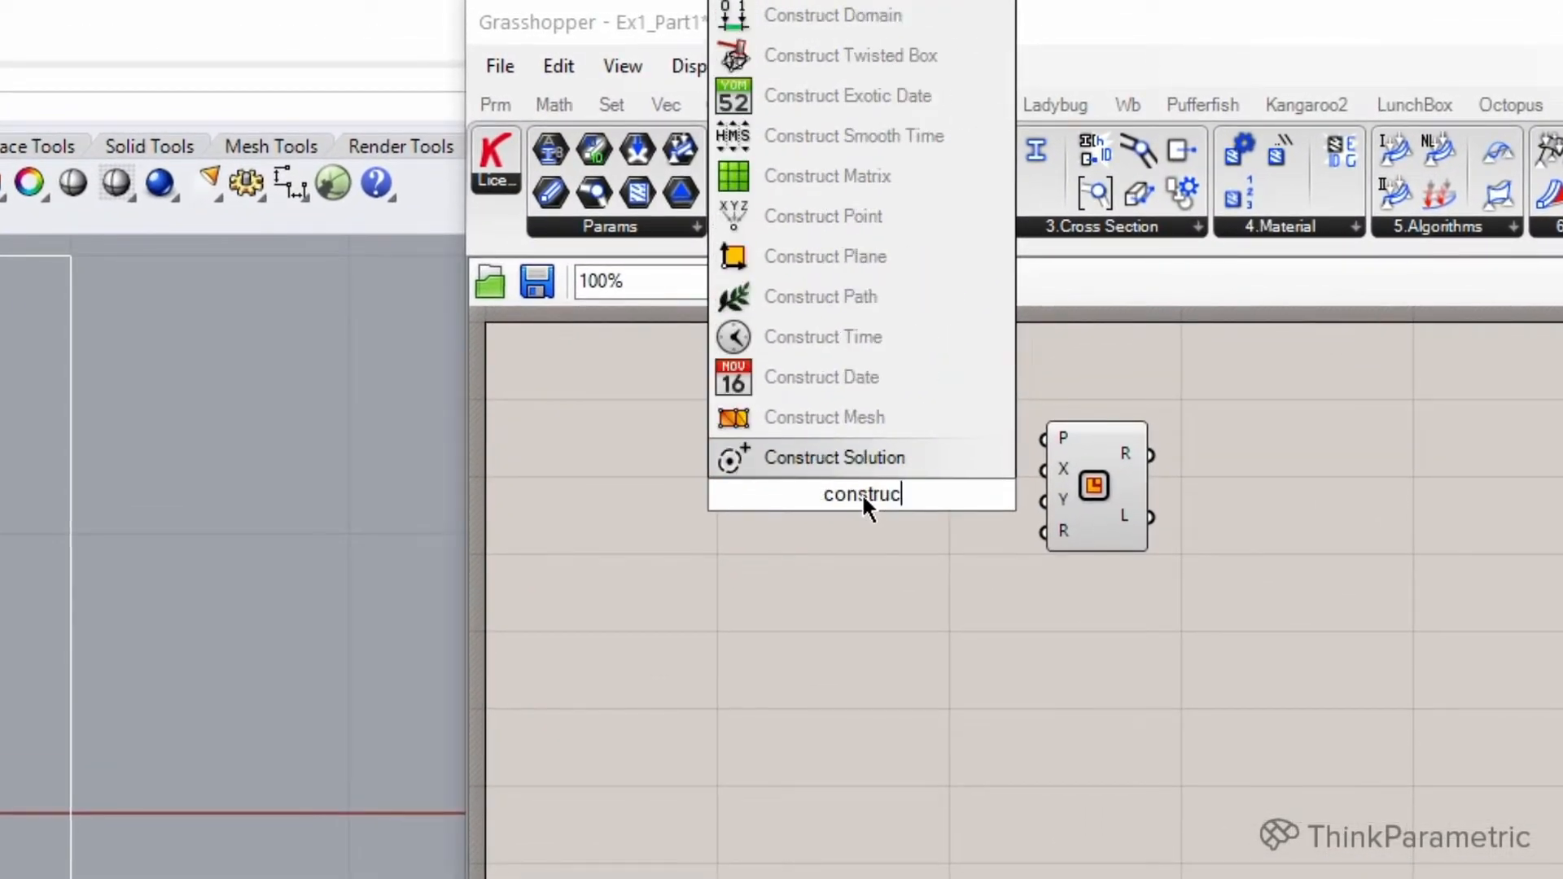
pyautogui.click(819, 17)
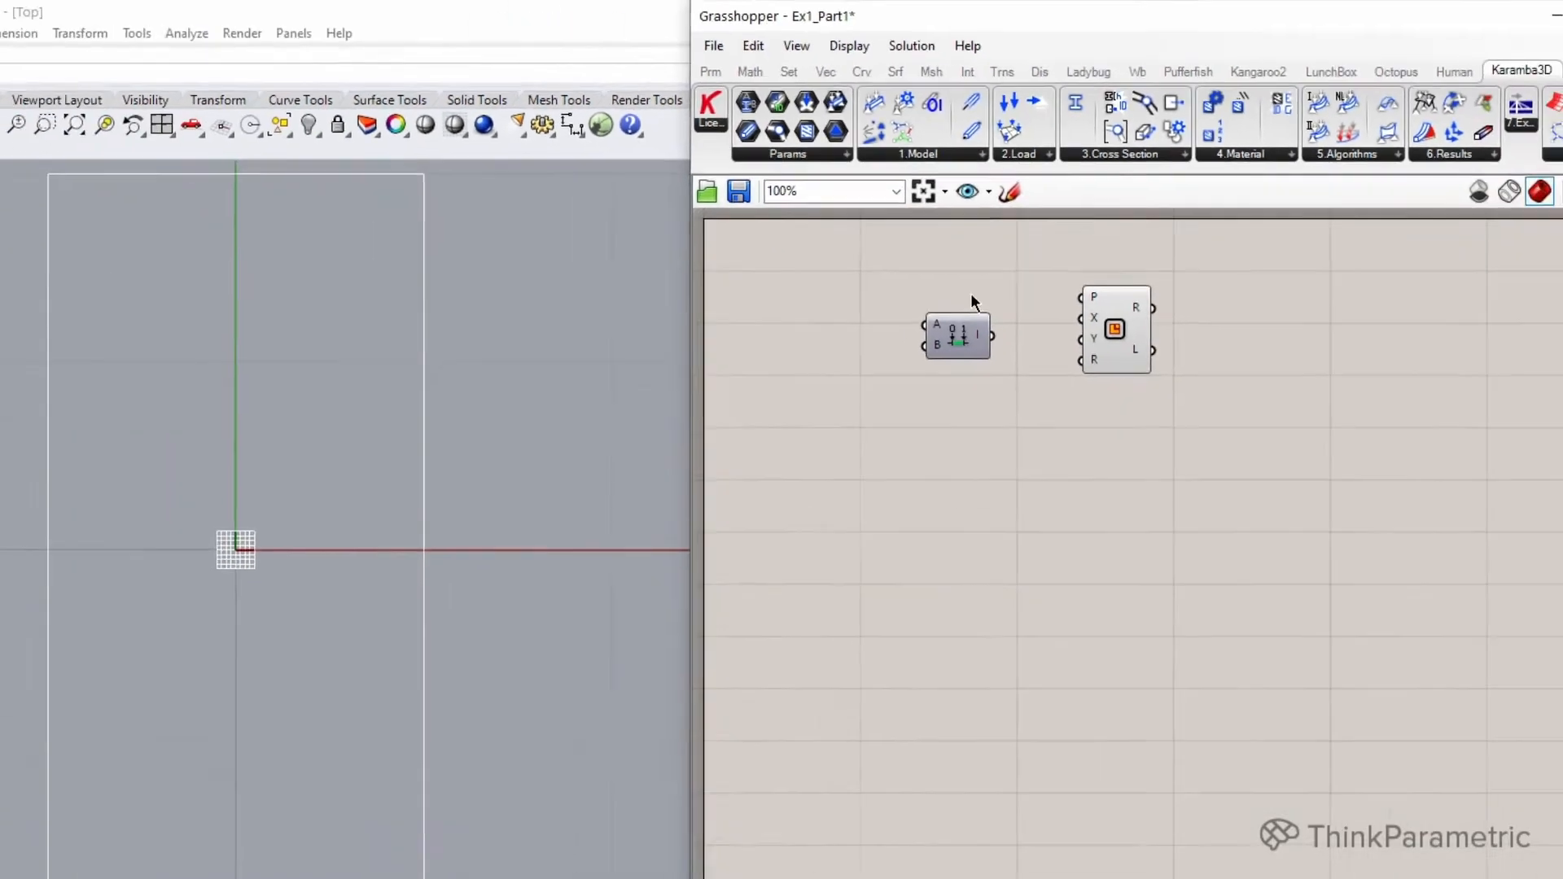
pyautogui.scroll(2, 971, 328)
pyautogui.moveTo(971, 338); pyautogui.dragTo(1019, 304)
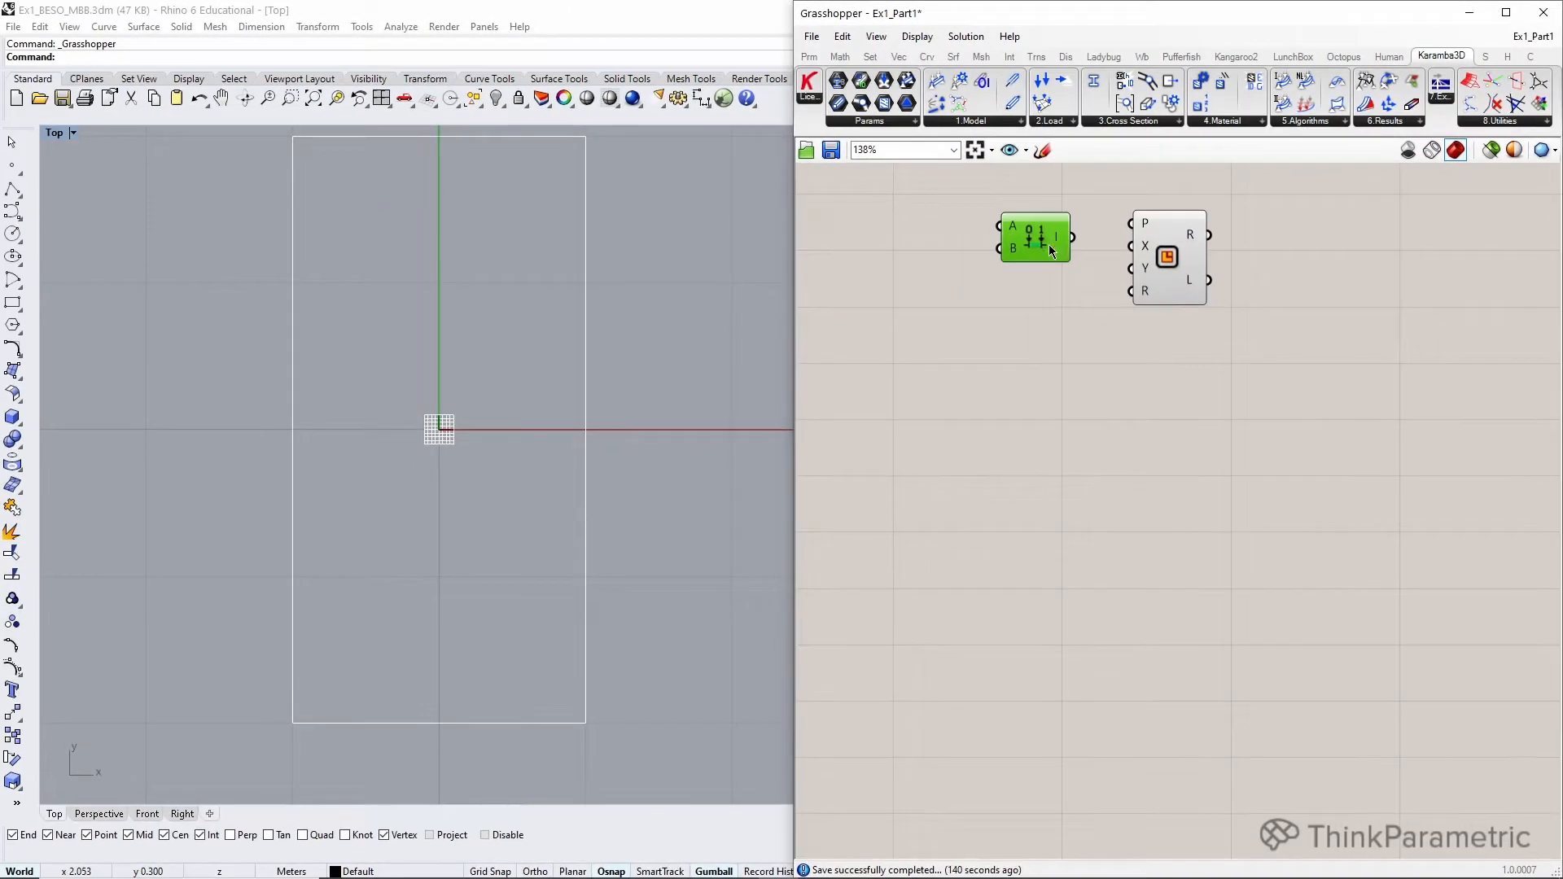
# - Connect the domain to the rectangle's X size and a duplicate of the domain to its Y size
pyautogui.moveTo(1049, 244); pyautogui.dragTo(1132, 249)
pyautogui.moveTo(1031, 249); pyautogui.dragTo(1132, 268)
pyautogui.hotkey('ctrl', 'c')
pyautogui.hotkey('ctrl', 'v')
pyautogui.moveTo(1121, 352); pyautogui.dragTo(1188, 381, button='right')
pyautogui.scroll(-1, 1189, 379)
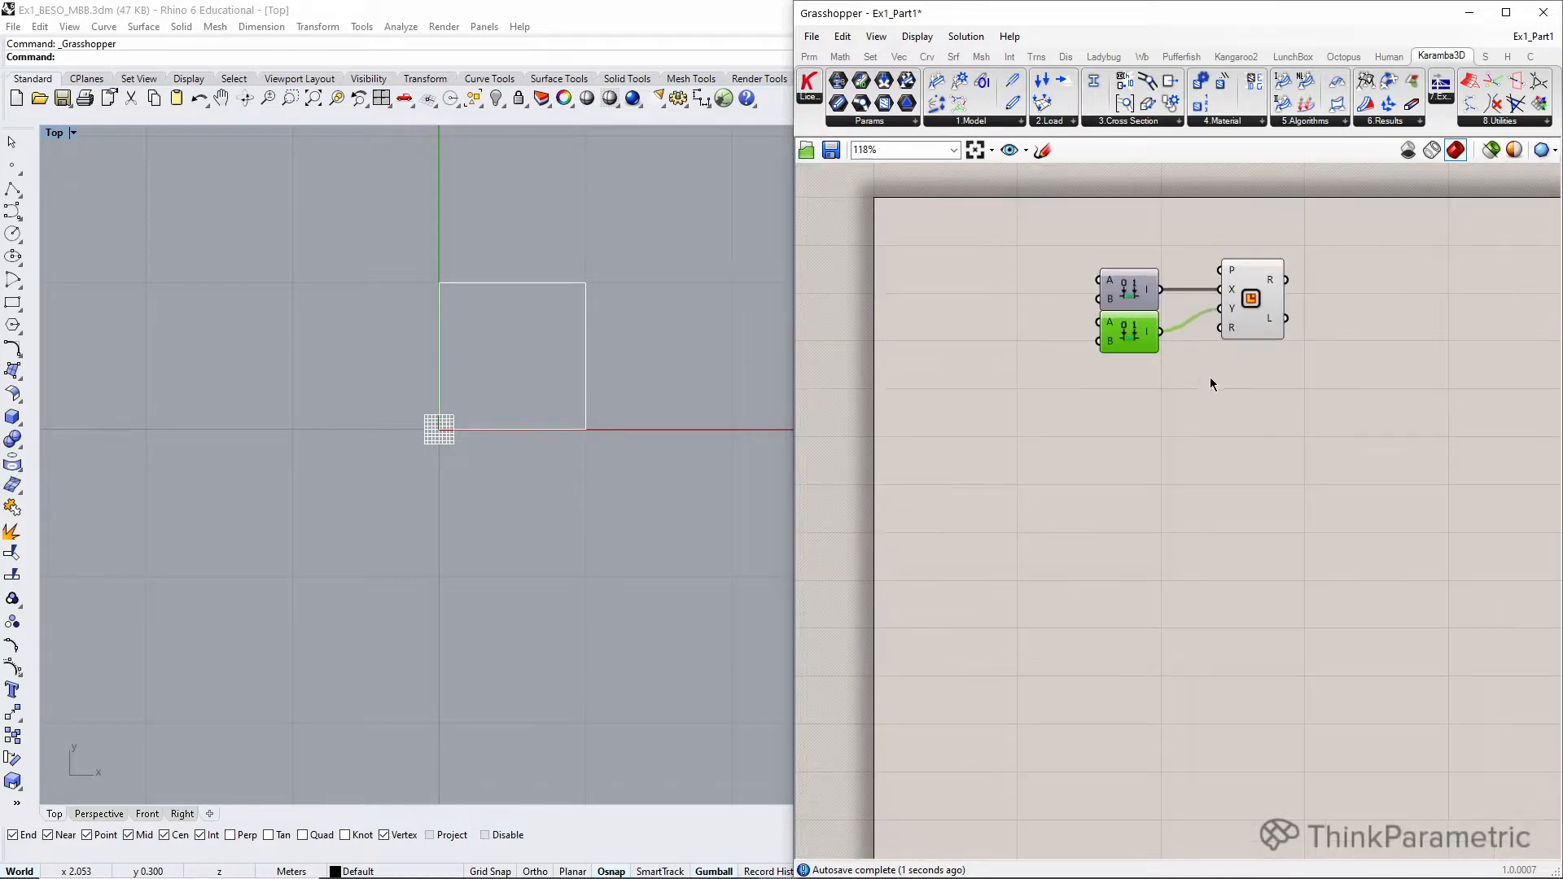
# - Move both domain components and the rectangle together to make room in front of the domain inputs
pyautogui.moveTo(1299, 382); pyautogui.dragTo(1132, 259)
pyautogui.moveTo(1255, 312); pyautogui.dragTo(1338, 312)
pyautogui.click(1092, 352)
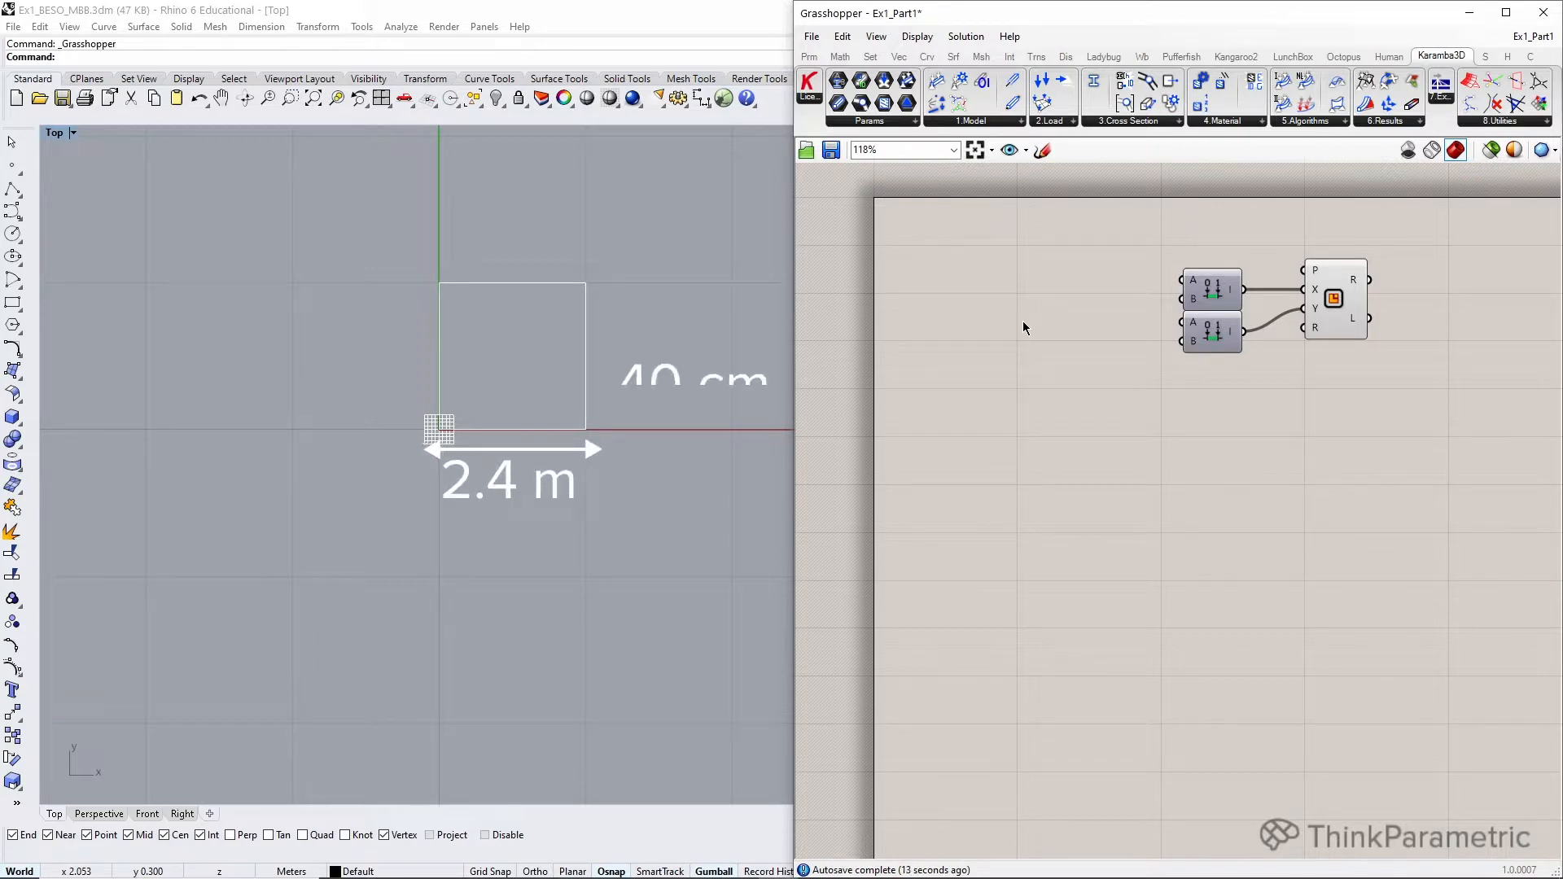
# - Add a number slider with value 1.2 and connect it to the end input of the X domain
pyautogui.doubleClick(1077, 321)
pyautogui.write('1.2')
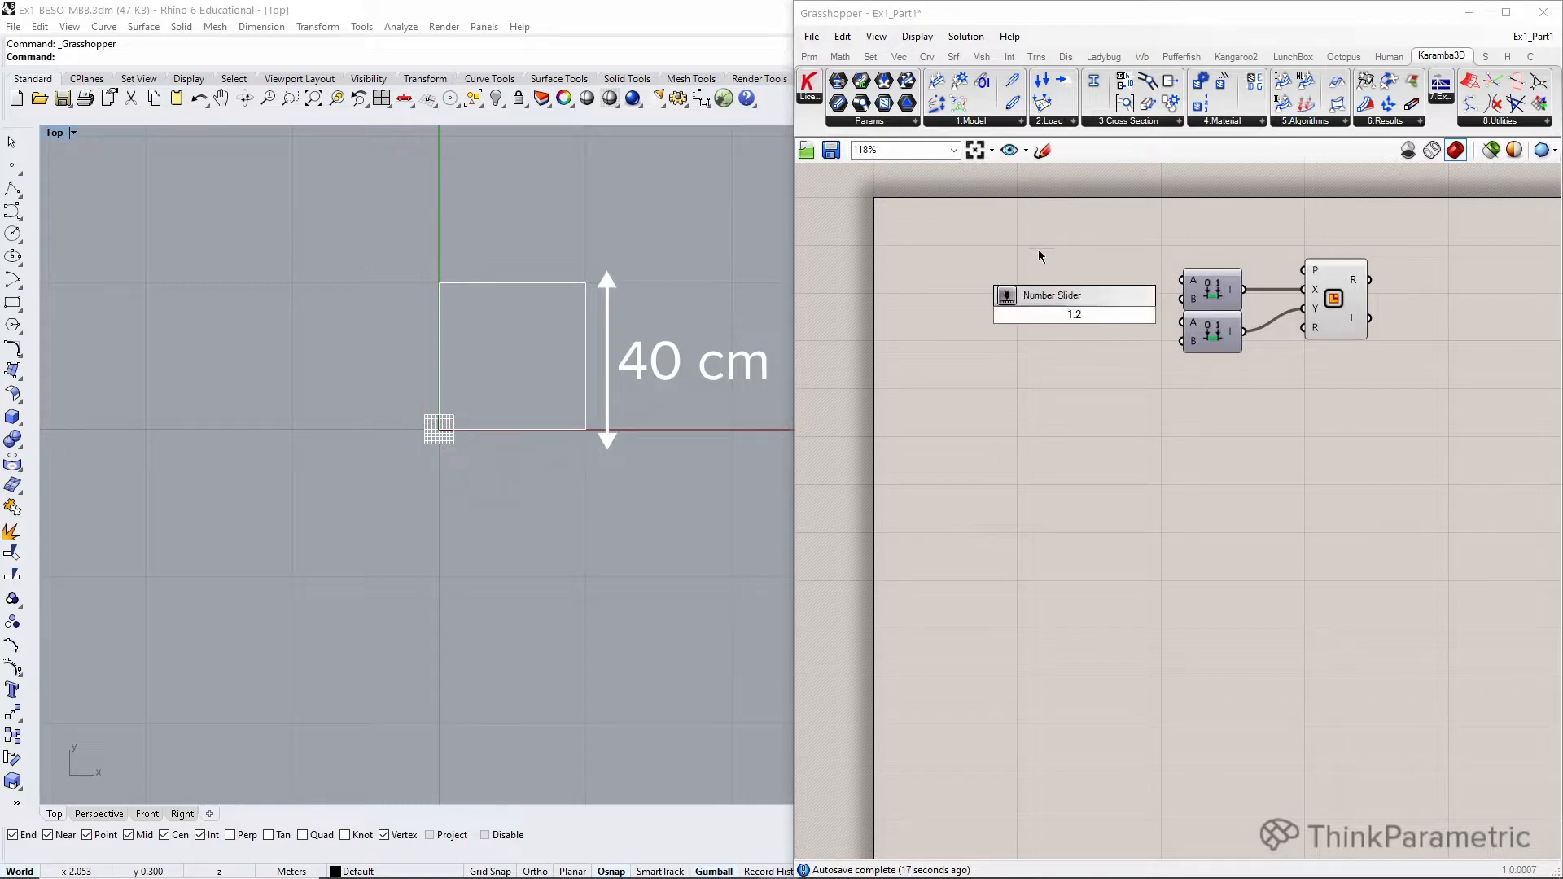
pyautogui.press('Return')
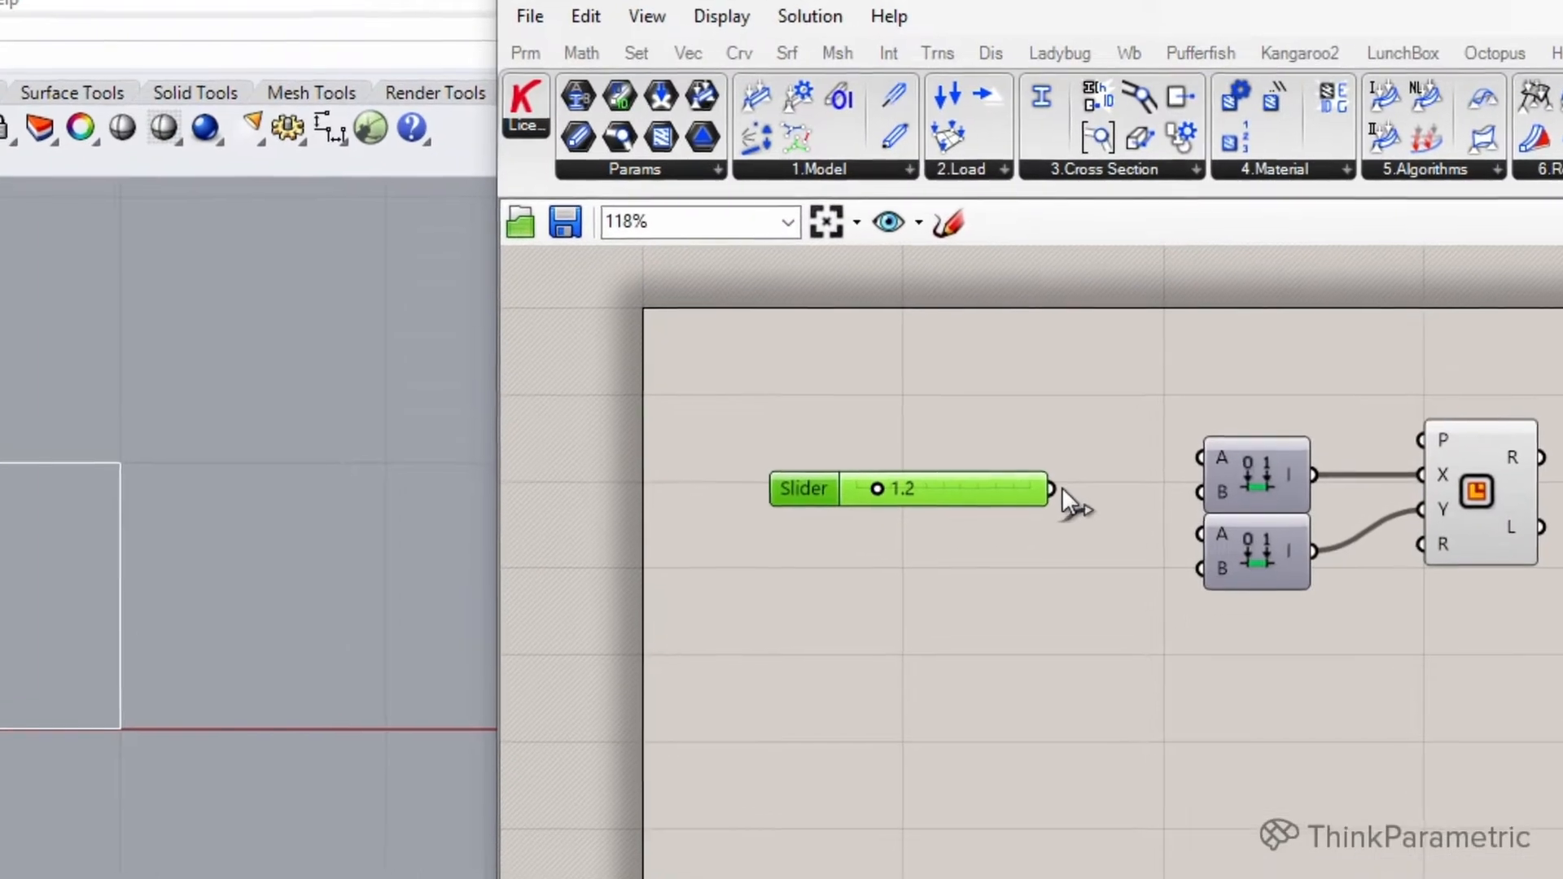
pyautogui.moveTo(1153, 315); pyautogui.dragTo(1166, 306)
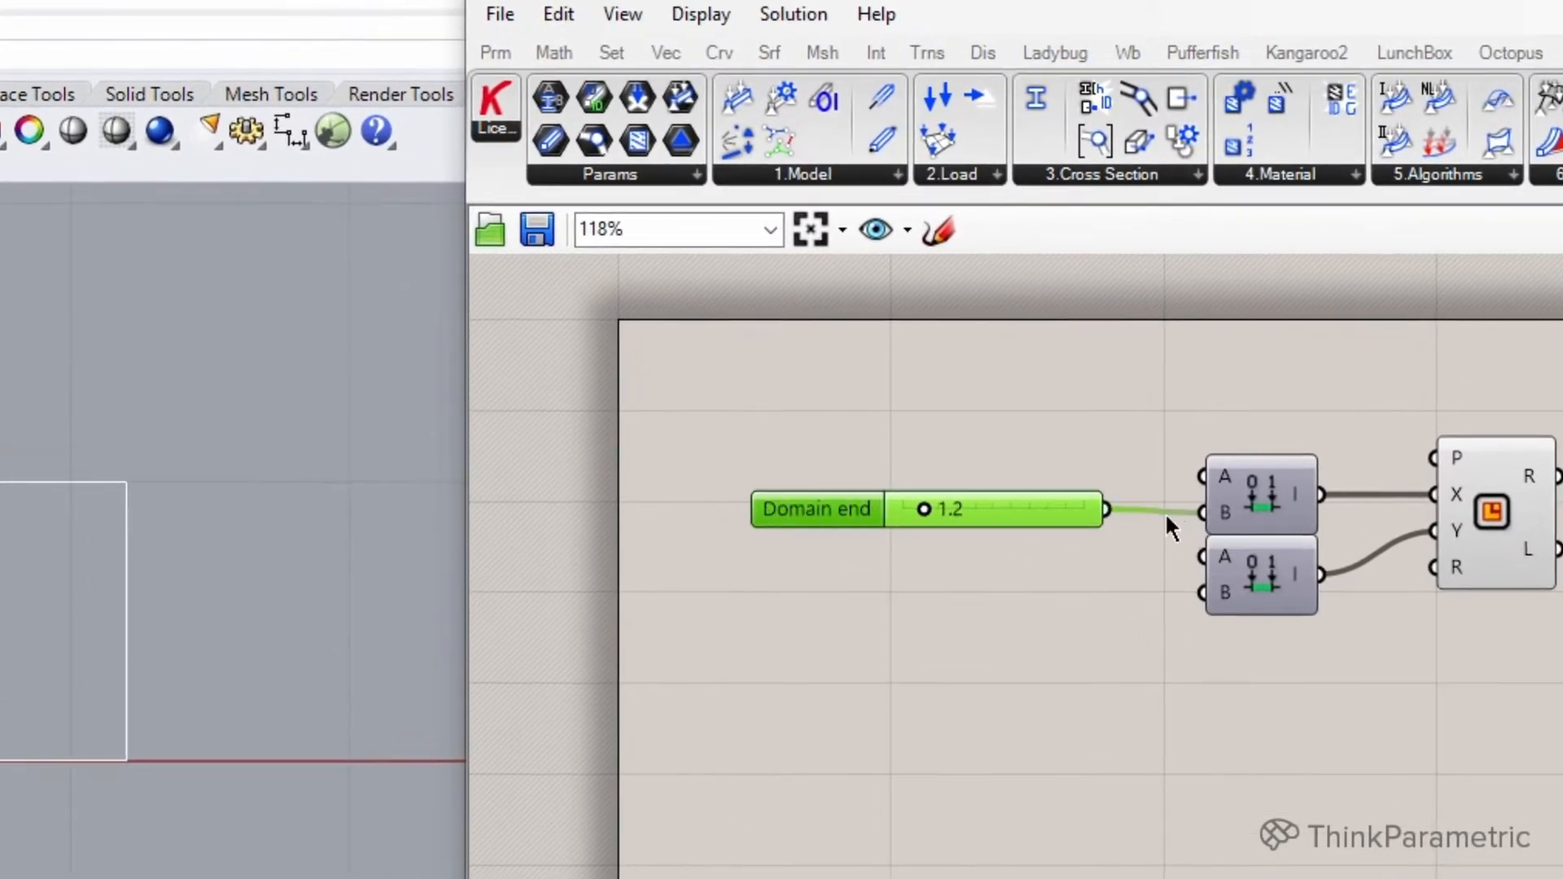
pyautogui.moveTo(1014, 526); pyautogui.dragTo(967, 528)
# - Add a Negative component fed by the 1.2 slider and connect its result to the X domain's start input
pyautogui.doubleClick(997, 424)
pyautogui.write('neg')
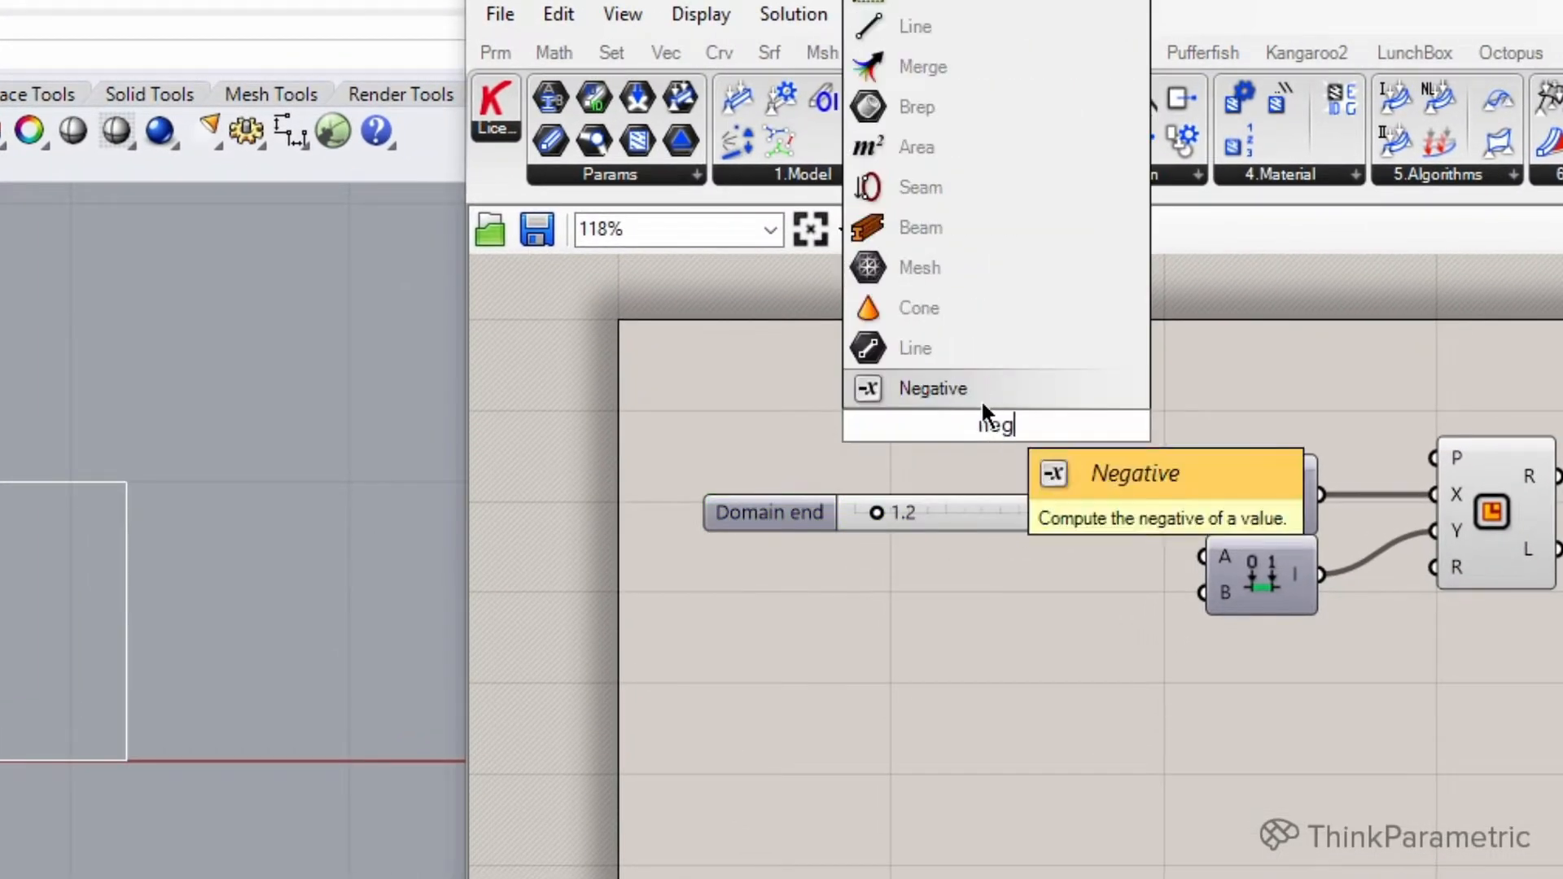
pyautogui.click(980, 399)
pyautogui.moveTo(1019, 434); pyautogui.dragTo(1056, 457)
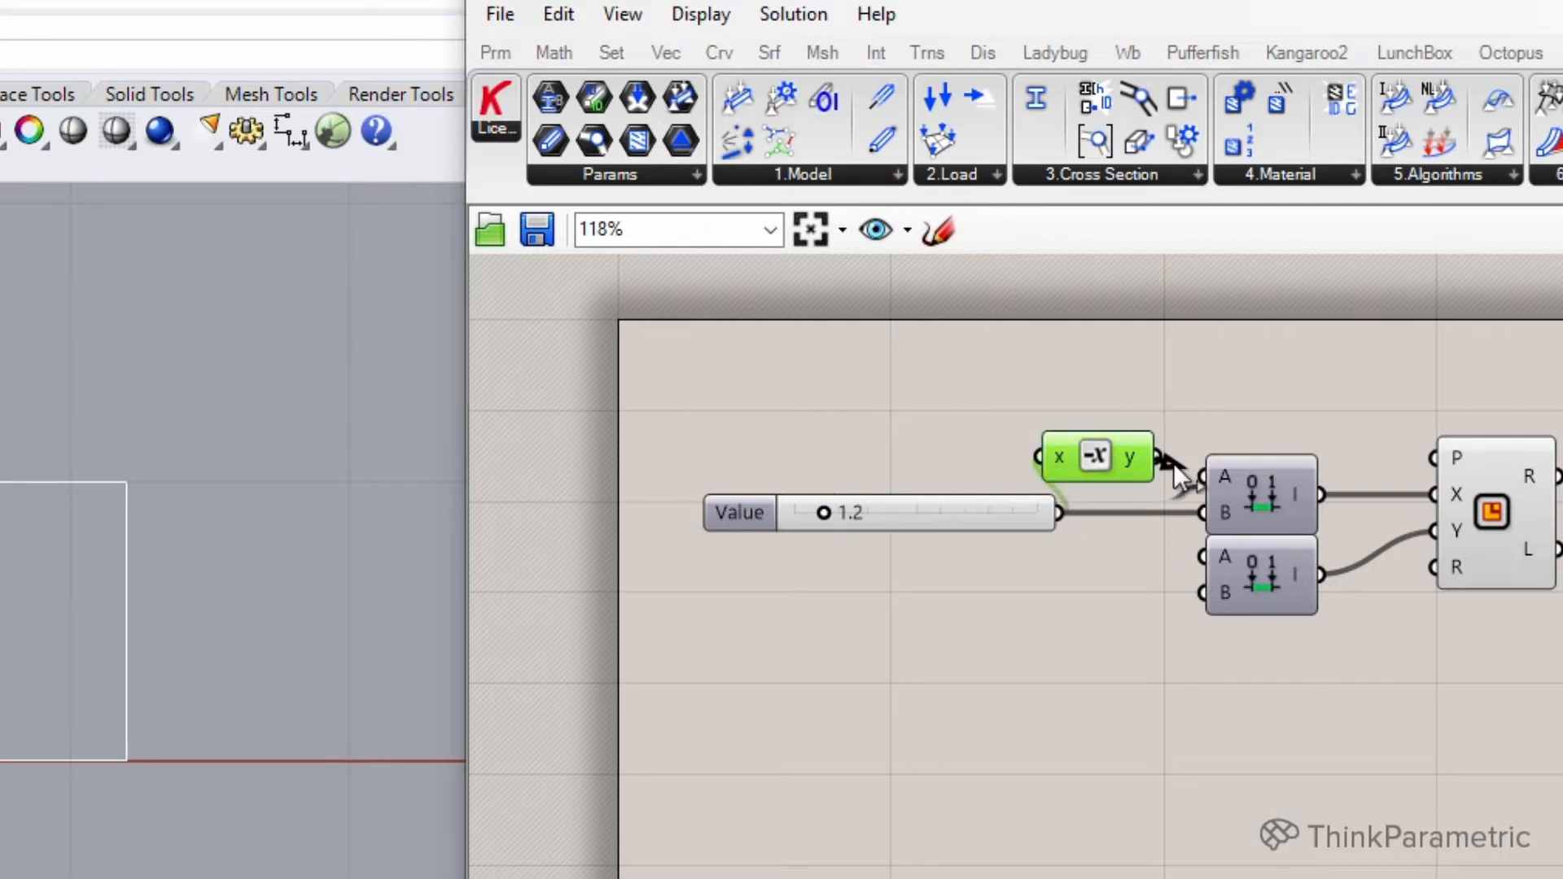
pyautogui.click(988, 513)
pyautogui.click(1097, 457)
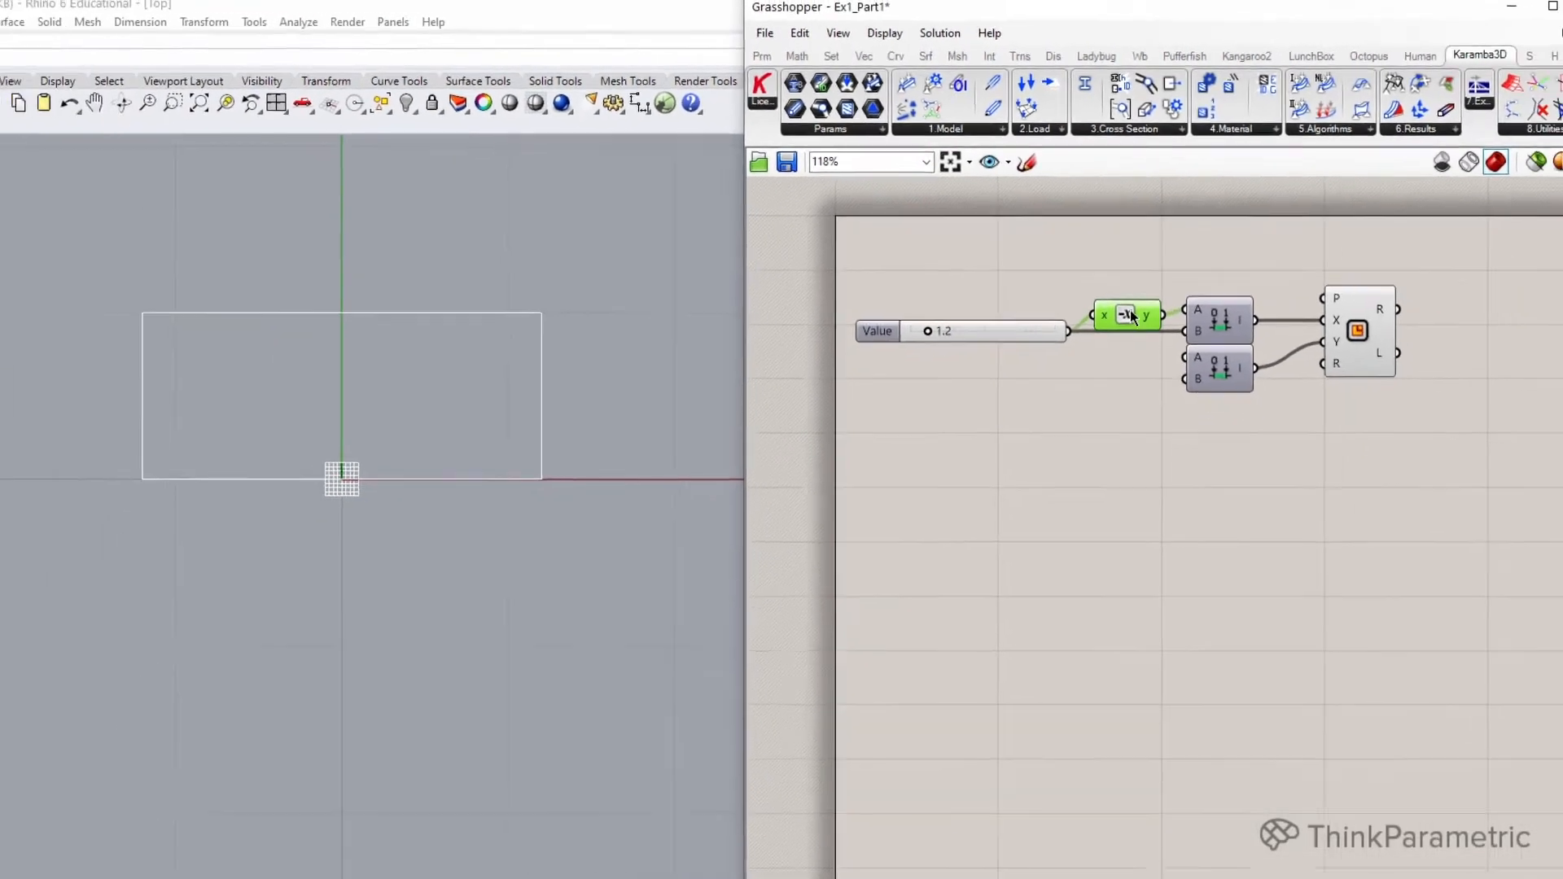
pyautogui.click(1135, 405)
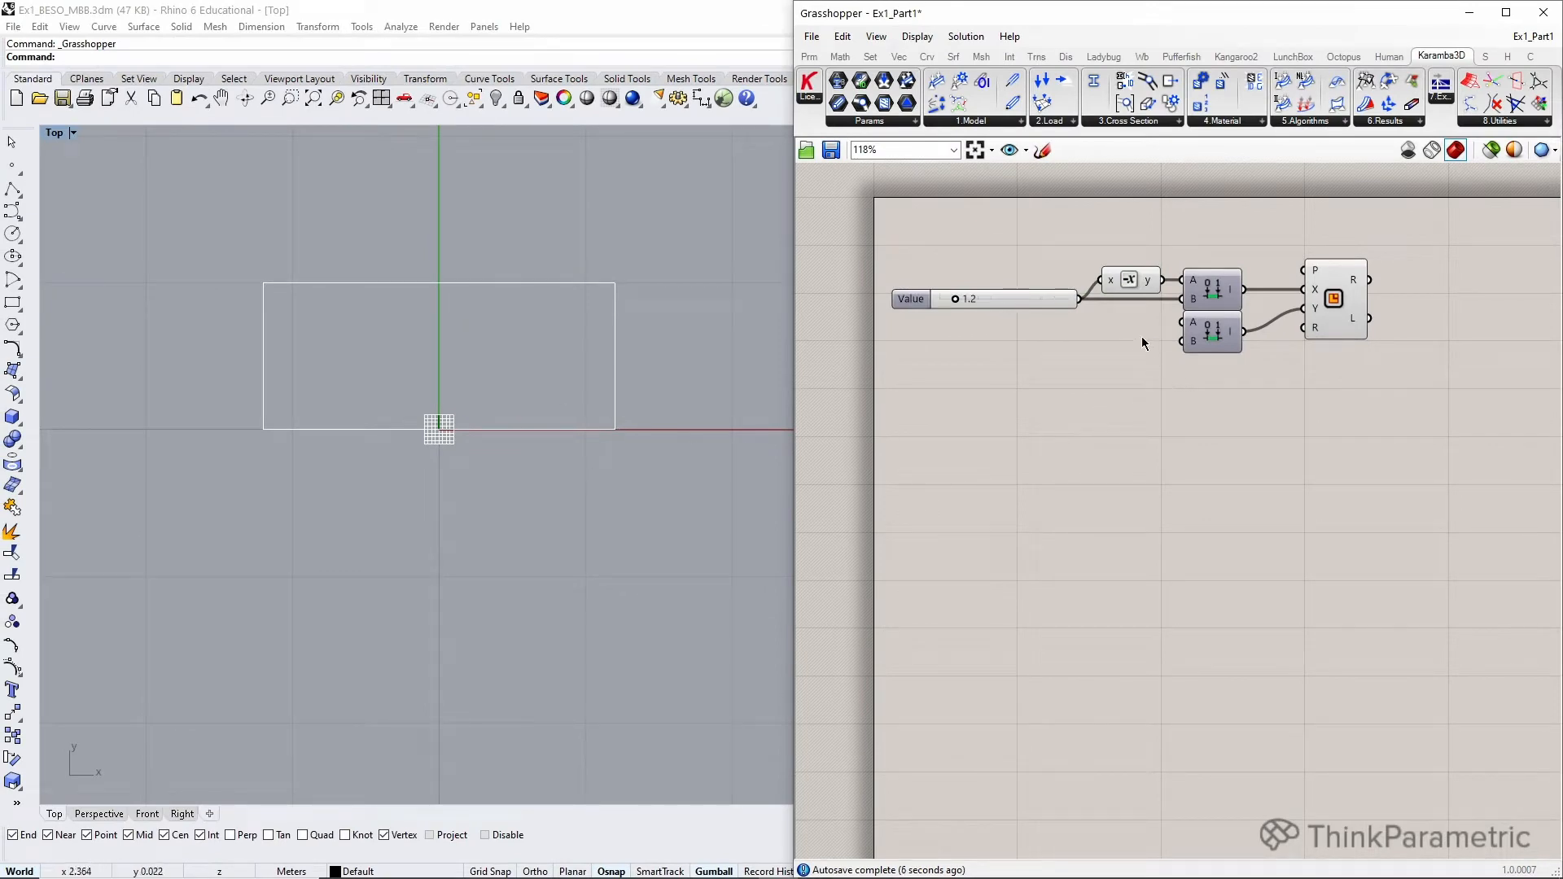
# - Duplicate the slider together with its Negative component and place the copies beside the Y domain
pyautogui.moveTo(1024, 271); pyautogui.dragTo(1023, 270)
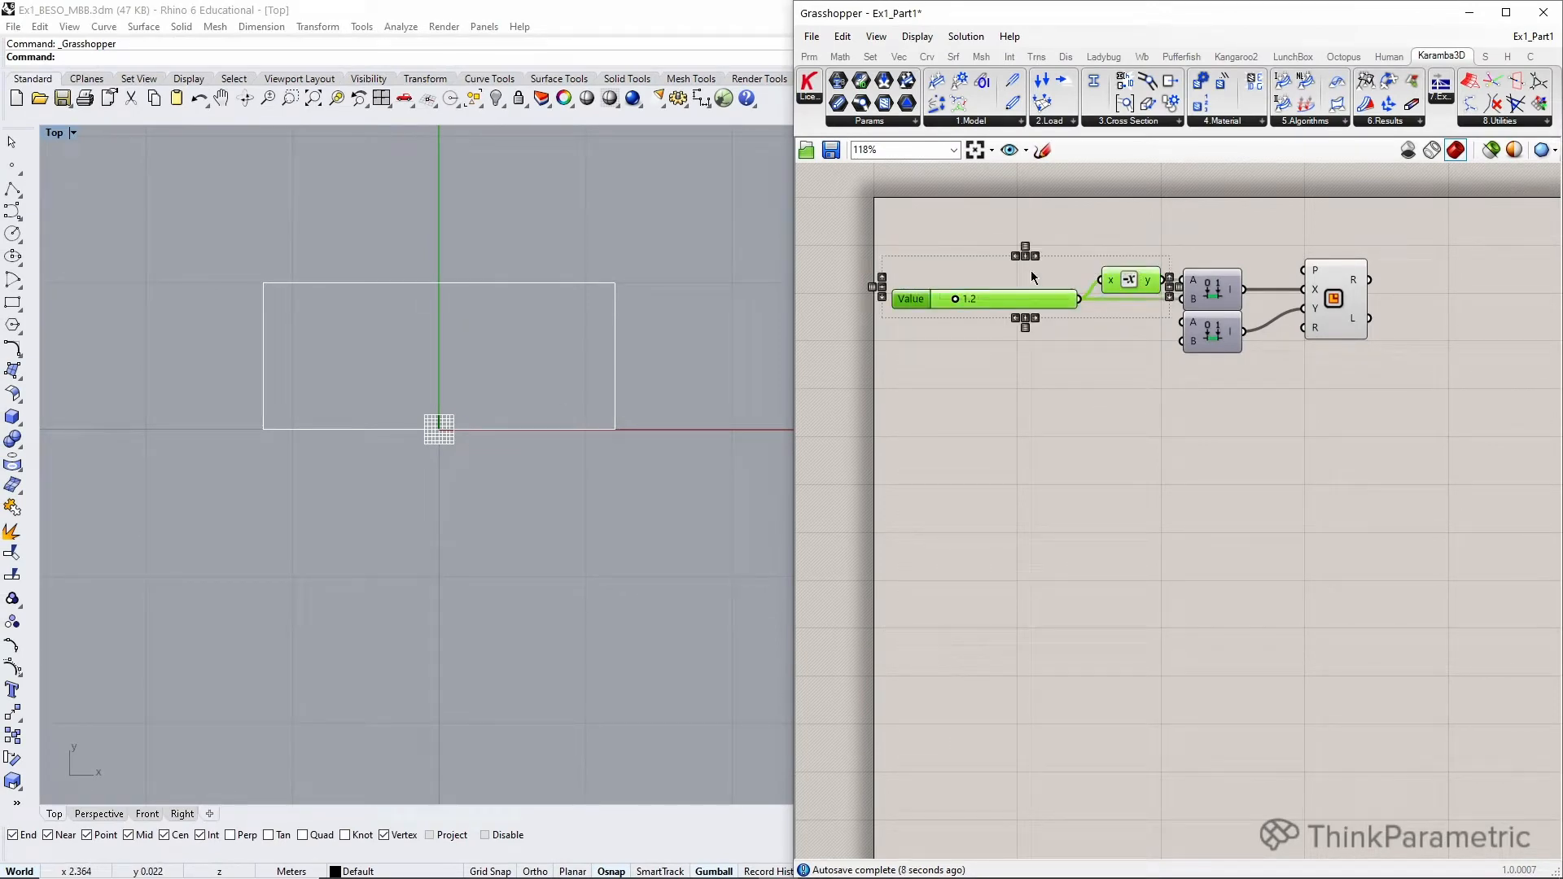
pyautogui.keyDown('alt'); pyautogui.moveTo(1132, 283); pyautogui.dragTo(1138, 329); pyautogui.keyUp('alt')
pyautogui.click(1121, 403)
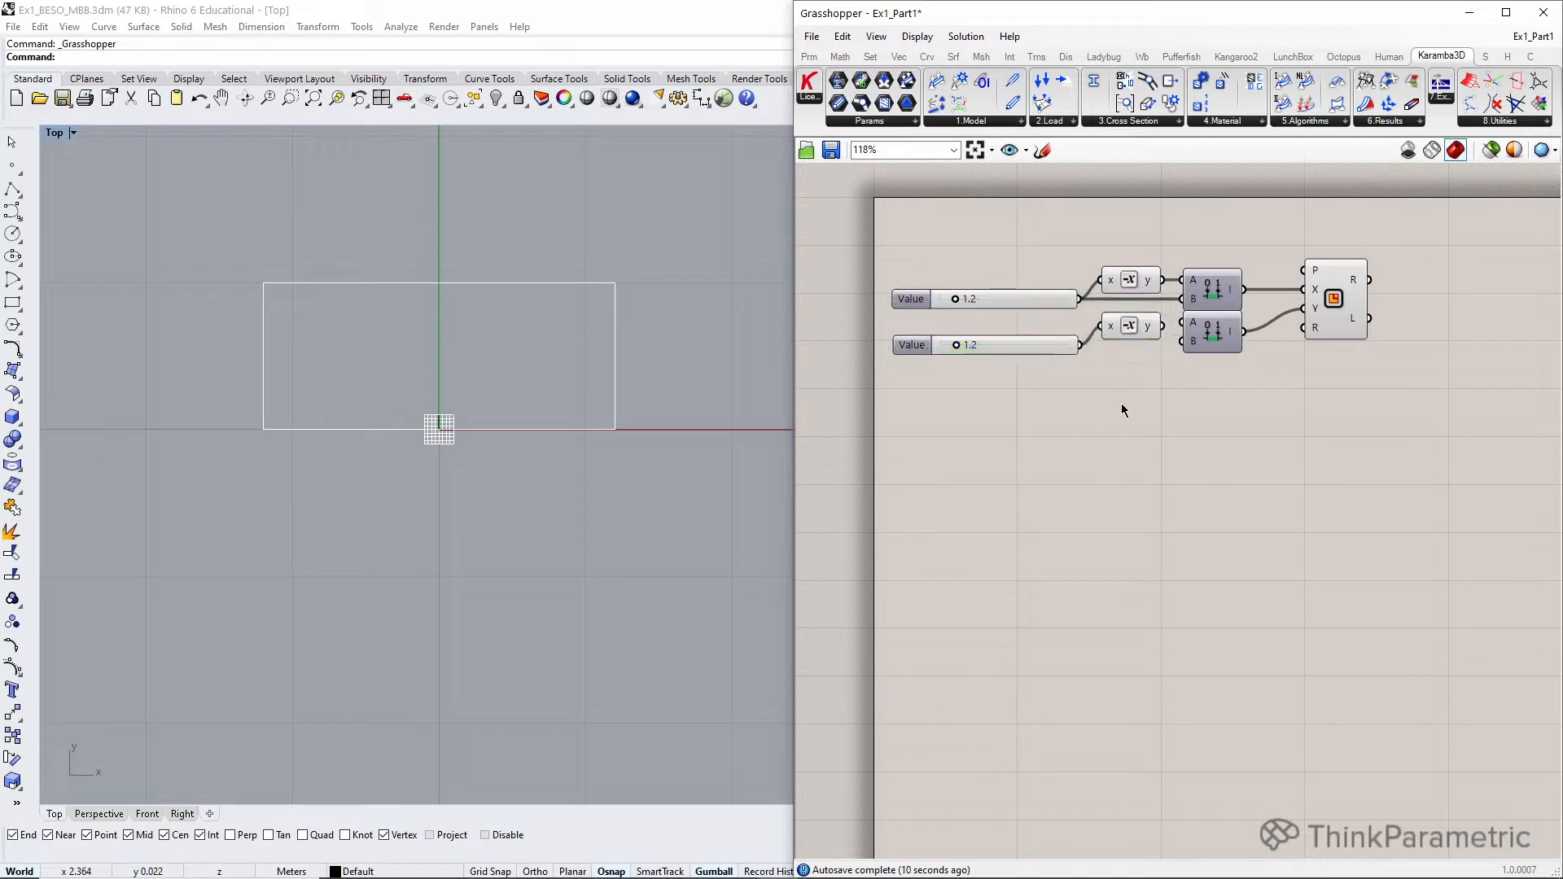
# - Set the copied slider to 0.2, then feed its negative and positive values to the Y domain's start and end
pyautogui.doubleClick(992, 345)
pyautogui.write('0.')
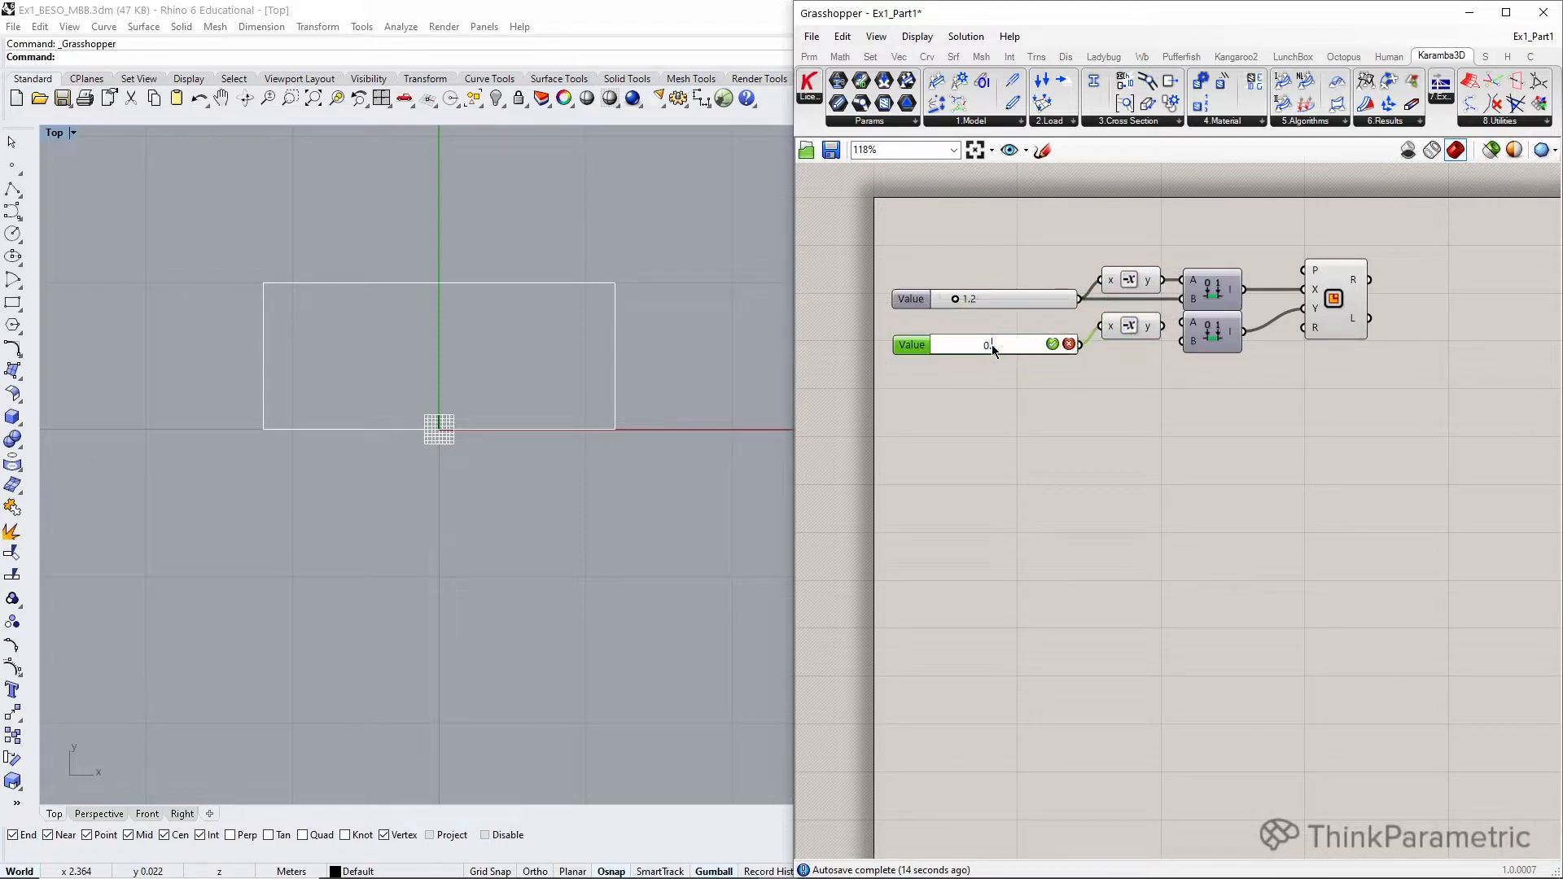
pyautogui.write('2')
pyautogui.click(1051, 344)
pyautogui.moveTo(1083, 348); pyautogui.dragTo(1199, 345)
pyautogui.click(1198, 346)
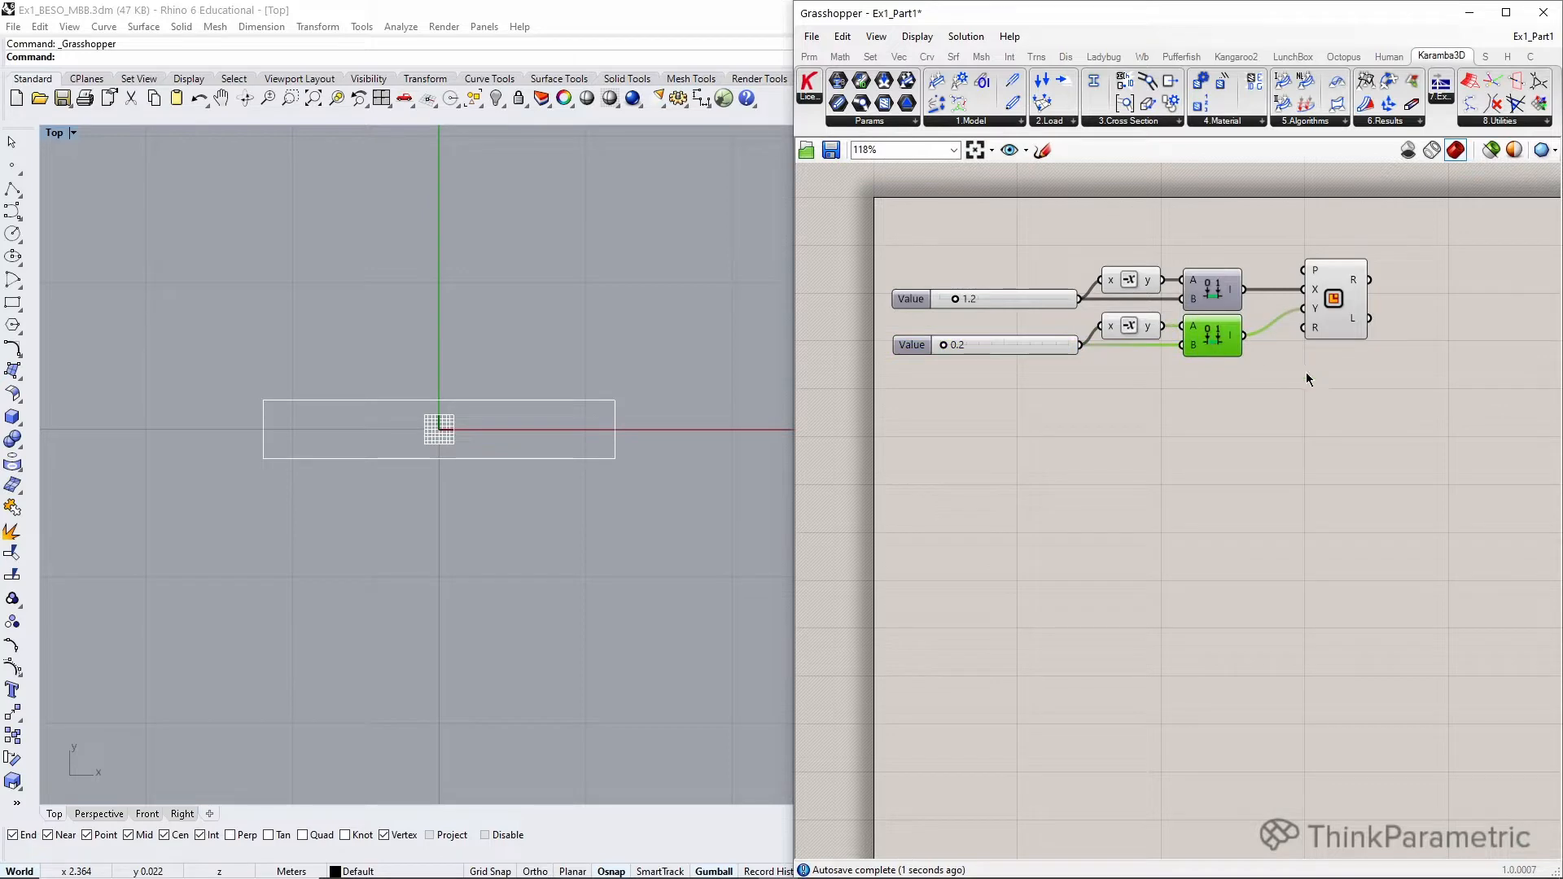
# - Add a Boundary Surfaces component, feed it the rectangle output and align it with that output
pyautogui.moveTo(1425, 373); pyautogui.dragTo(1340, 354, button='right')
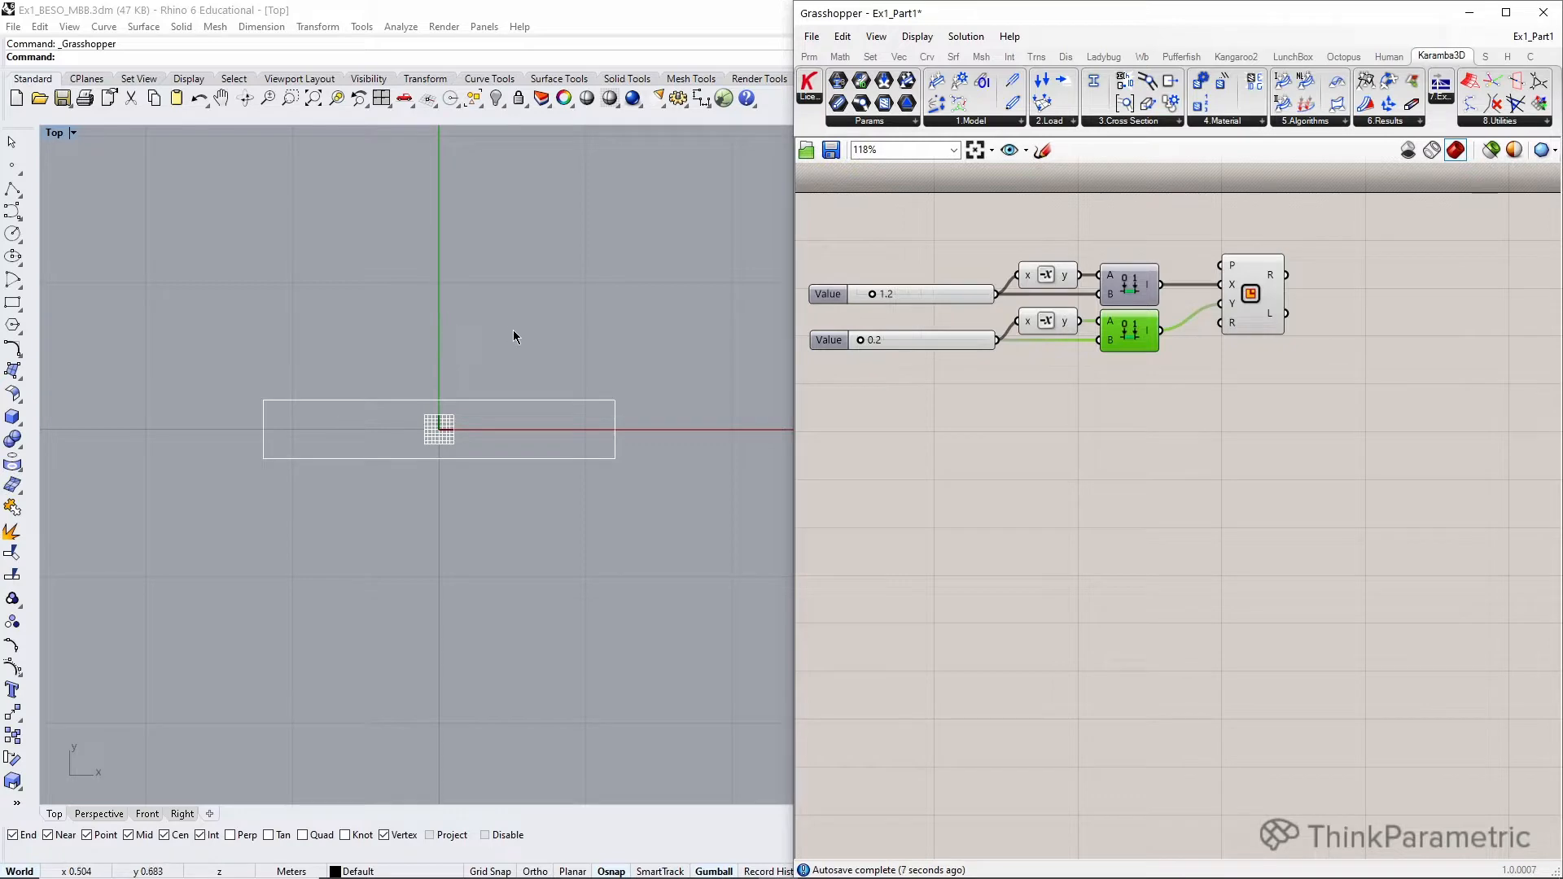
pyautogui.doubleClick(1376, 322)
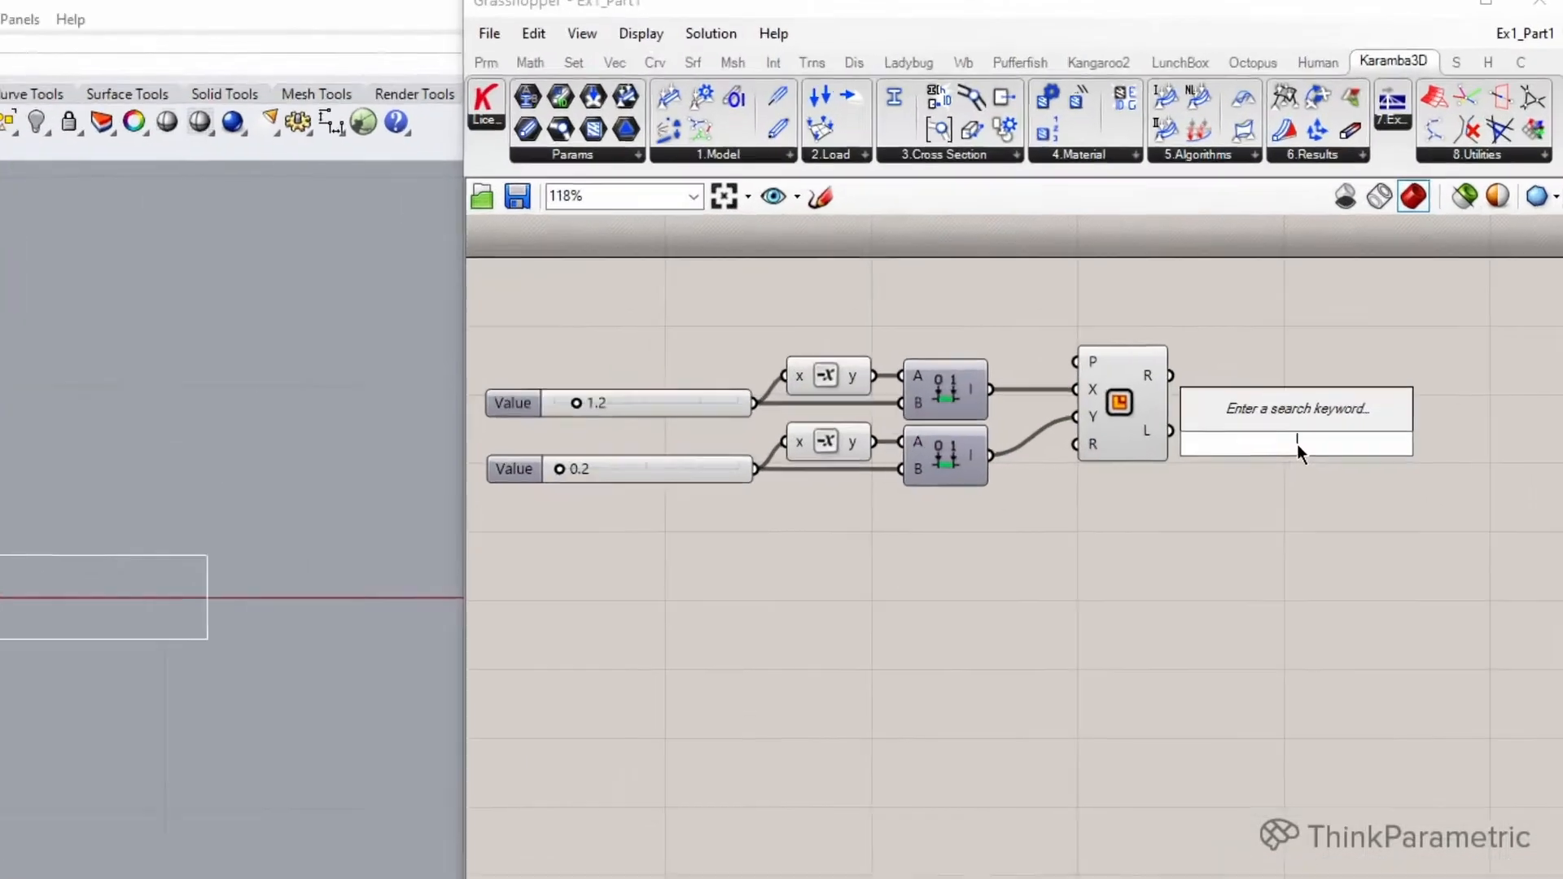
pyautogui.write('bou')
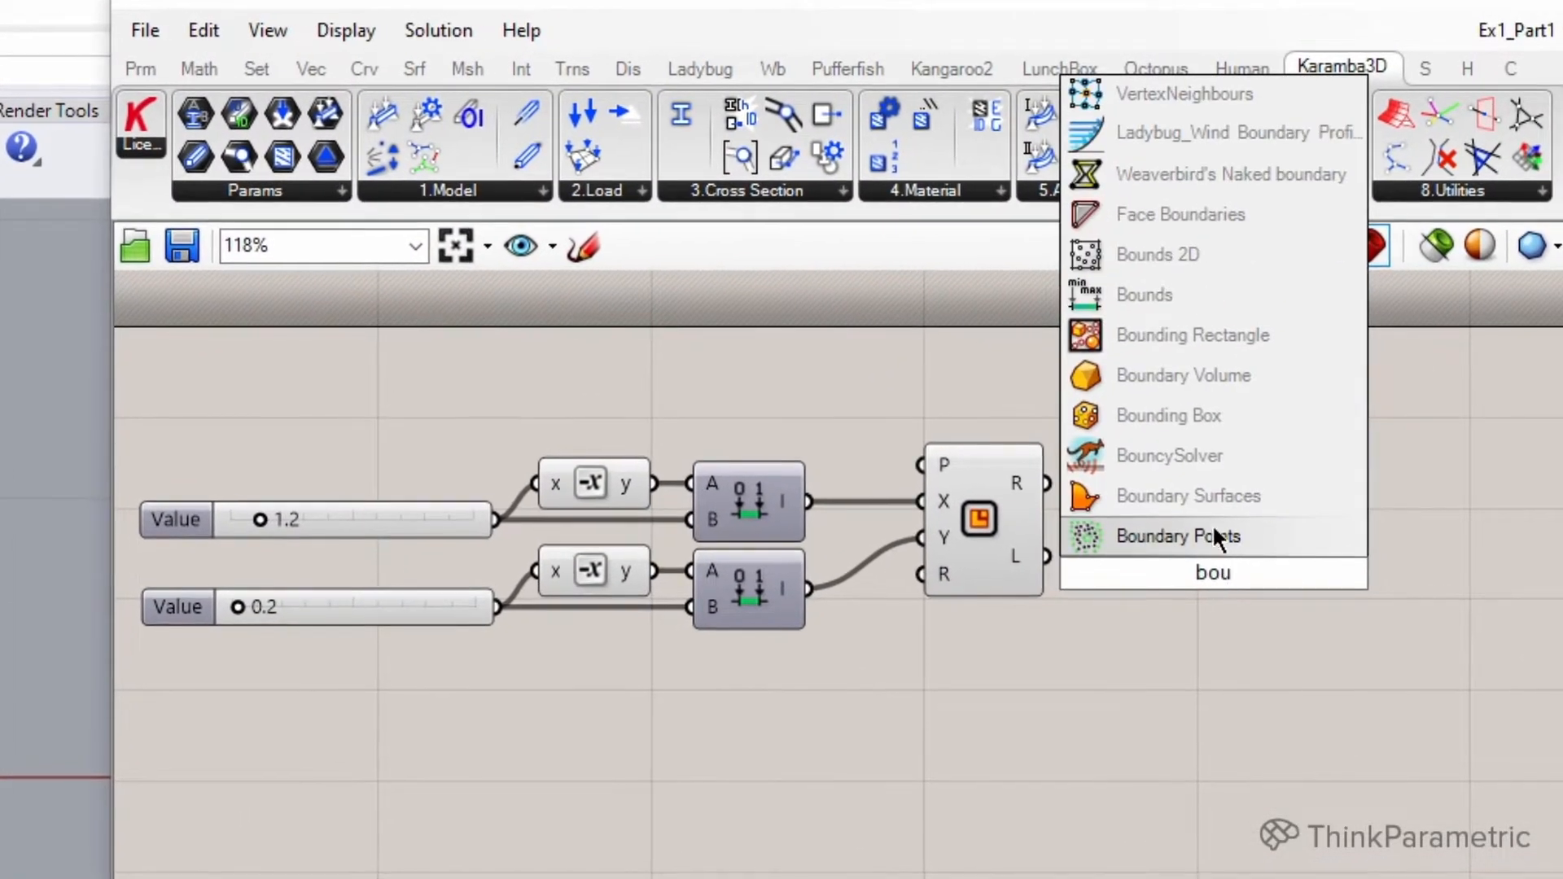
pyautogui.click(1222, 493)
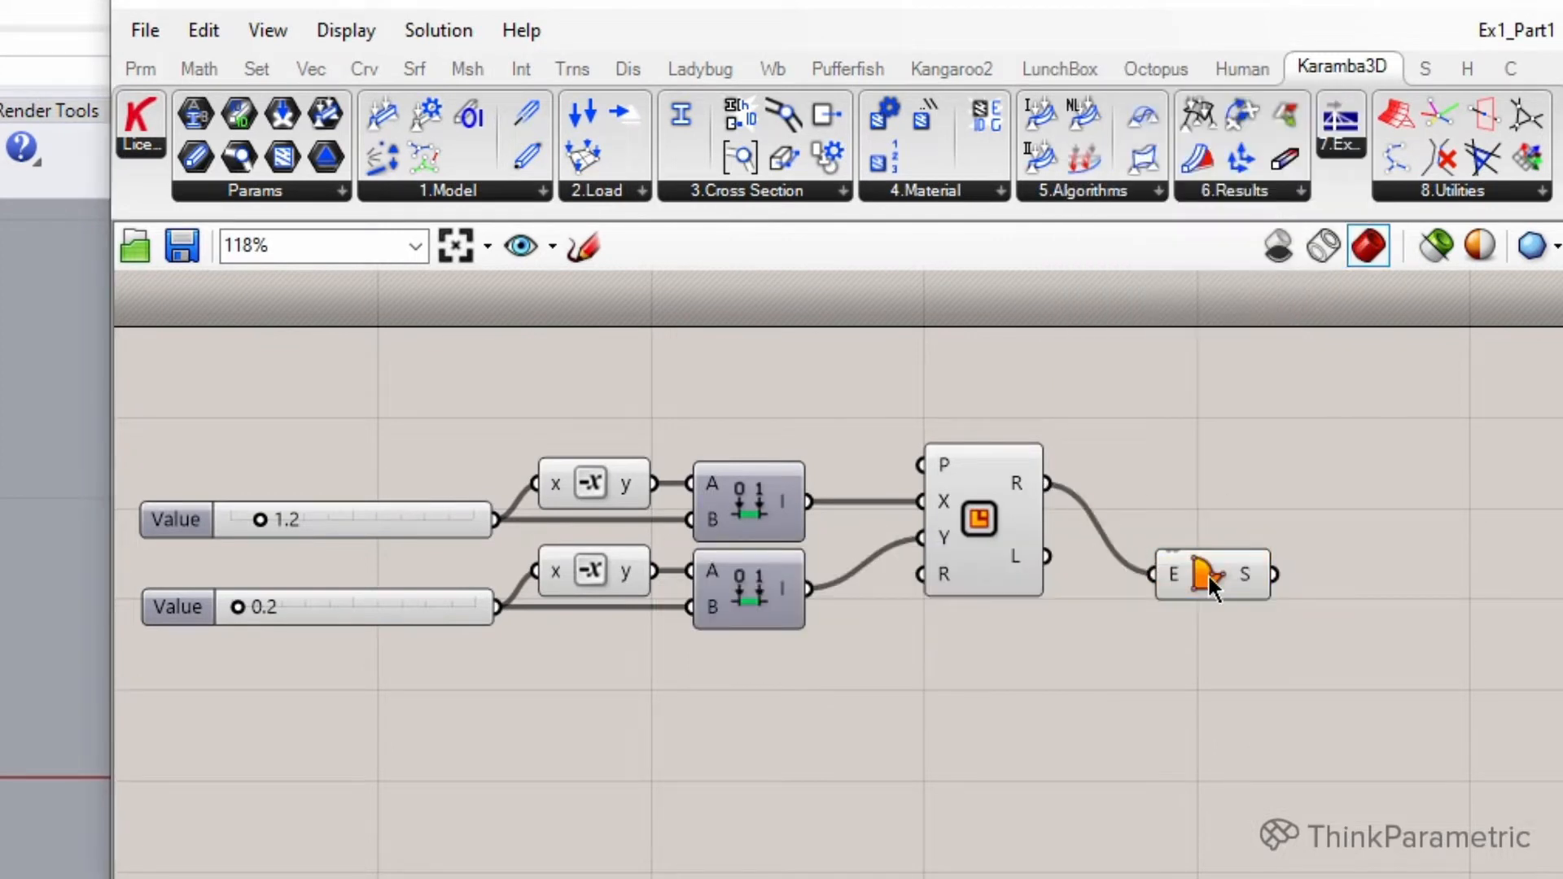
pyautogui.moveTo(1209, 573); pyautogui.dragTo(1228, 488)
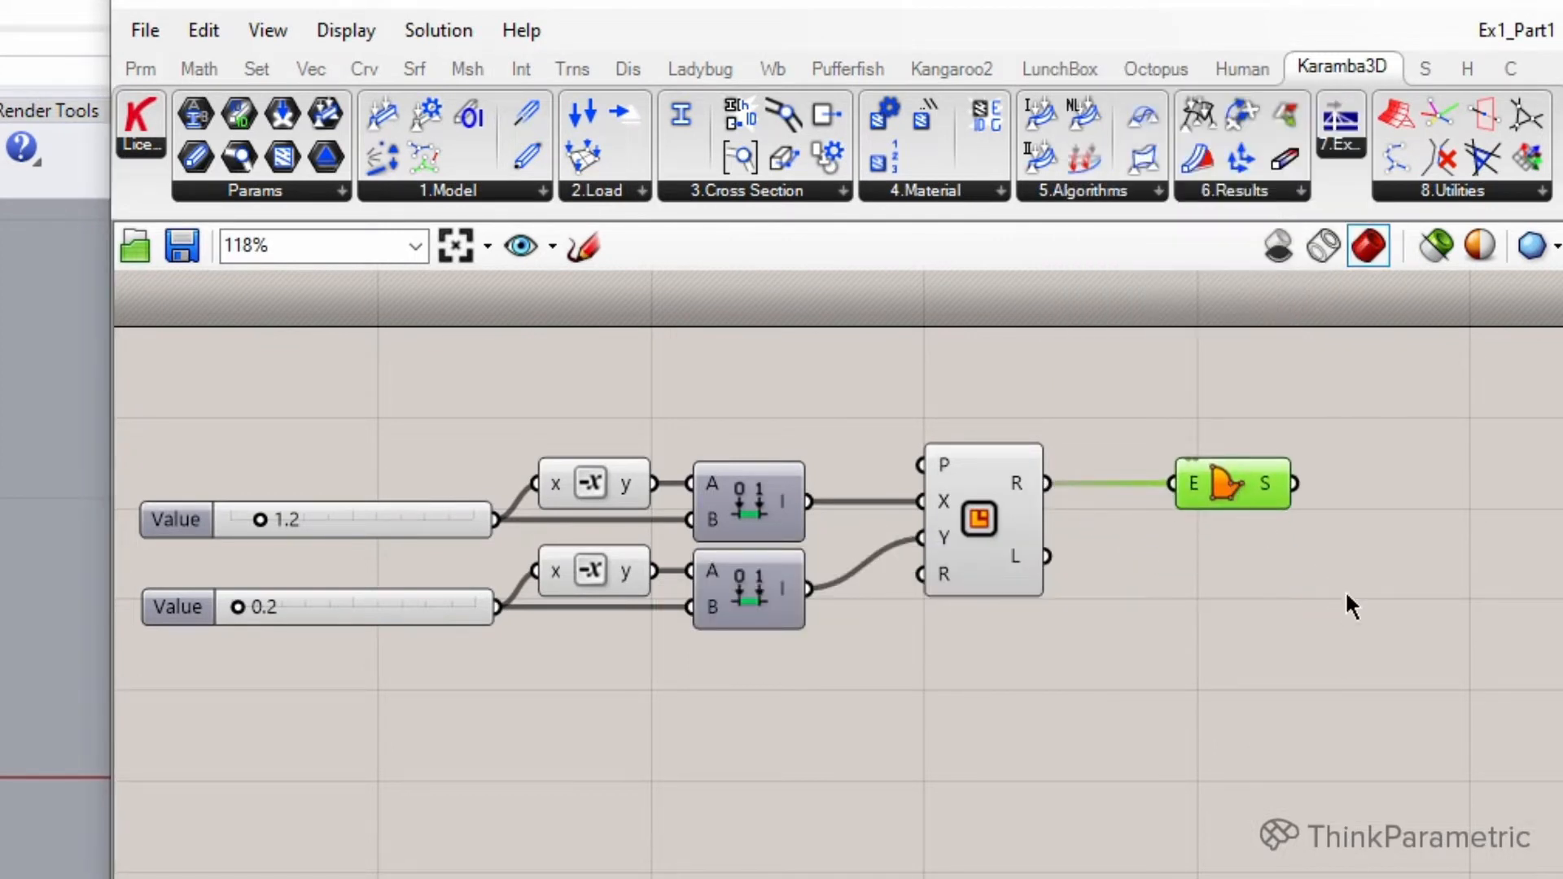
# - Add a Surface parameter after Boundary Surfaces and connect the surface output to it
pyautogui.moveTo(1345, 595); pyautogui.dragTo(1278, 580, button='right')
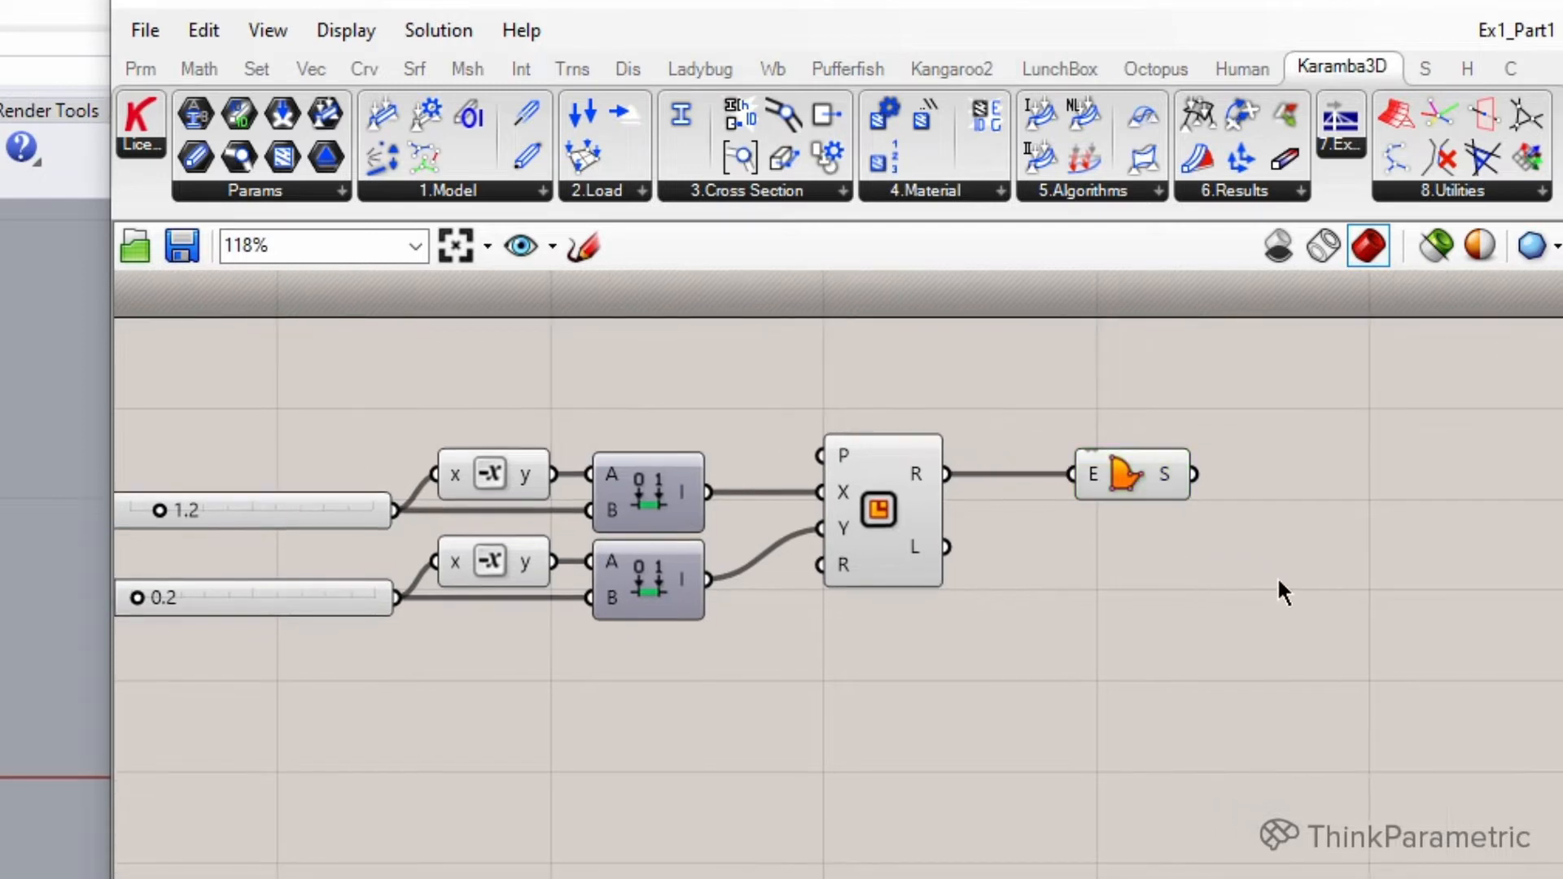
pyautogui.doubleClick(1278, 580)
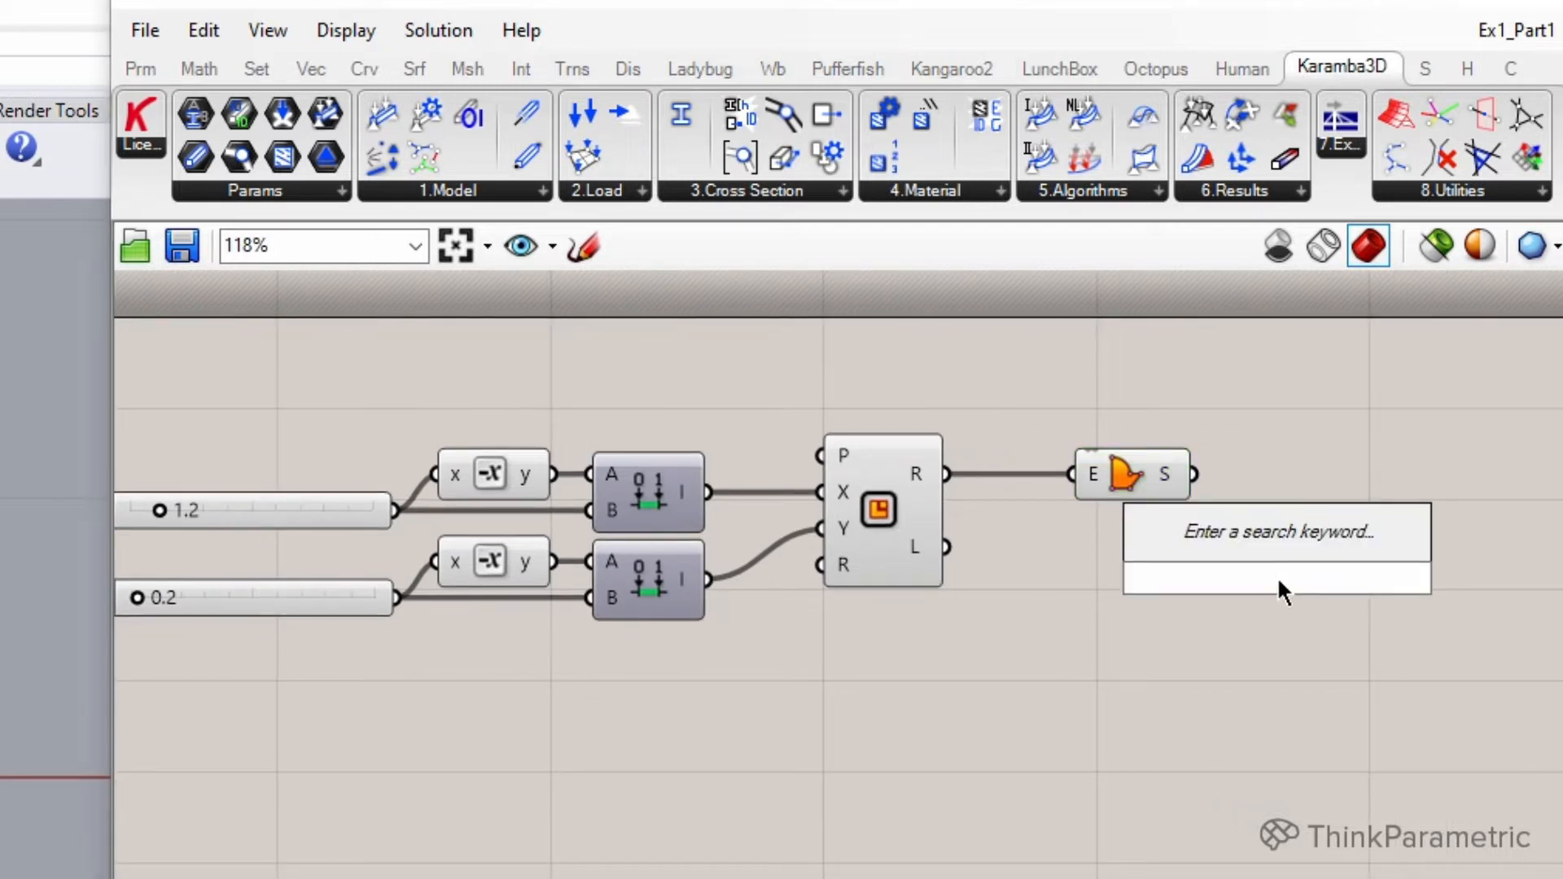
pyautogui.write('sur')
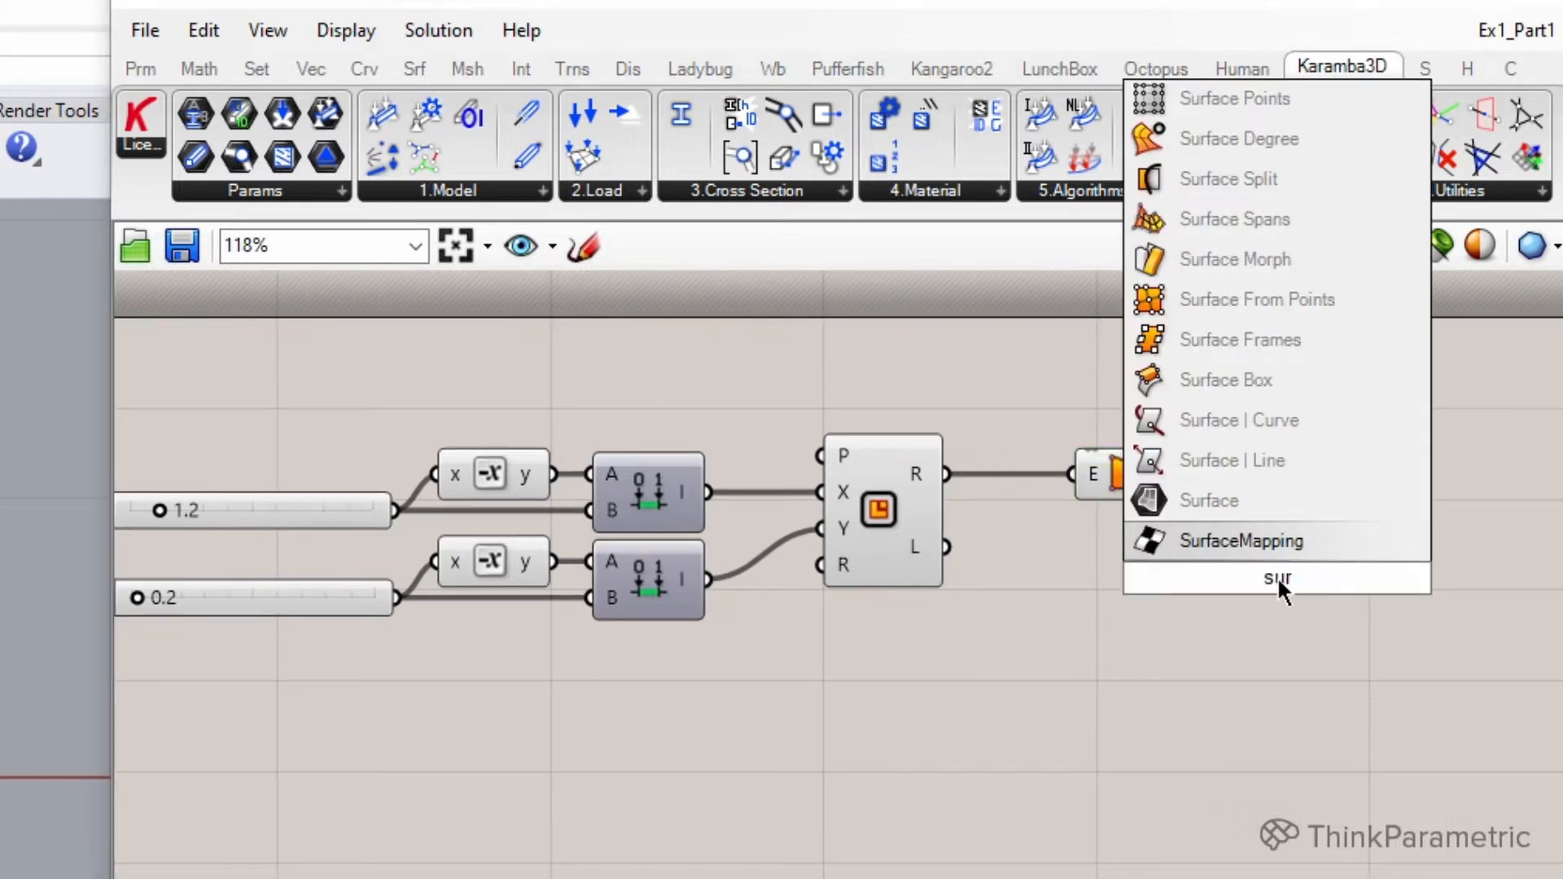
pyautogui.click(1243, 508)
pyautogui.moveTo(1207, 516); pyautogui.dragTo(1158, 501)
# - Rename the Surface parameter as PlateSrf
pyautogui.rightClick(1348, 488)
pyautogui.write('PlateSrf')
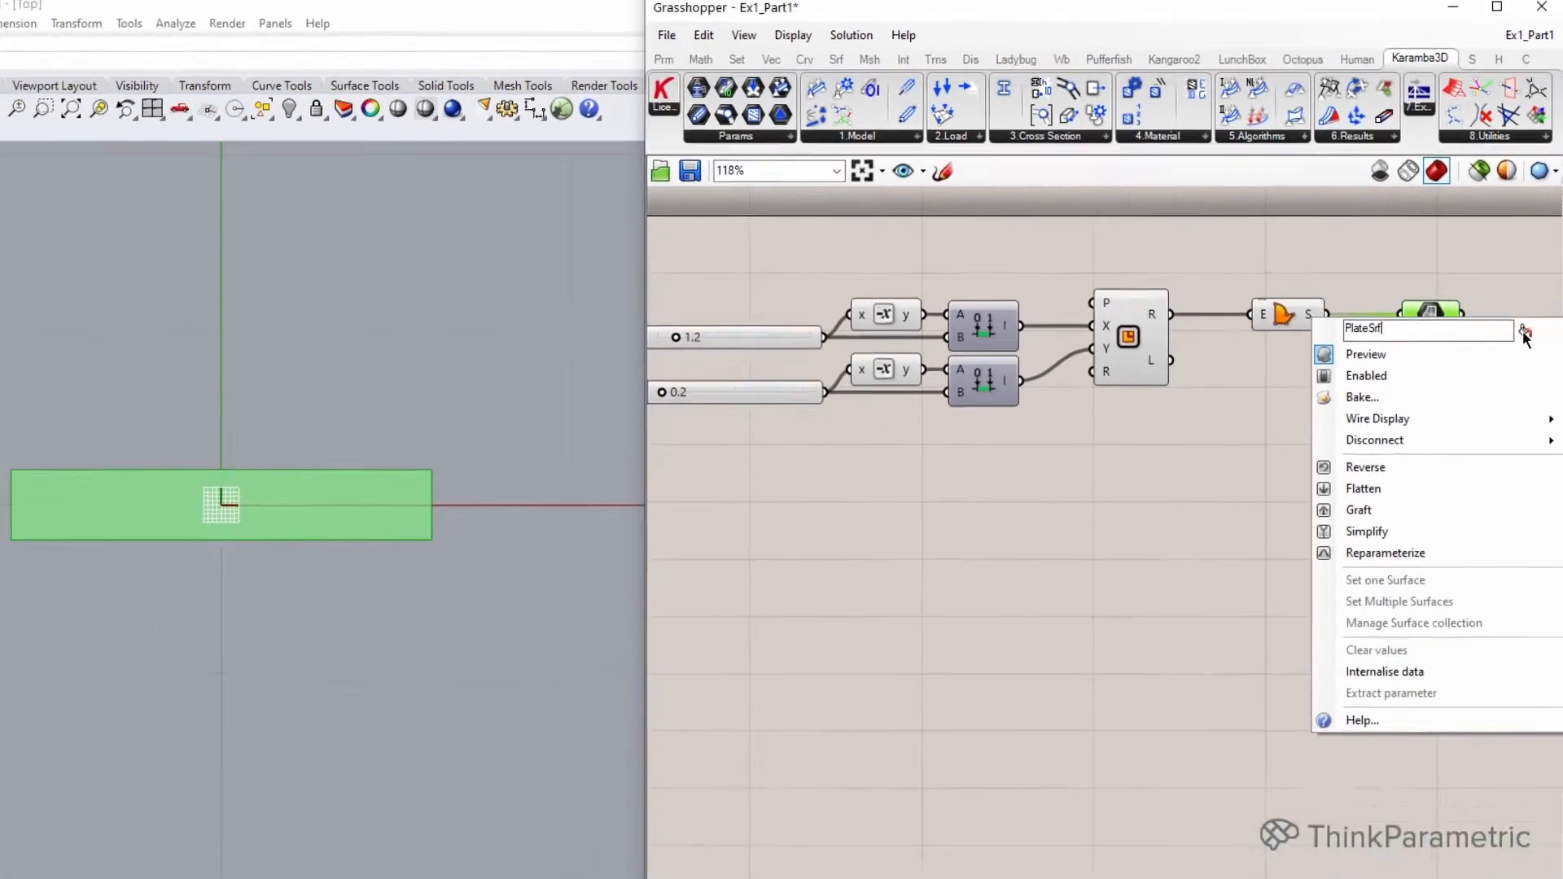
pyautogui.press('Return')
# - Add a Discontinuity component below the rectangle component and feed the rectangle output to its curve input
pyautogui.moveTo(1222, 391); pyautogui.dragTo(1274, 381, button='right')
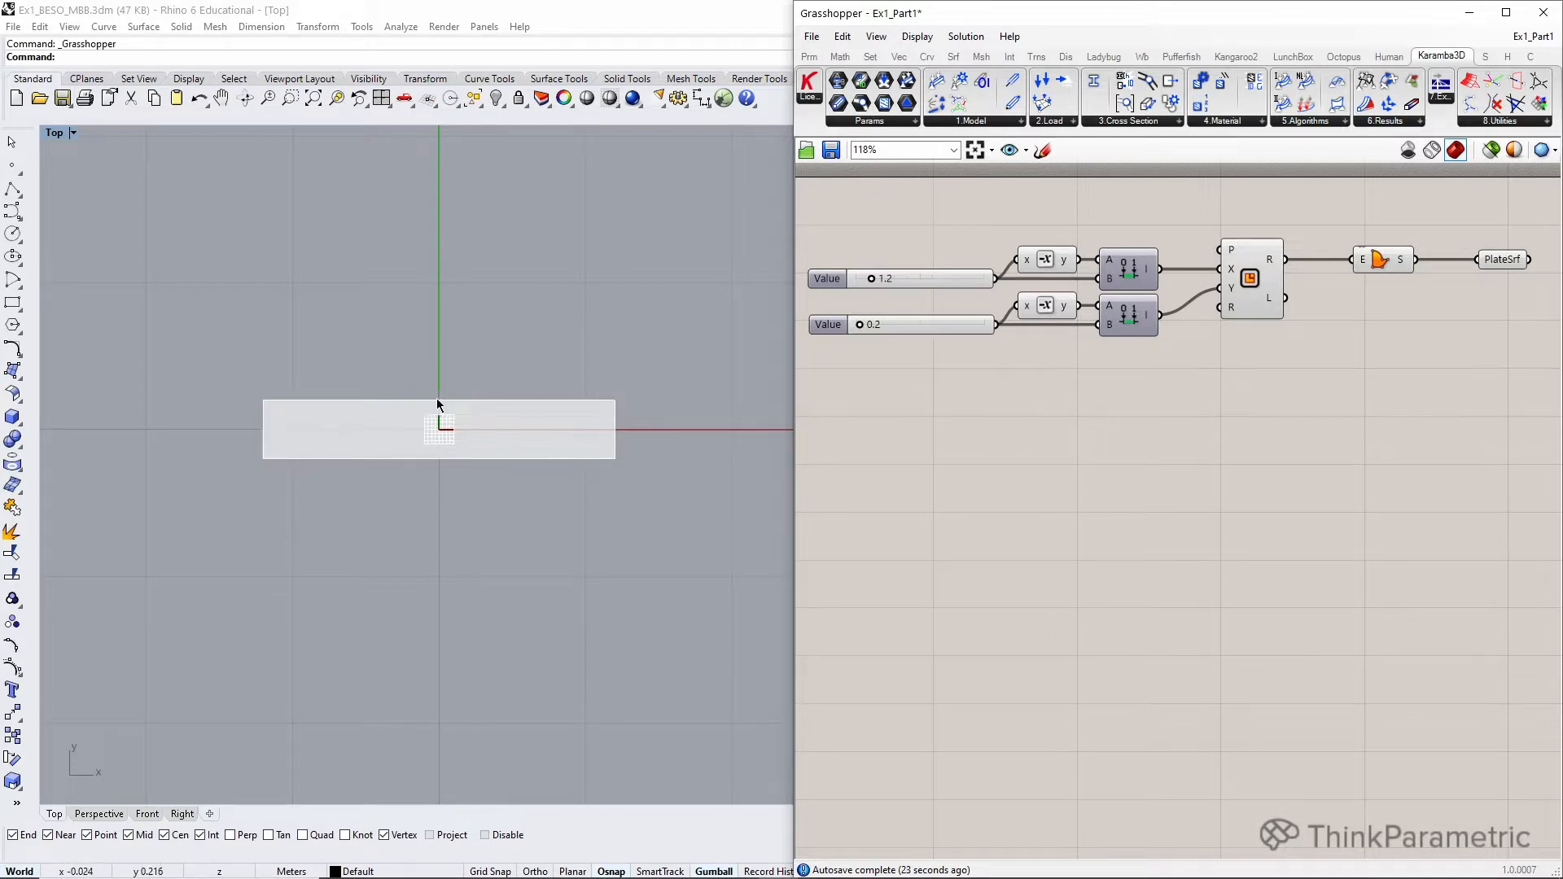
pyautogui.moveTo(1294, 446); pyautogui.dragTo(1262, 417, button='right')
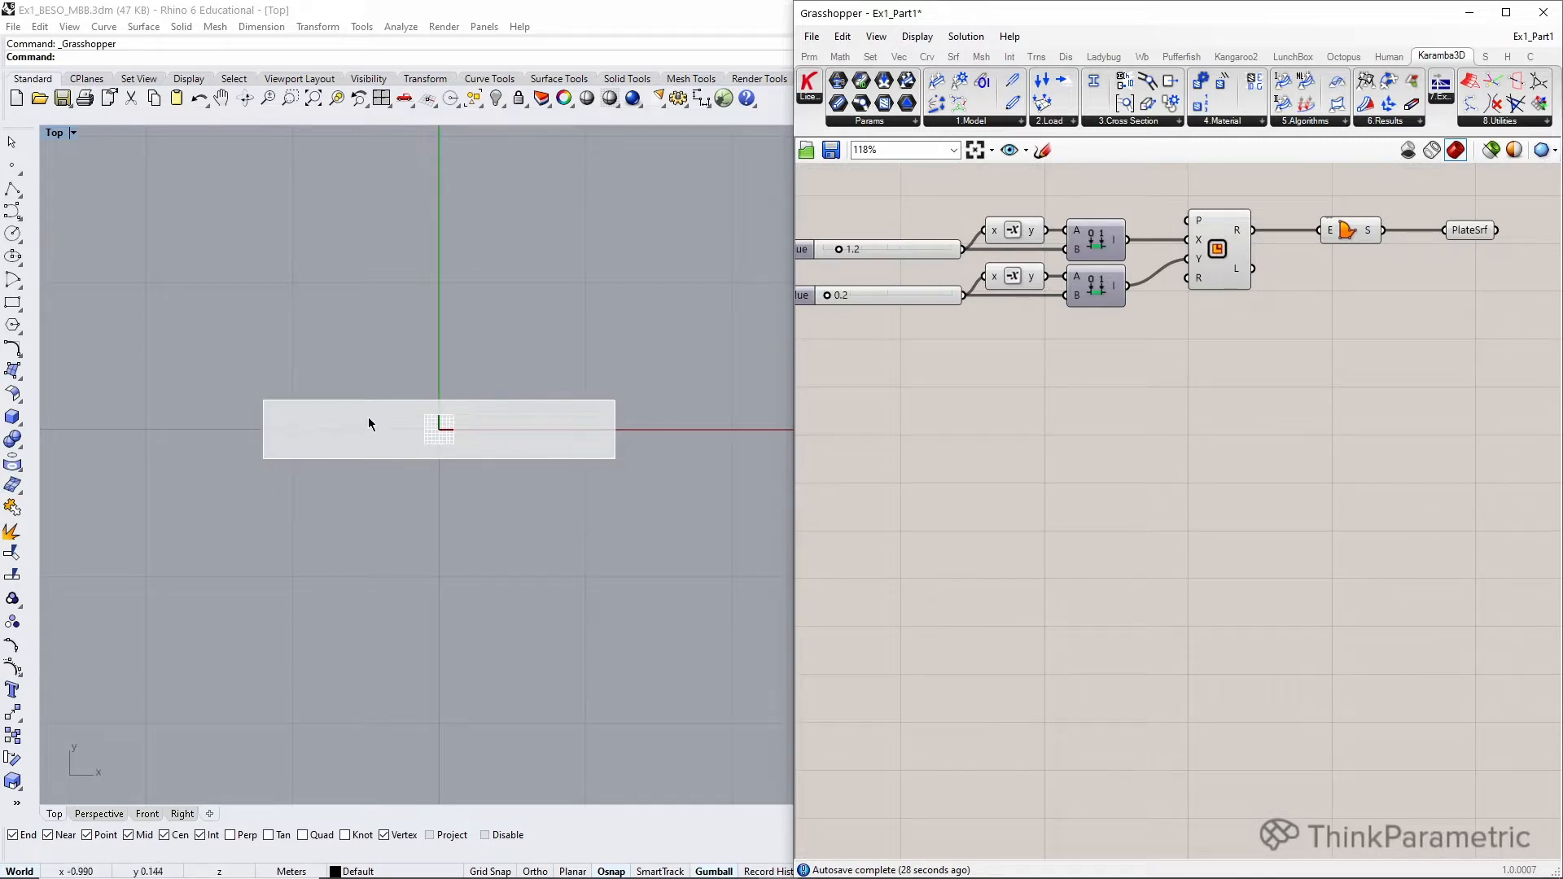
pyautogui.doubleClick(1223, 434)
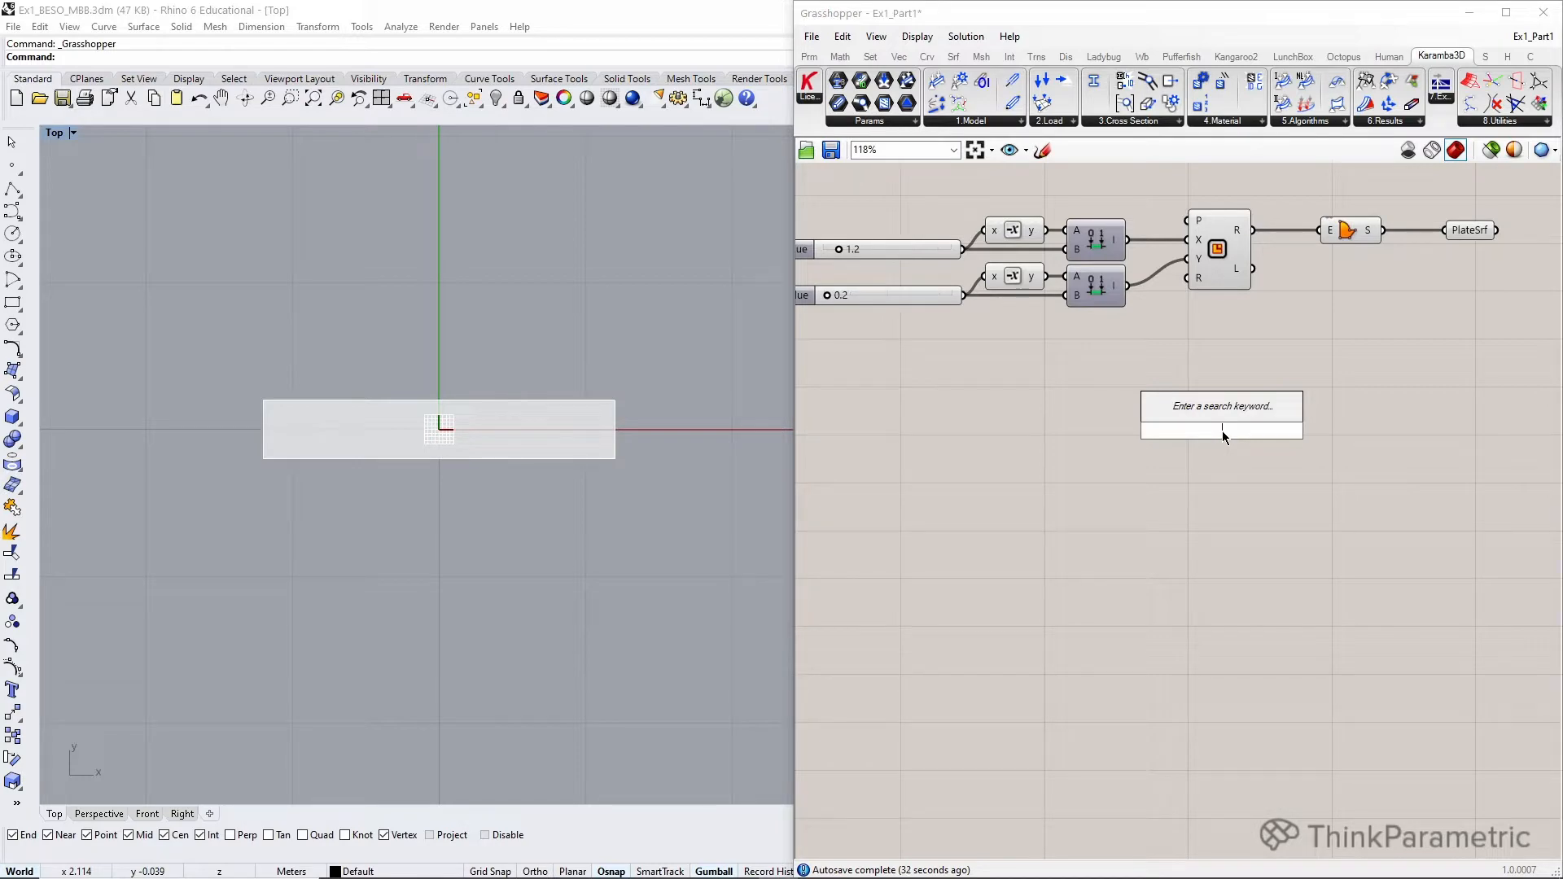
pyautogui.write('di')
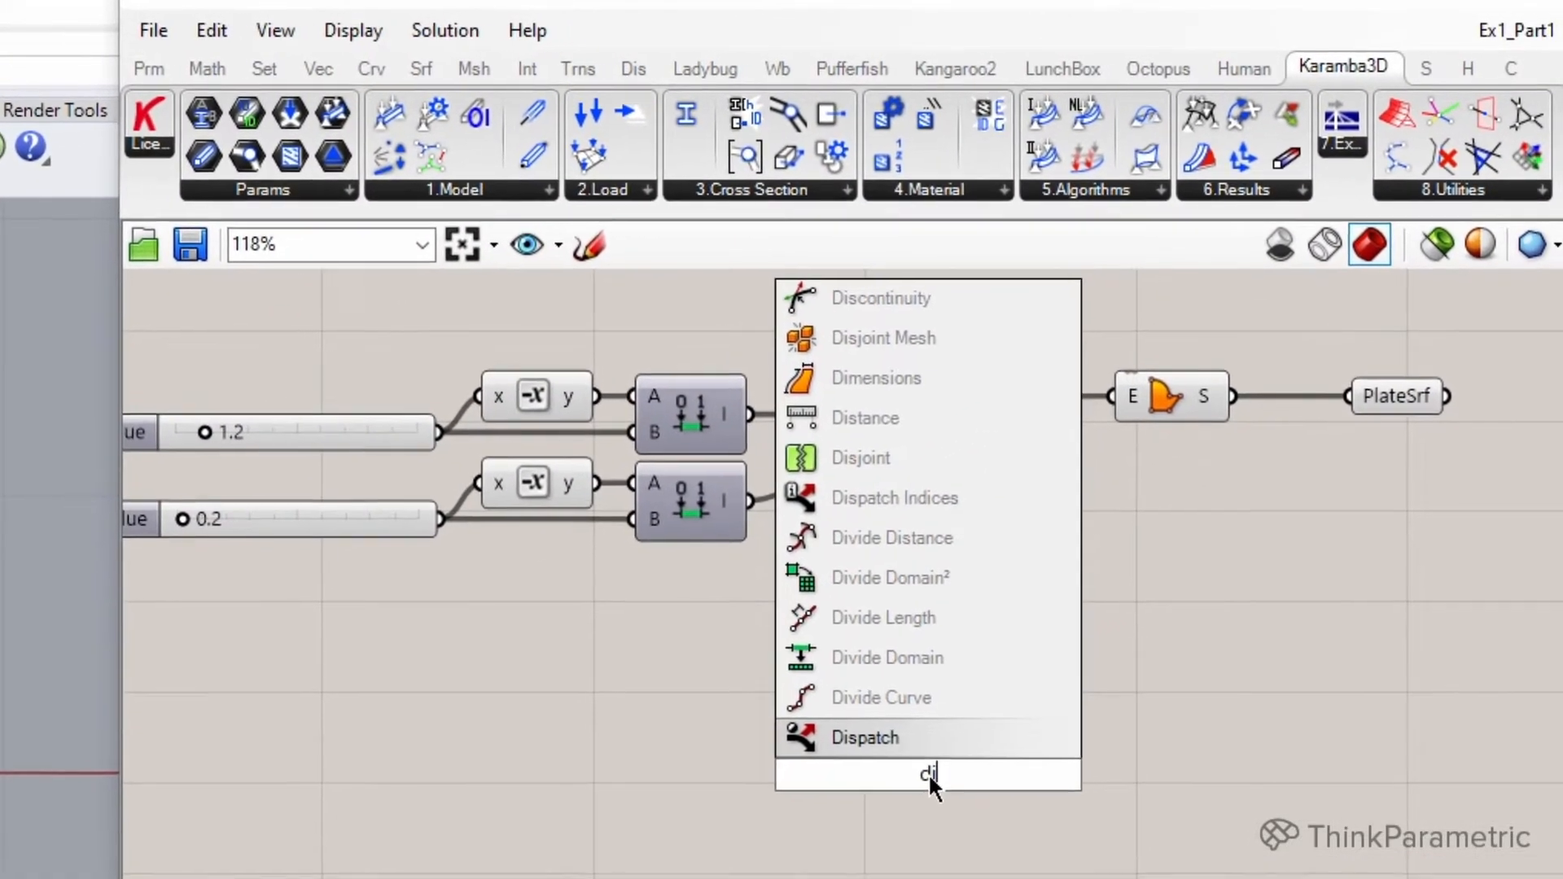
pyautogui.click(965, 303)
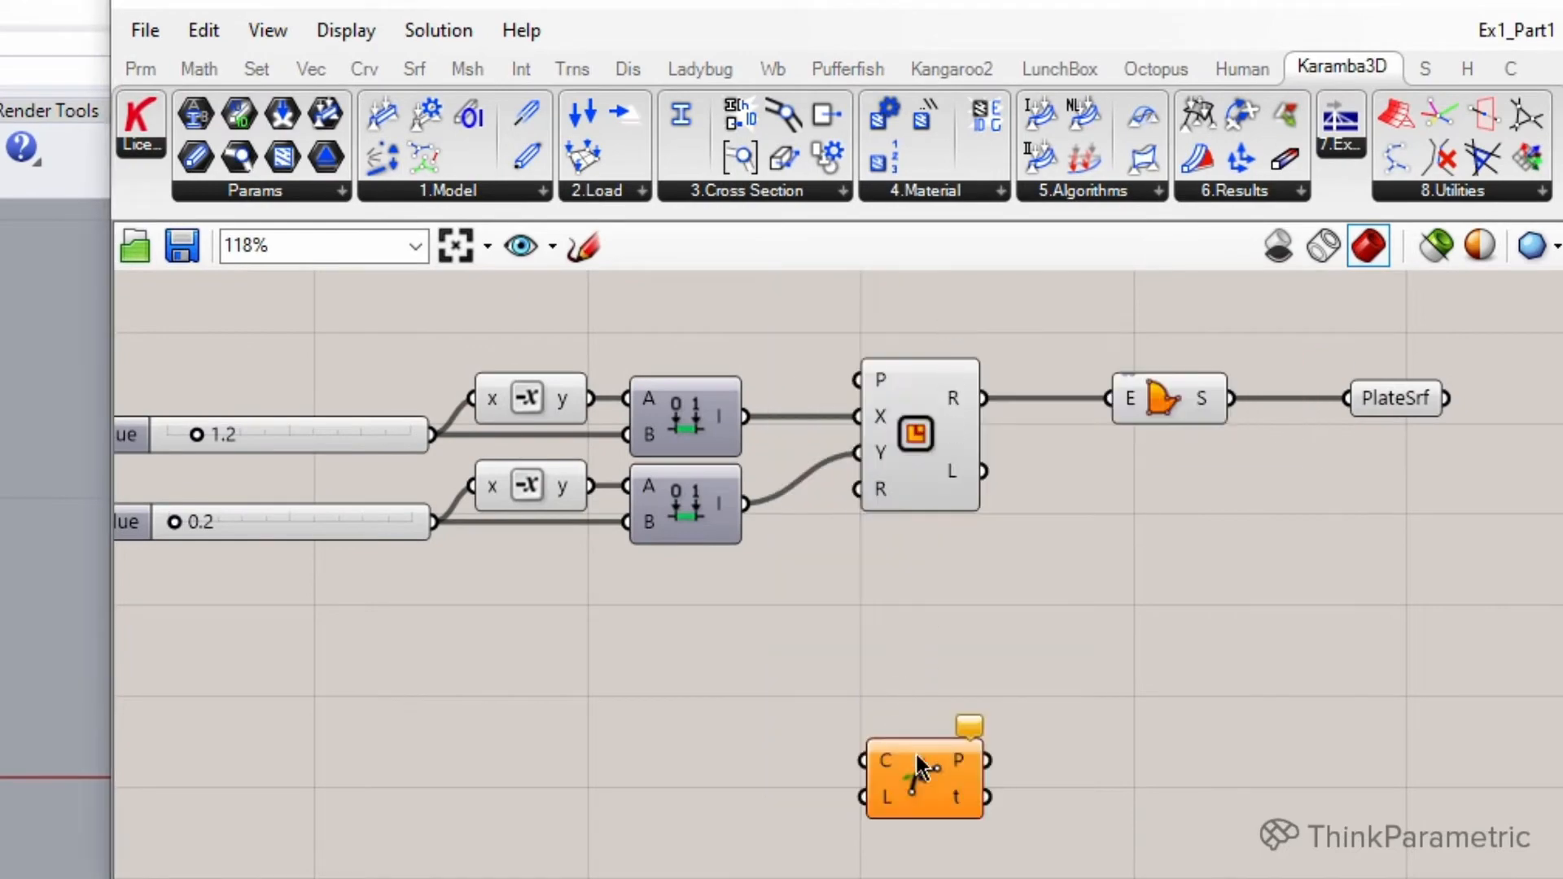
pyautogui.moveTo(917, 757); pyautogui.dragTo(1042, 706)
pyautogui.moveTo(1053, 509); pyautogui.dragTo(1034, 489, button='right')
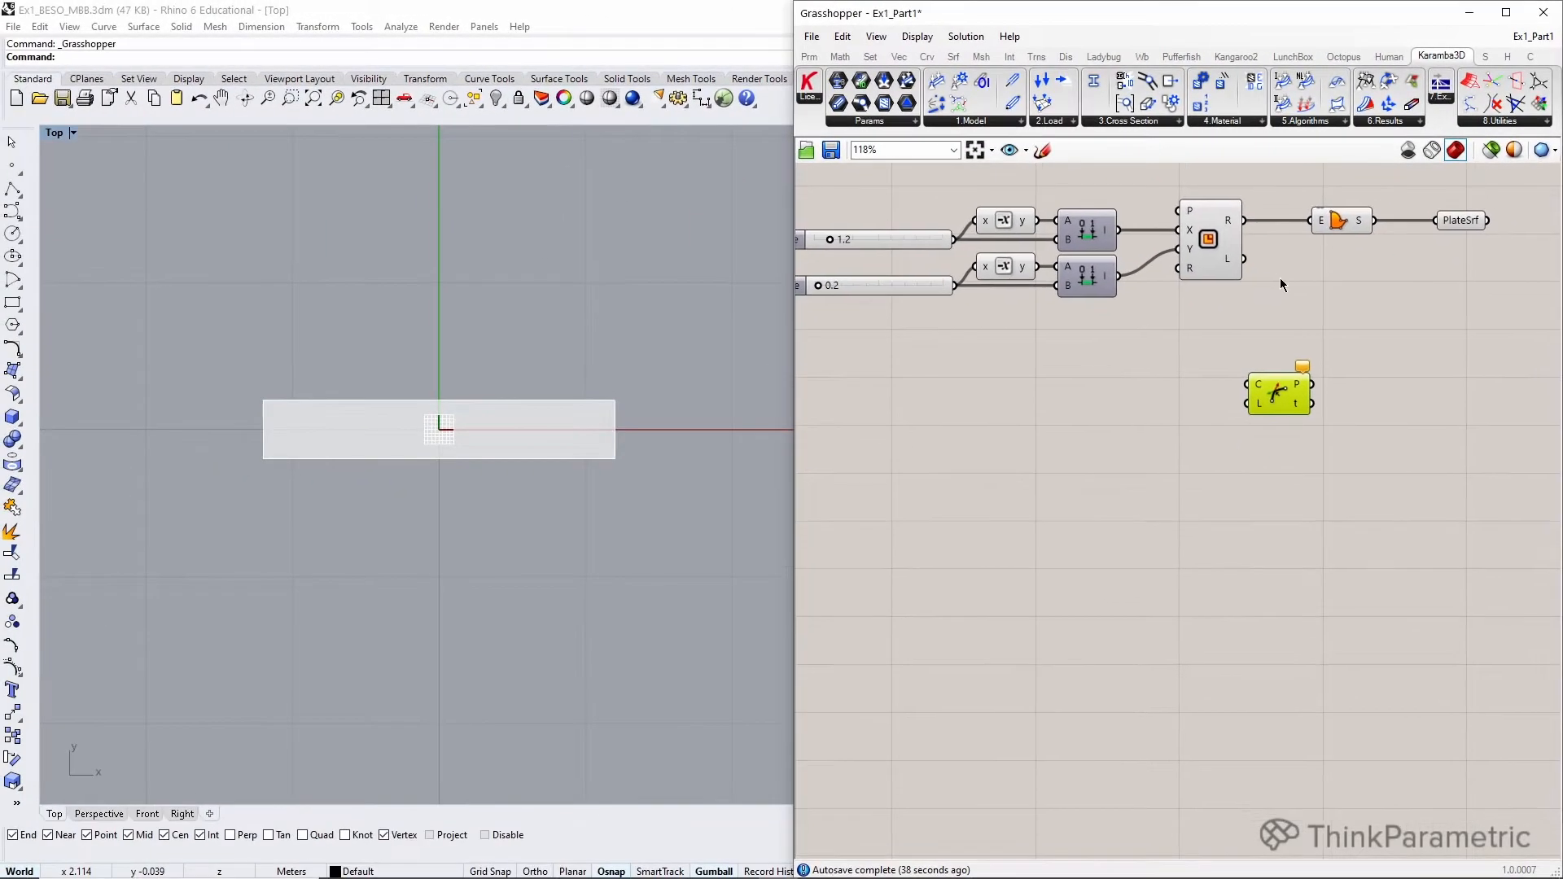
pyautogui.moveTo(1247, 229); pyautogui.dragTo(1204, 228, button='right')
pyautogui.moveTo(1203, 227); pyautogui.dragTo(1208, 399)
pyautogui.click(1225, 397)
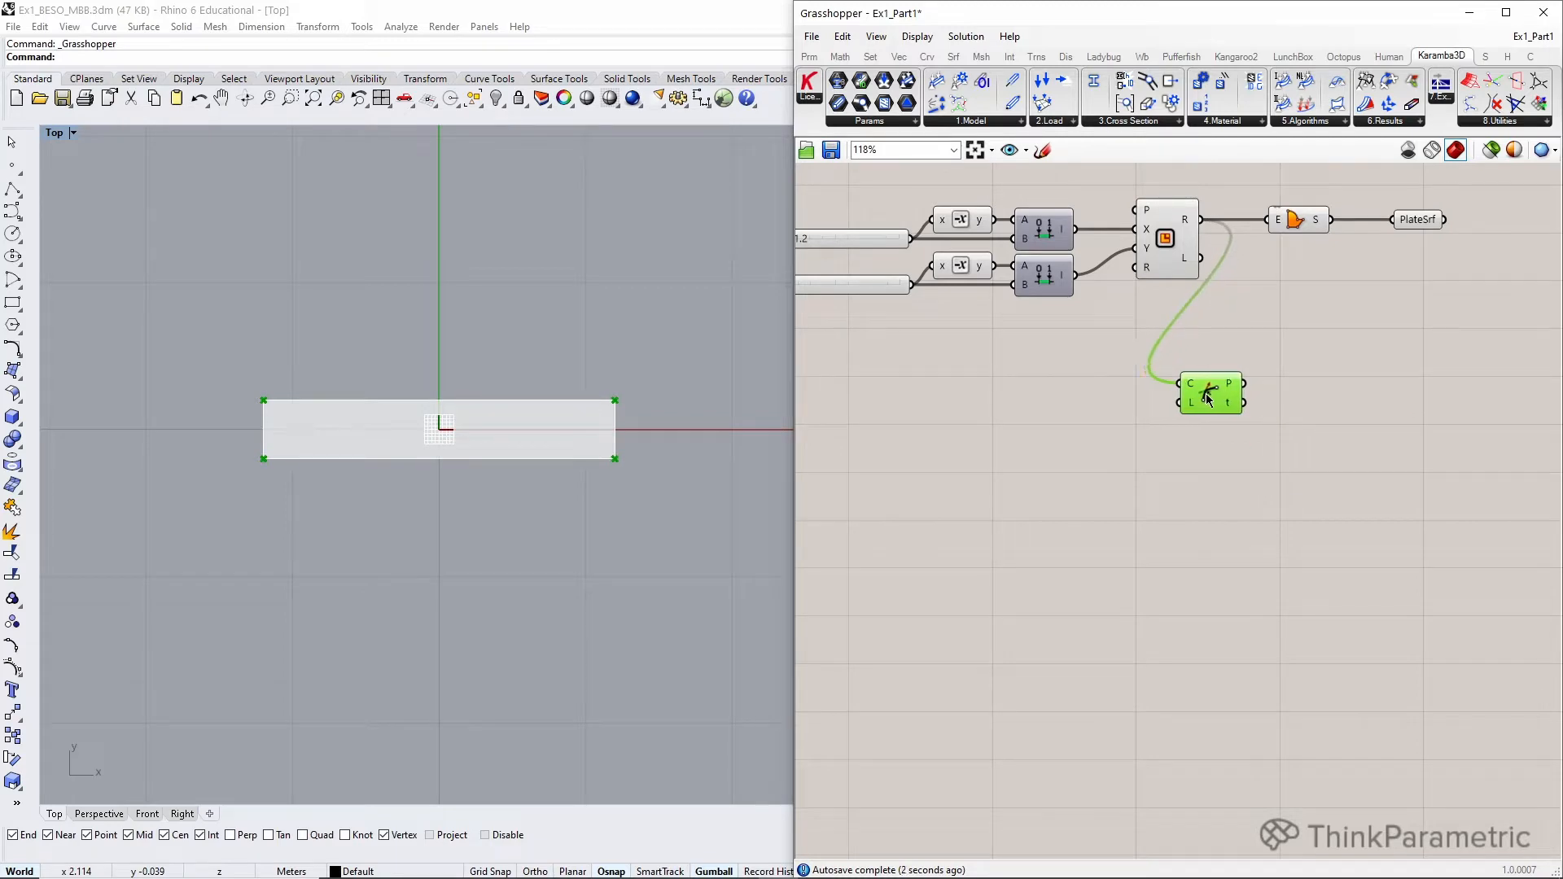
# - Add a List Item component beside Discontinuity and connect the discontinuity points to its list input
pyautogui.doubleClick(1288, 478)
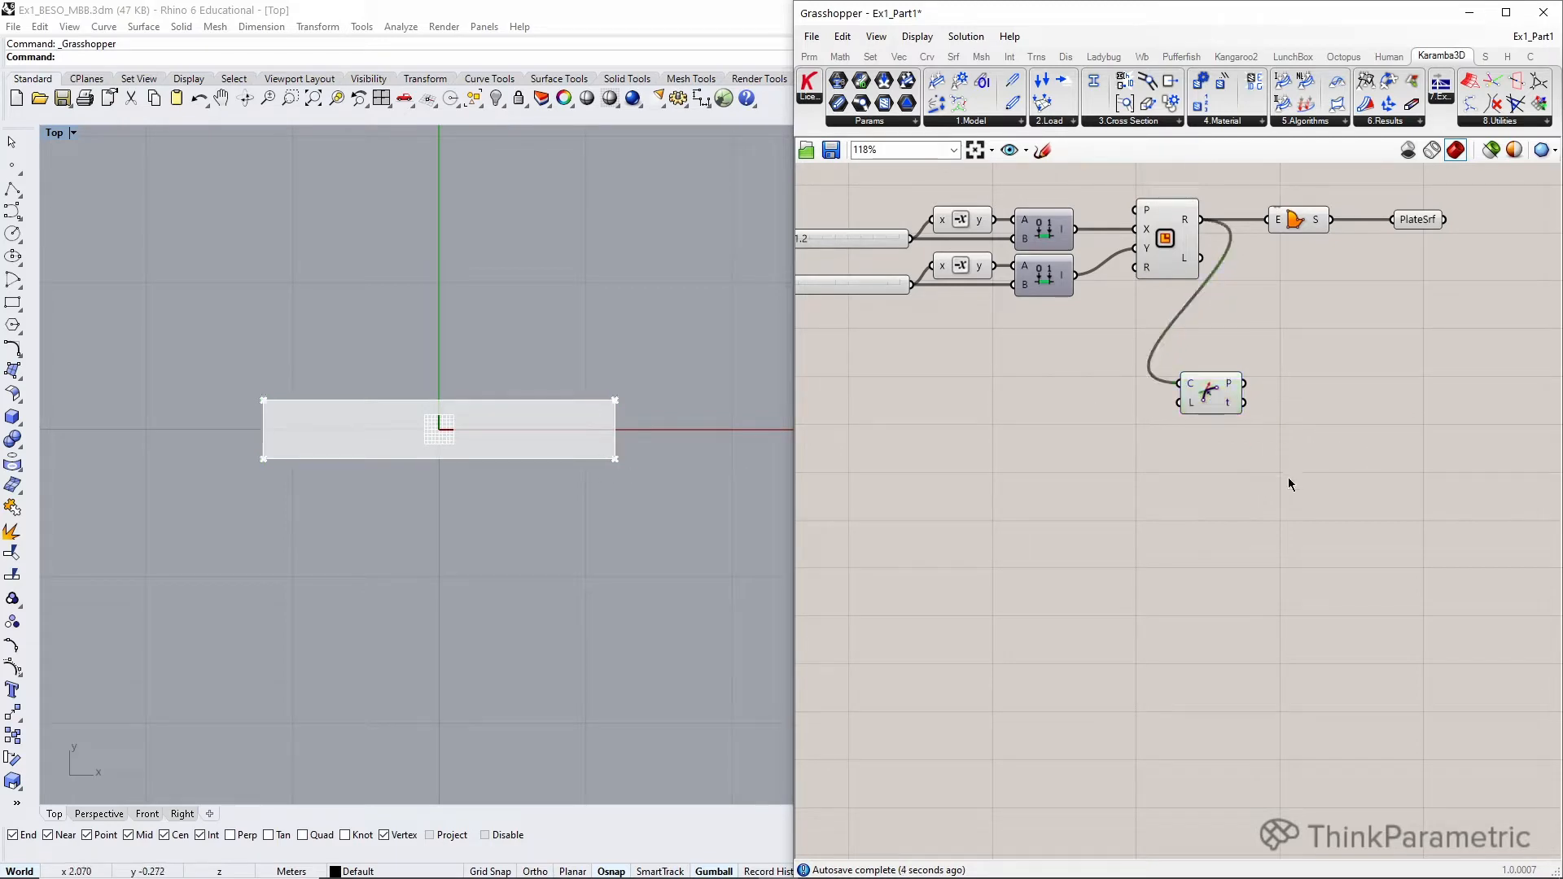
pyautogui.write('list')
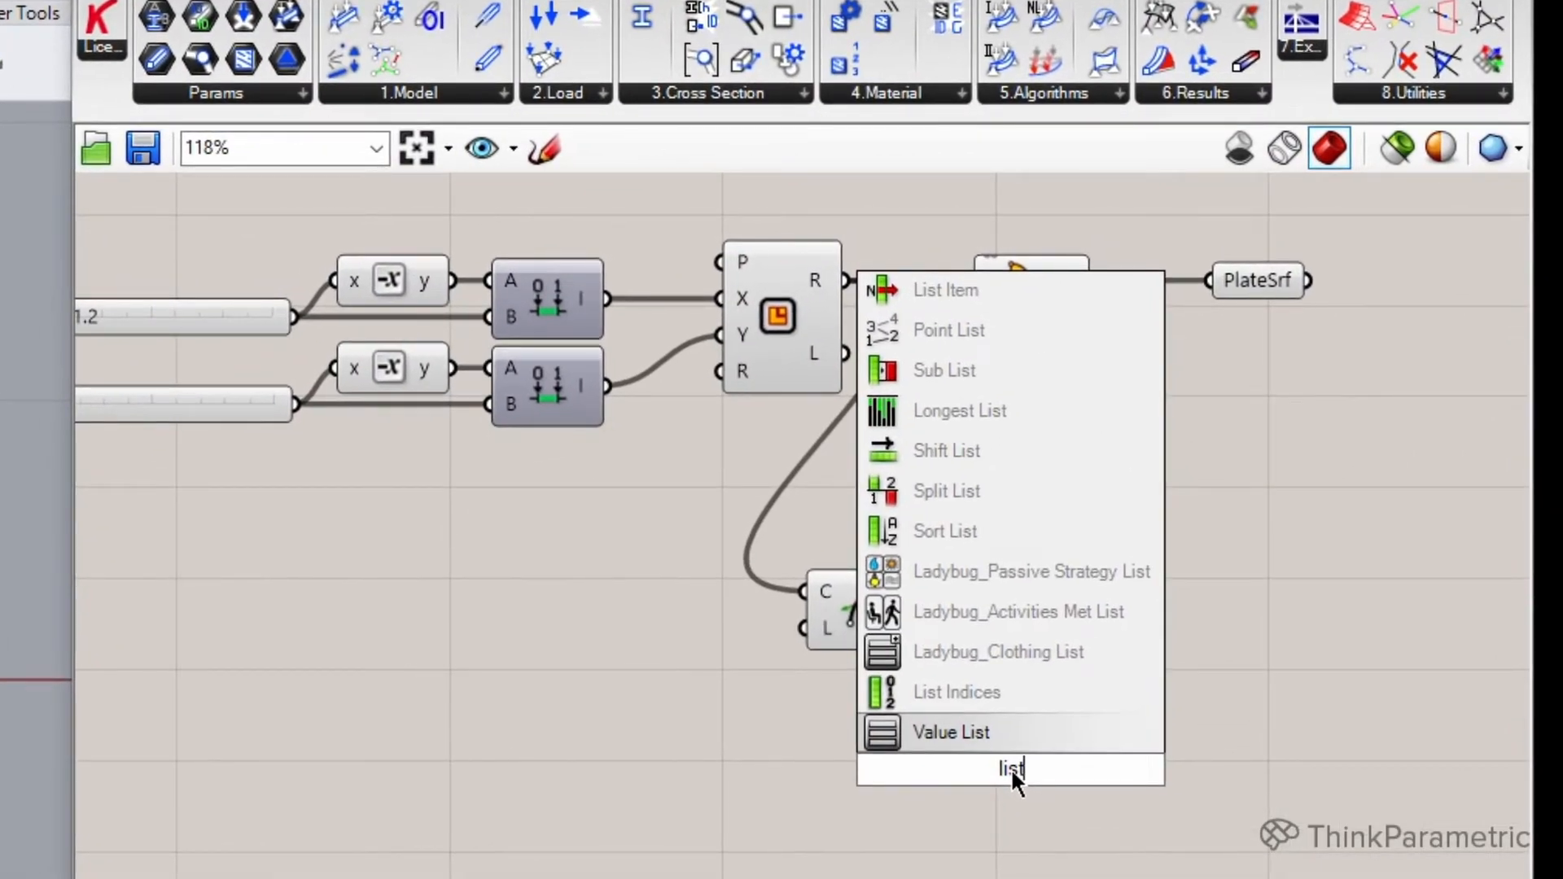
pyautogui.click(1018, 290)
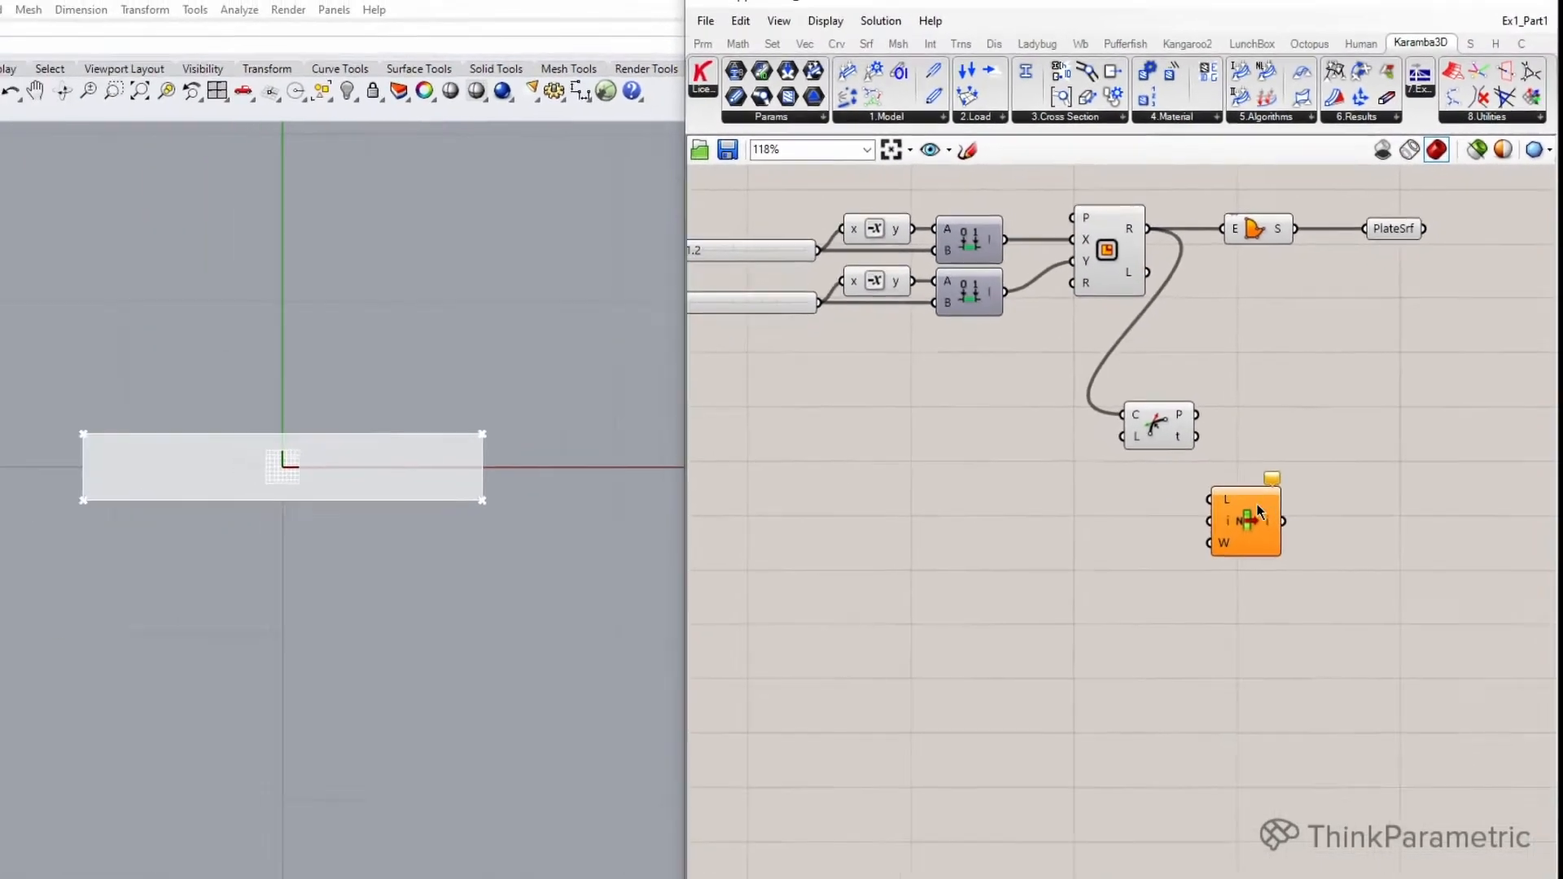
pyautogui.moveTo(1257, 507); pyautogui.dragTo(1280, 386)
pyautogui.moveTo(1306, 393); pyautogui.dragTo(1296, 392)
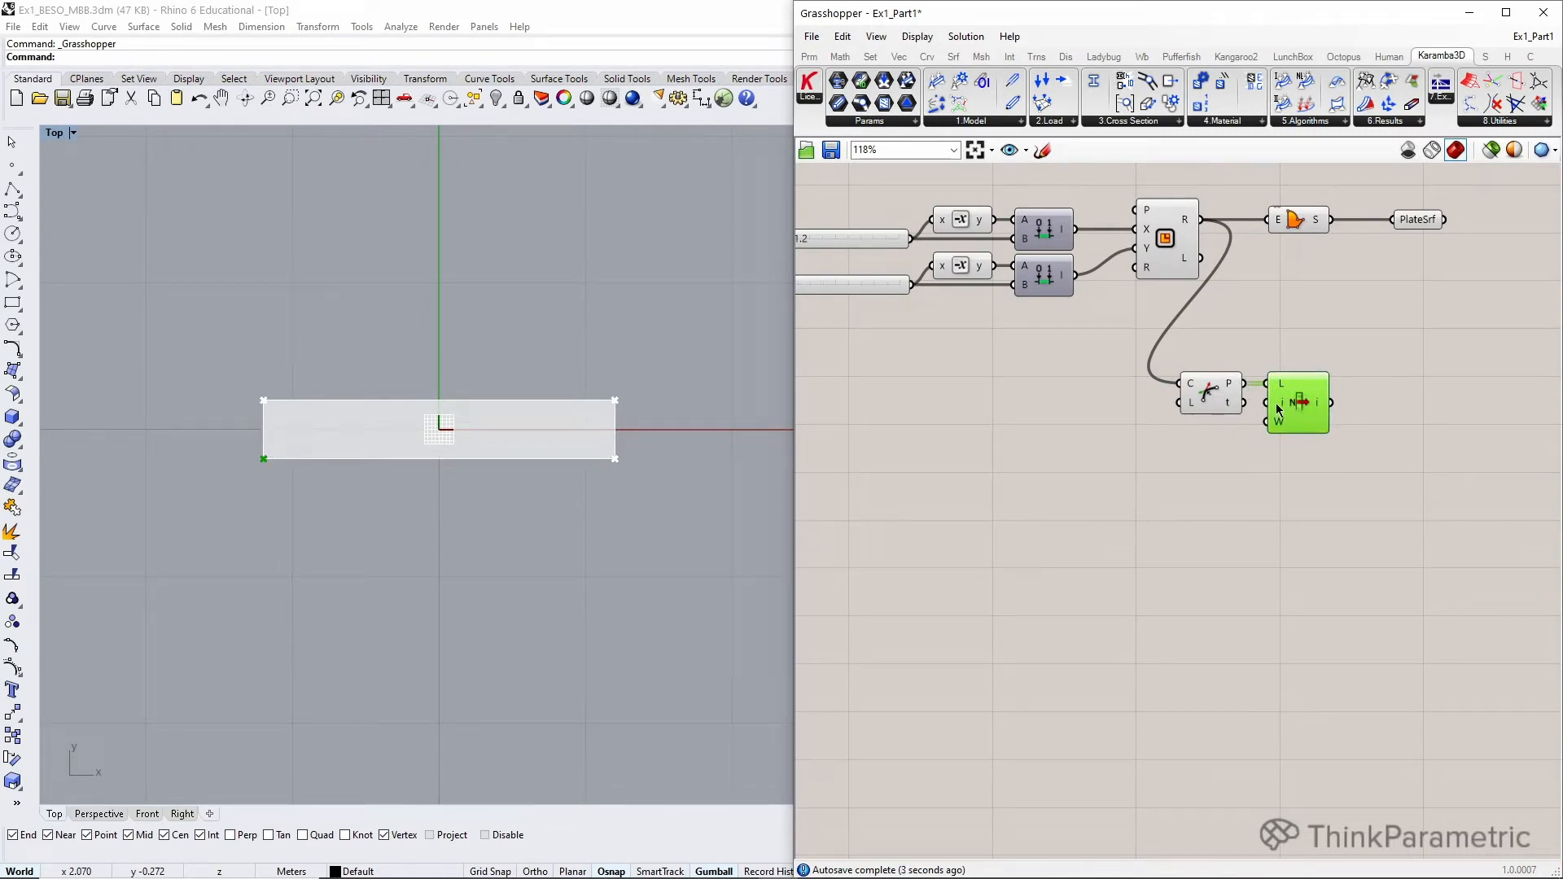
# - Add three extra outputs, +1 to +3, to the List Item component
pyautogui.moveTo(1282, 410)
pyautogui.scroll(5, 1326, 427)
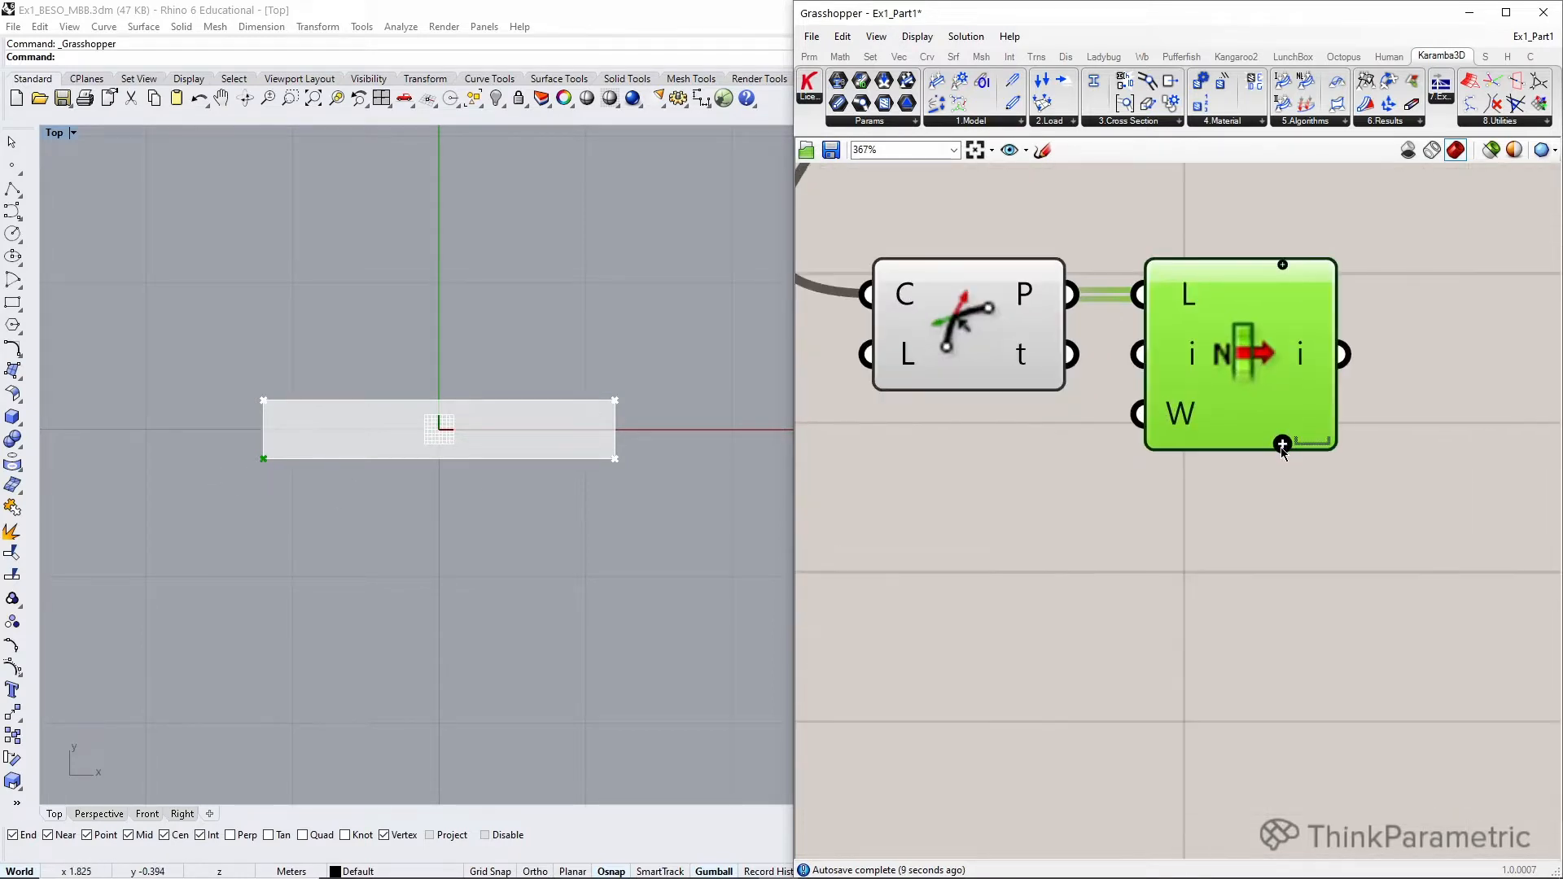
pyautogui.click(1282, 447)
pyautogui.click(1283, 446)
pyautogui.click(1282, 447)
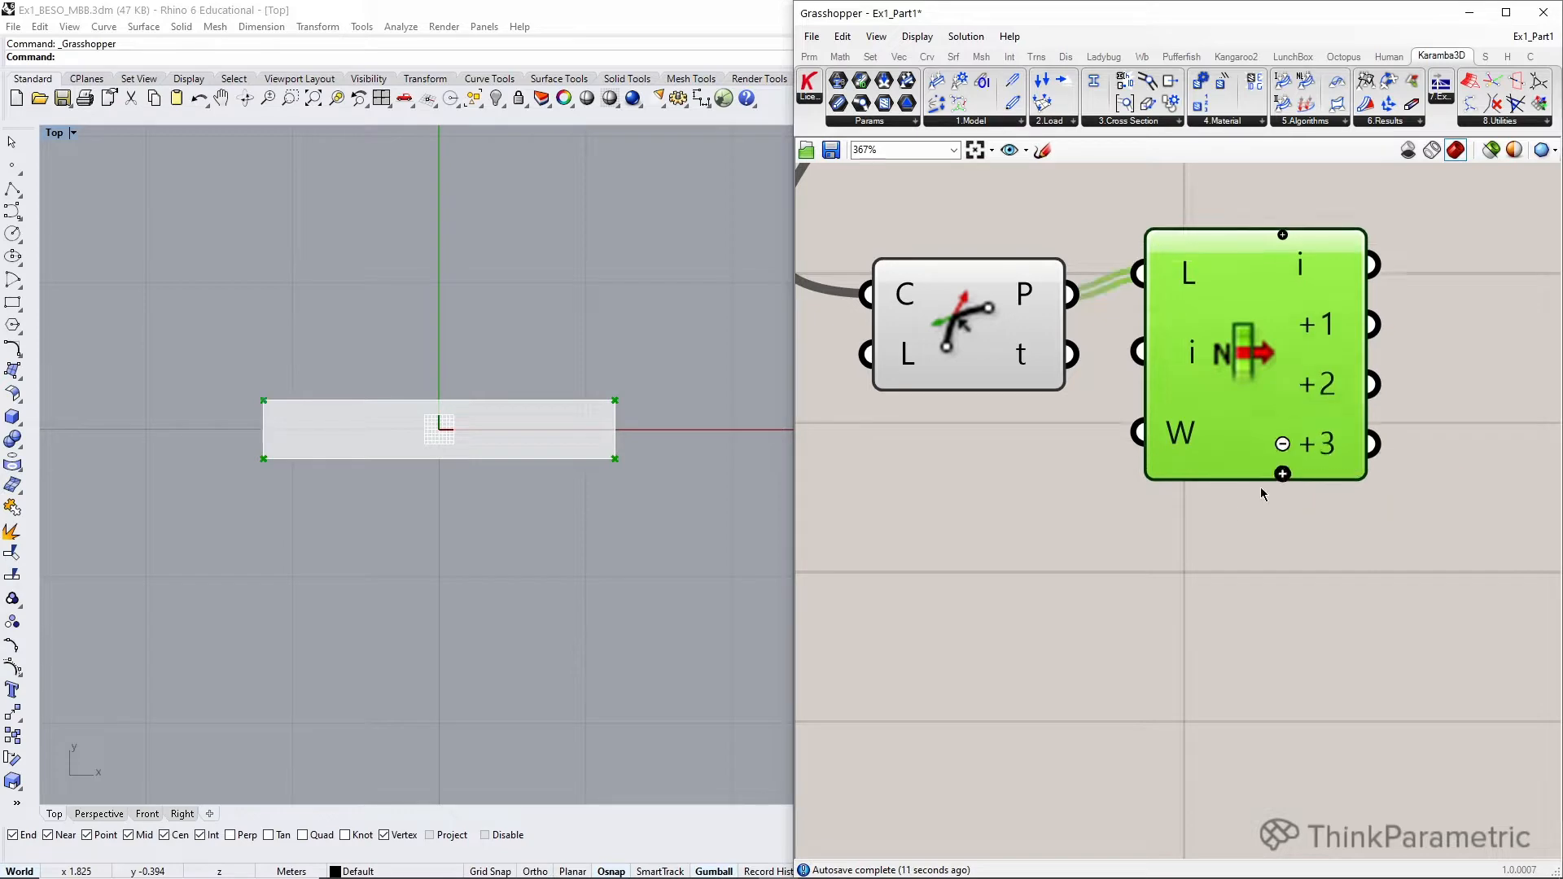
# - Add a Point parameter after List Item, connect the first item output and align it with that output
pyautogui.scroll(-3, 1420, 378)
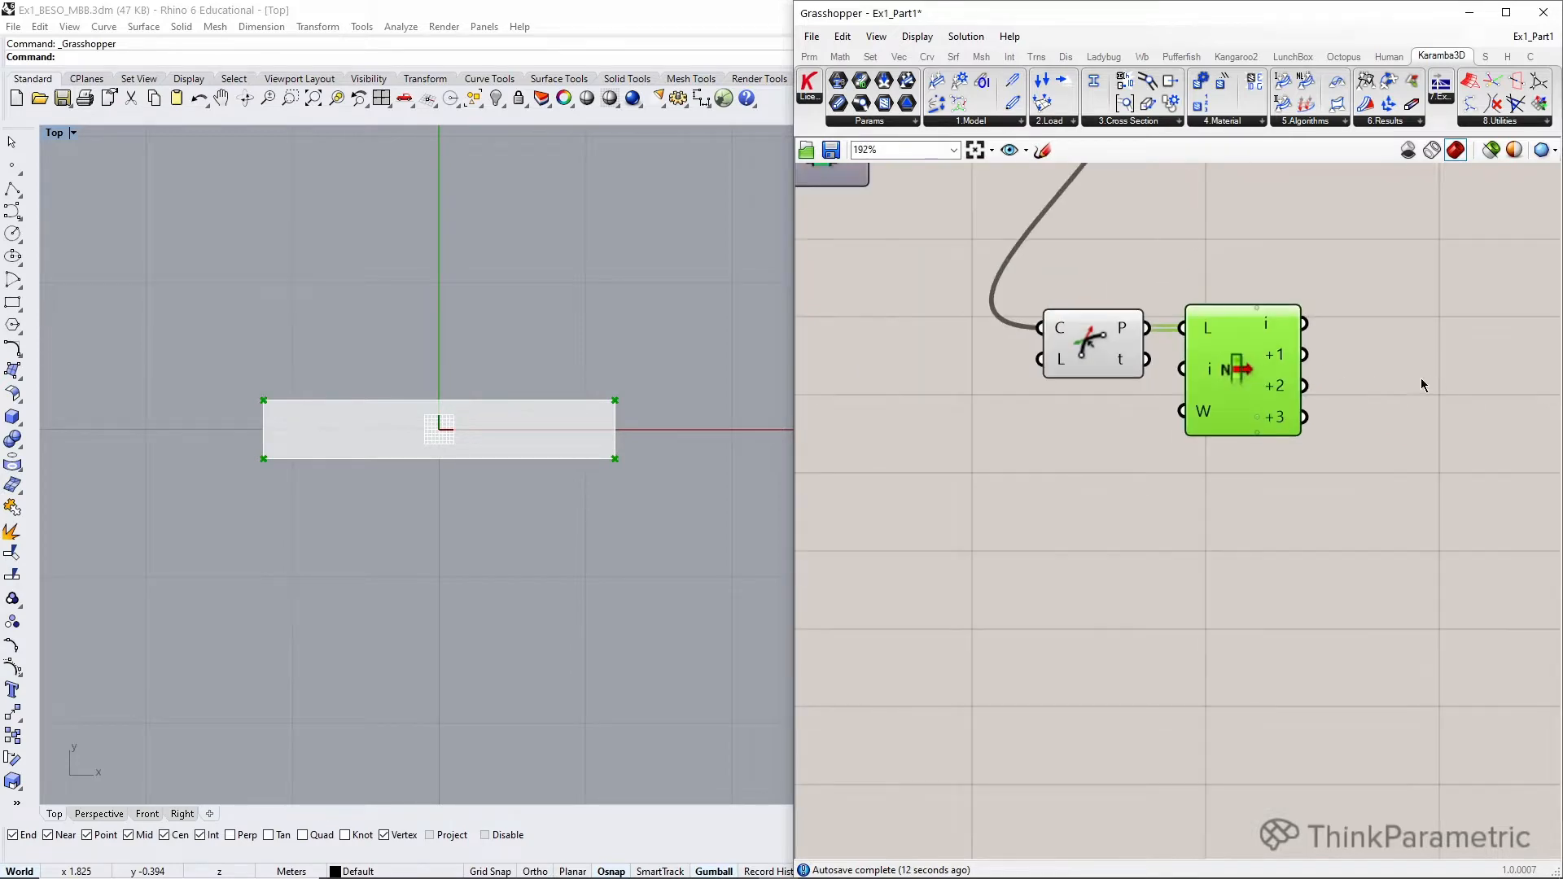
pyautogui.doubleClick(1359, 379)
pyautogui.write('point')
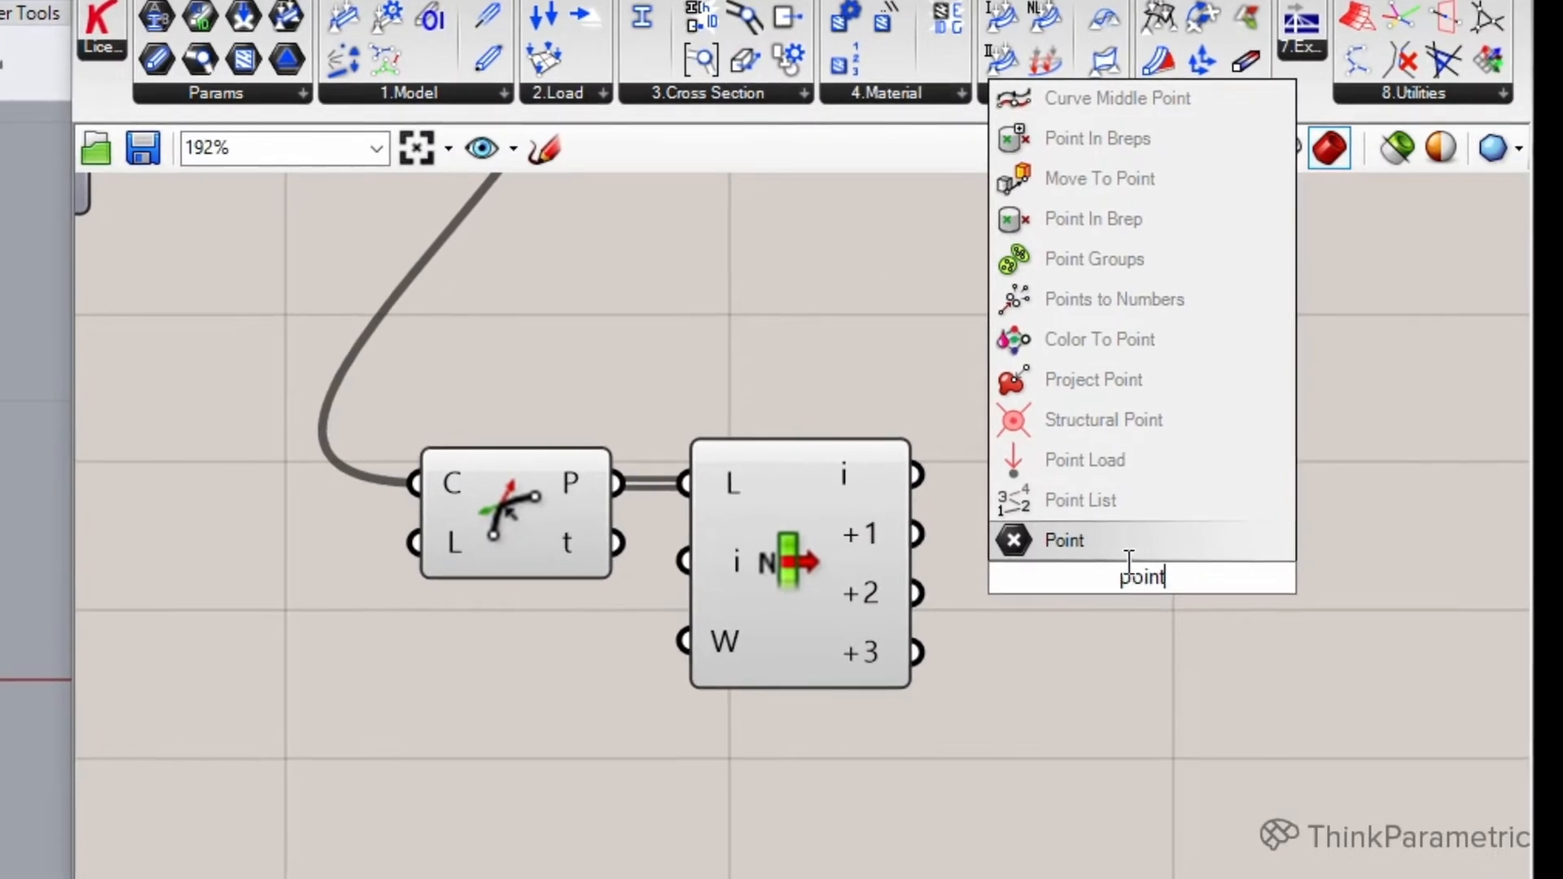
pyautogui.click(1130, 541)
pyautogui.moveTo(1159, 550); pyautogui.dragTo(1209, 452)
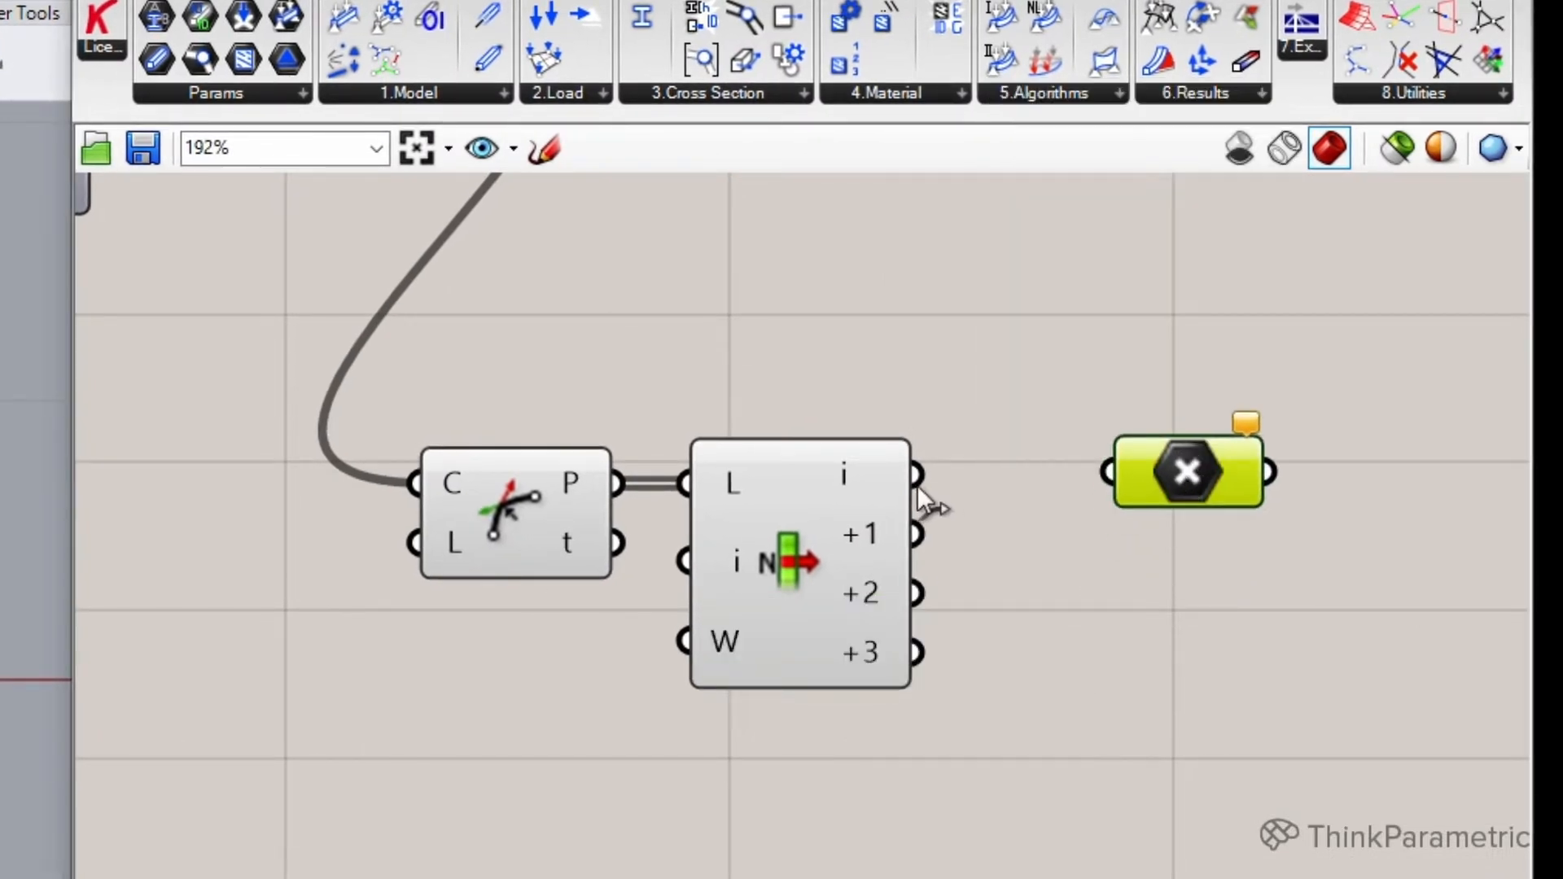
pyautogui.moveTo(917, 481); pyautogui.dragTo(1208, 491)
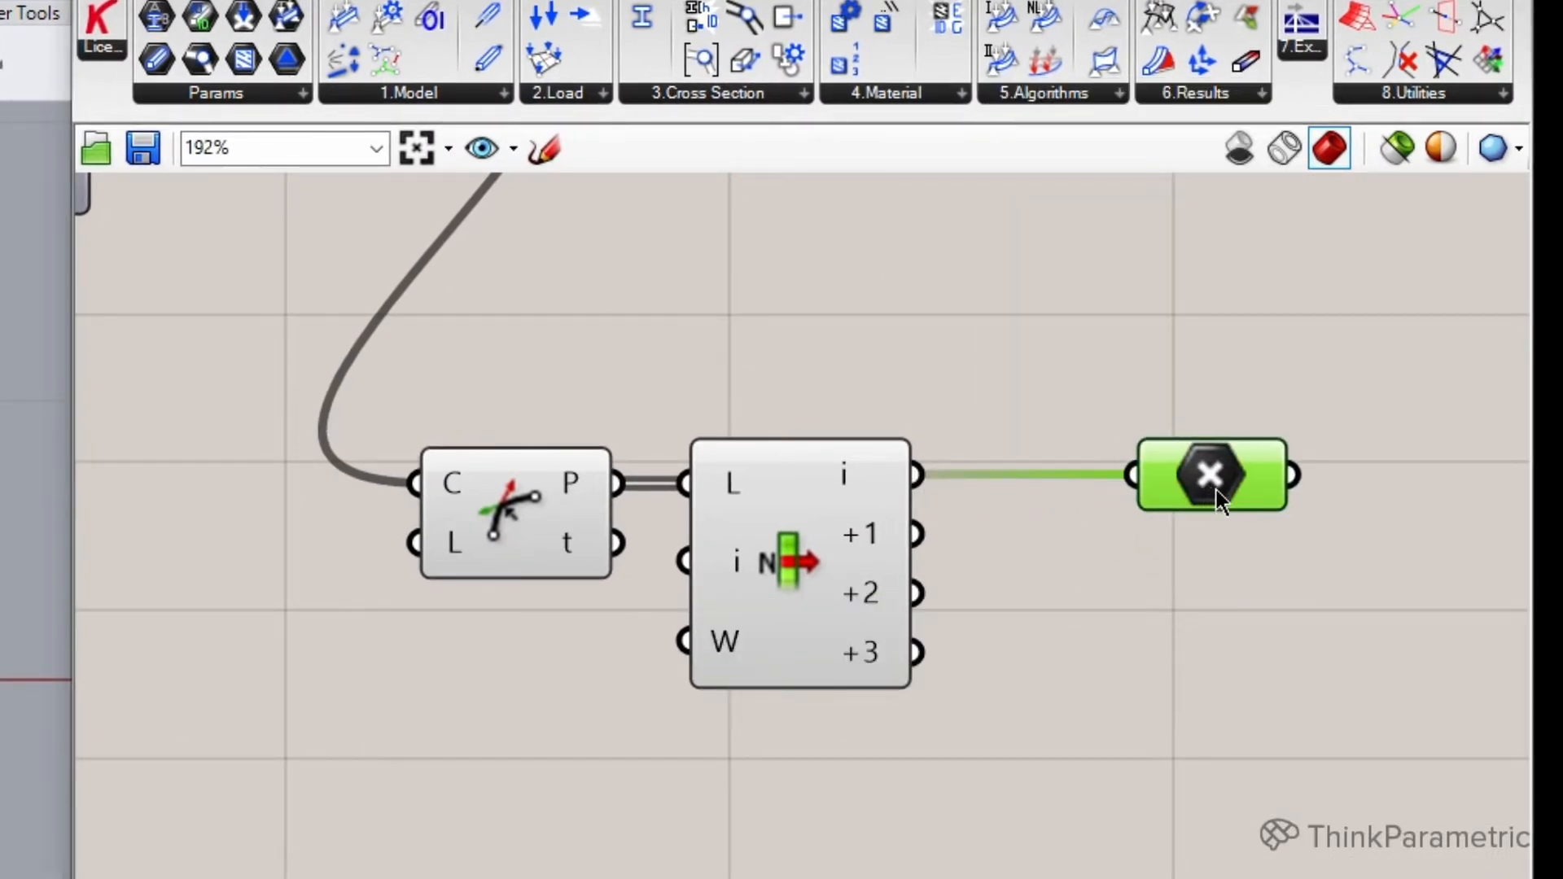
# - Rename the Point parameter as SupportPtA
pyautogui.rightClick(1216, 490)
pyautogui.write('Su')
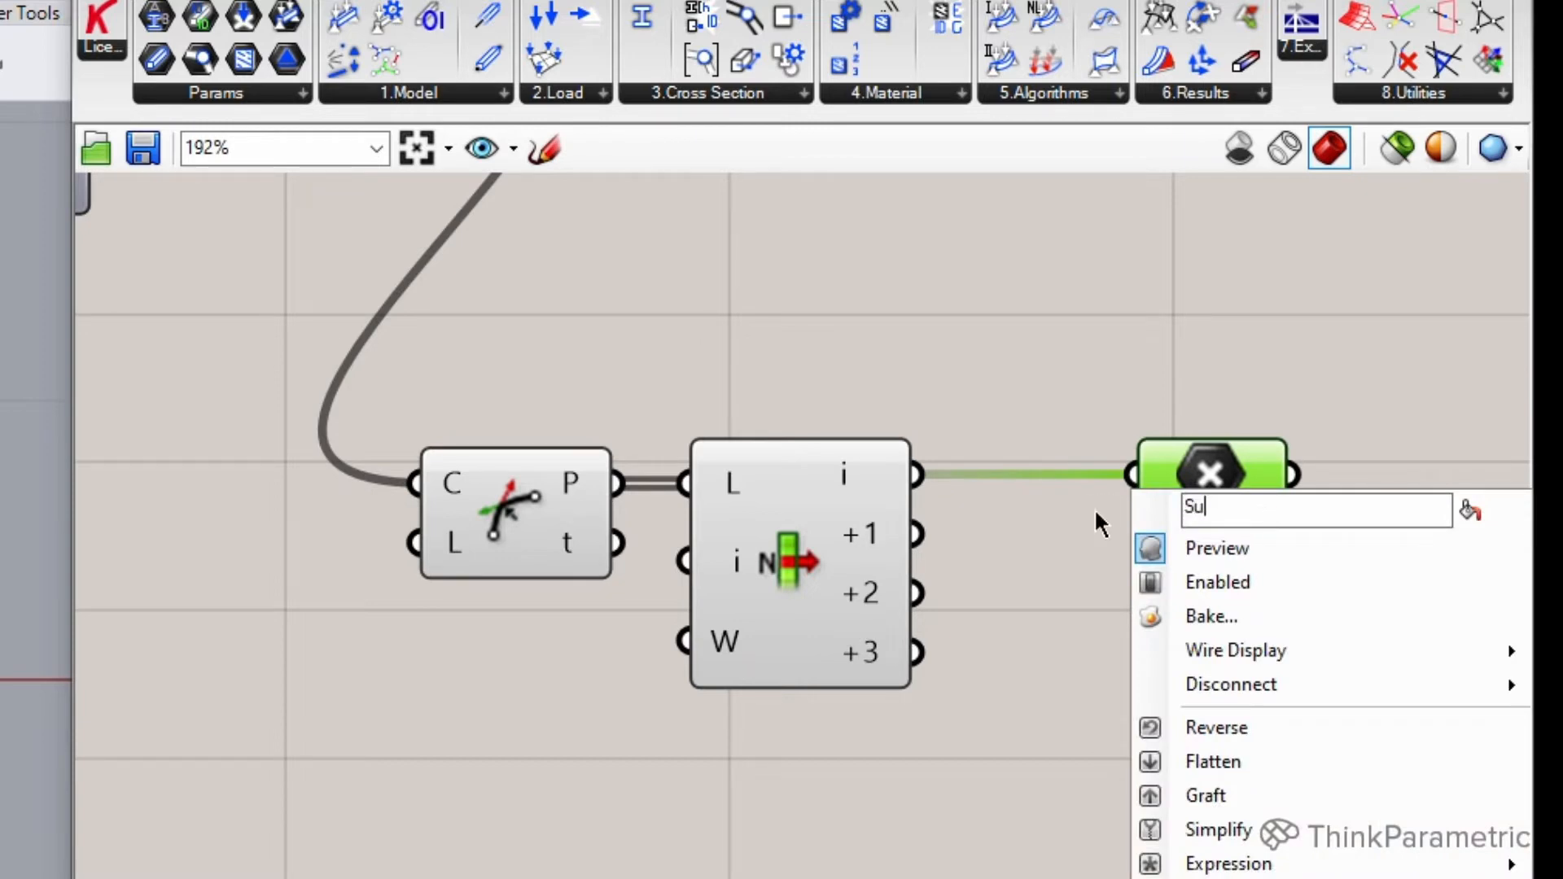
pyautogui.write('pportPtA')
pyautogui.press('Return')
# - Duplicate SupportPtA below itself, feed the copy from List Item's +1 output and rename it SupportPtB
pyautogui.keyDown('alt'); pyautogui.moveTo(1218, 474); pyautogui.dragTo(1158, 544); pyautogui.keyUp('alt')
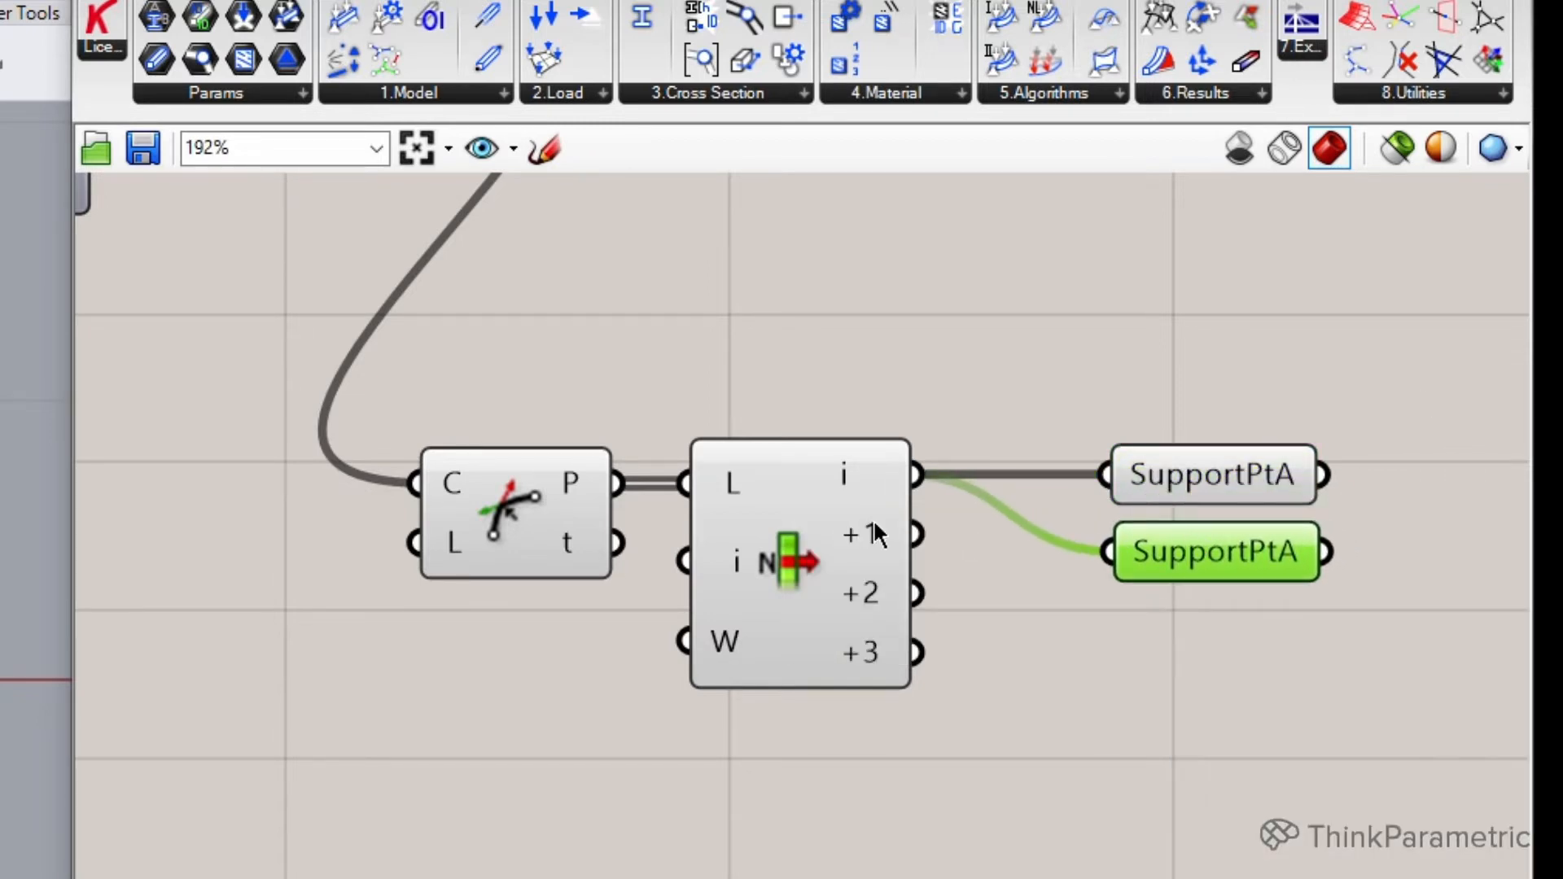
pyautogui.moveTo(917, 534); pyautogui.dragTo(1111, 553)
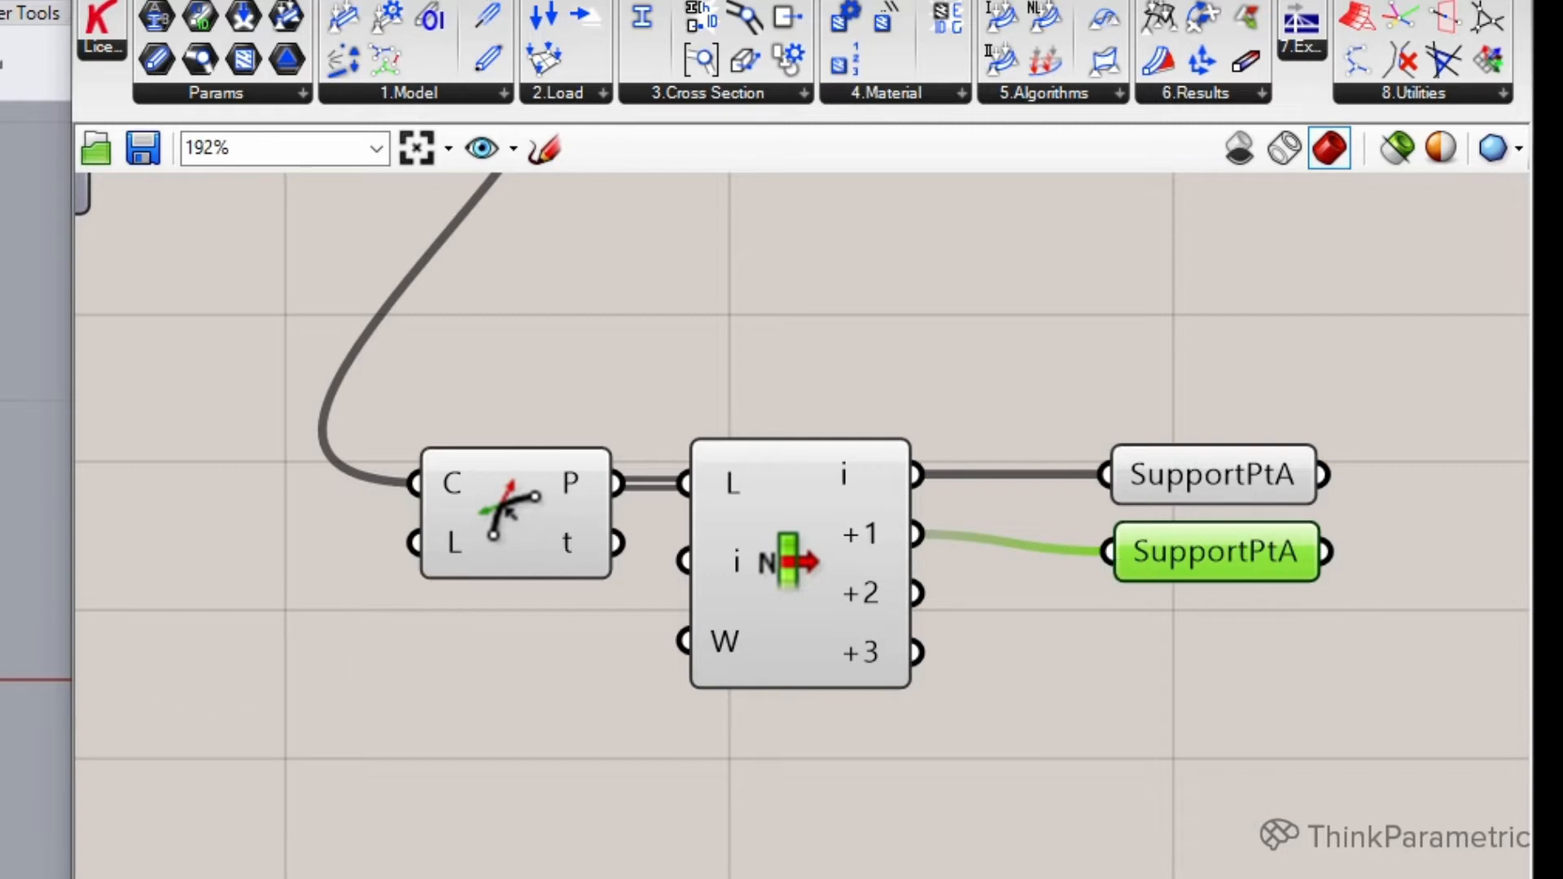
pyautogui.rightClick(1209, 560)
pyautogui.moveTo(1279, 574); pyautogui.dragTo(1260, 574)
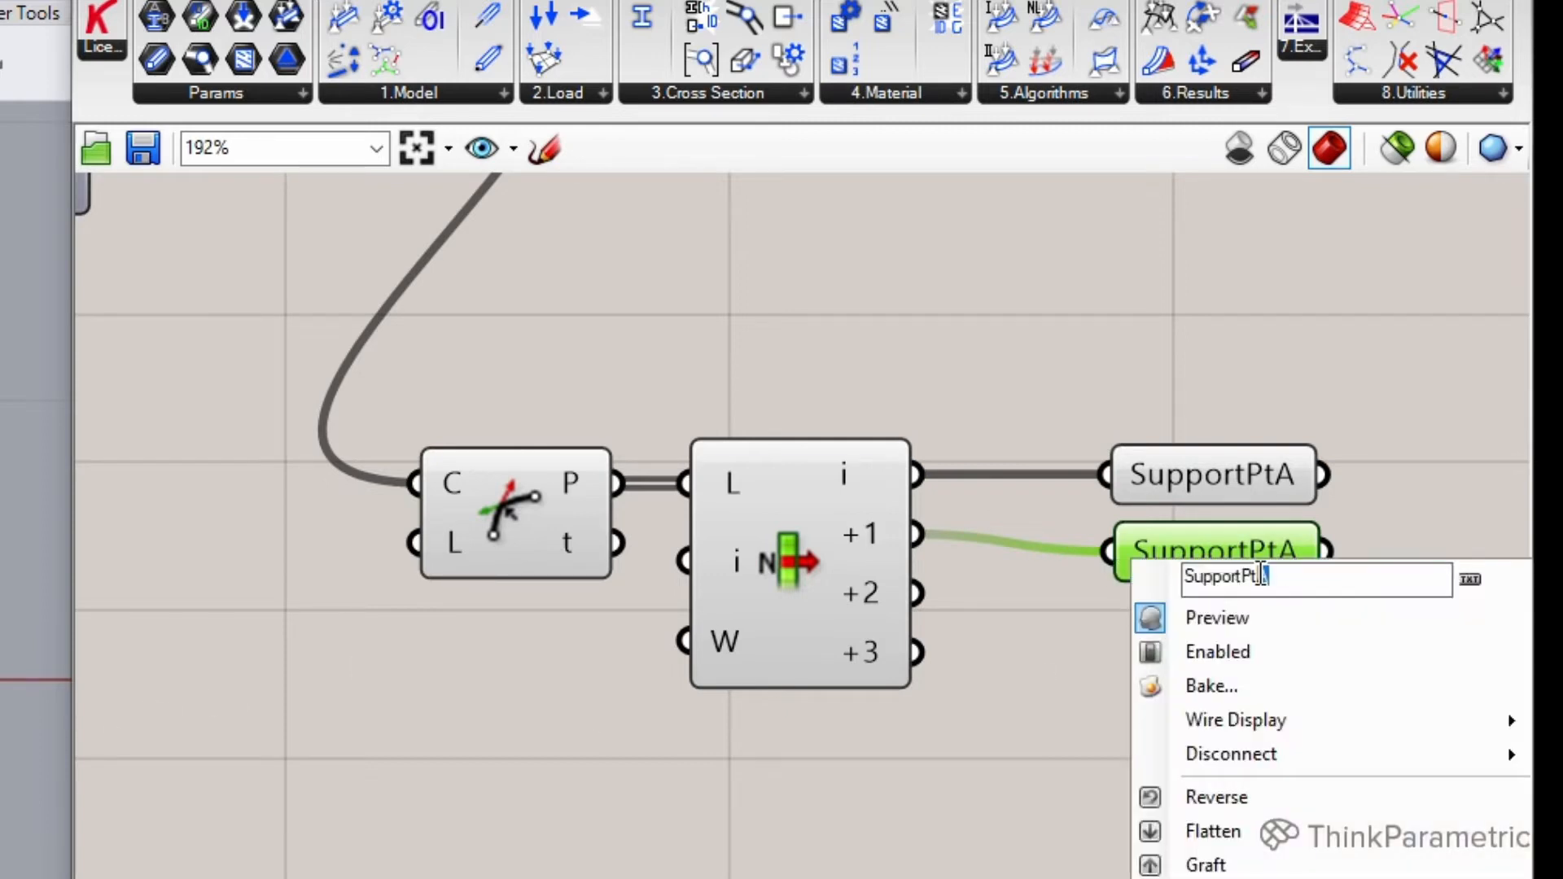
pyautogui.write('B')
pyautogui.click(1012, 716)
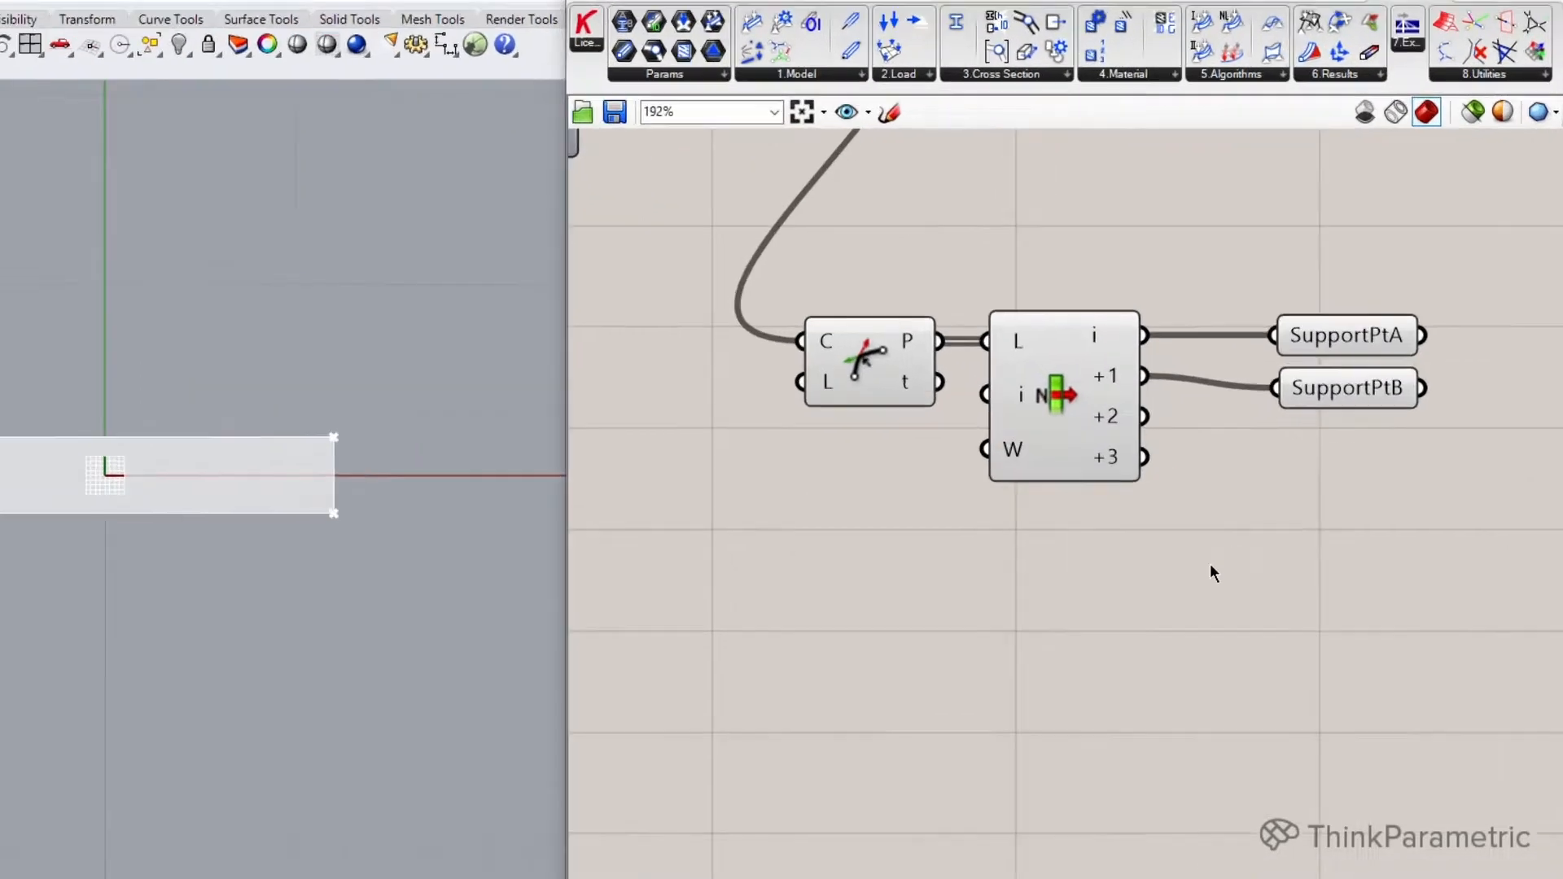
# - Add an Average component below the support points and feed it both the +2 and +3 outputs of List Item
pyautogui.doubleClick(1290, 504)
pyautogui.write('ave')
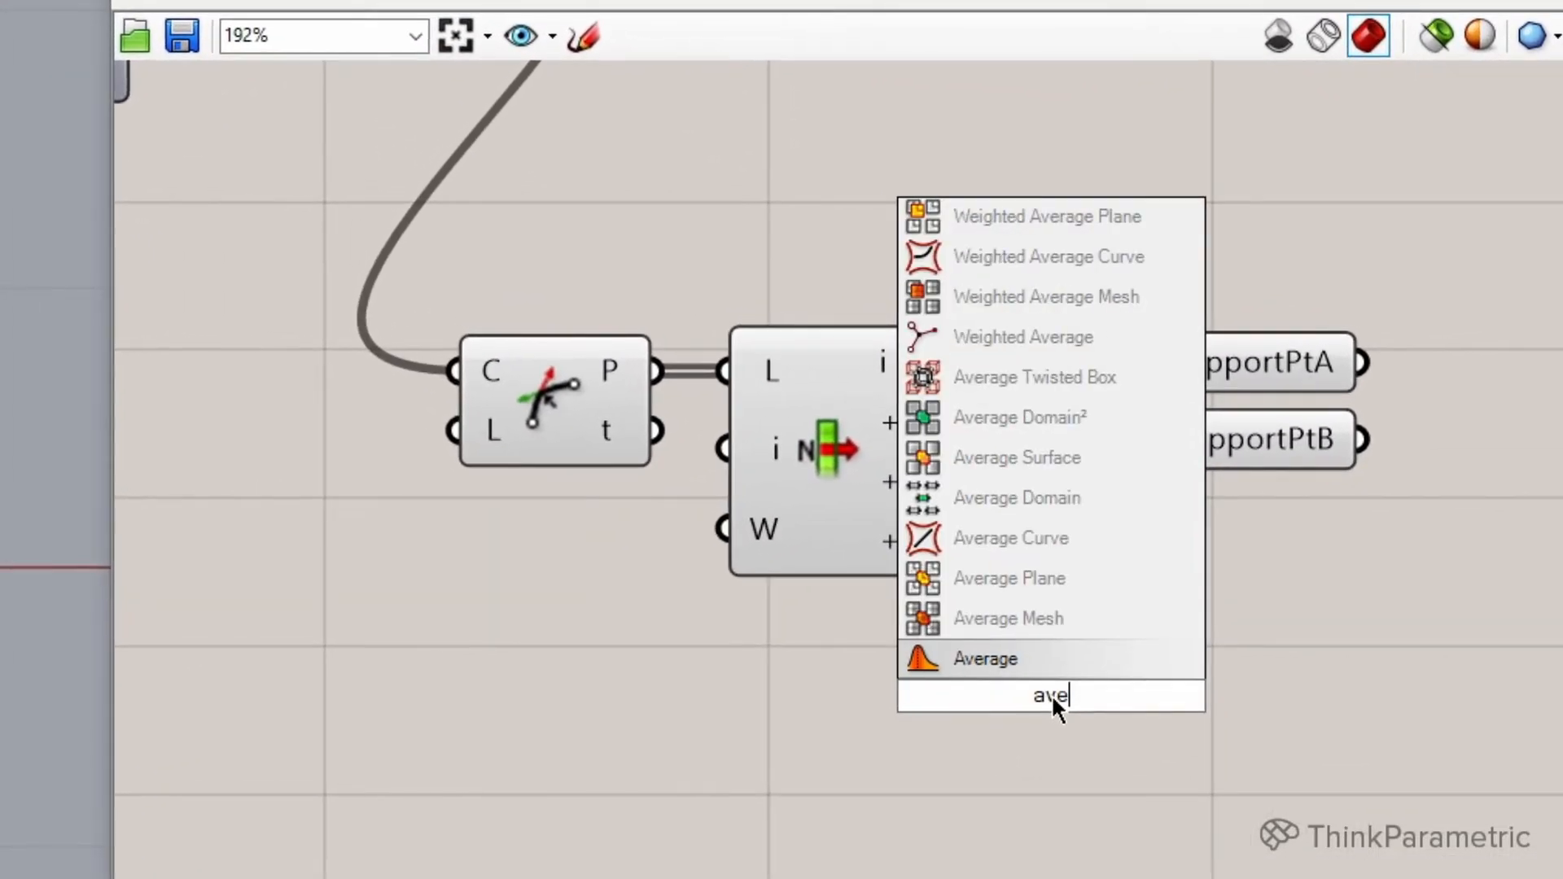
pyautogui.click(994, 664)
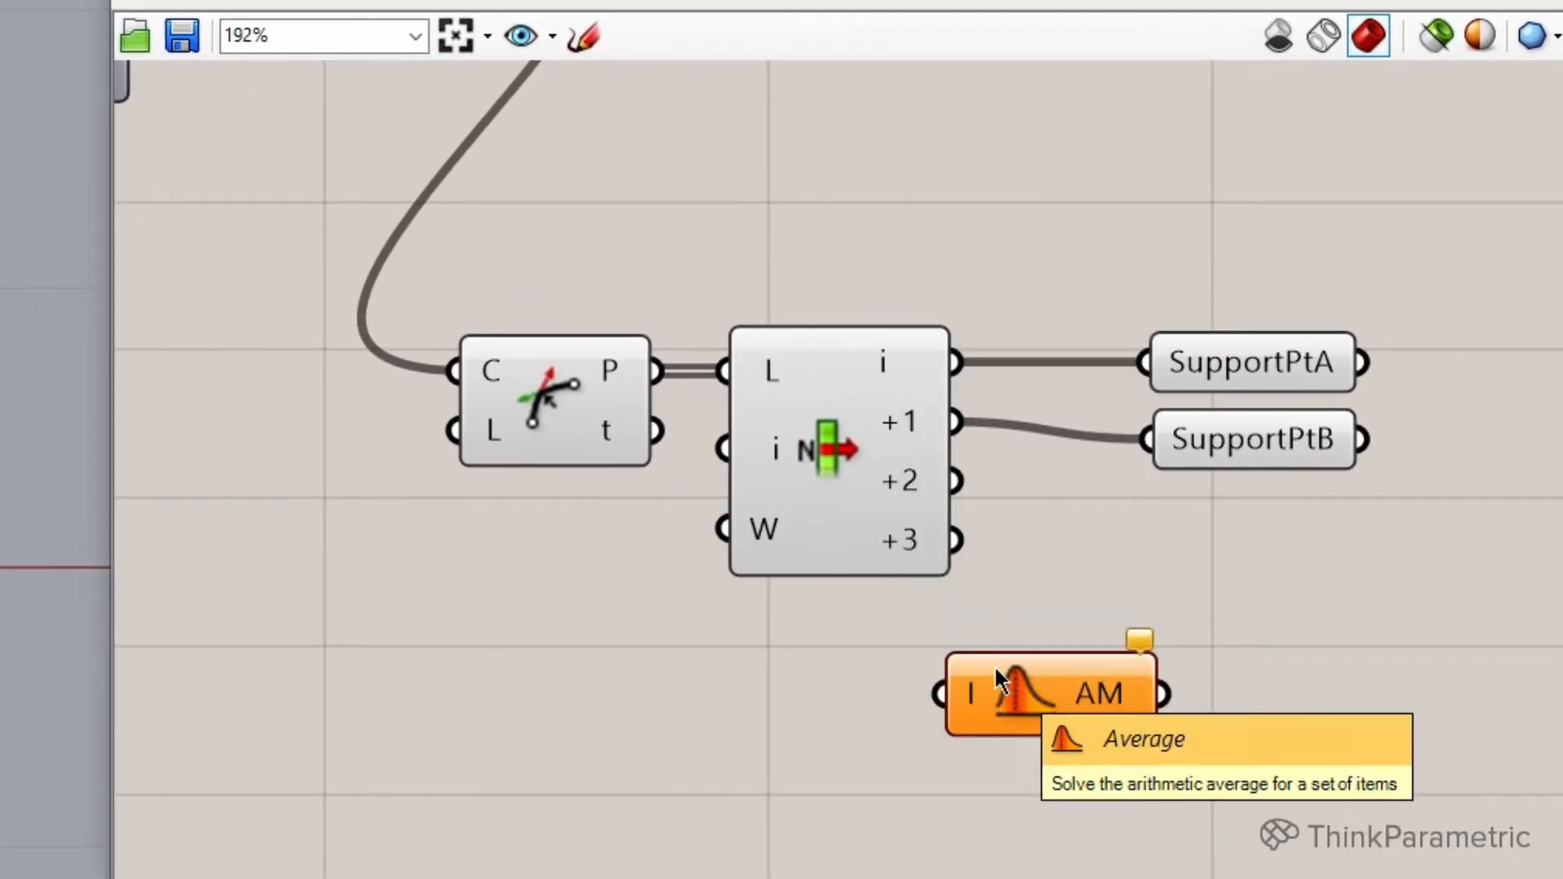
pyautogui.moveTo(954, 481); pyautogui.dragTo(943, 661)
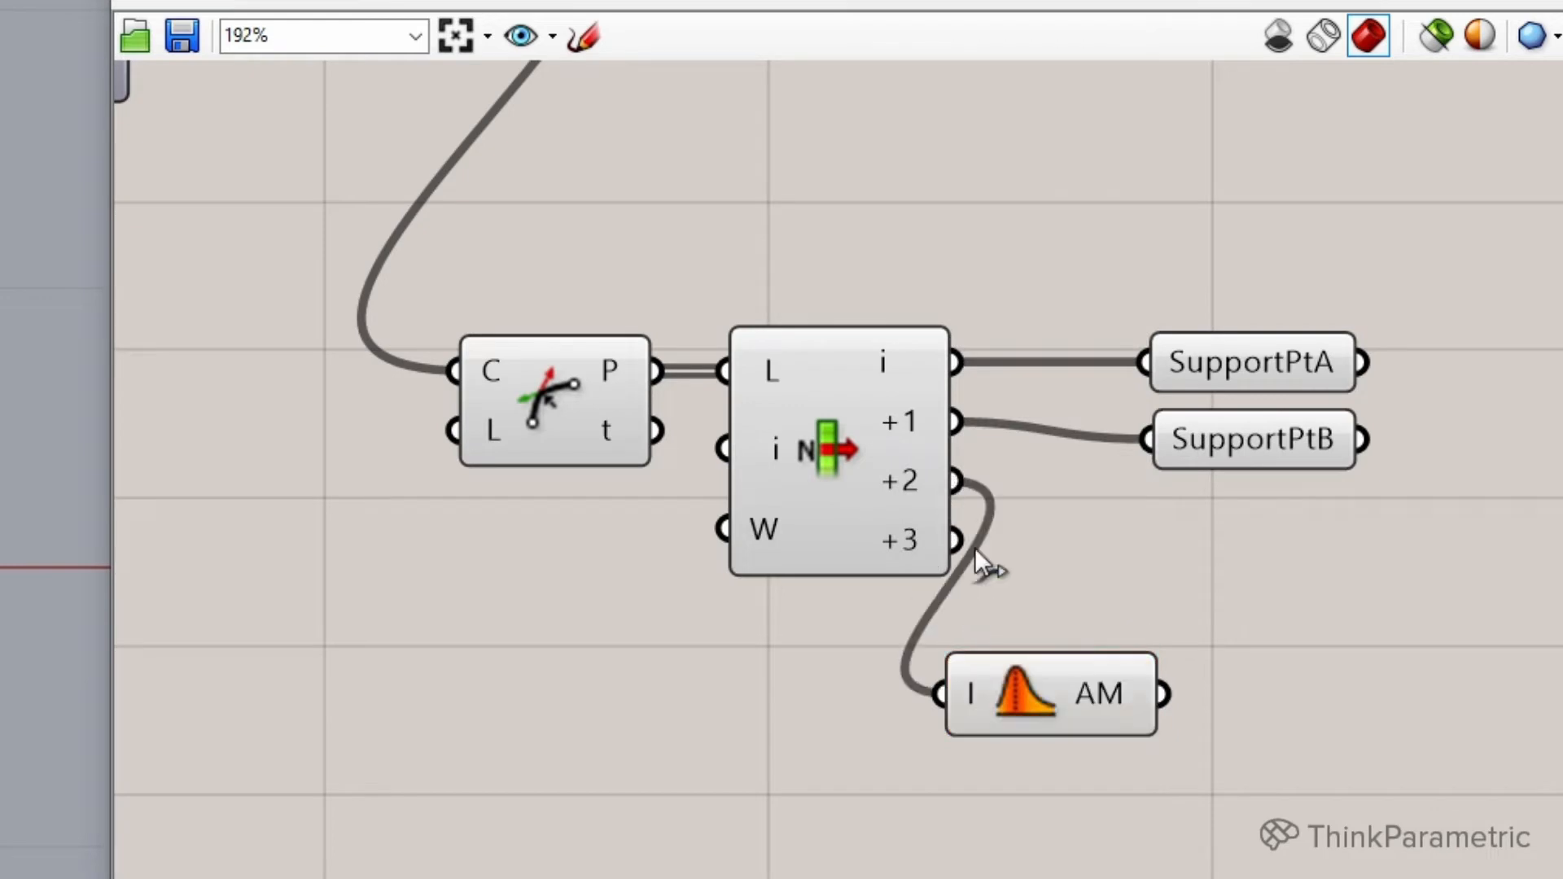
pyautogui.keyDown('shift'); pyautogui.moveTo(957, 605); pyautogui.dragTo(908, 659); pyautogui.keyUp('shift')
pyautogui.moveTo(946, 680); pyautogui.dragTo(945, 681)
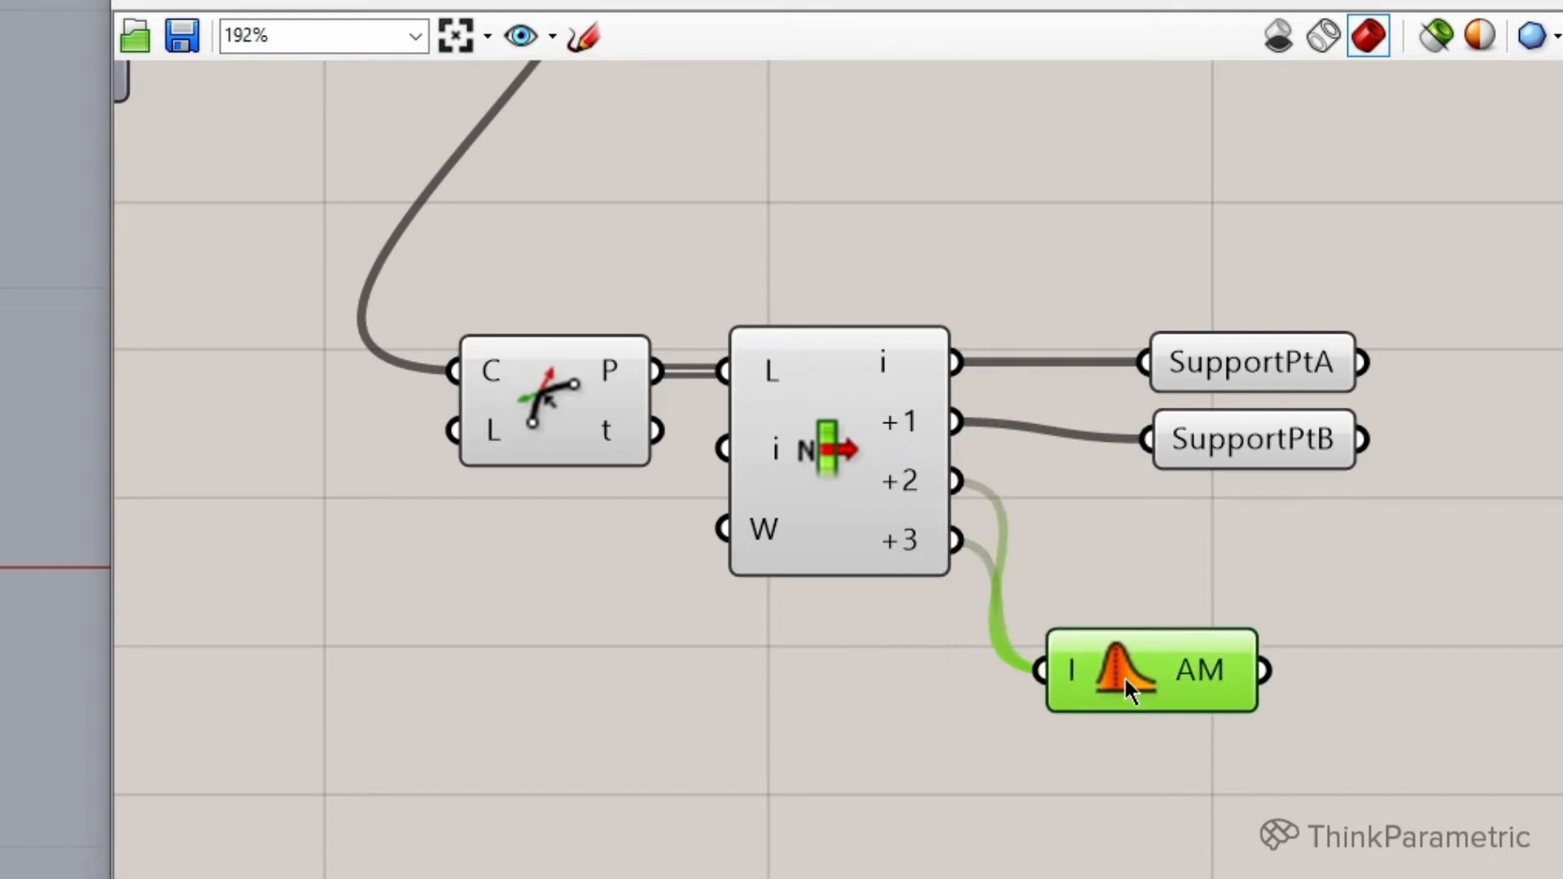
# - Add a Point parameter fed by the Average result and rename it LoadPt
pyautogui.scroll(-2, 1150, 637)
pyautogui.doubleClick(1145, 728)
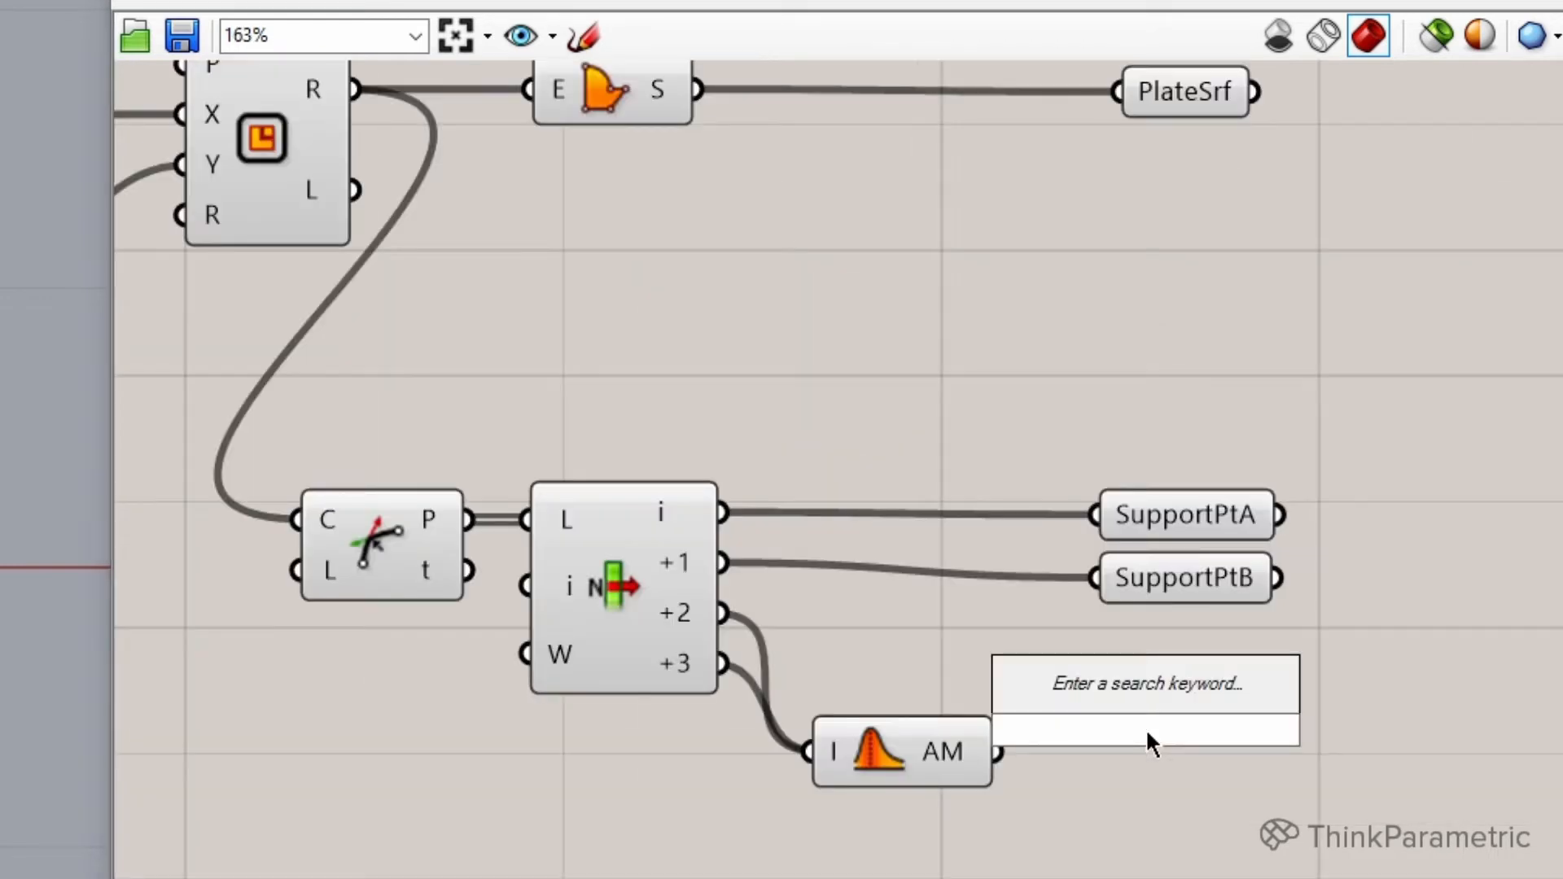
pyautogui.write('po')
pyautogui.rightClick(1146, 759)
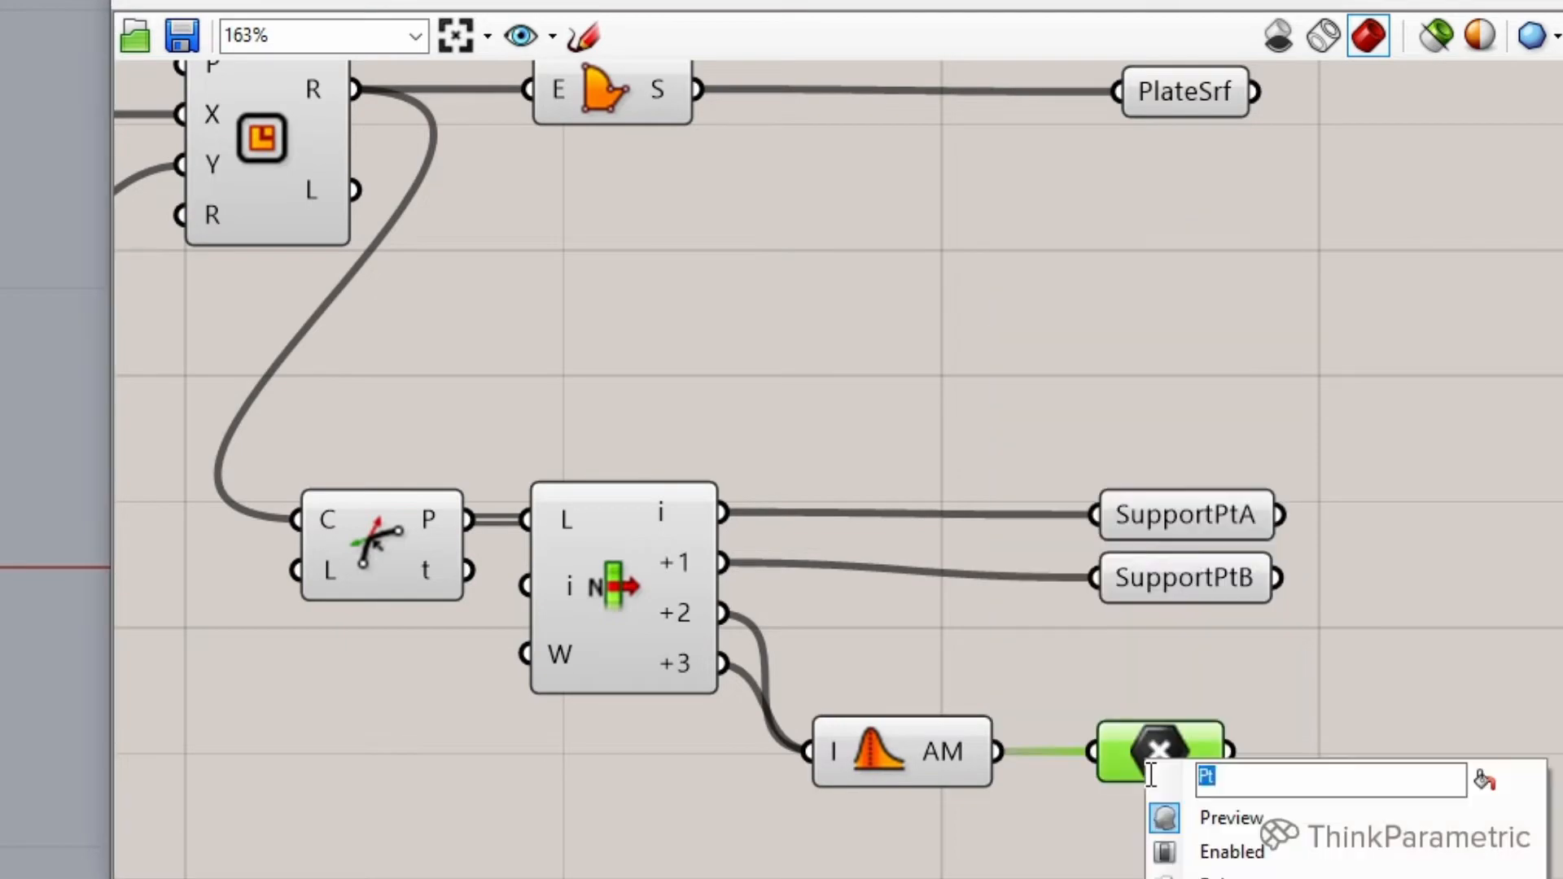
pyautogui.write('LoadPt')
pyautogui.press('Return')
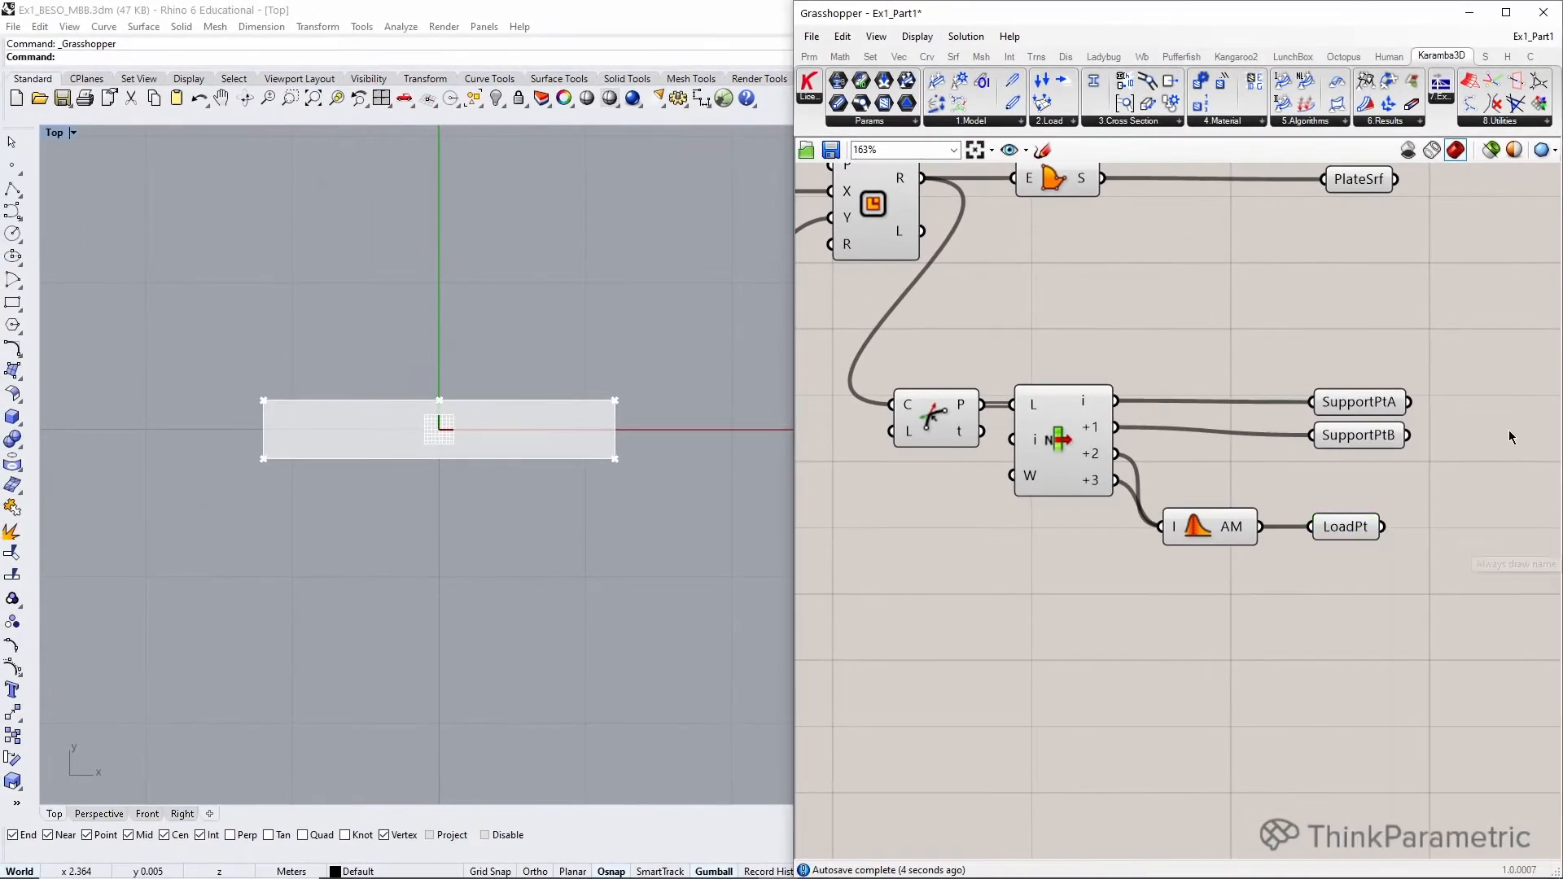
# - Group PlateSrf, SupportPtA, SupportPtB and LoadPt, then shift LoadPt closer into line with the other parameters
pyautogui.scroll(-1, 1351, 530)
pyautogui.moveTo(1172, 271); pyautogui.dragTo(1303, 661)
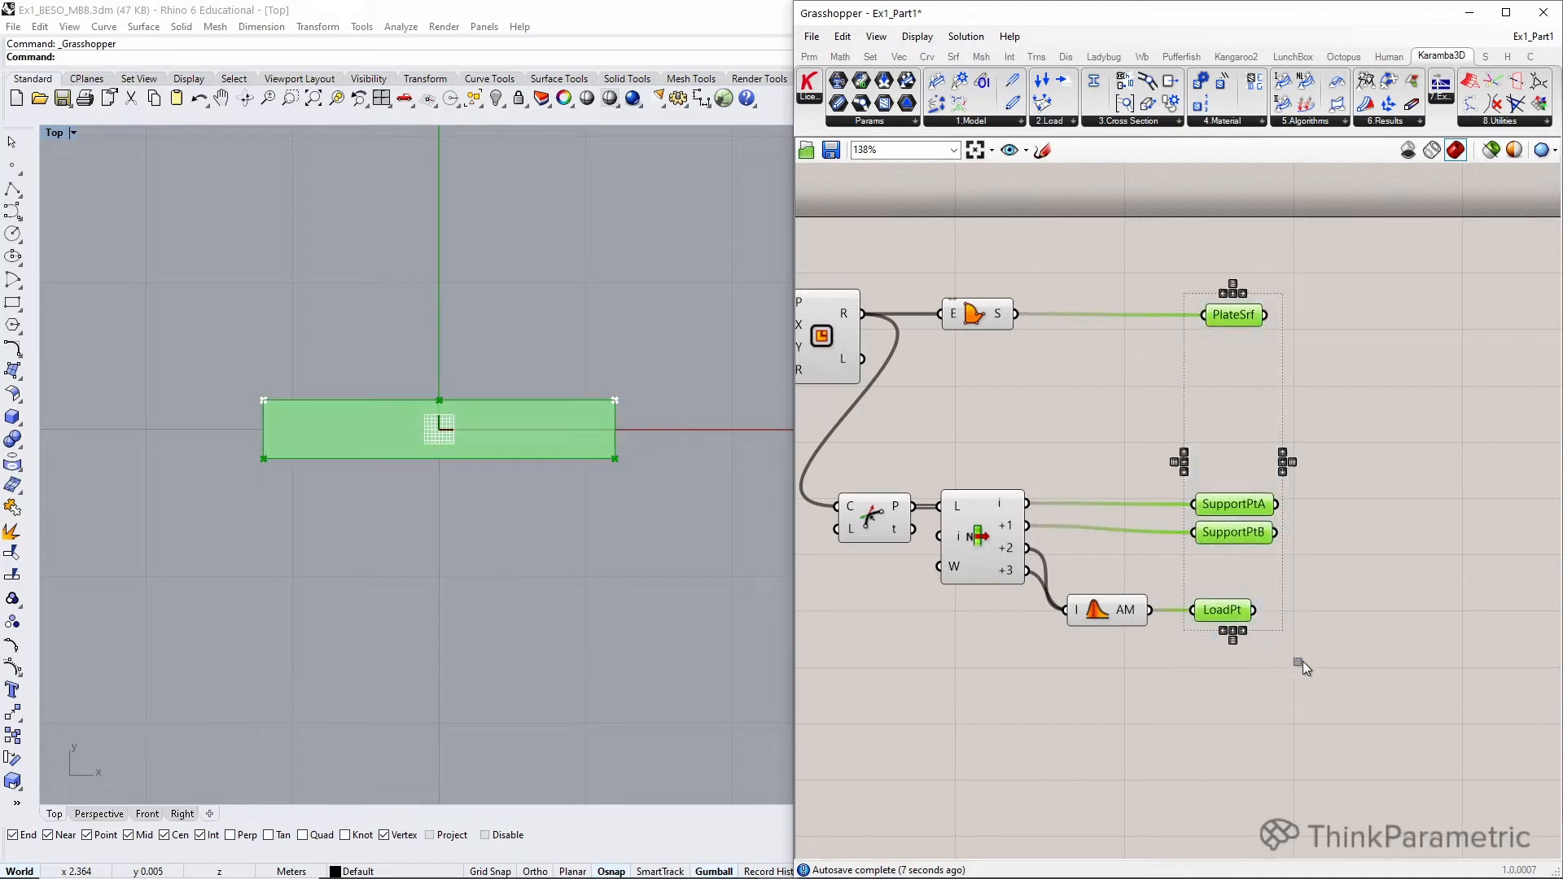
pyautogui.hotkey('ctrl', 'g')
pyautogui.click(1228, 616)
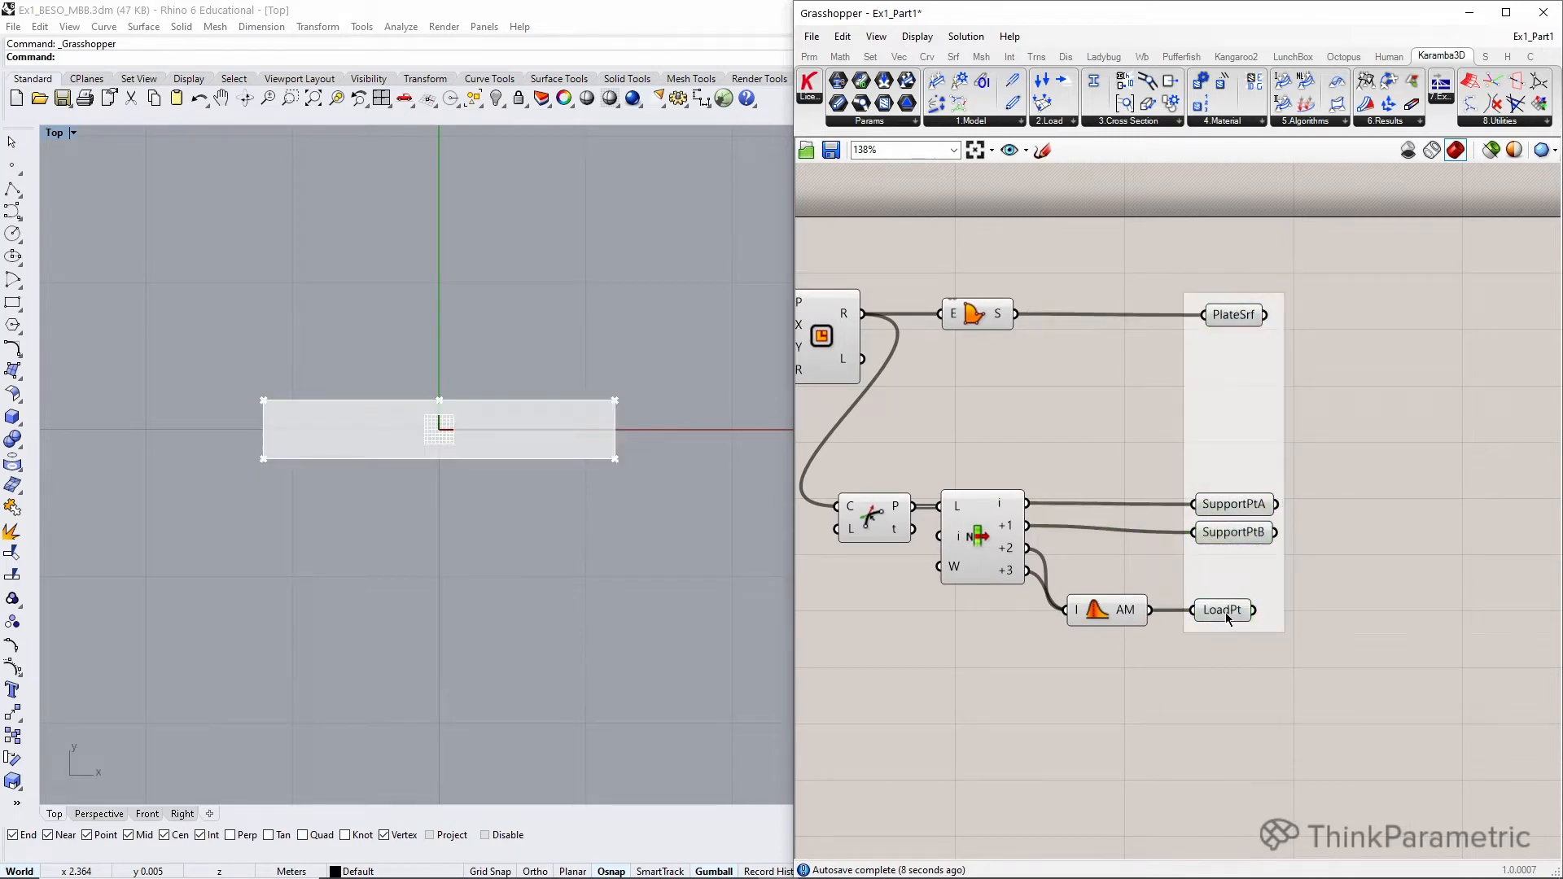
pyautogui.moveTo(1227, 618); pyautogui.dragTo(1237, 620)
# - Add a Karamba3D Mesh Breps component beyond the grouped parameters and feed PlateSrf into its Brep input
pyautogui.scroll(-3, 1180, 412)
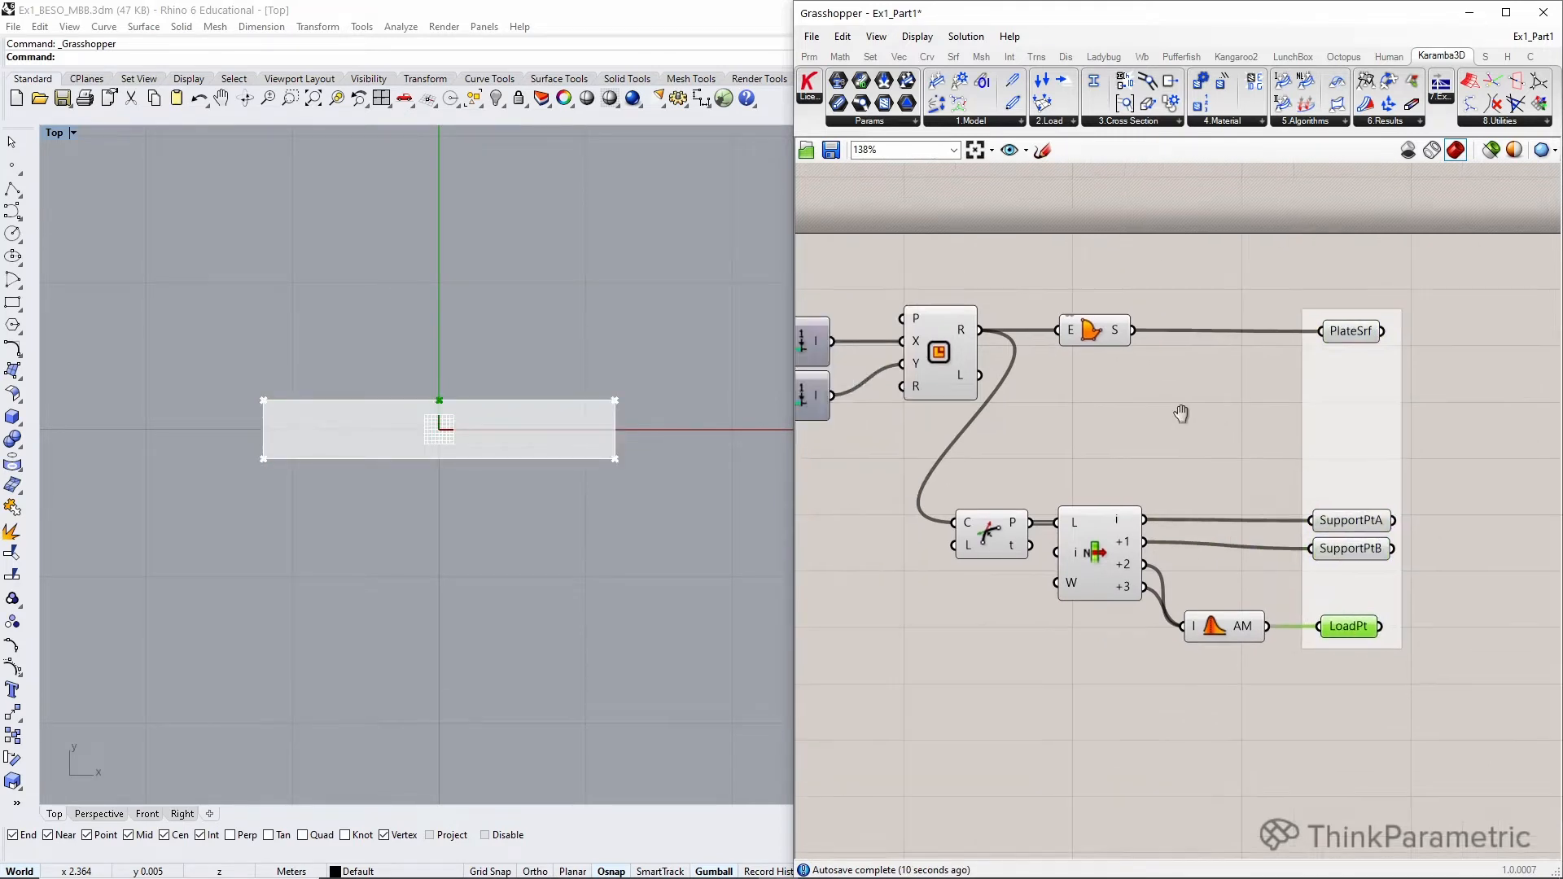
pyautogui.moveTo(1143, 417); pyautogui.dragTo(1248, 409, button='right')
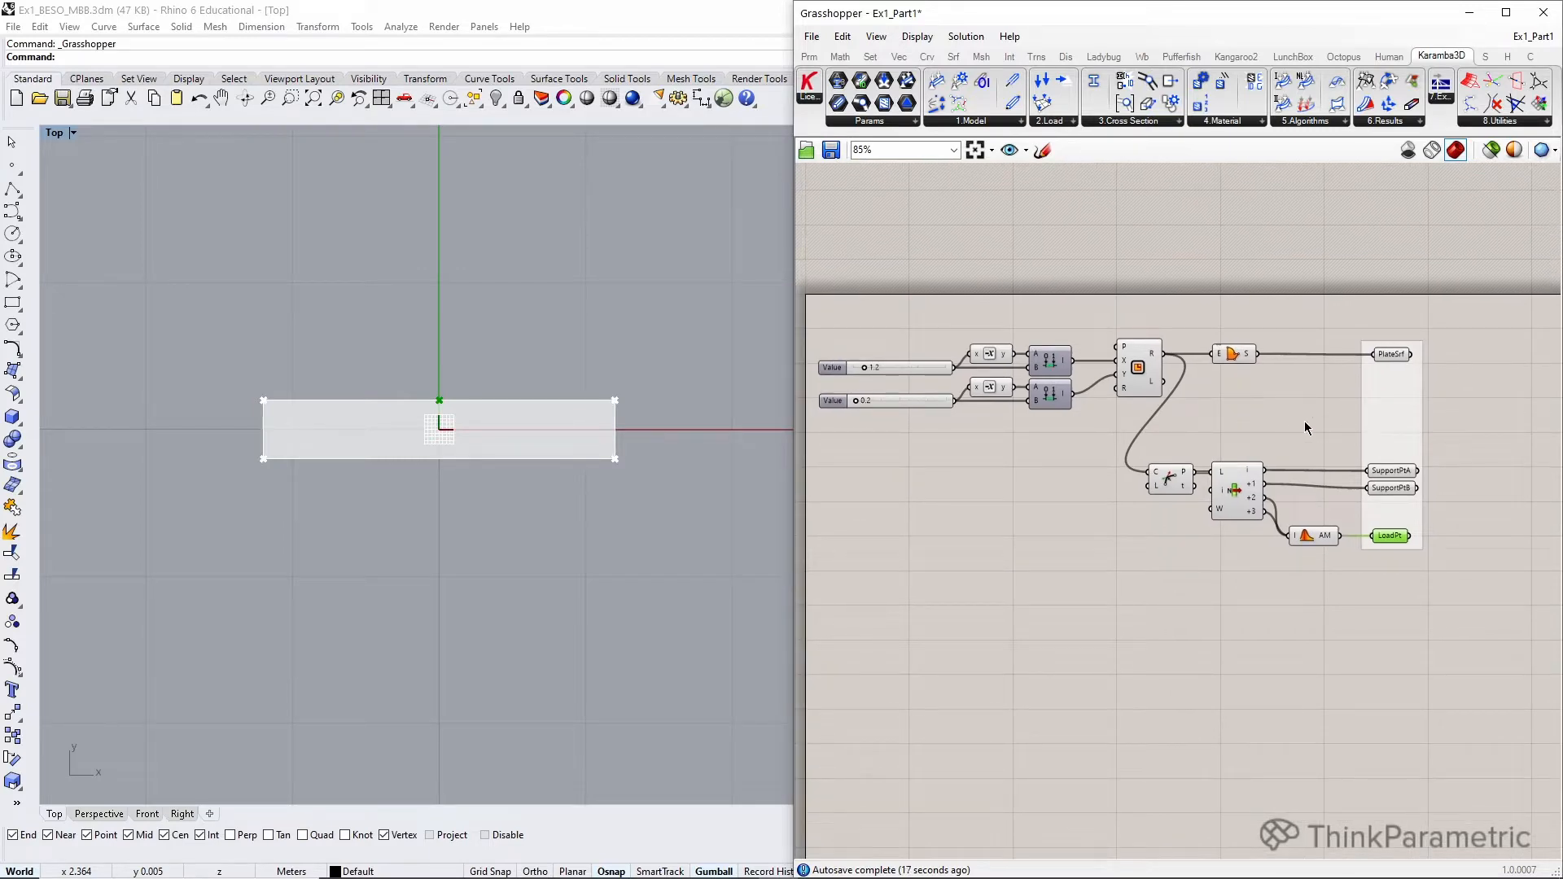
pyautogui.moveTo(1321, 420)
pyautogui.mouseDown(button='right')
pyautogui.moveTo(1139, 411)
pyautogui.moveTo(1232, 404)
pyautogui.mouseUp(button='right')
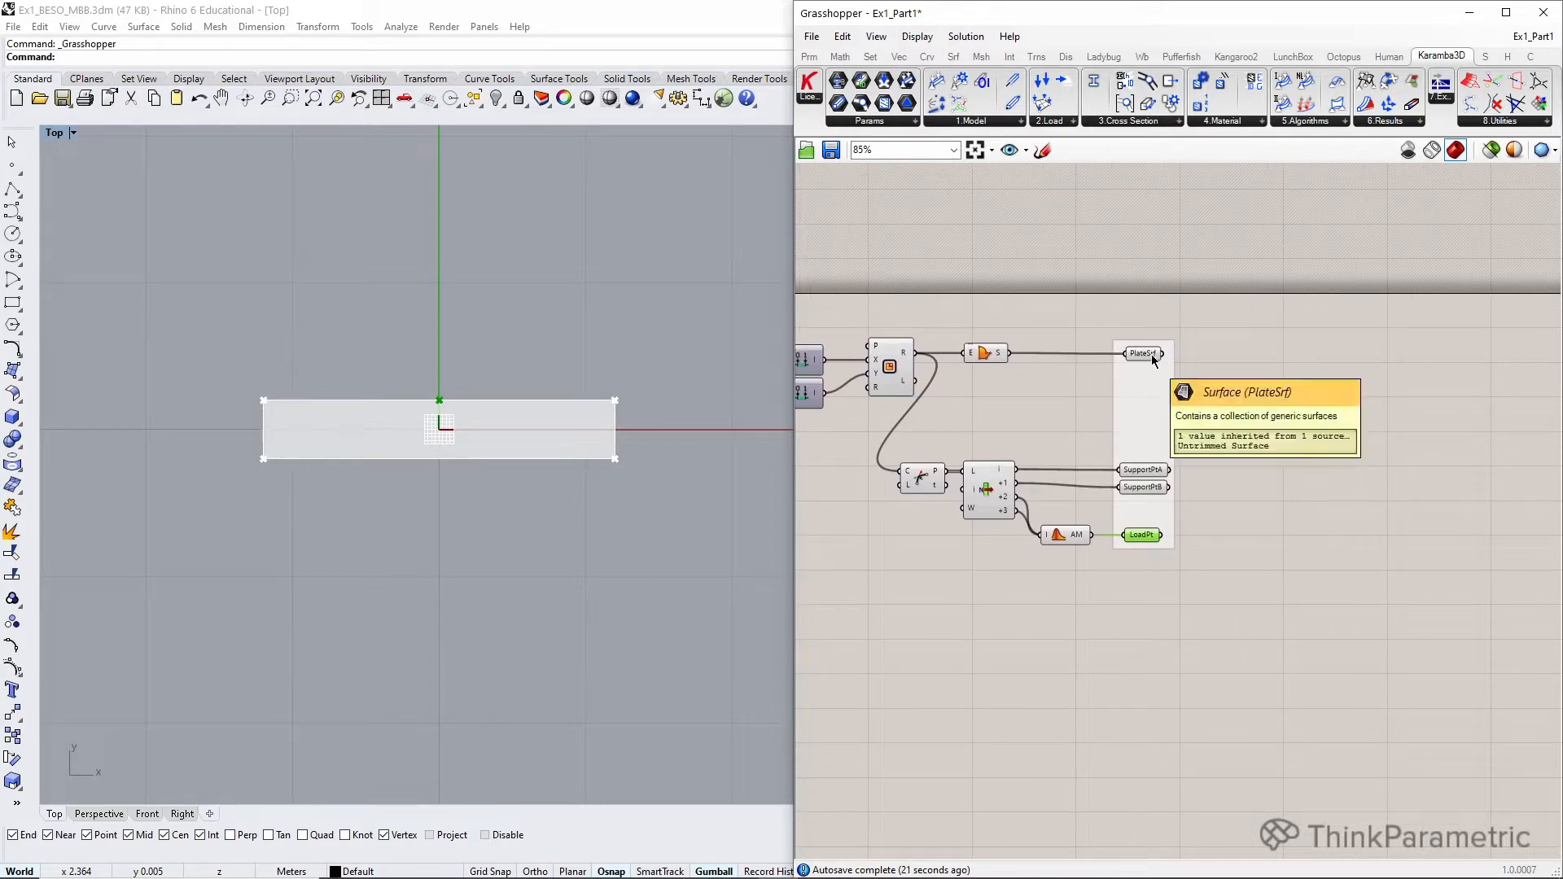
pyautogui.scroll(1, 1281, 395)
pyautogui.doubleClick(1282, 397)
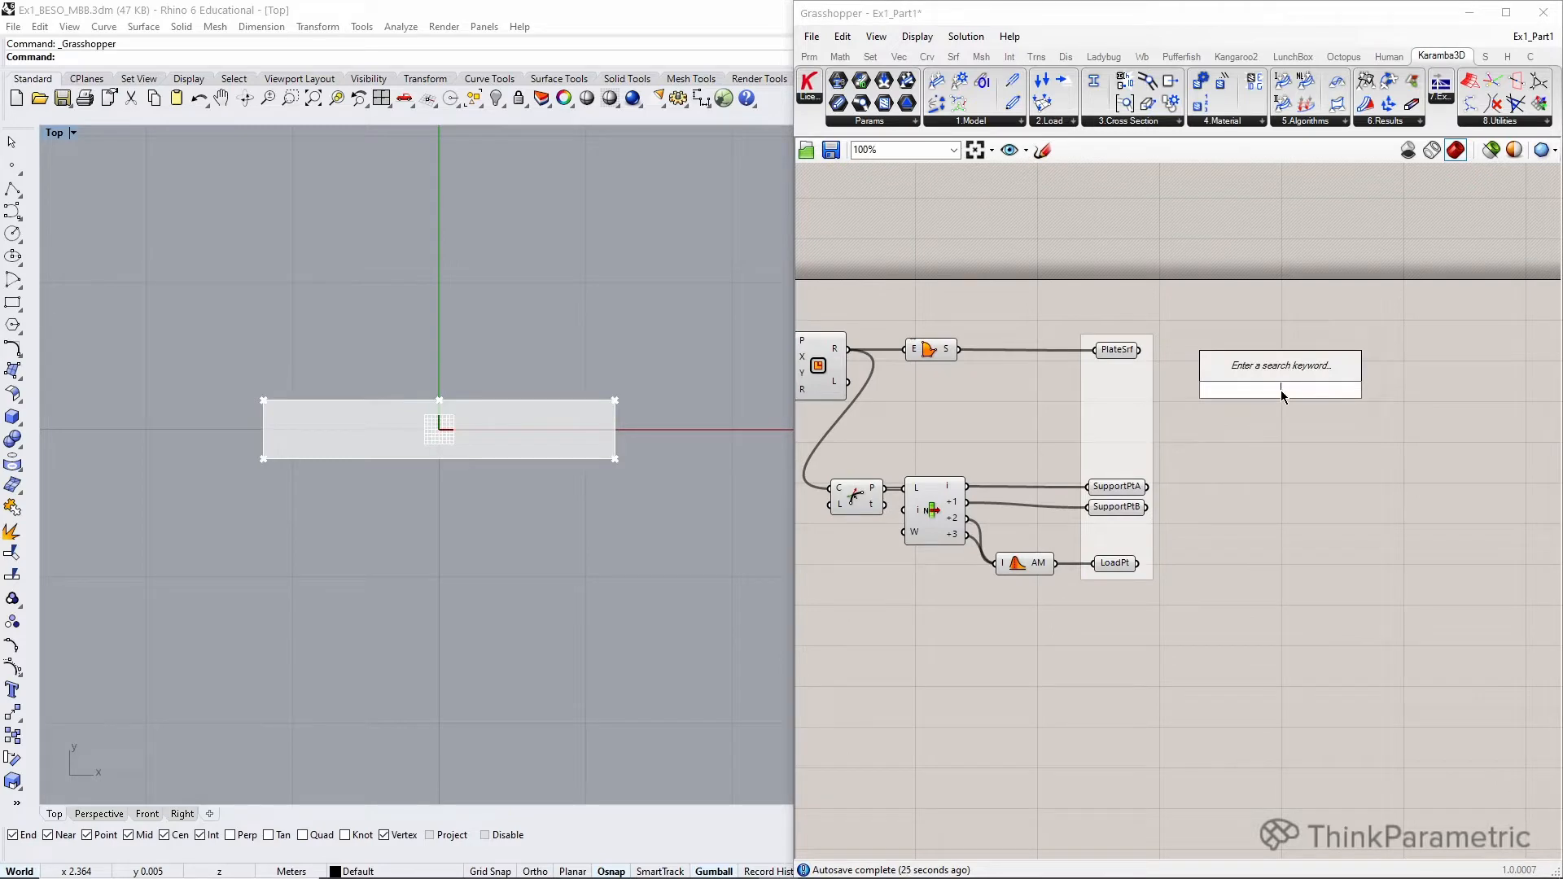
pyautogui.write('mesh')
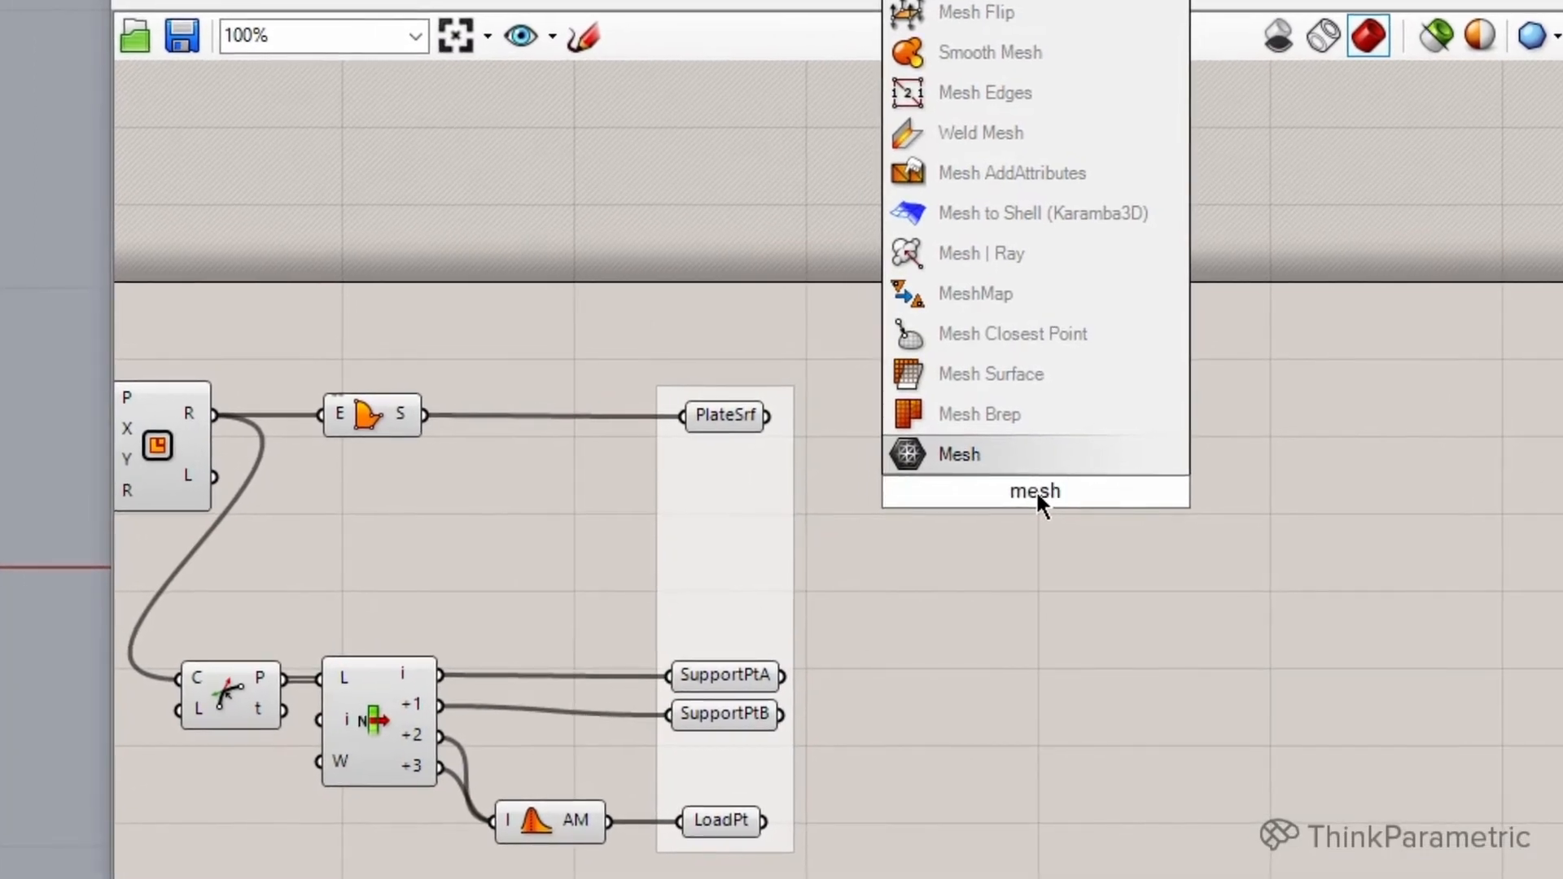
pyautogui.write(' brep')
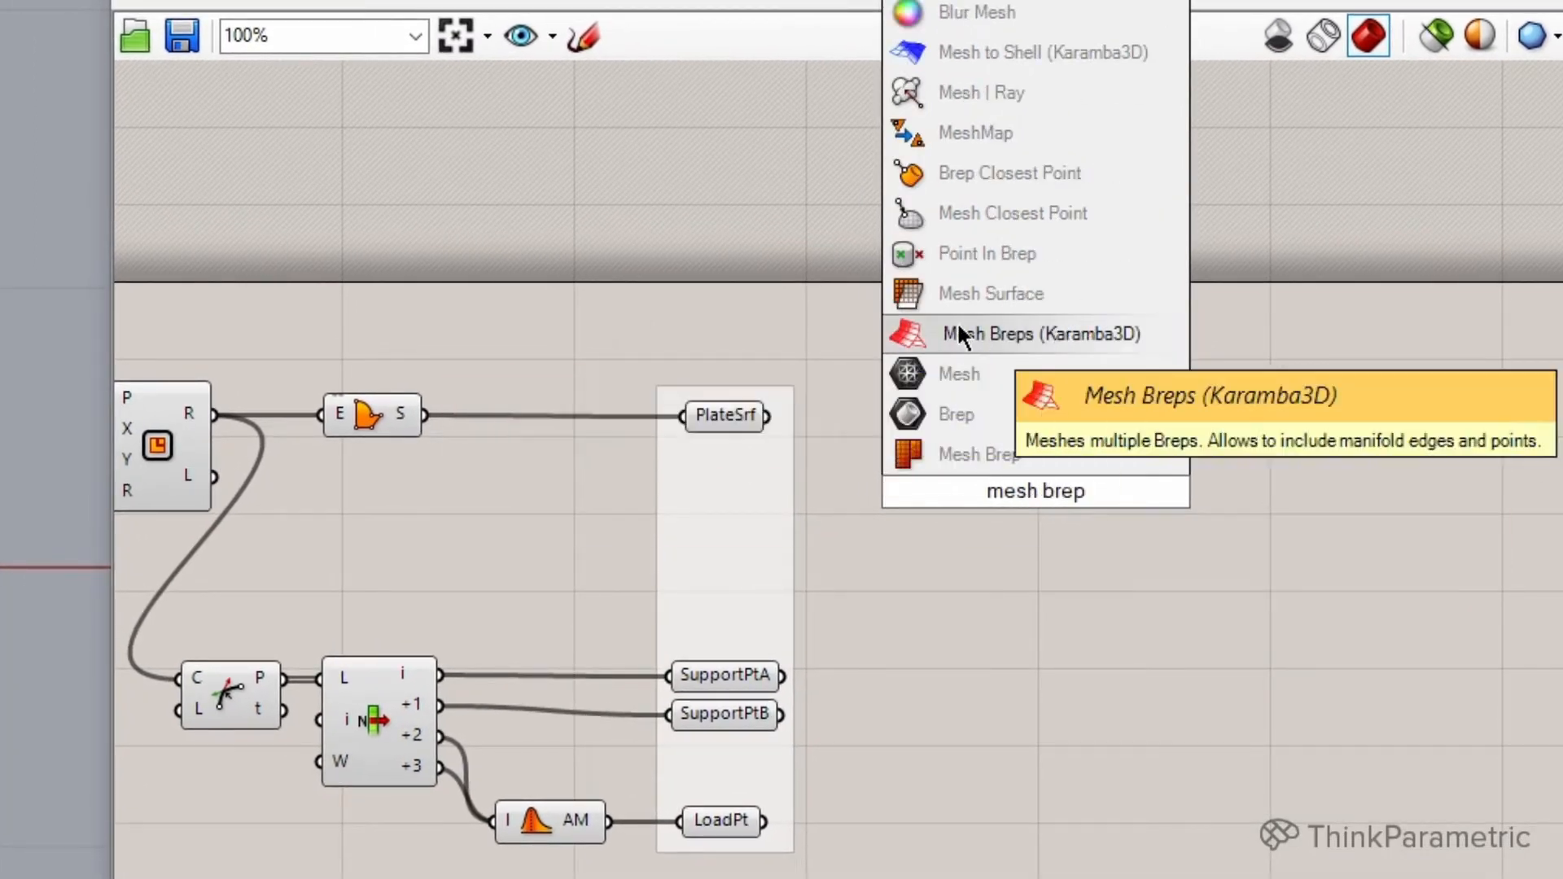
pyautogui.click(997, 340)
pyautogui.moveTo(1033, 451); pyautogui.dragTo(1184, 465)
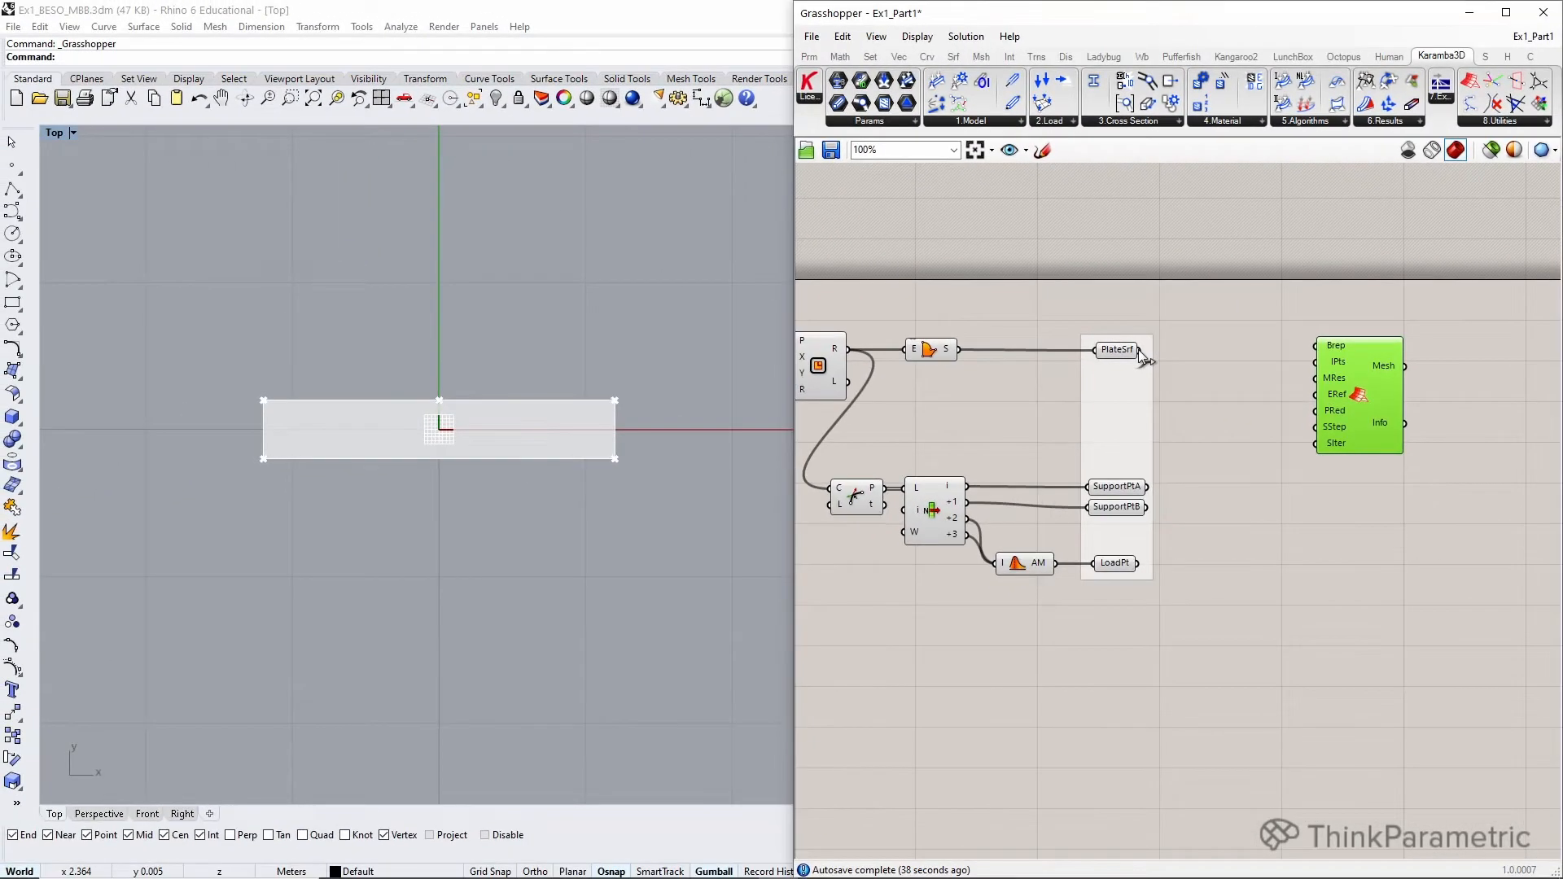
pyautogui.moveTo(1140, 350); pyautogui.dragTo(1368, 373)
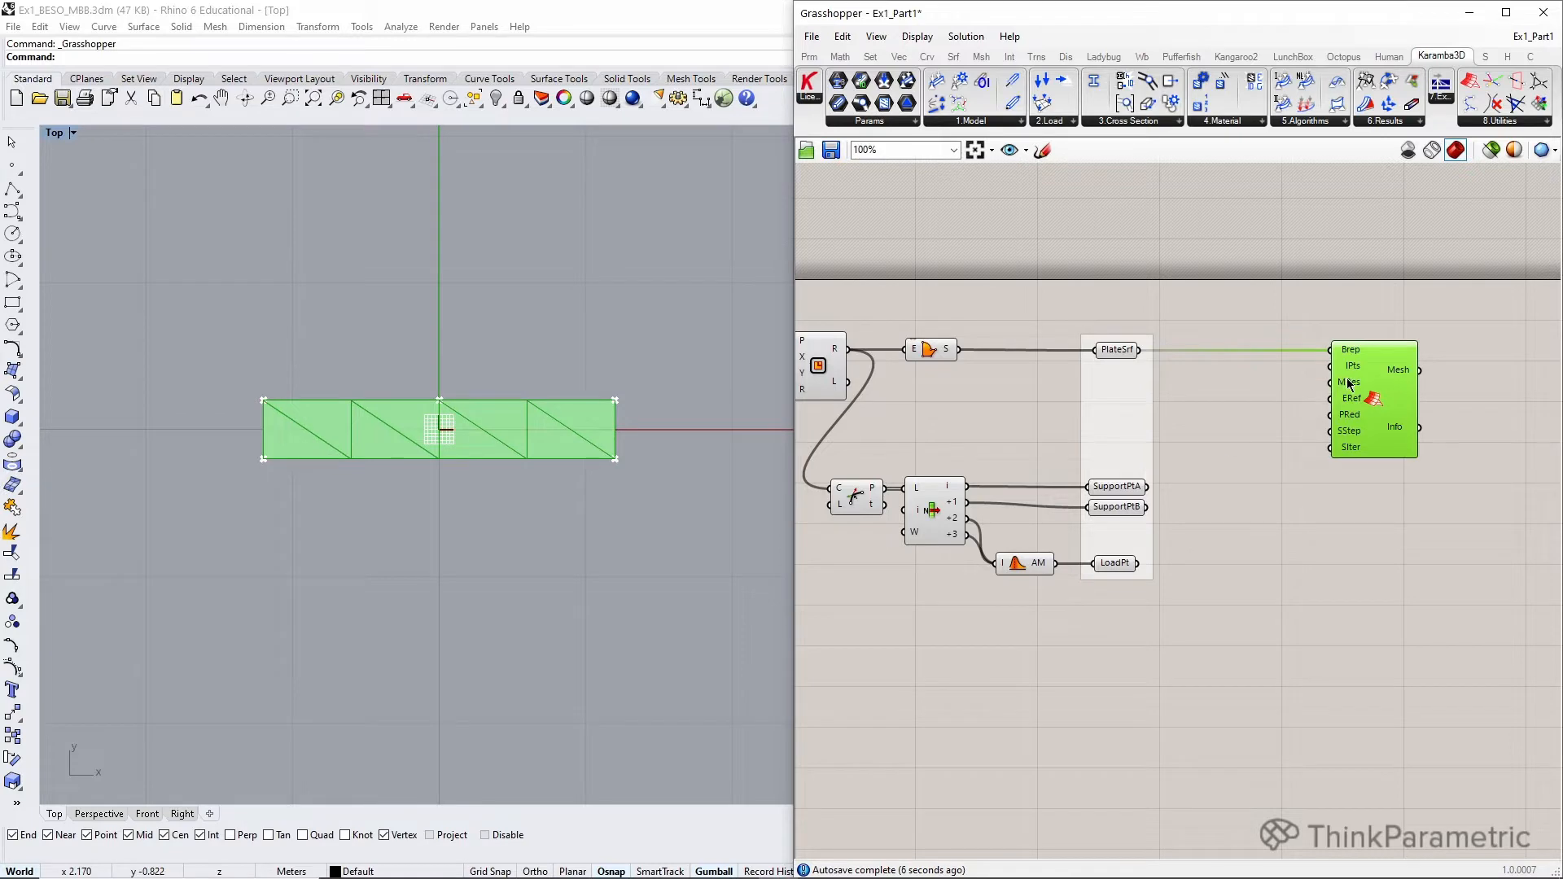
# - Toggle the preview of mesh edges off and back on
pyautogui.moveTo(1349, 384)
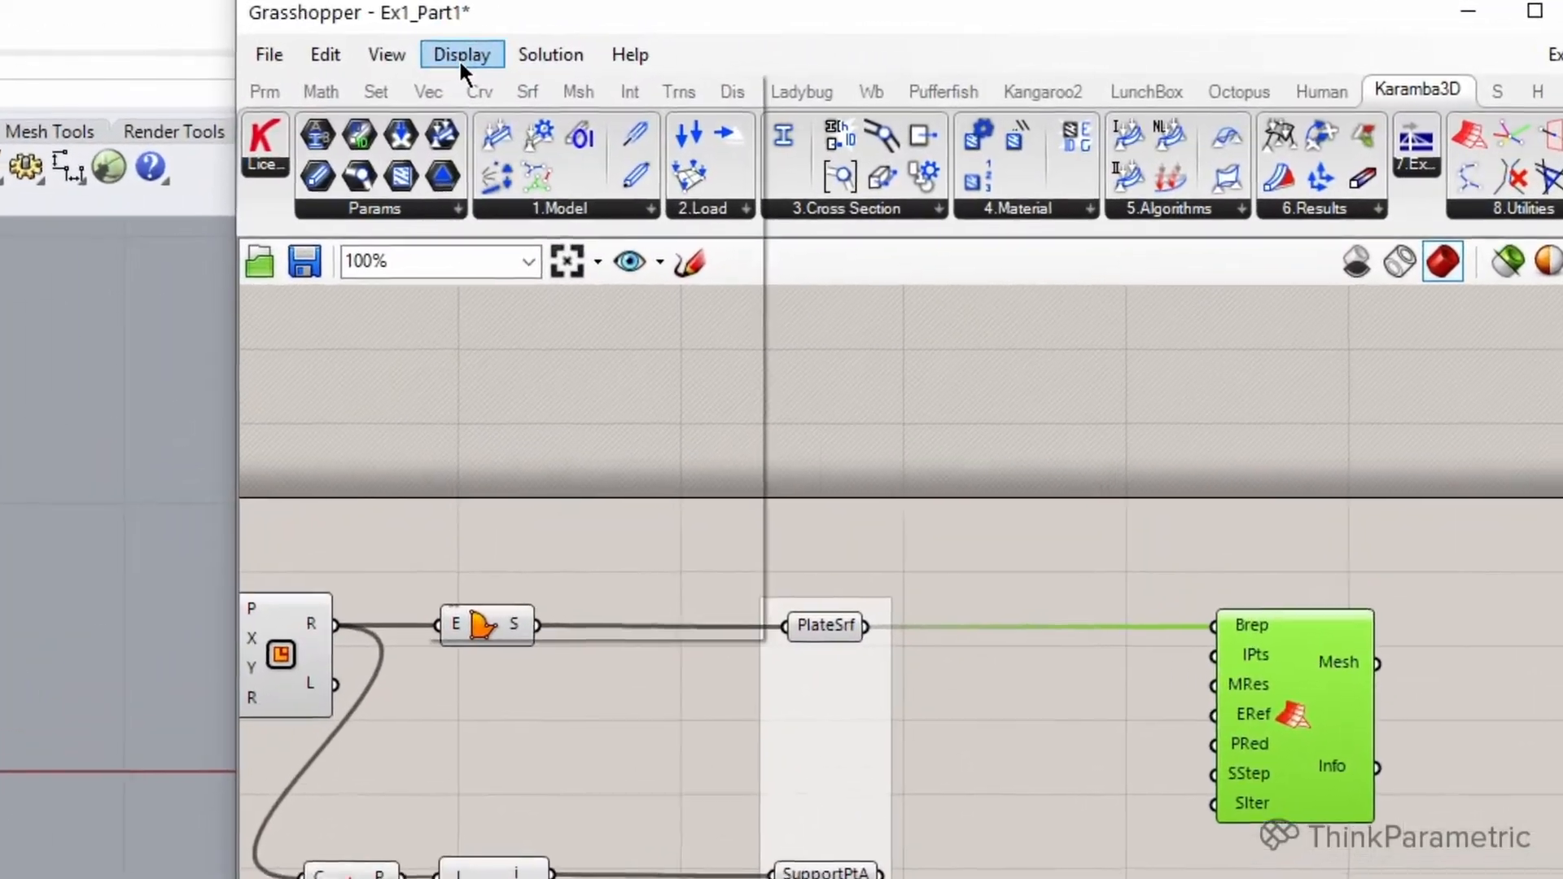
pyautogui.click(460, 56)
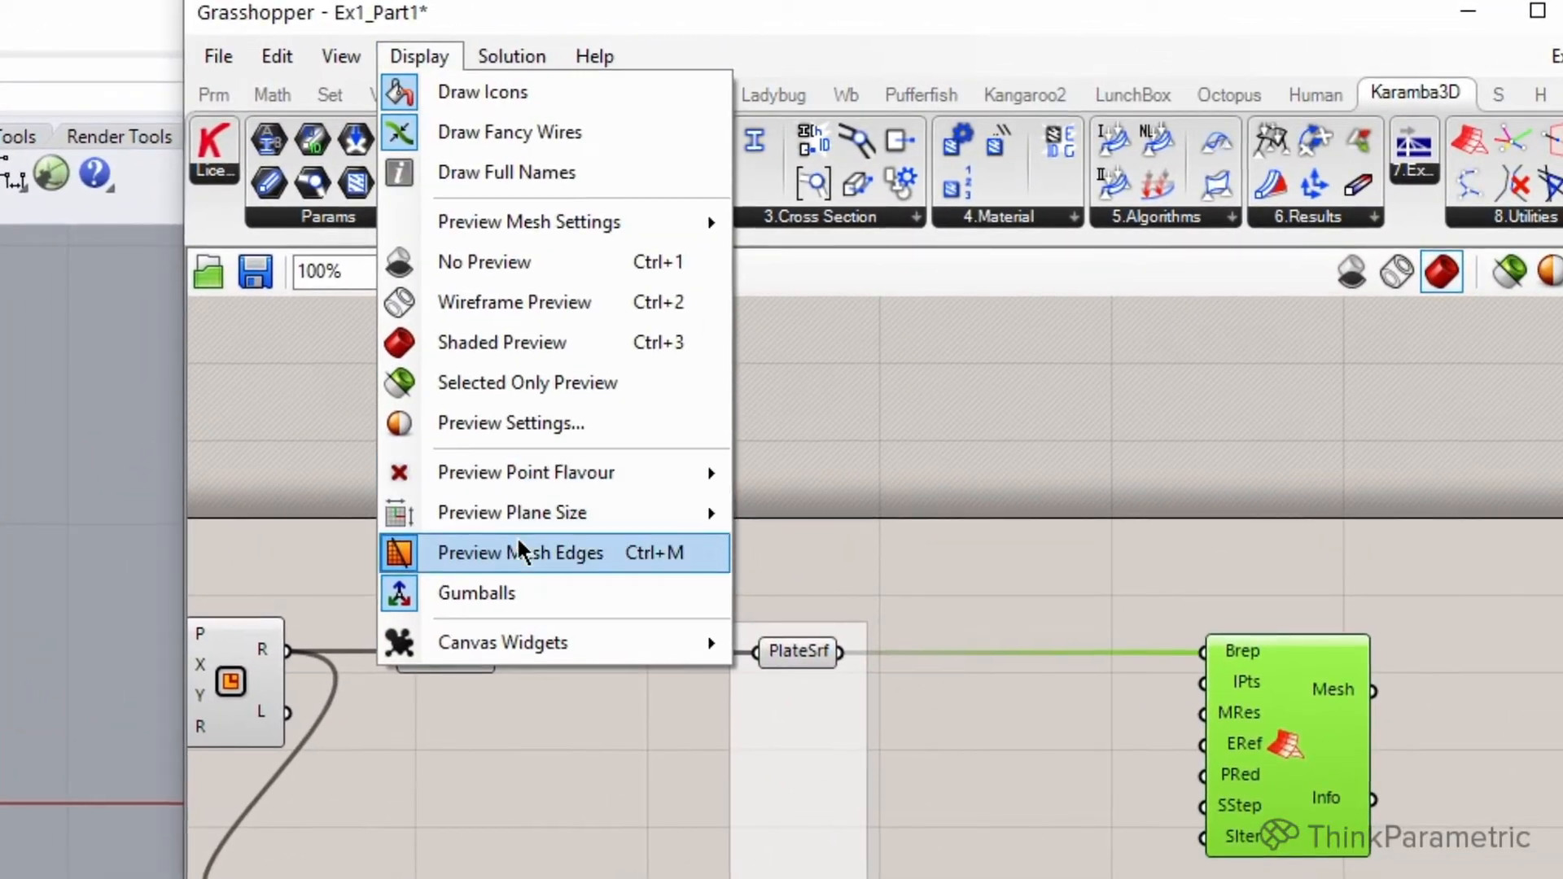
pyautogui.click(515, 551)
pyautogui.click(417, 62)
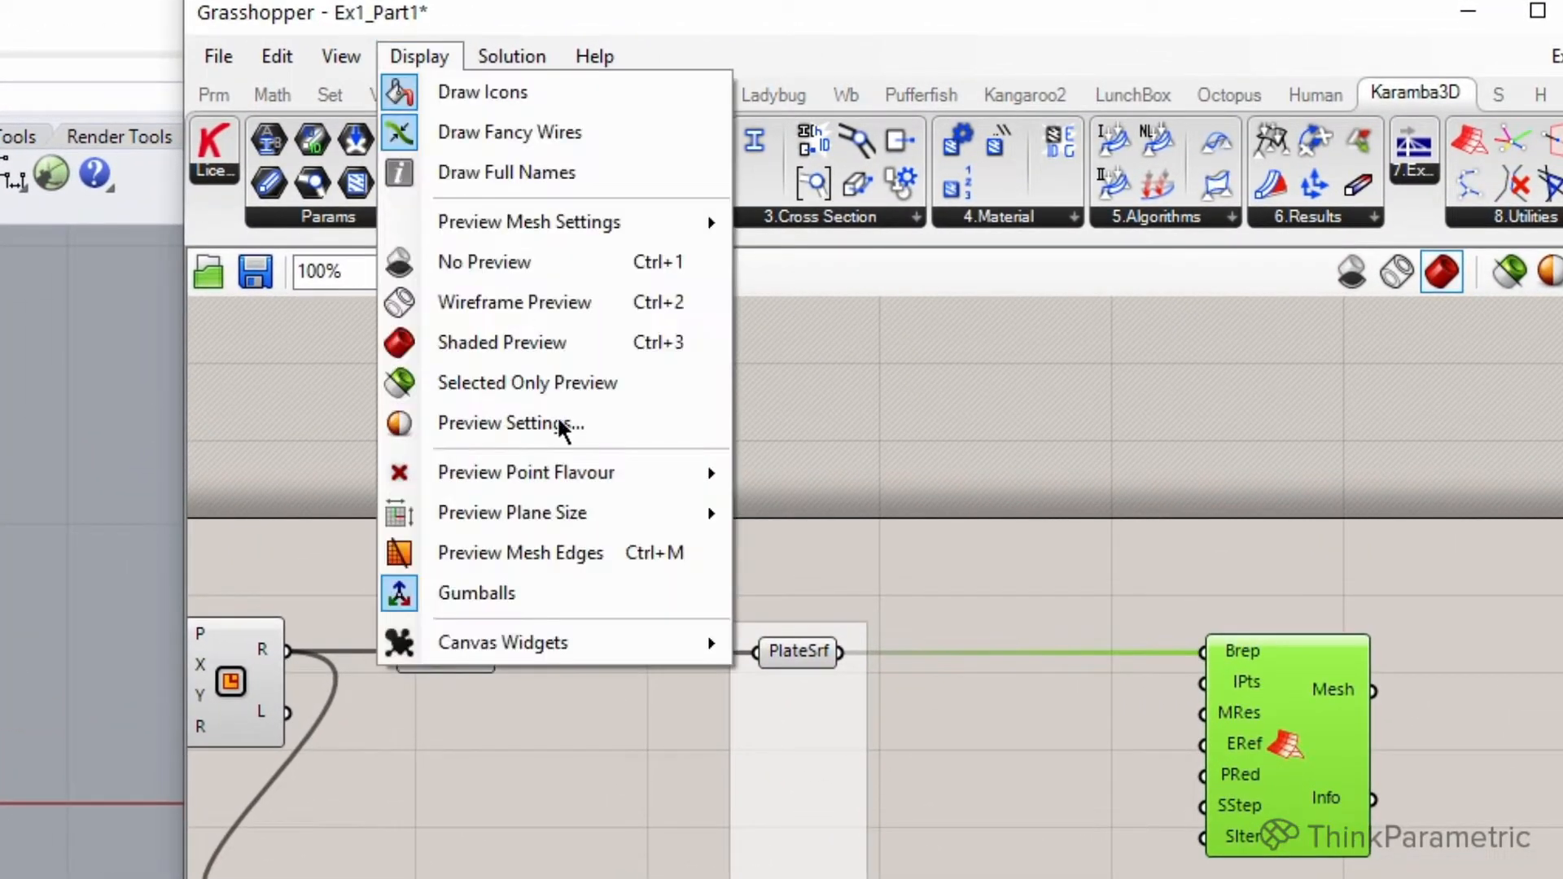
pyautogui.click(517, 556)
# - Add a 0.01 number slider, connect it to the MRes input of Mesh Breps and inspect the refined plate mesh
pyautogui.moveTo(1147, 734); pyautogui.dragTo(1015, 715, button='right')
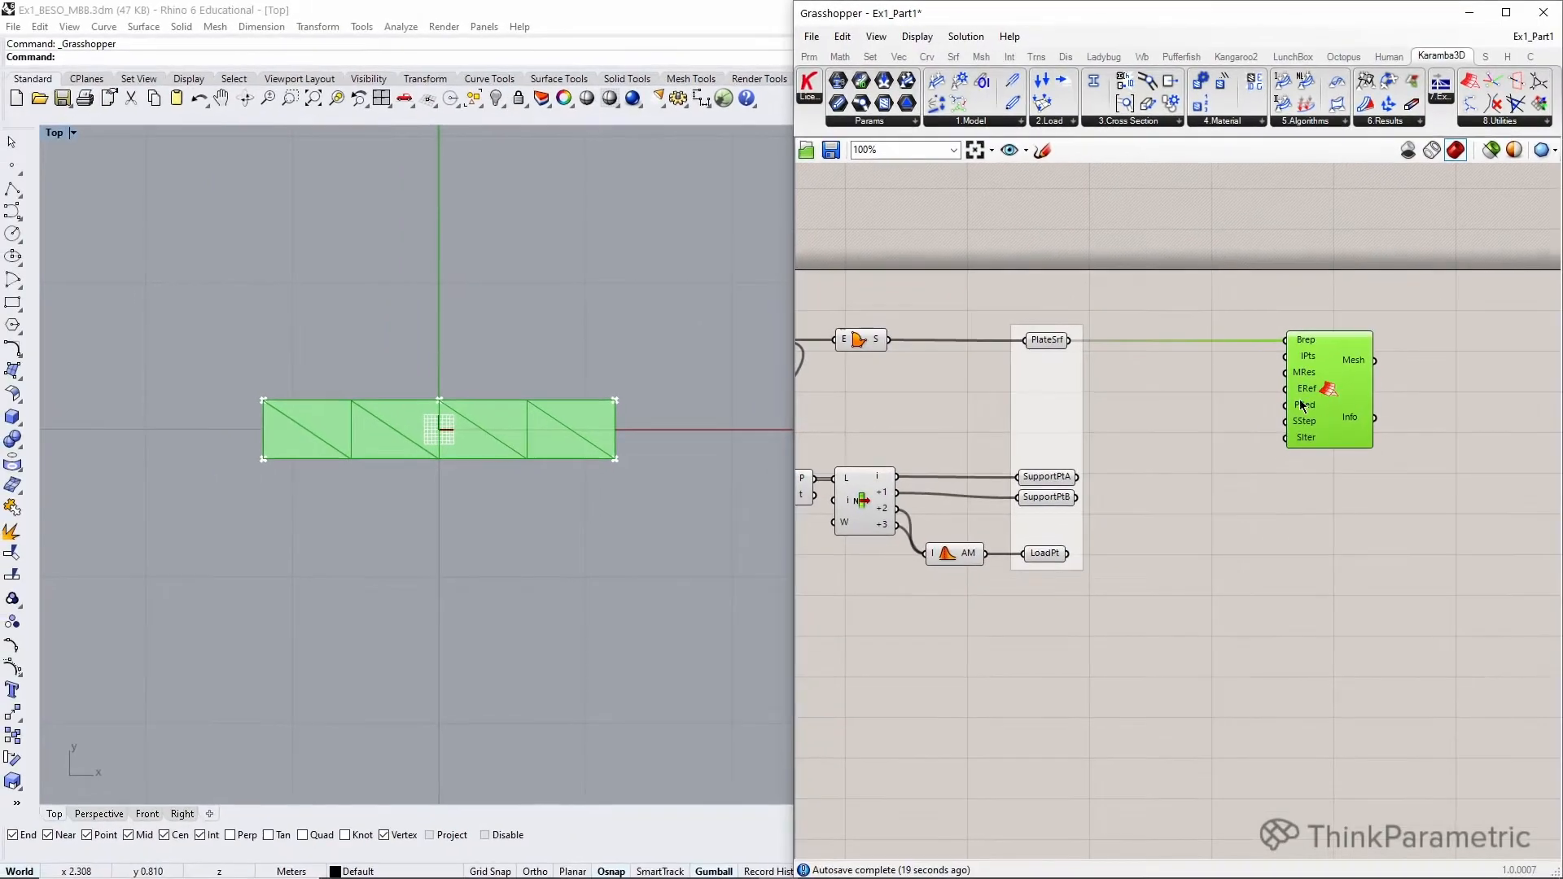
pyautogui.doubleClick(1165, 409)
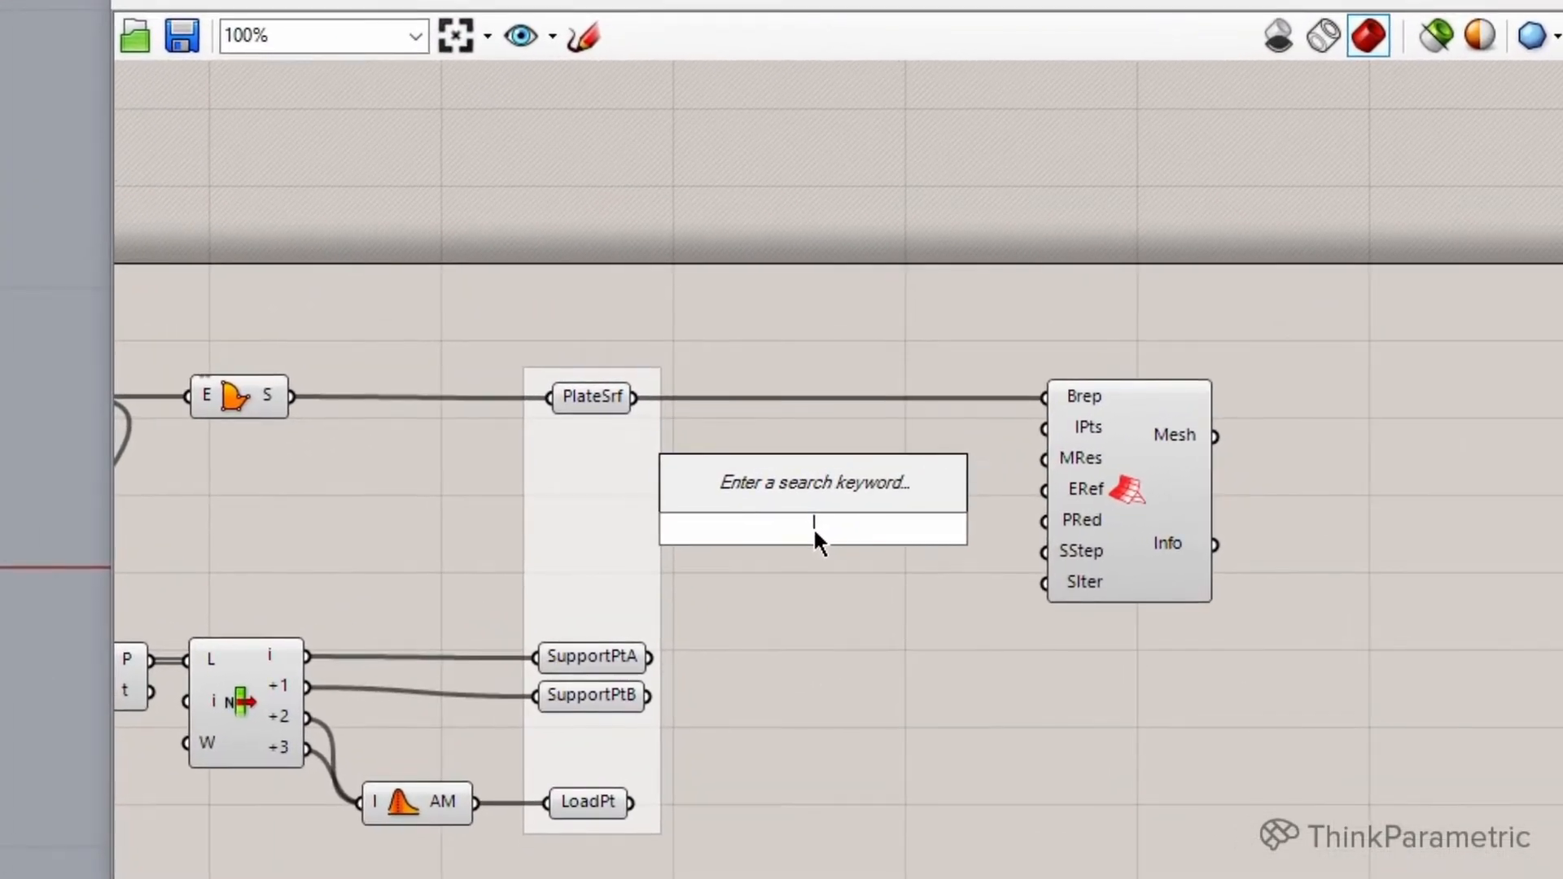
pyautogui.write('0.01')
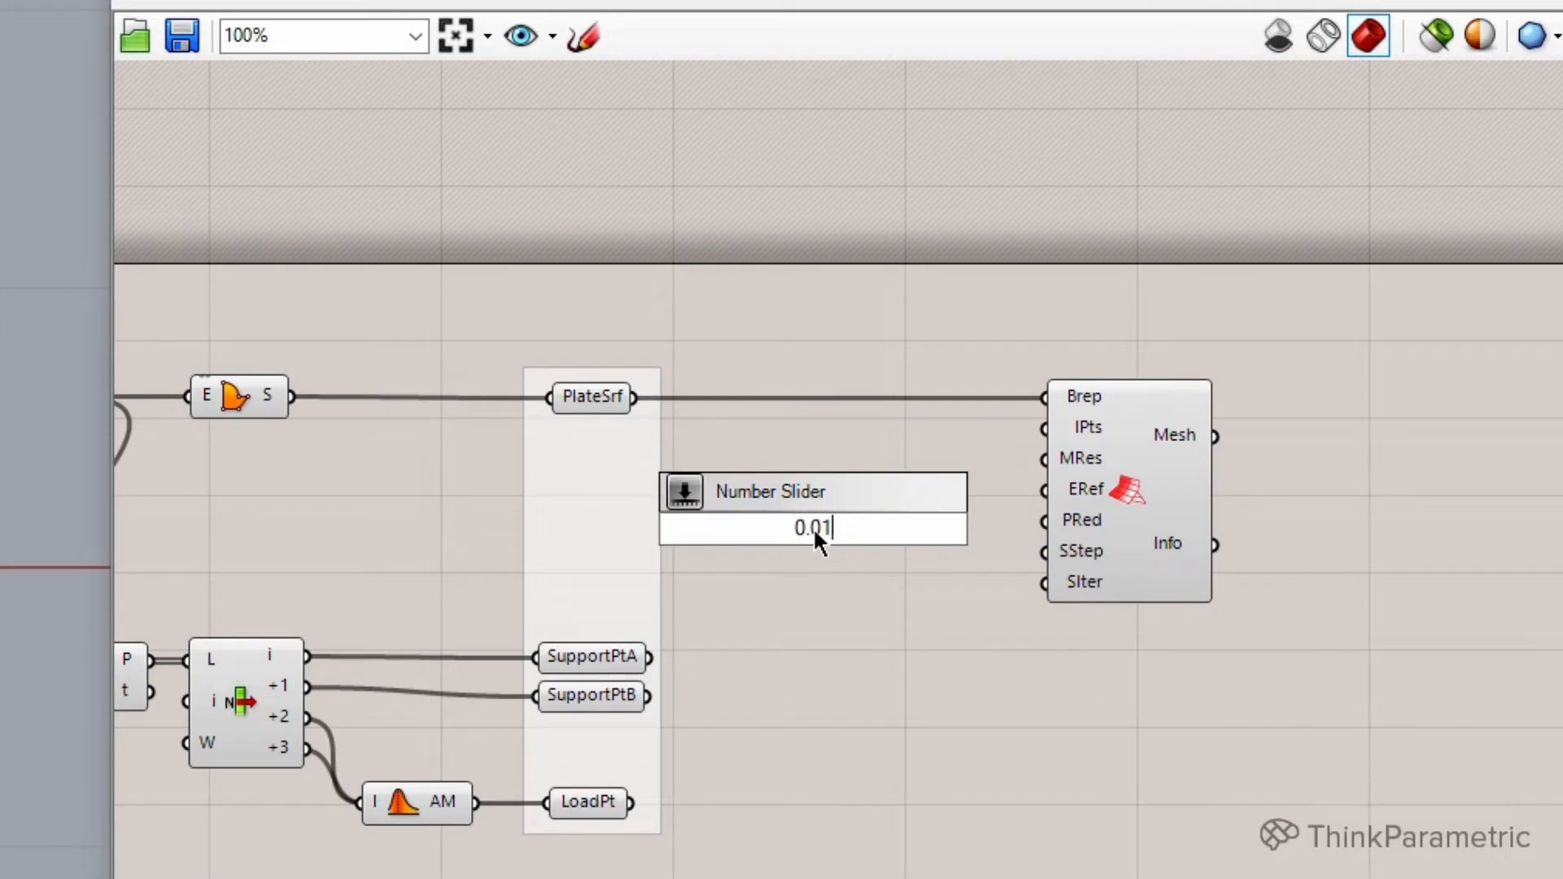
pyautogui.press('Return')
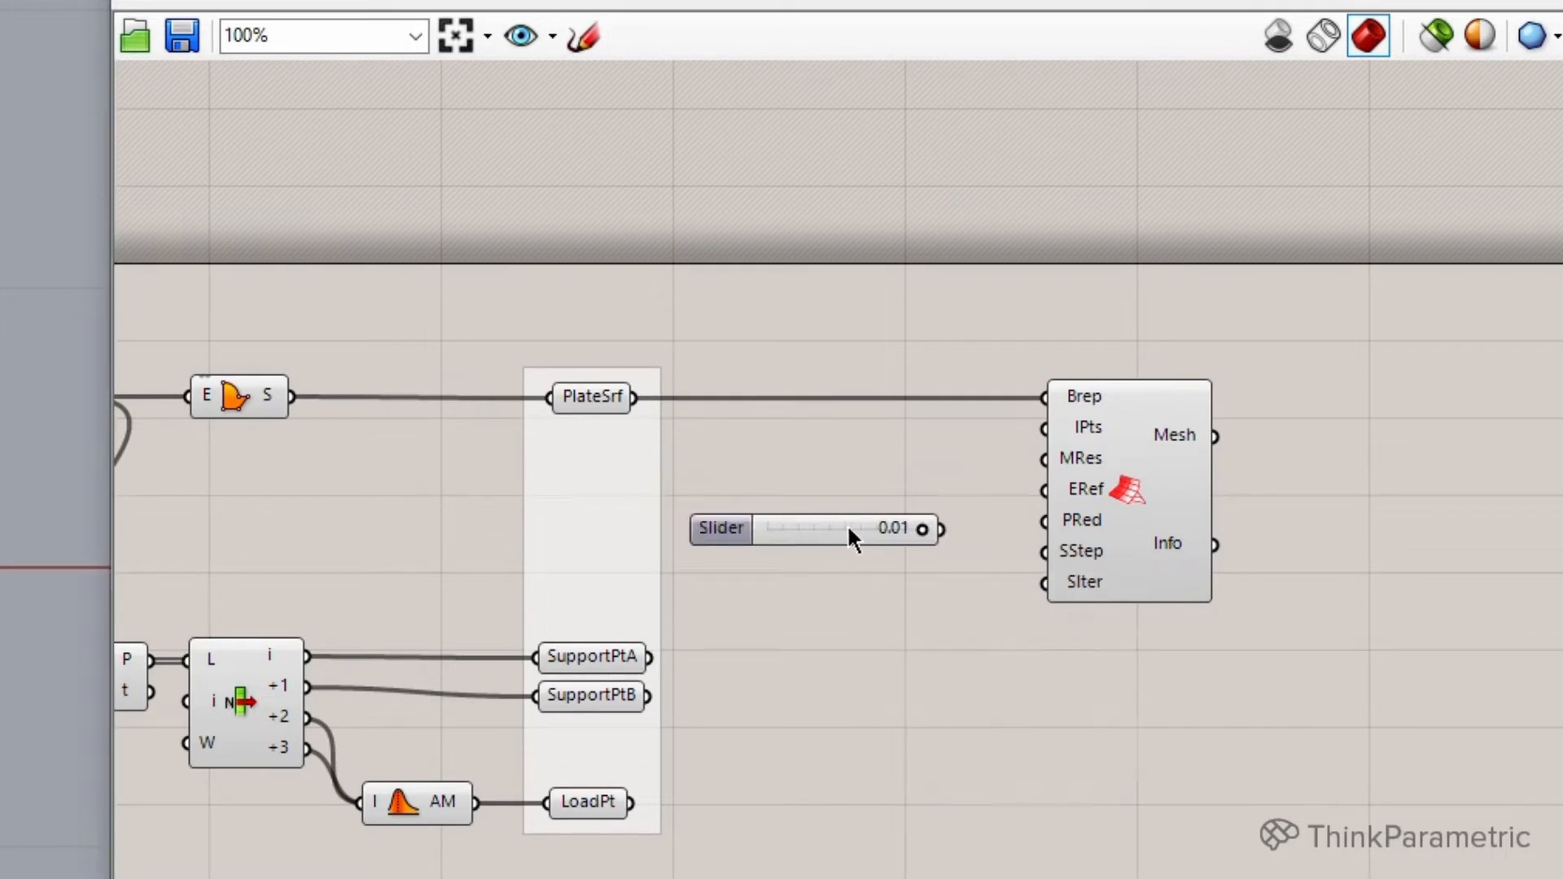
pyautogui.scroll(1, 977, 483)
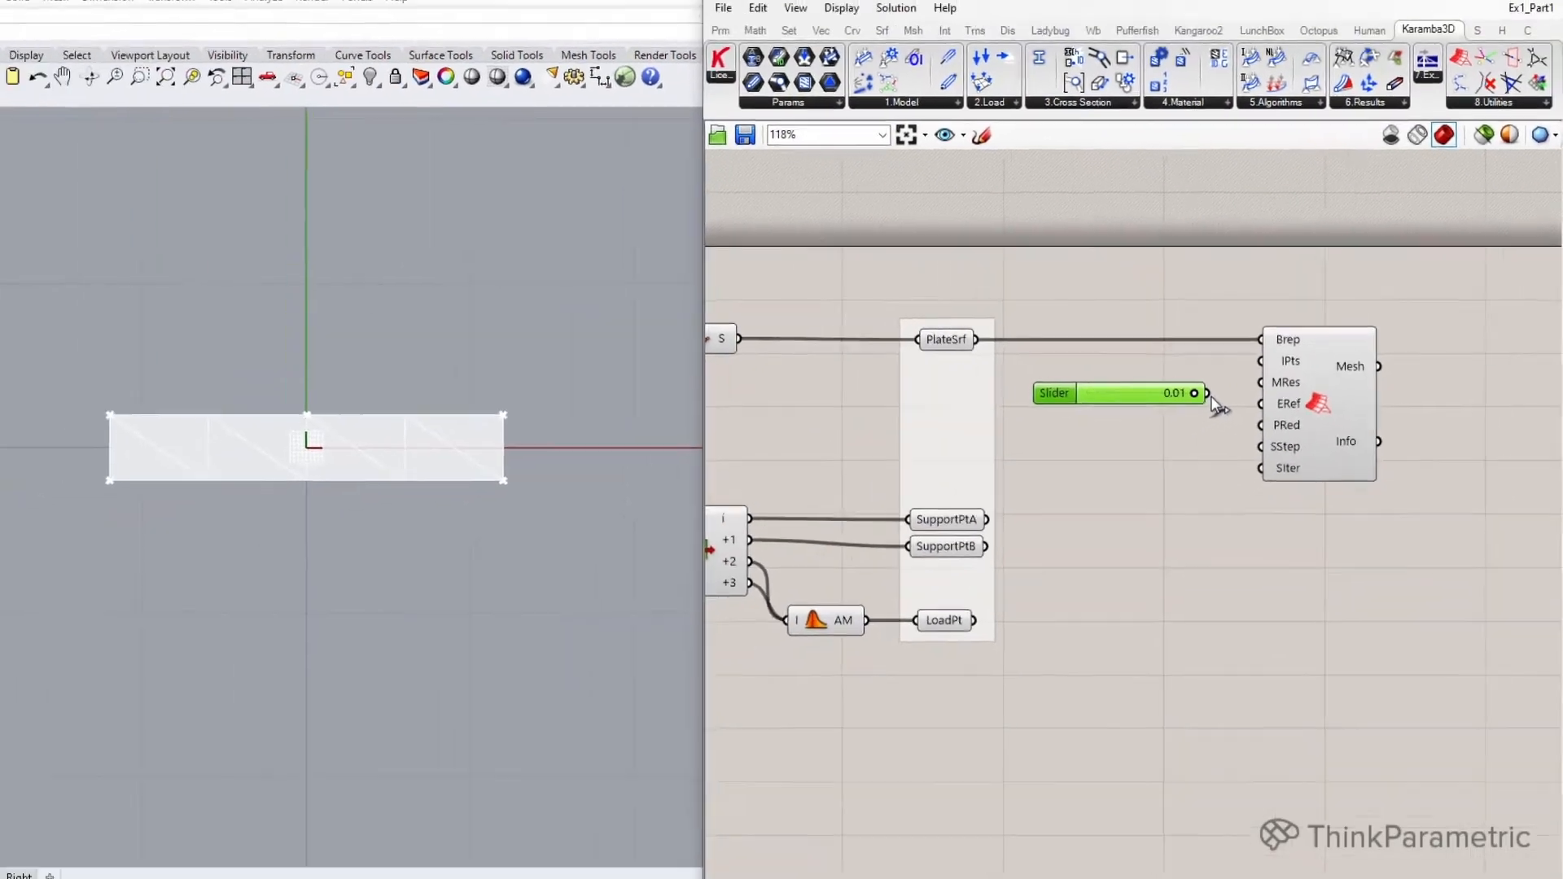
pyautogui.moveTo(1214, 399); pyautogui.dragTo(1186, 377)
pyautogui.click(1362, 387)
pyautogui.scroll(4, 411, 425)
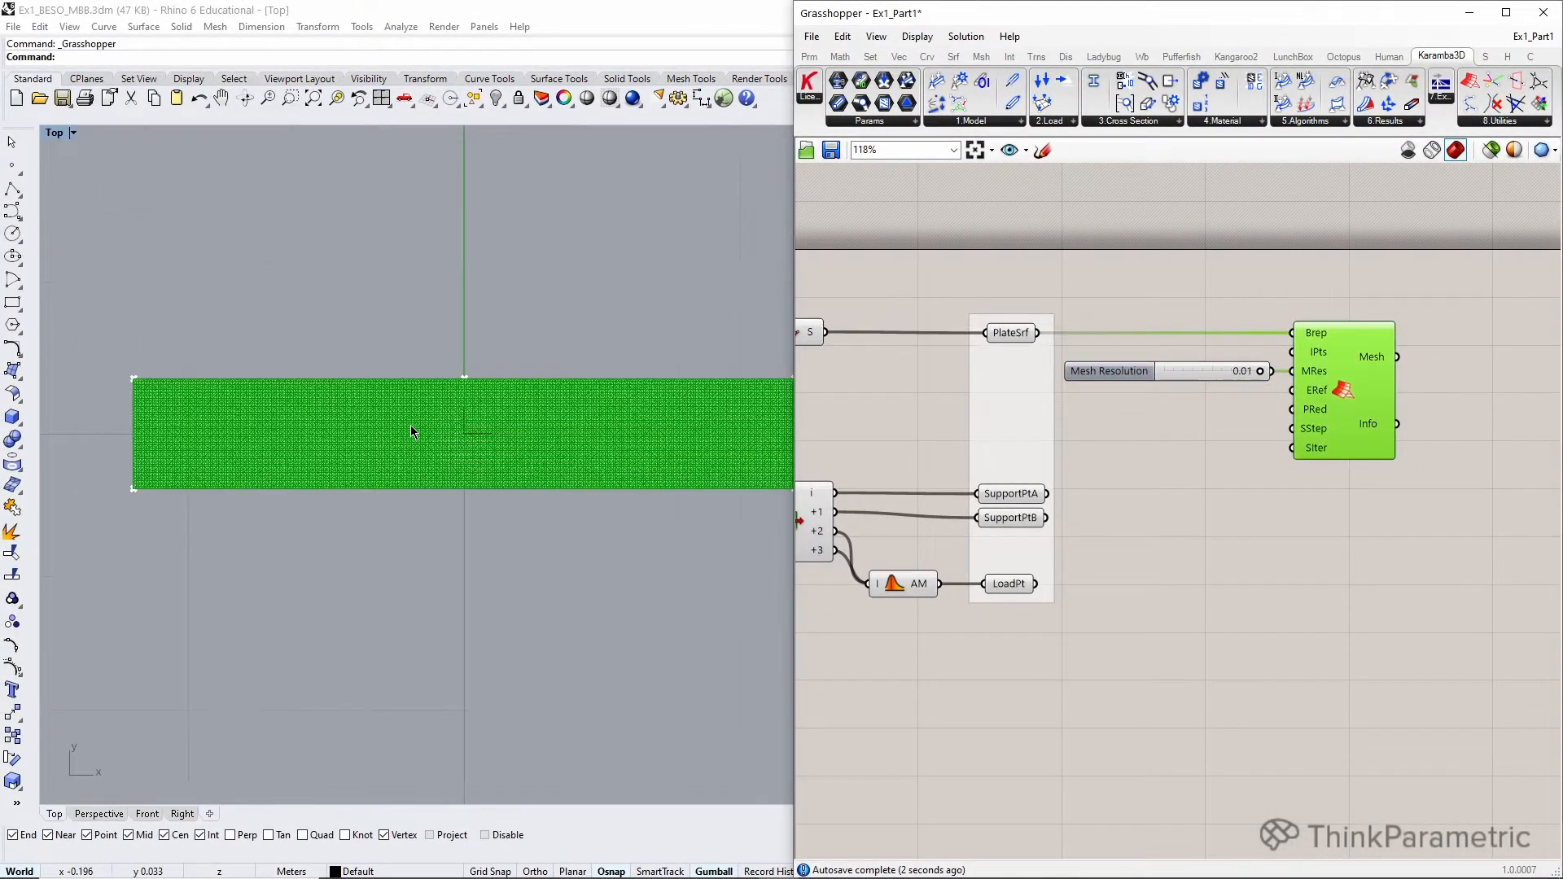
pyautogui.scroll(3, 440, 428)
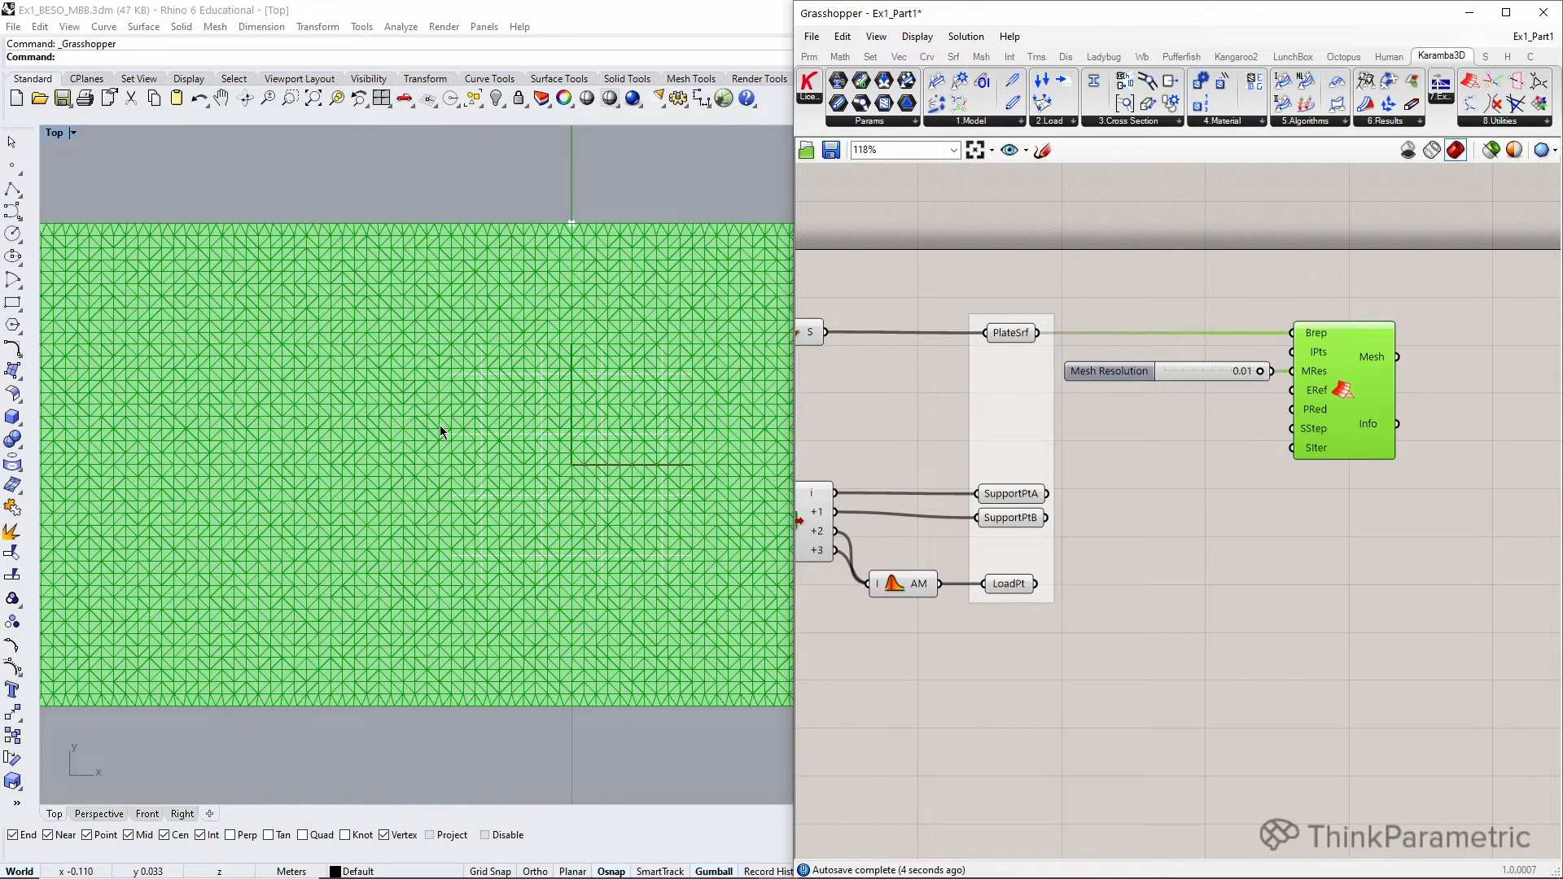
pyautogui.scroll(-6, 440, 430)
# - Add a Karamba3D Mesh to Shell component and feed it the Mesh output of Mesh Breps
pyautogui.moveTo(1297, 485); pyautogui.dragTo(1091, 468, button='right')
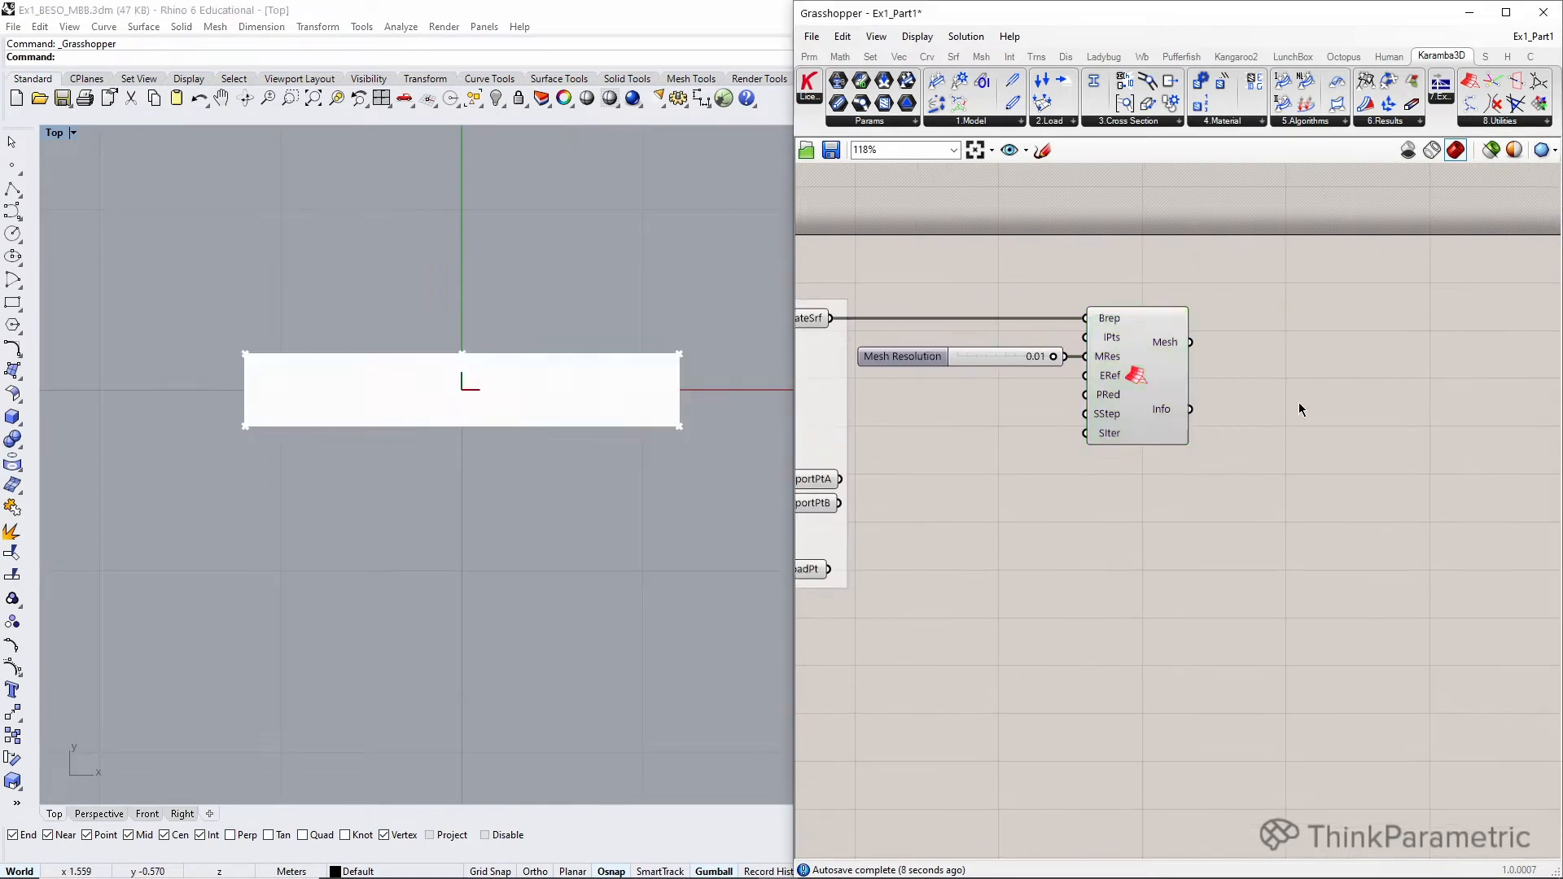
pyautogui.doubleClick(1300, 402)
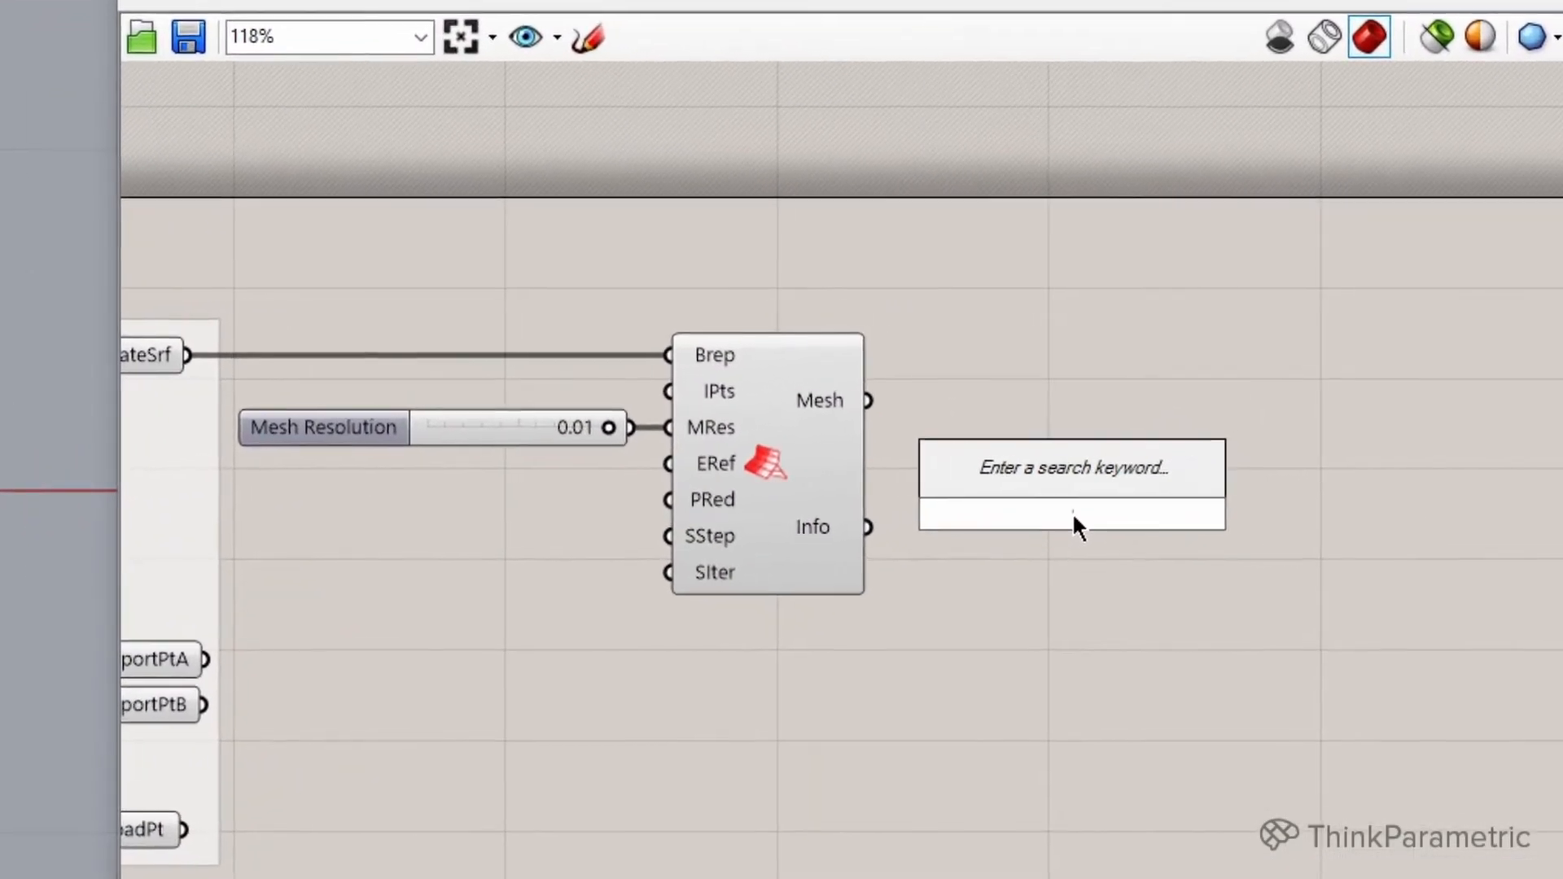
pyautogui.write('mesh')
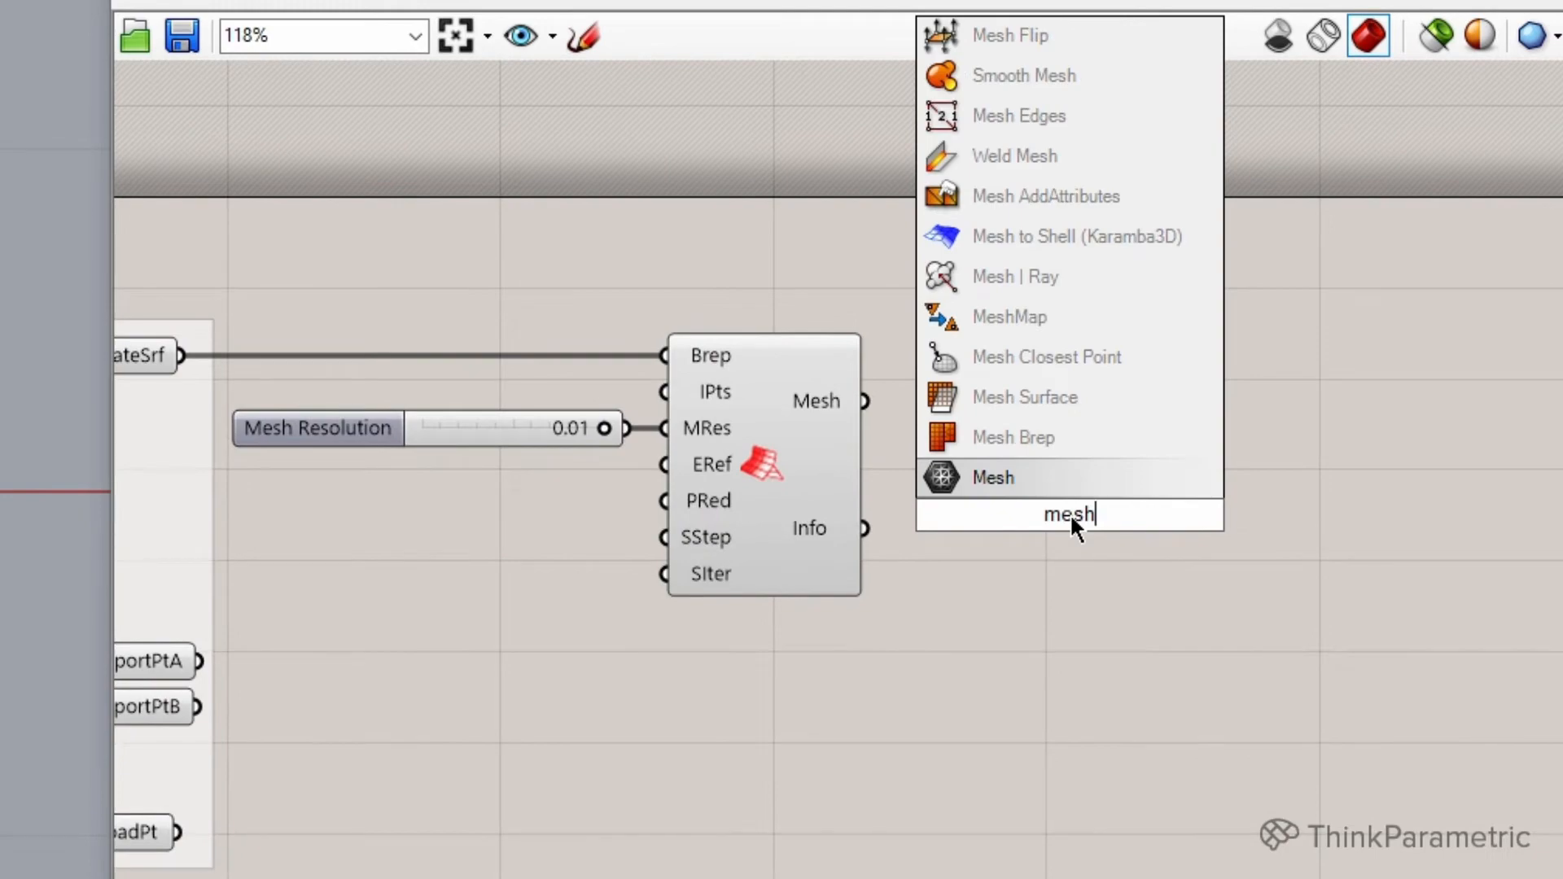
pyautogui.click(1075, 236)
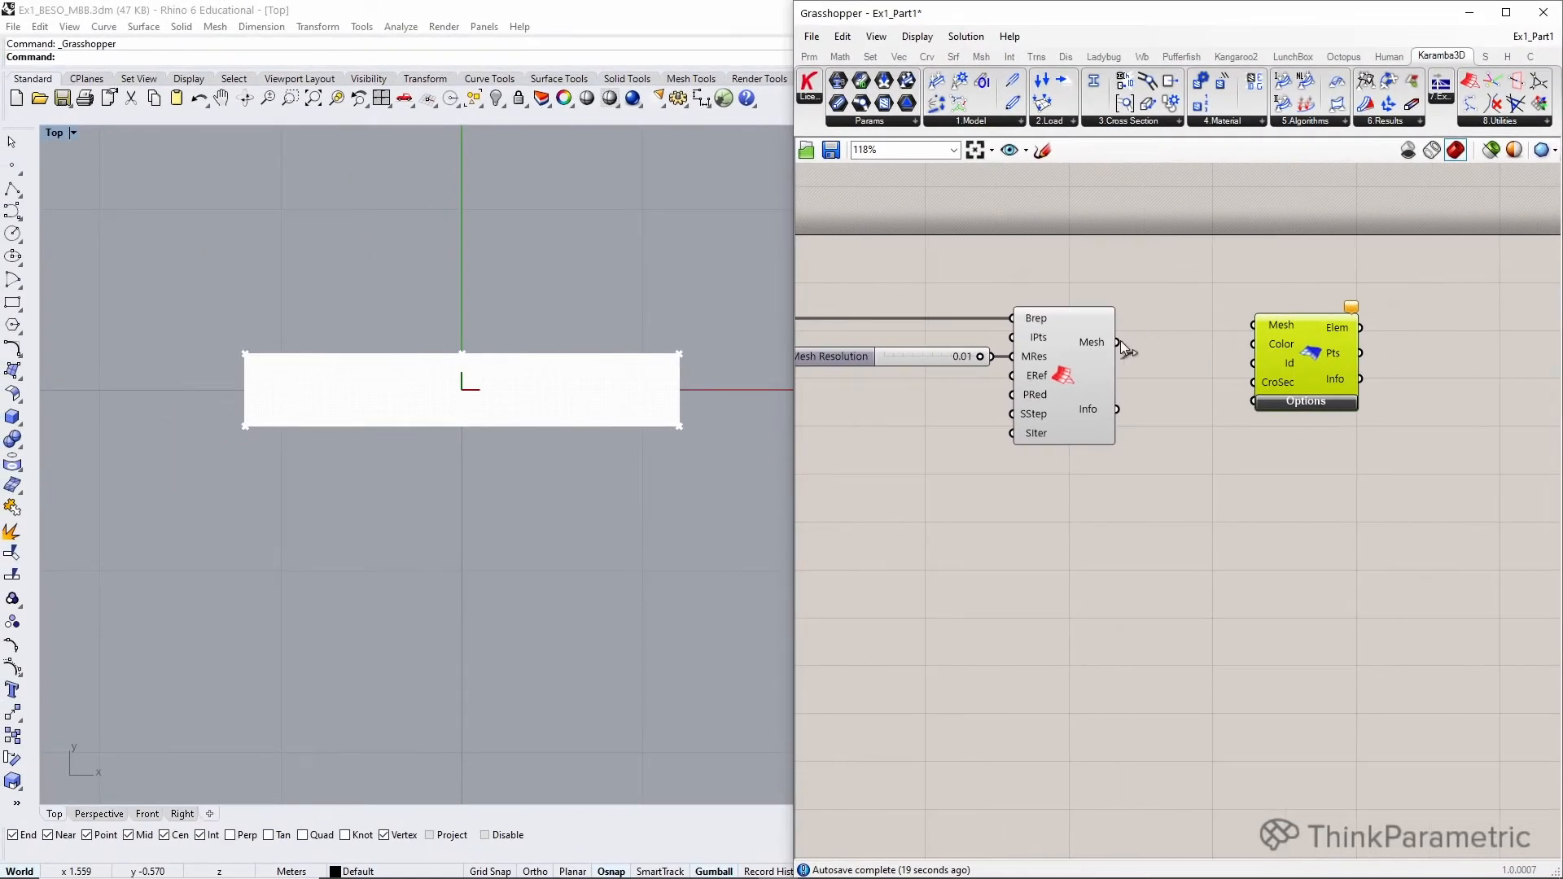
pyautogui.moveTo(1119, 343); pyautogui.dragTo(1337, 362)
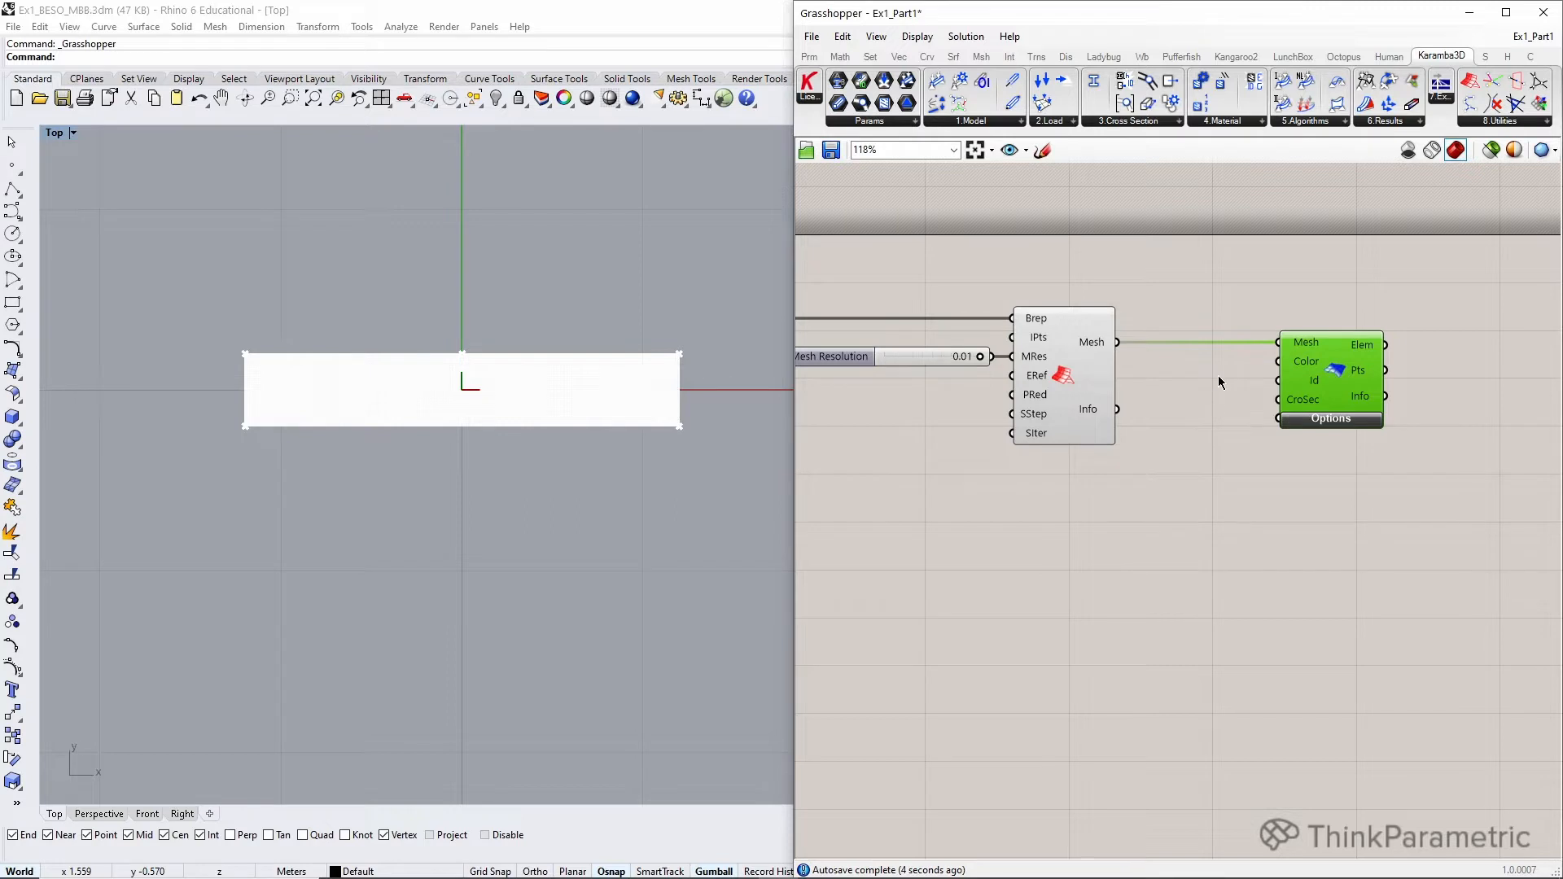
# - Place a Karamba3D Element parameter beside Mesh to Shell, feed it the Elem output and align it with that output
pyautogui.scroll(-2, 1285, 392)
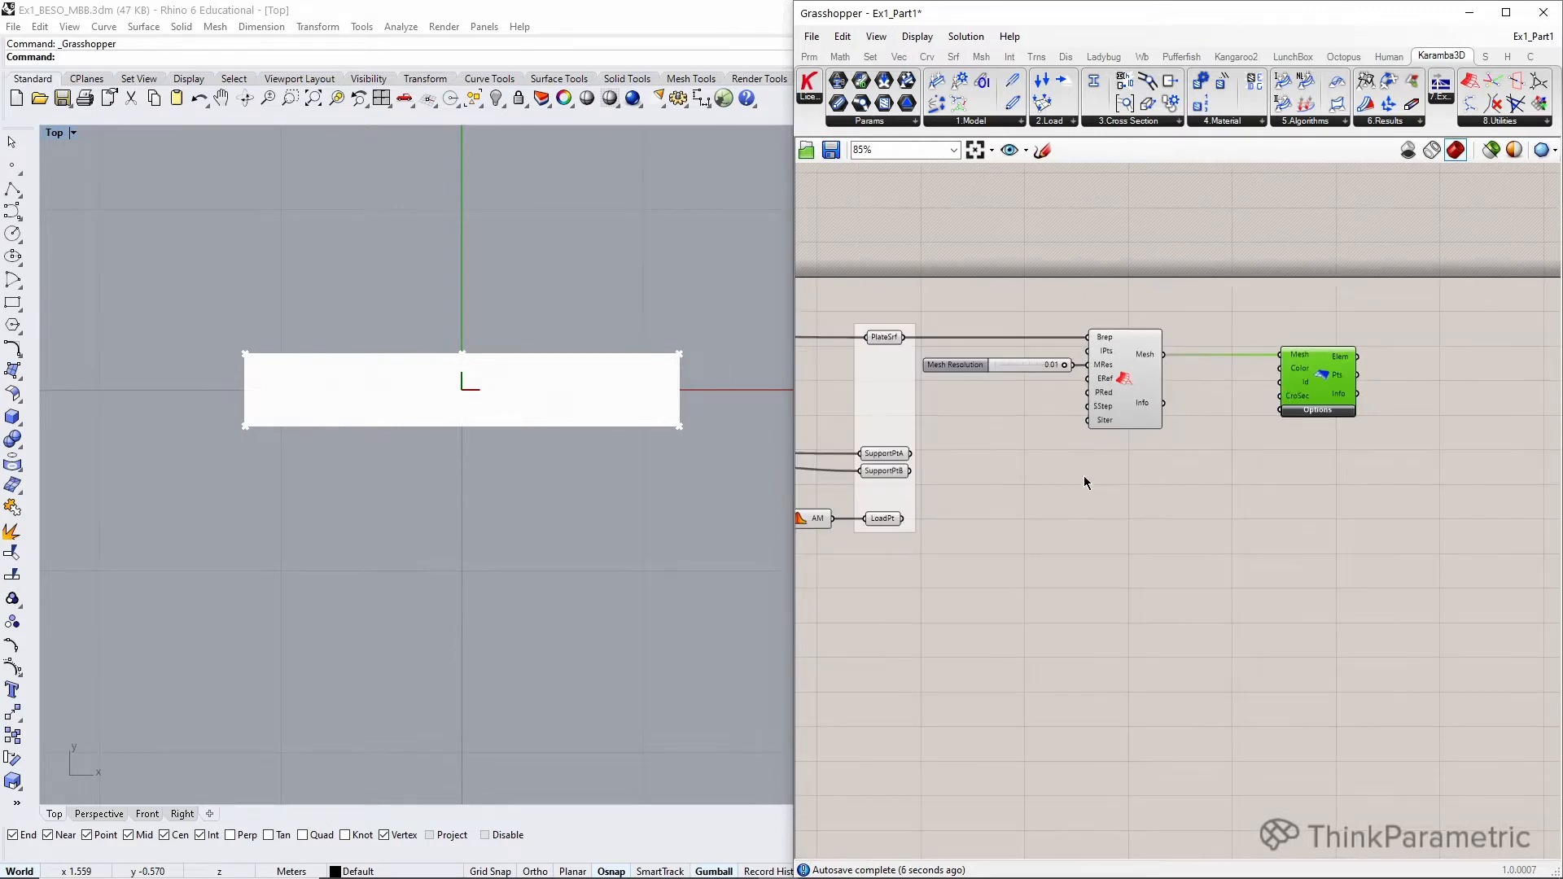
pyautogui.scroll(1, 1095, 474)
pyautogui.moveTo(1102, 466); pyautogui.dragTo(1219, 377, button='right')
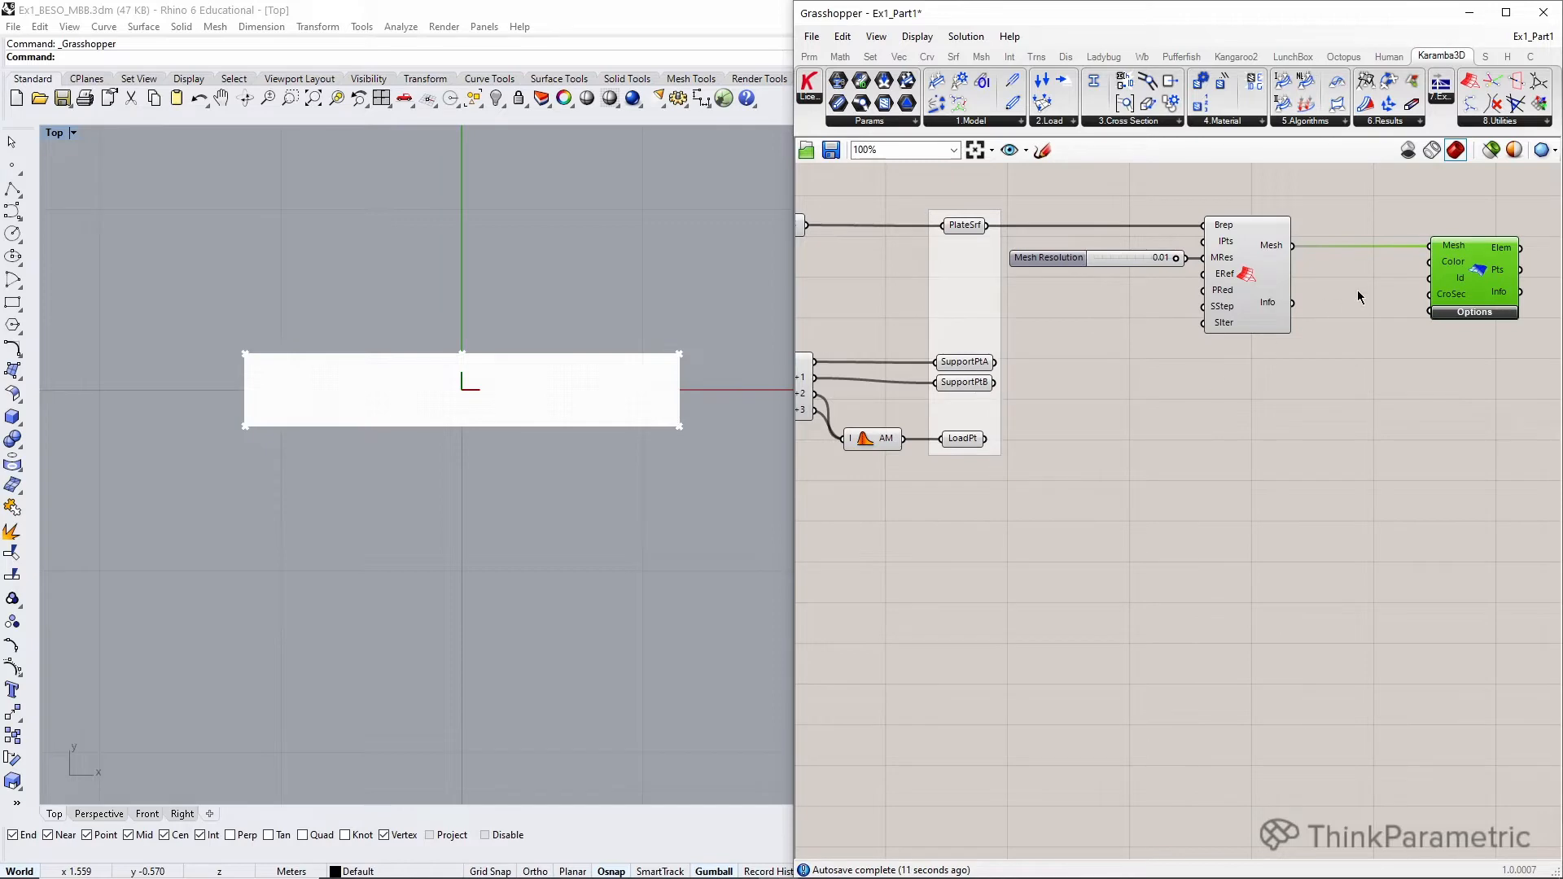
pyautogui.moveTo(1428, 429); pyautogui.dragTo(1264, 443, button='right')
pyautogui.doubleClick(1437, 301)
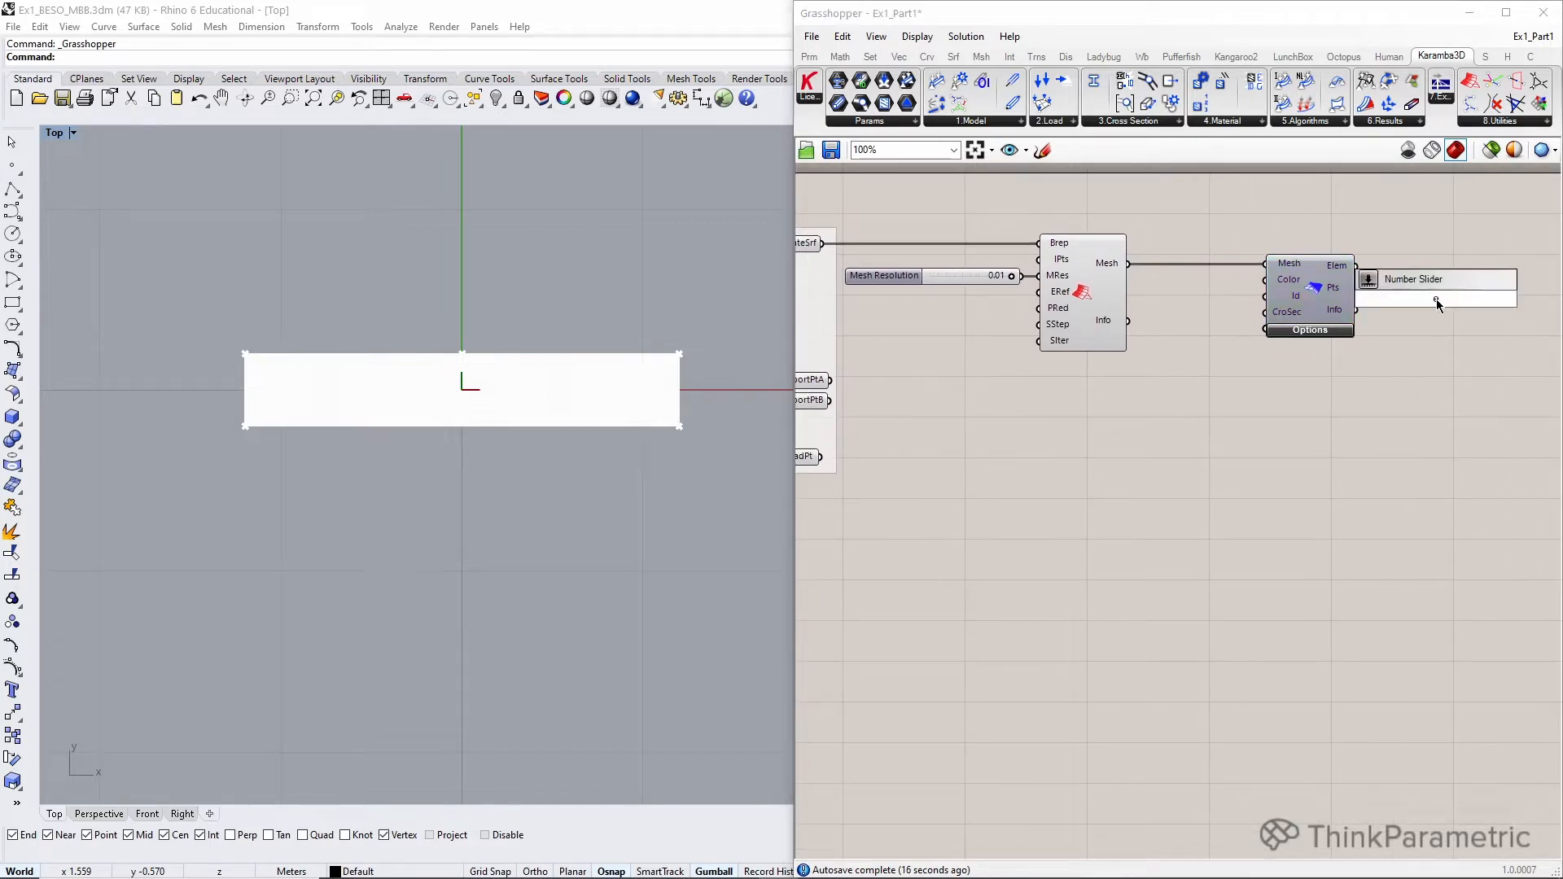
pyautogui.press('Escape')
pyautogui.click(870, 122)
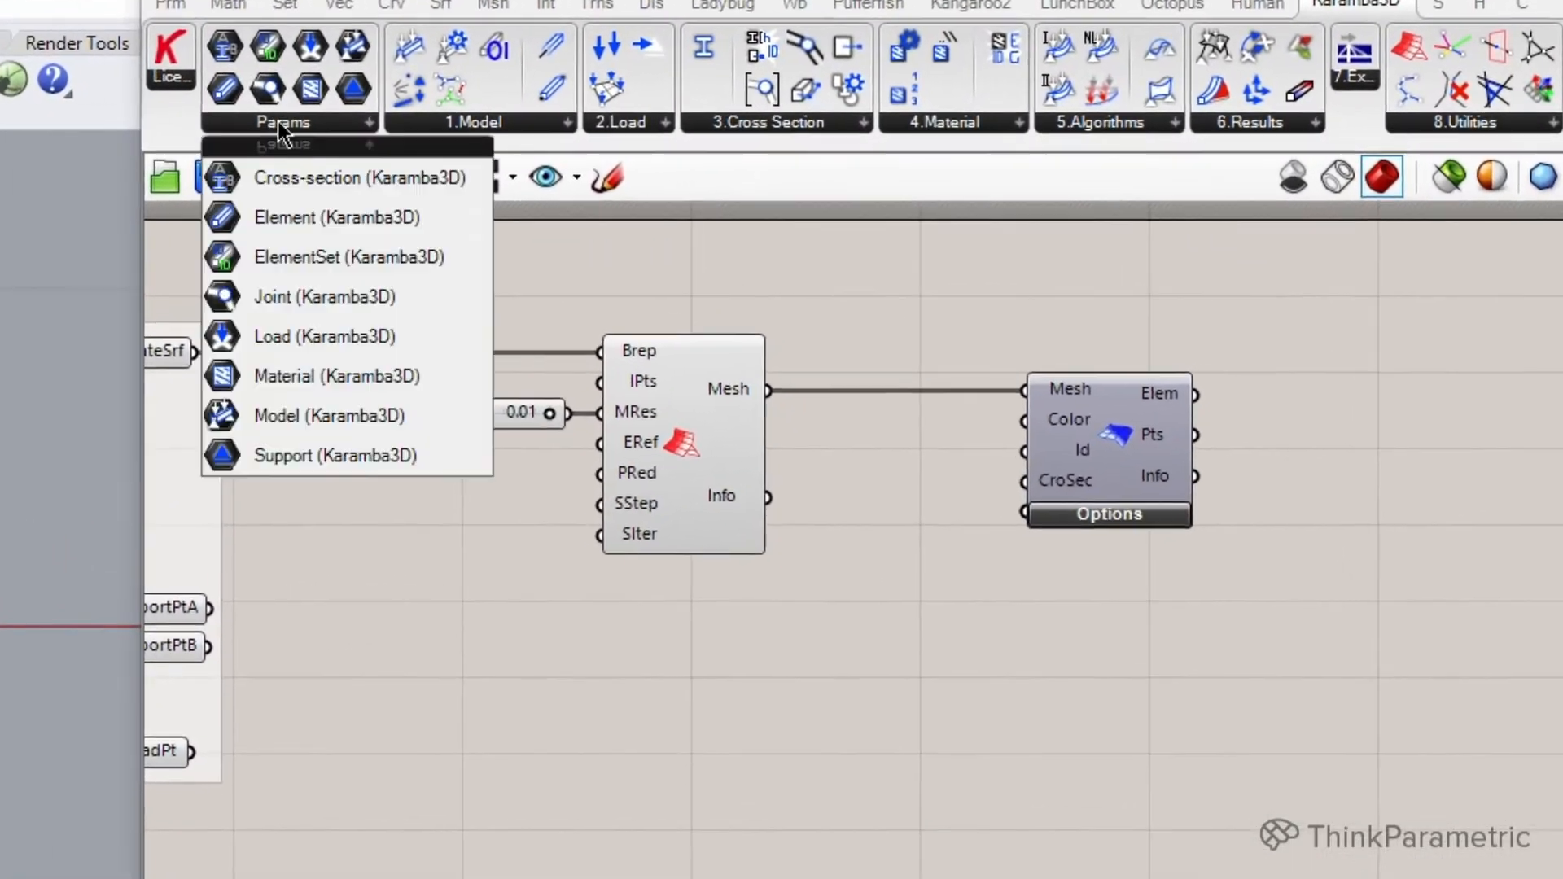
pyautogui.moveTo(270, 221); pyautogui.dragTo(383, 241)
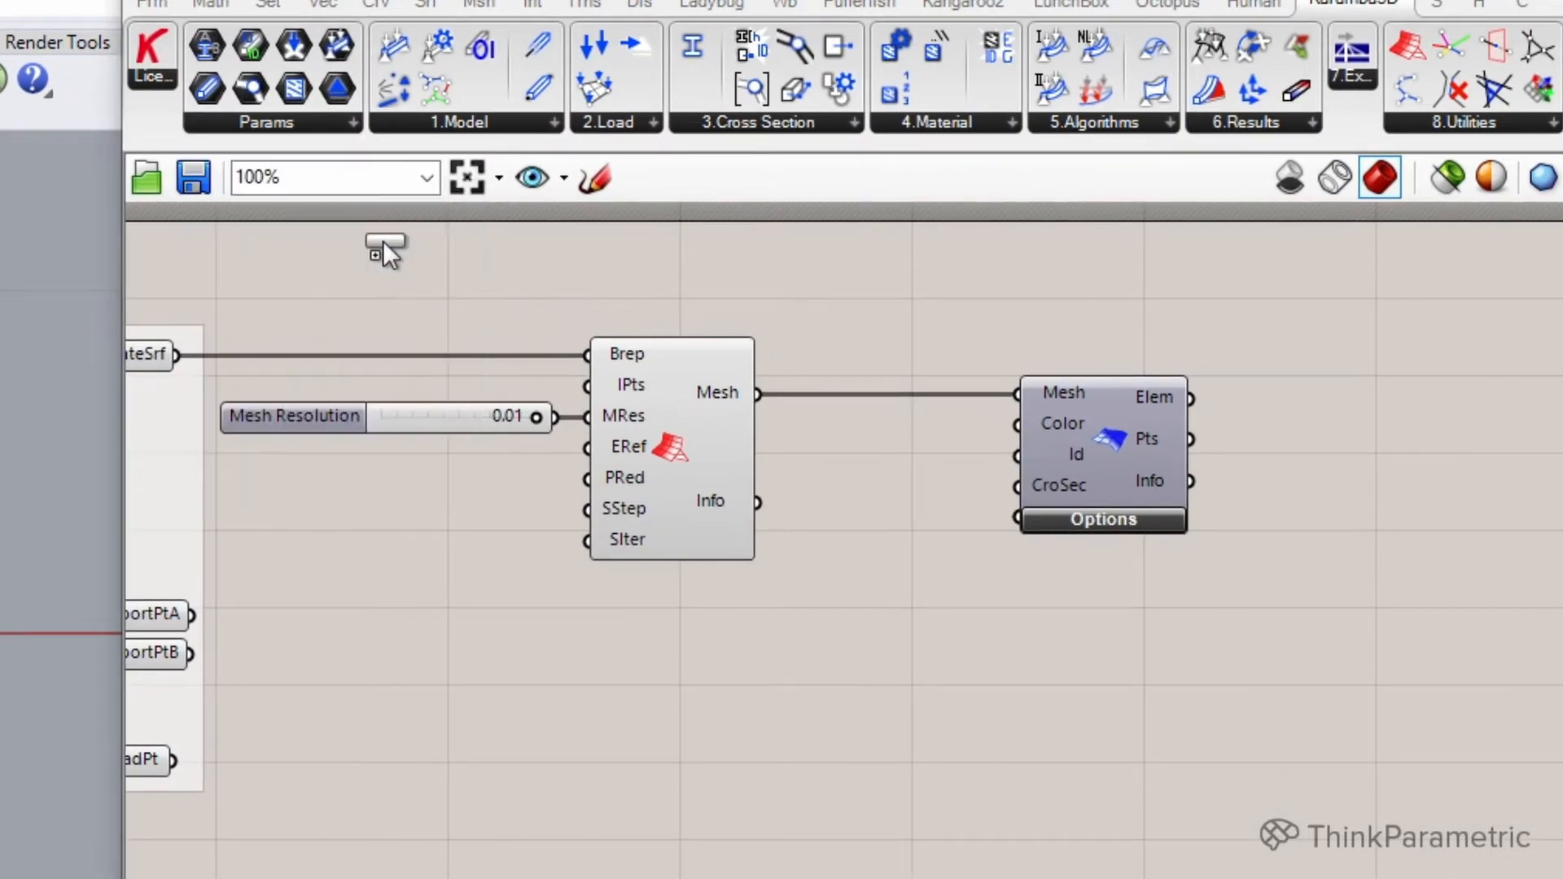
pyautogui.click(1371, 407)
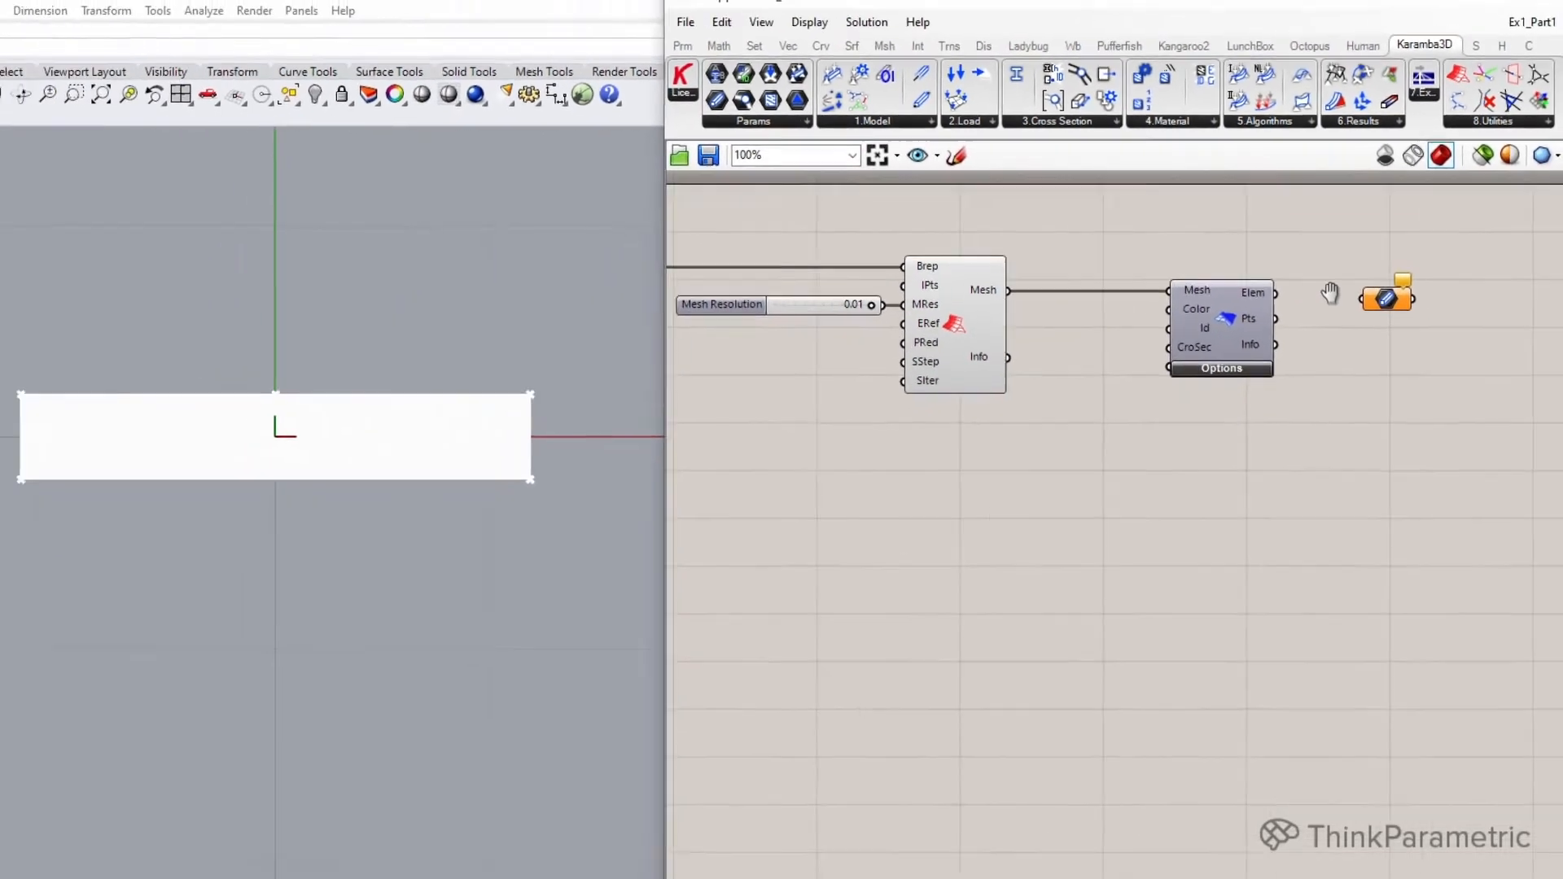
pyautogui.moveTo(1191, 399); pyautogui.dragTo(1315, 401)
pyautogui.moveTo(1377, 277); pyautogui.dragTo(1388, 274)
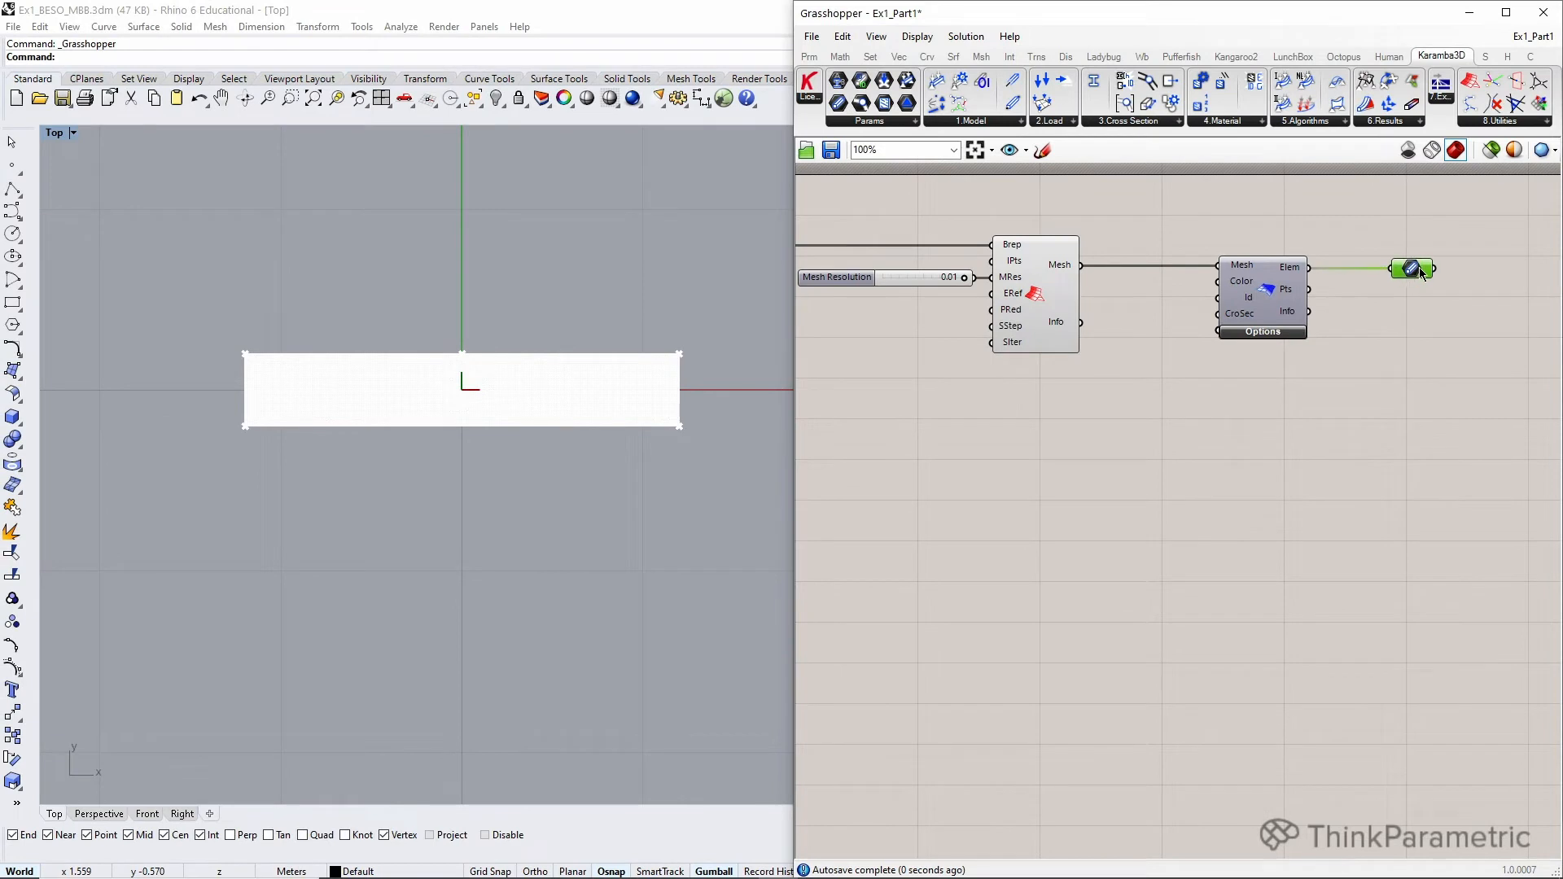
# - Add a Karamba3D Support component below Mesh Breps, near the SupportPtA and SupportPtB parameters
pyautogui.scroll(-1, 1411, 319)
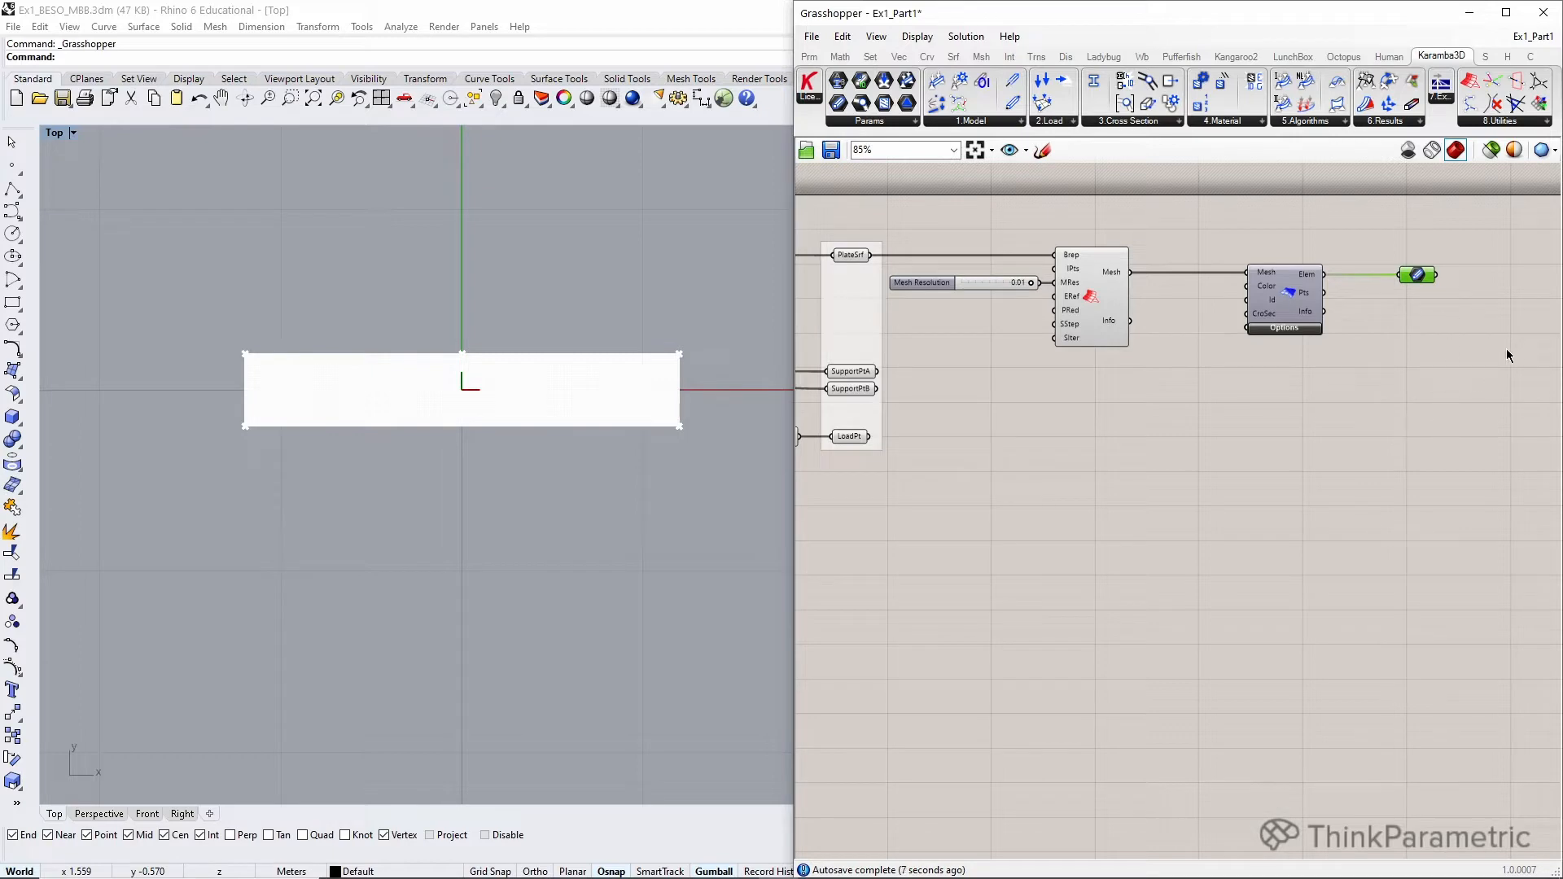
pyautogui.doubleClick(1083, 412)
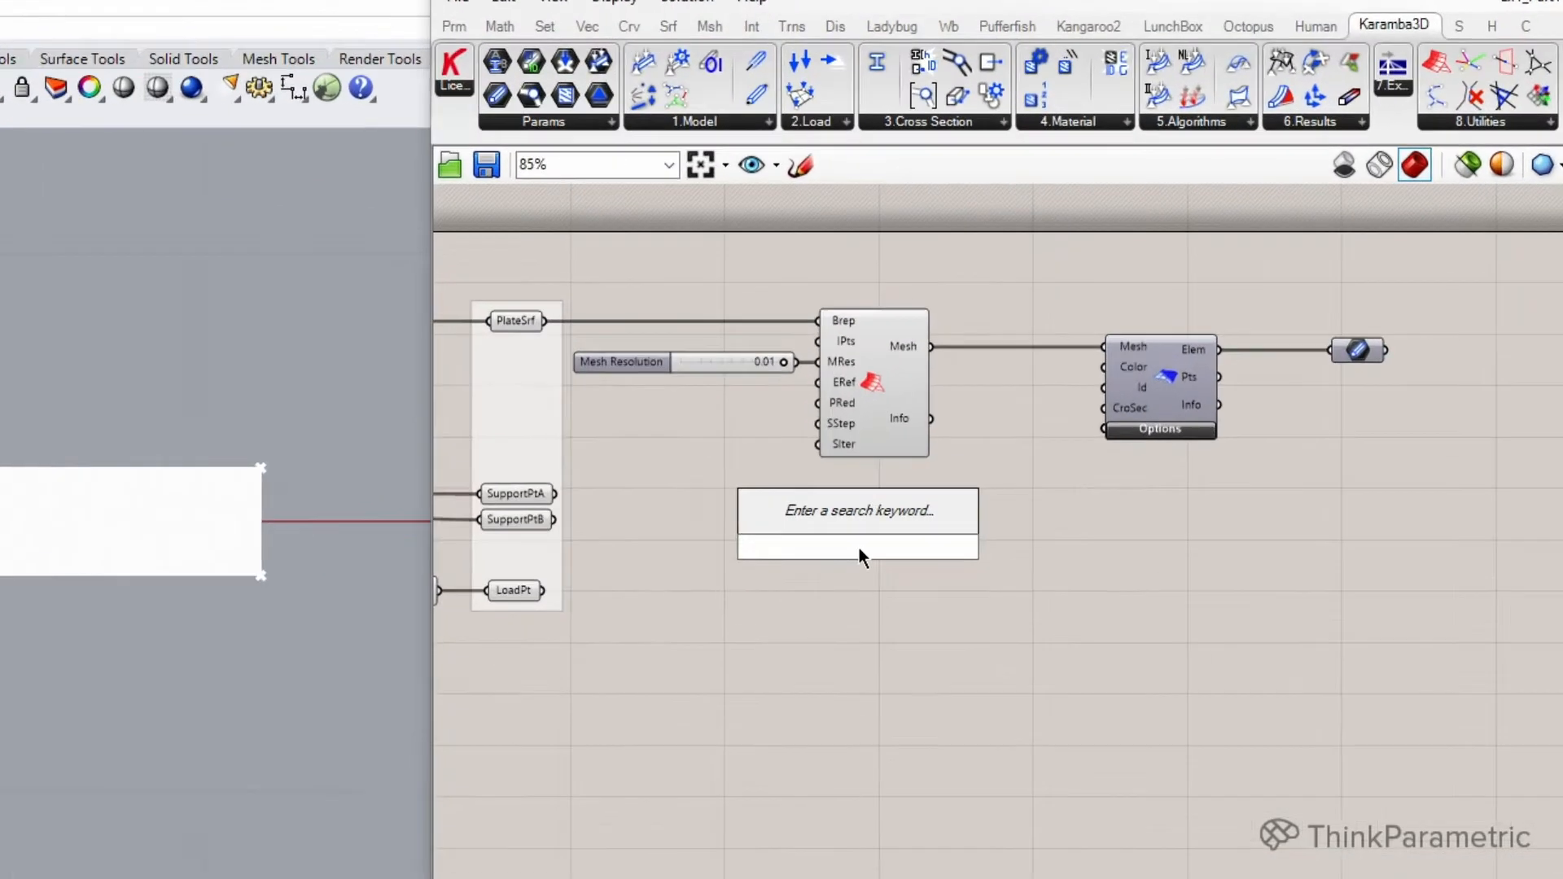
pyautogui.write('sup')
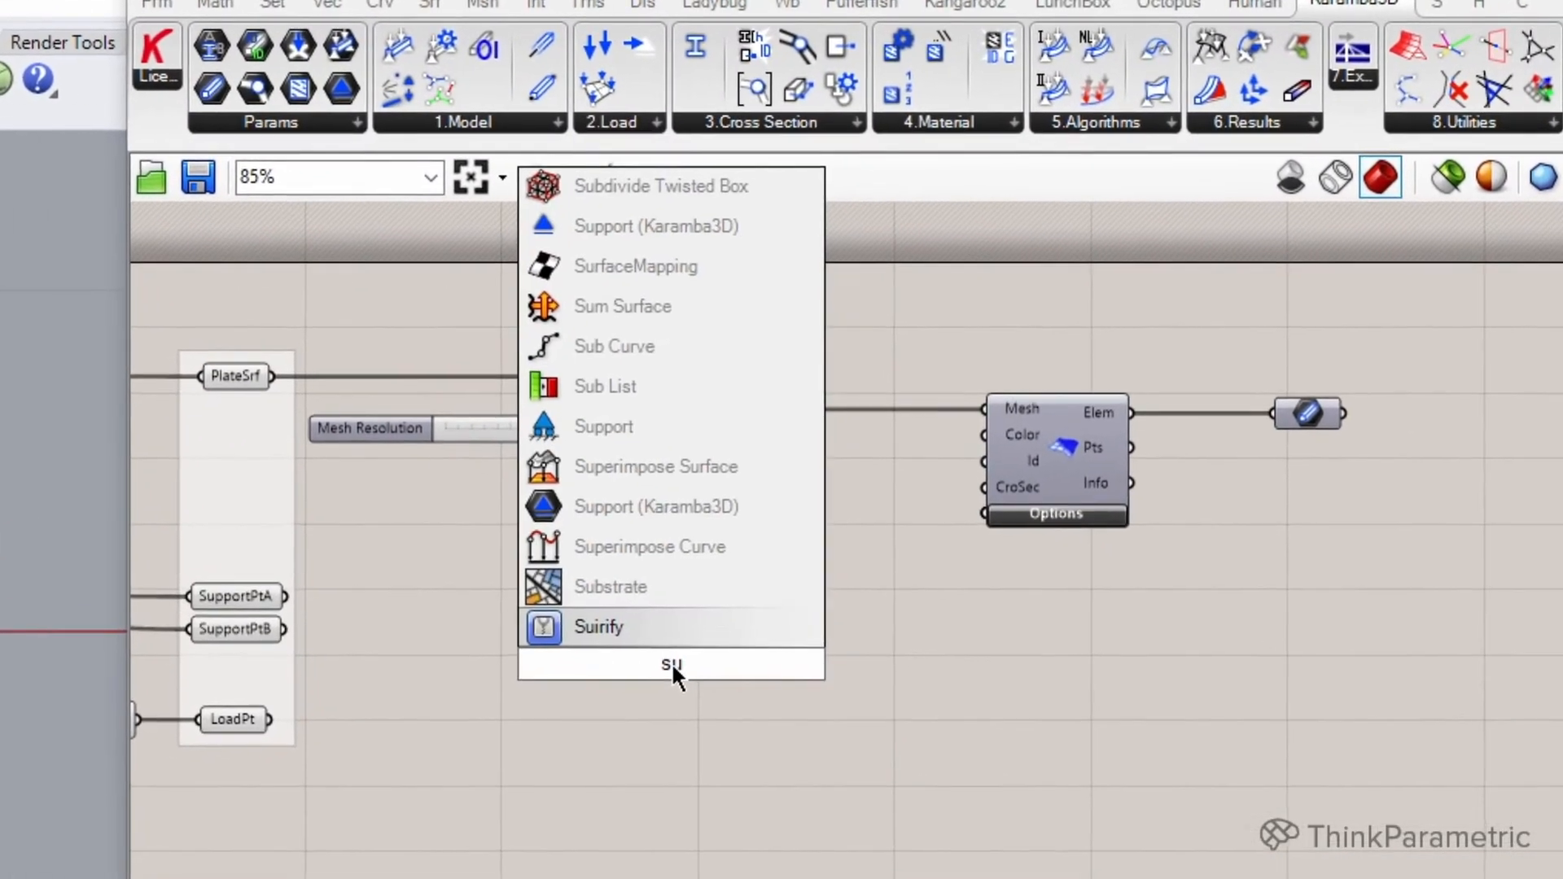
pyautogui.write('p')
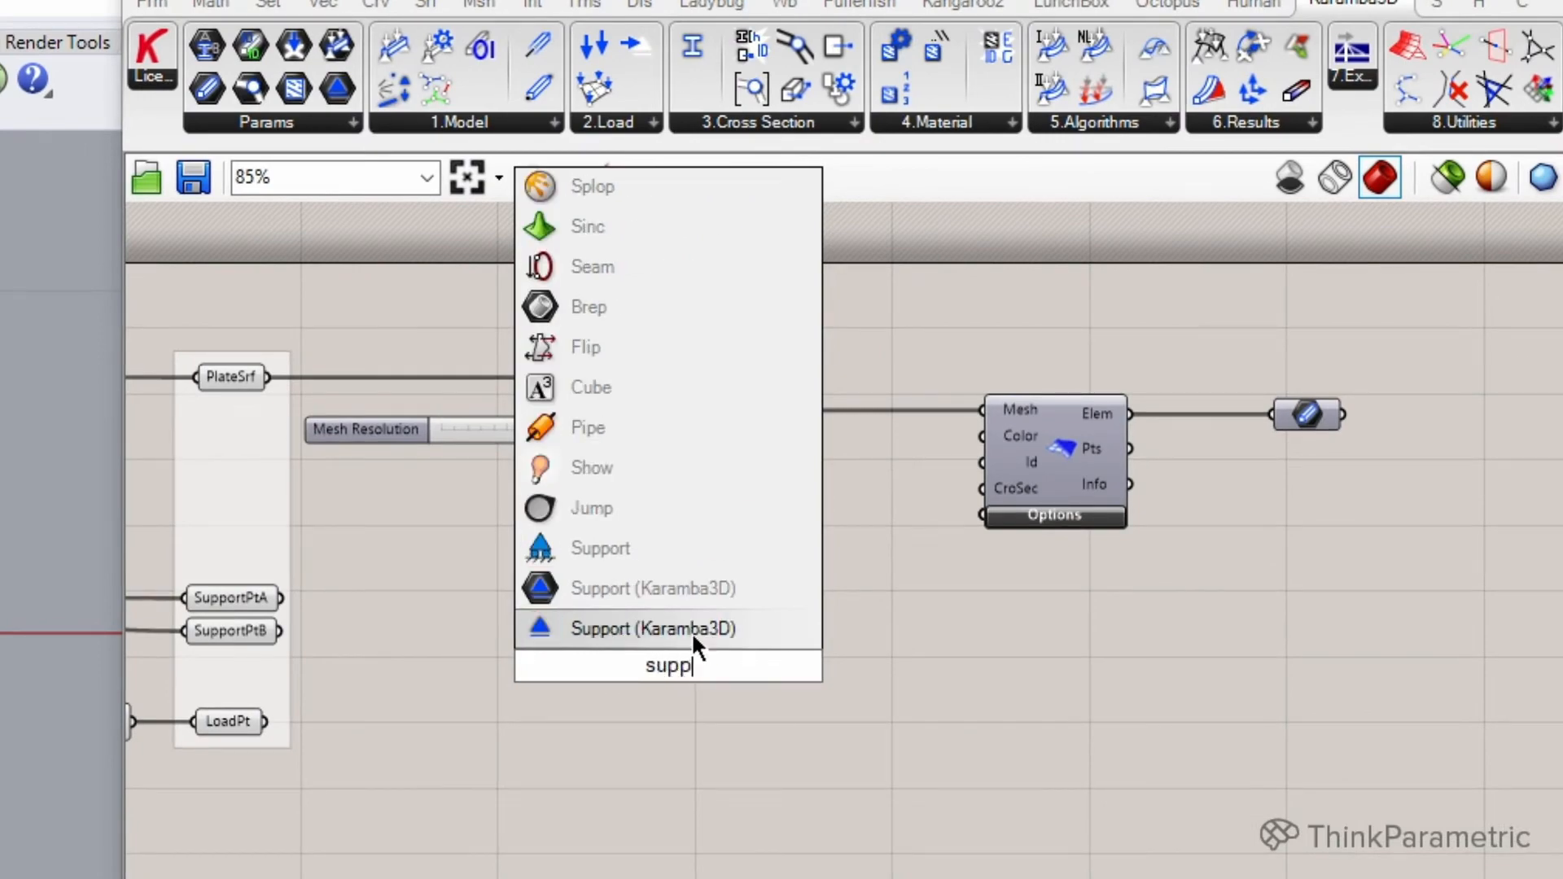
pyautogui.click(642, 629)
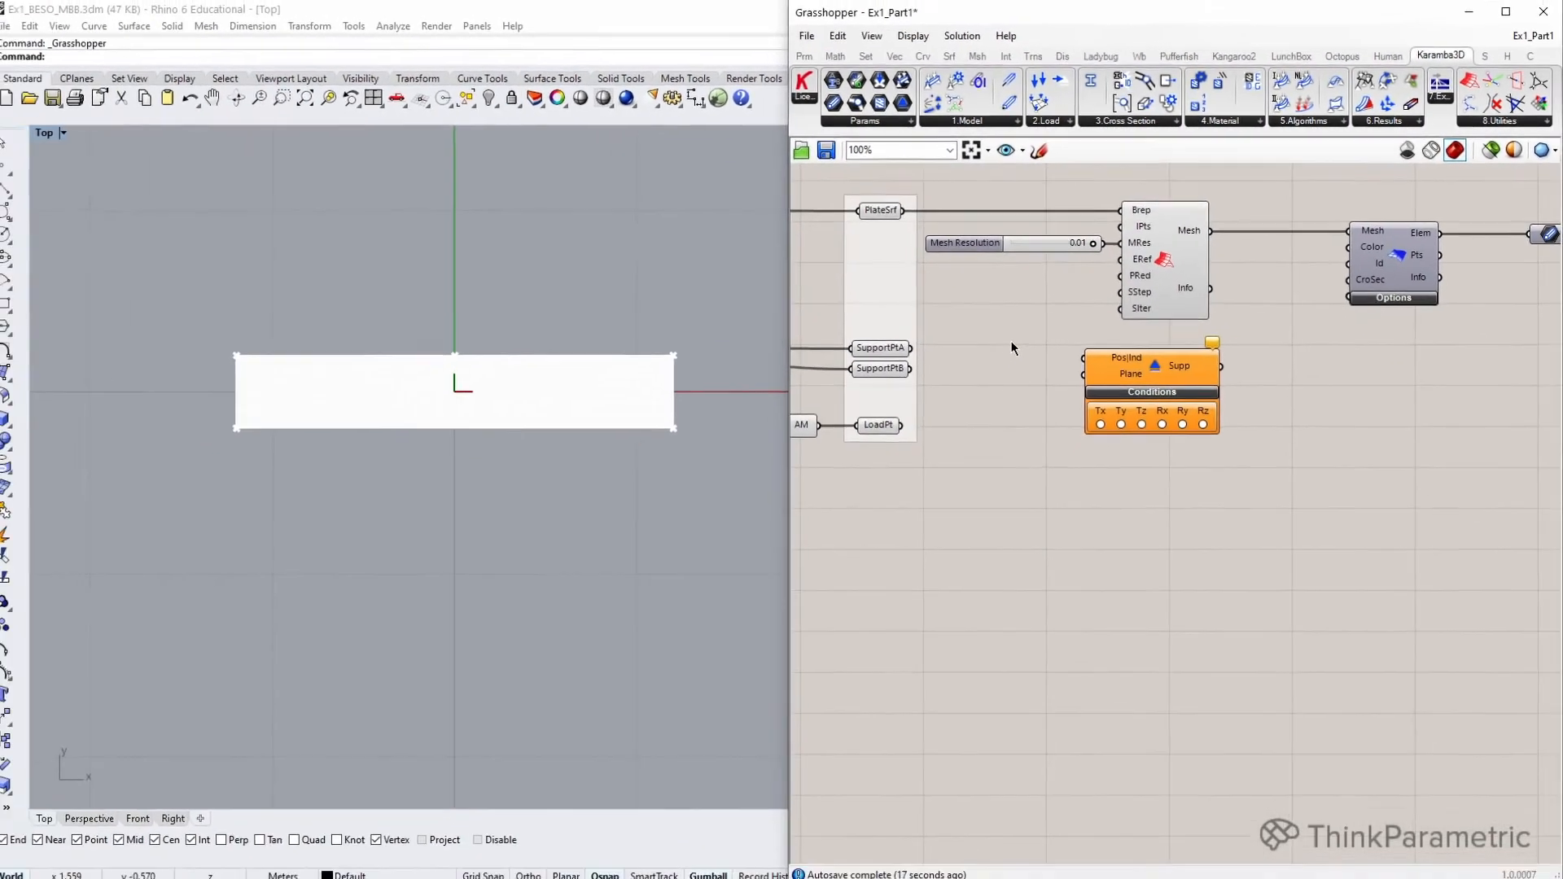
# - Feed SupportPtA into the Support component's Pos|Ind input and fix its Tx, Ty, Tz and Rz conditions
pyautogui.moveTo(1015, 341); pyautogui.dragTo(1009, 343, button='right')
pyautogui.moveTo(909, 347); pyautogui.dragTo(1135, 361)
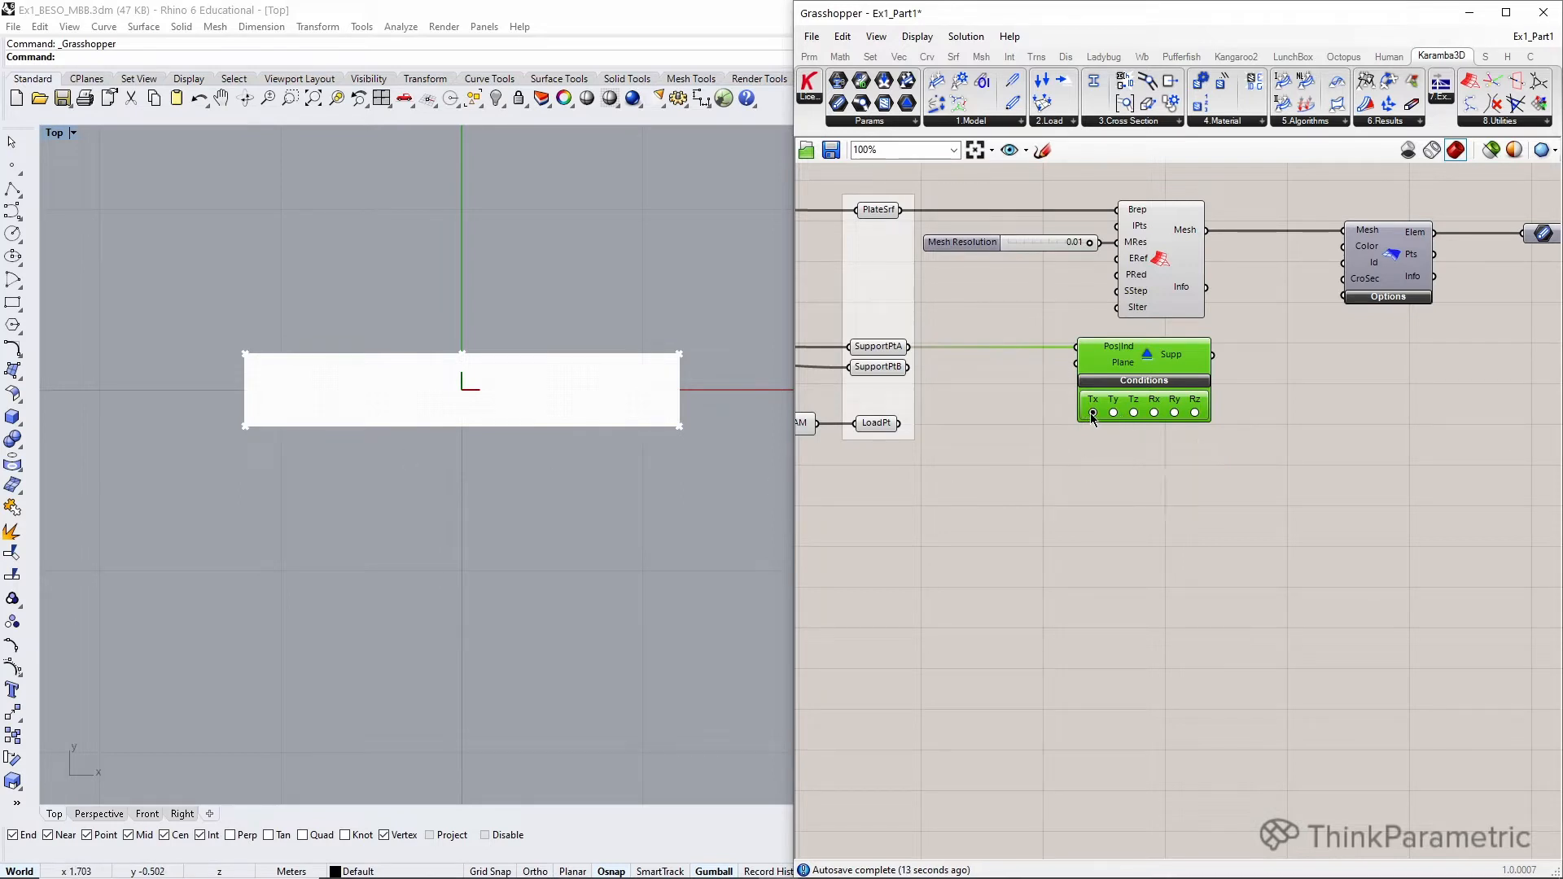
pyautogui.click(1113, 413)
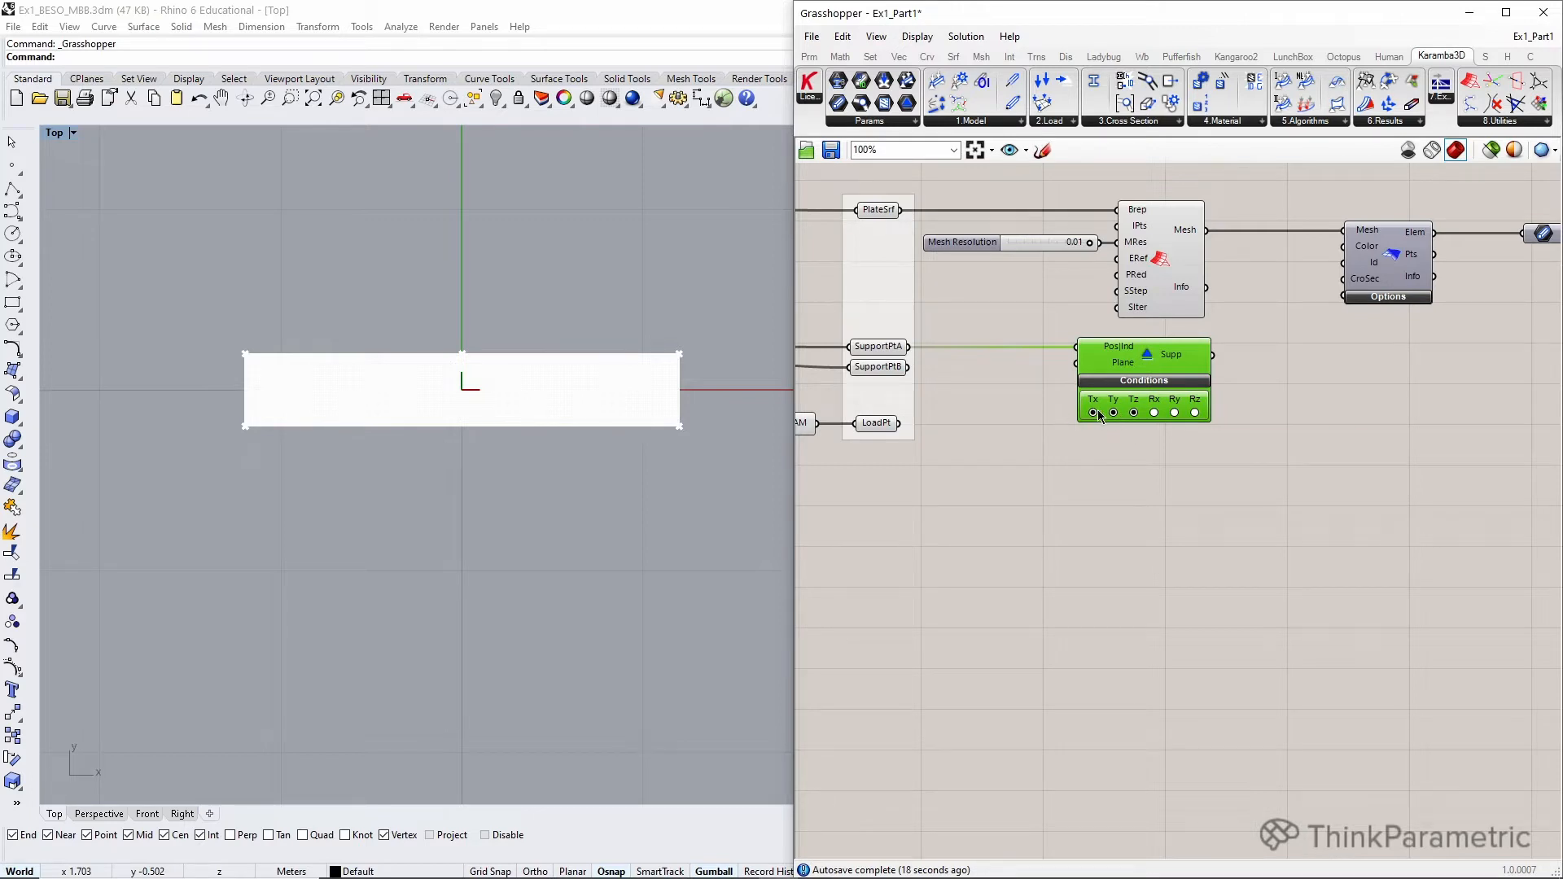
pyautogui.click(1196, 413)
pyautogui.moveTo(1165, 459); pyautogui.dragTo(1180, 437, button='right')
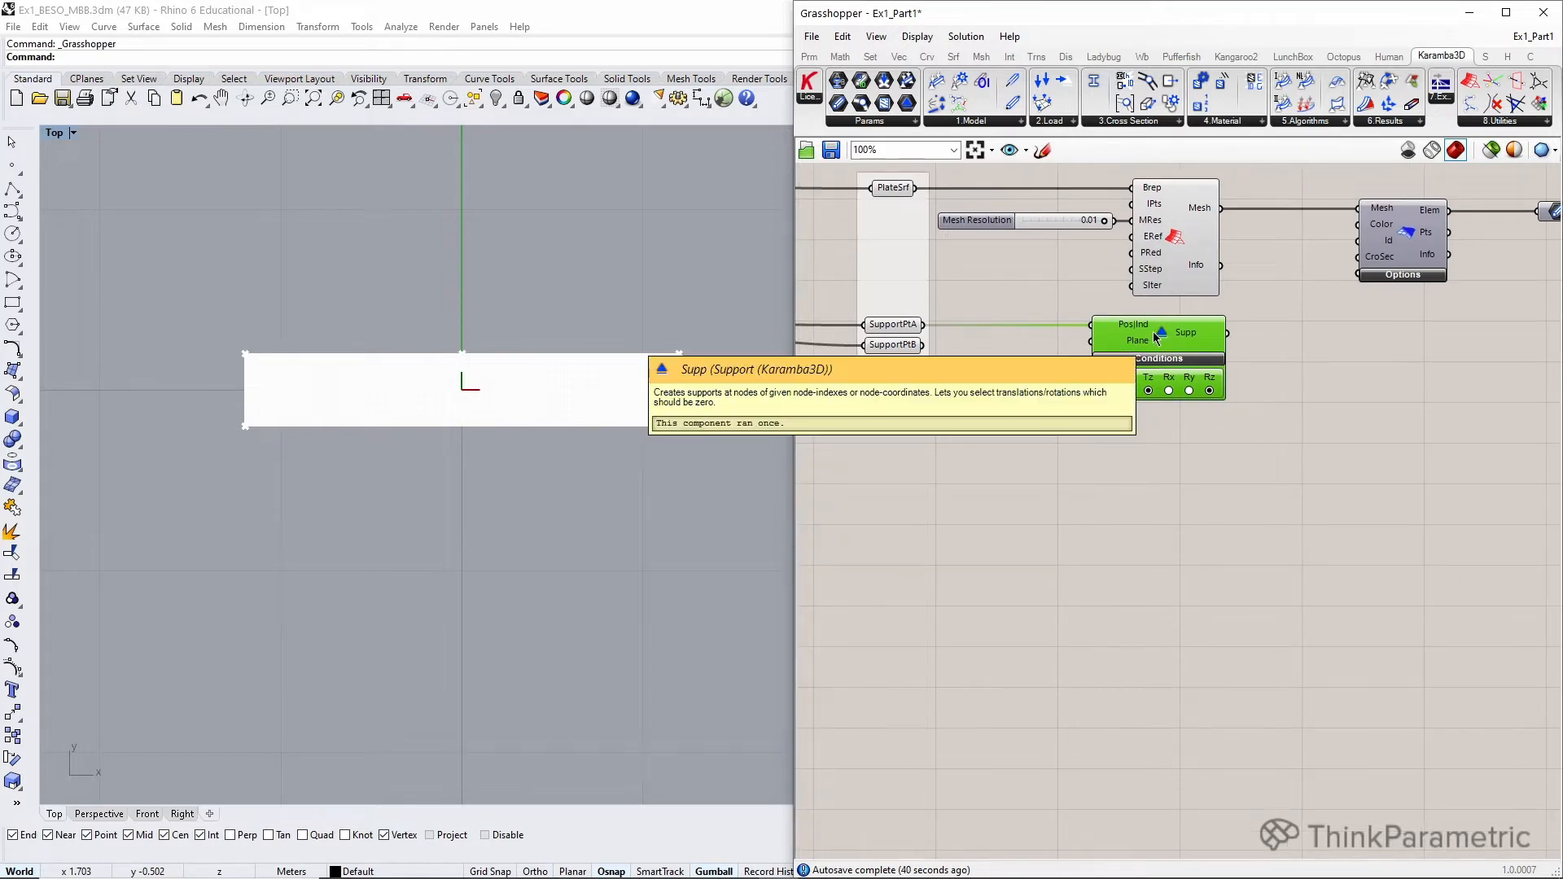
# - Duplicate the Support component below the original, feed the copy from SupportPtB instead and release its Tx condition
pyautogui.keyDown('alt'); pyautogui.moveTo(1153, 330); pyautogui.dragTo(1155, 427); pyautogui.keyUp('alt')
pyautogui.click(1017, 443)
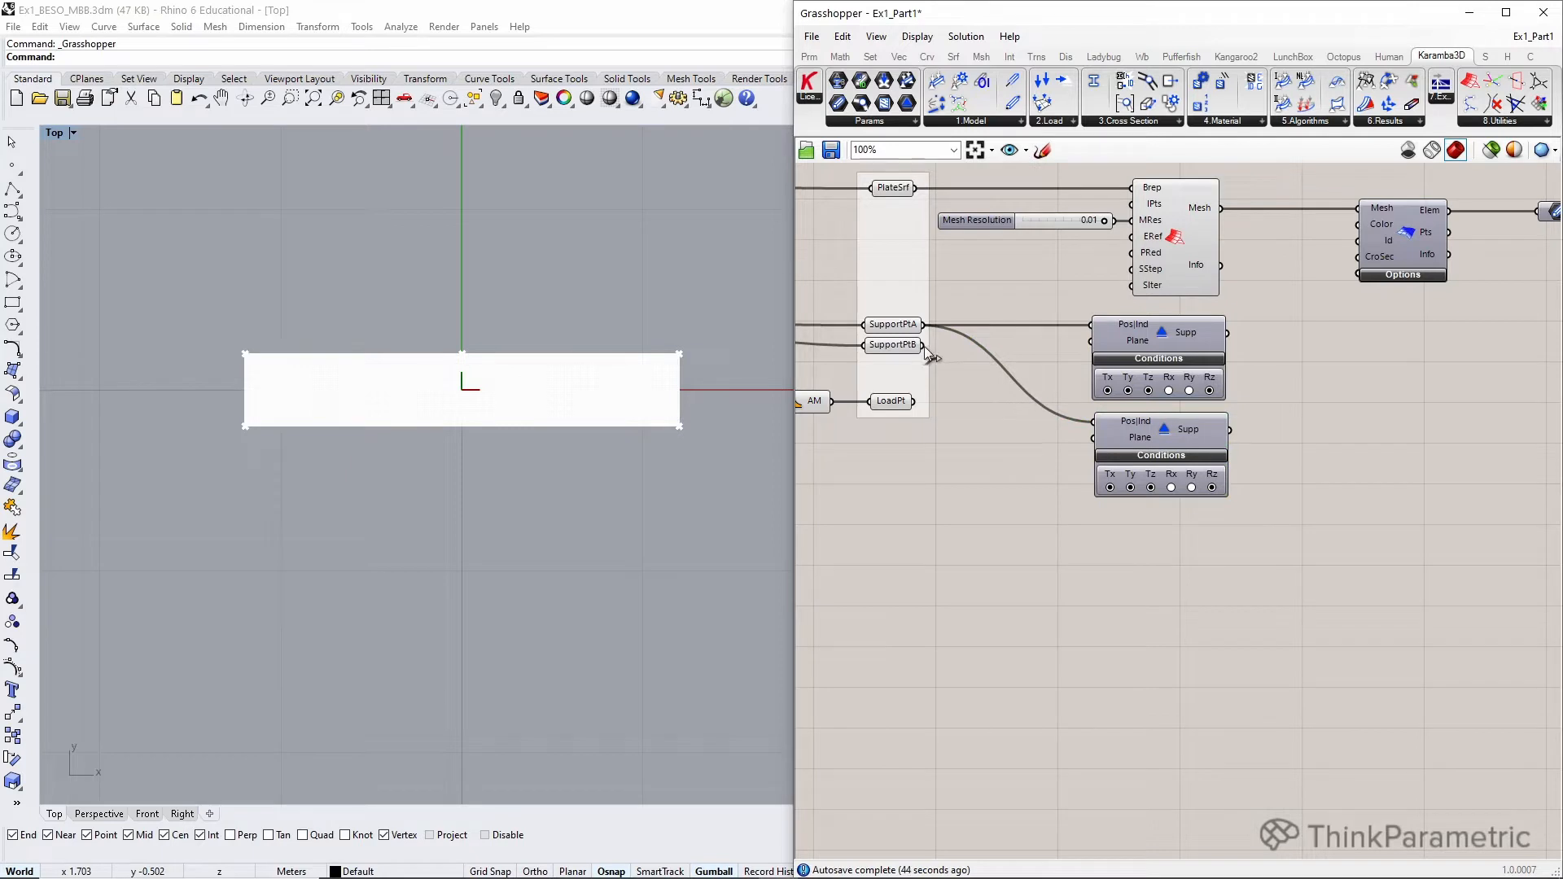
pyautogui.keyDown('shift'); pyautogui.moveTo(922, 345); pyautogui.dragTo(1093, 422); pyautogui.keyUp('shift')
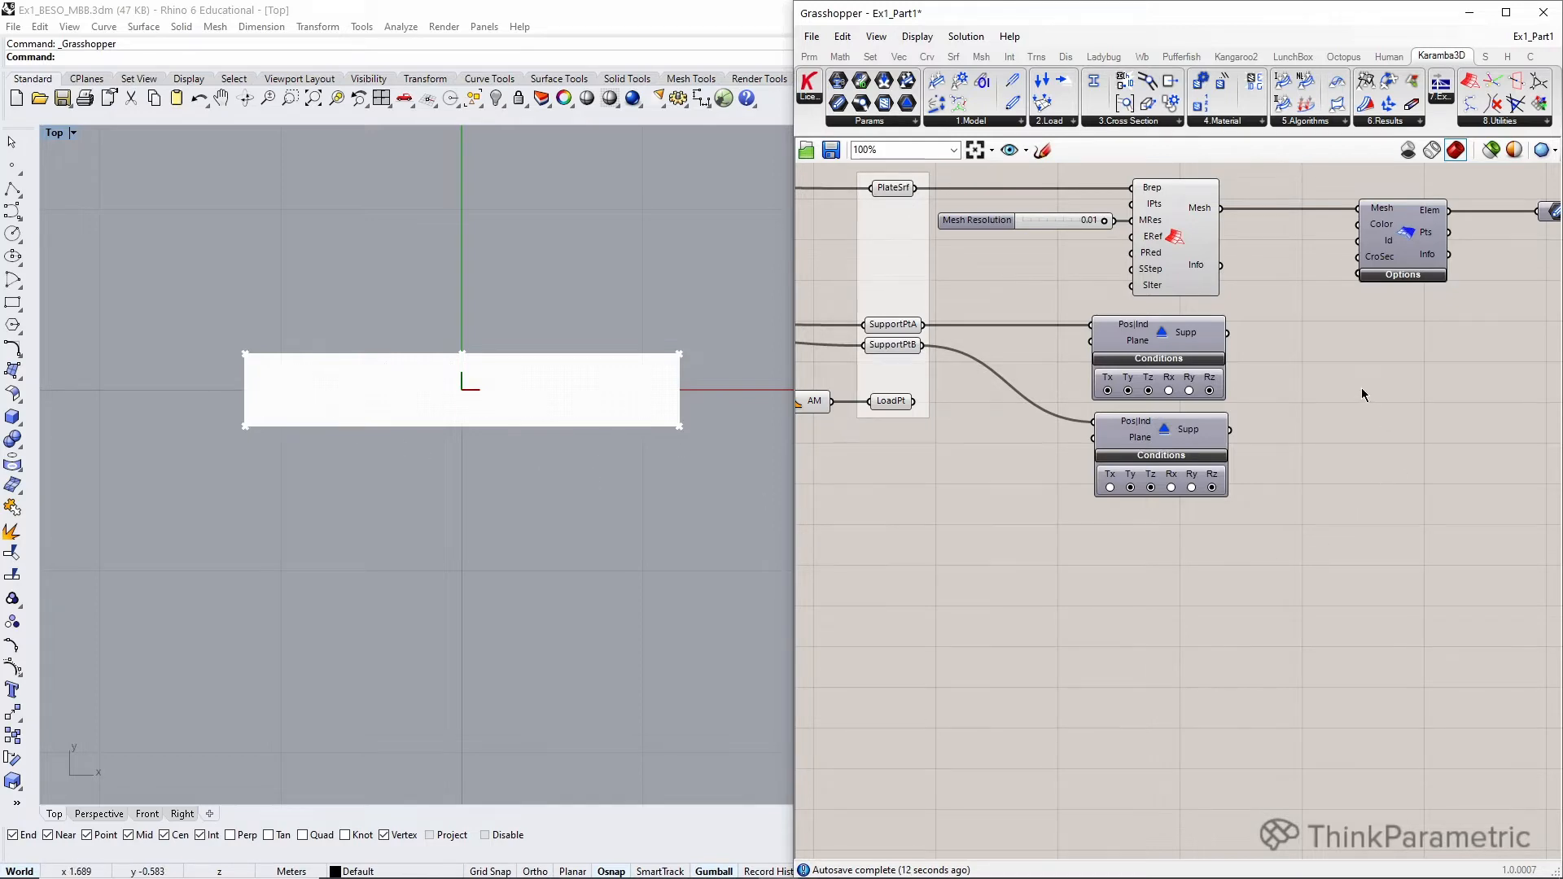
# - Add a Karamba3D Support parameter beneath the Element parameter, feed it both Supp outputs and align it with the first one
pyautogui.click(857, 119)
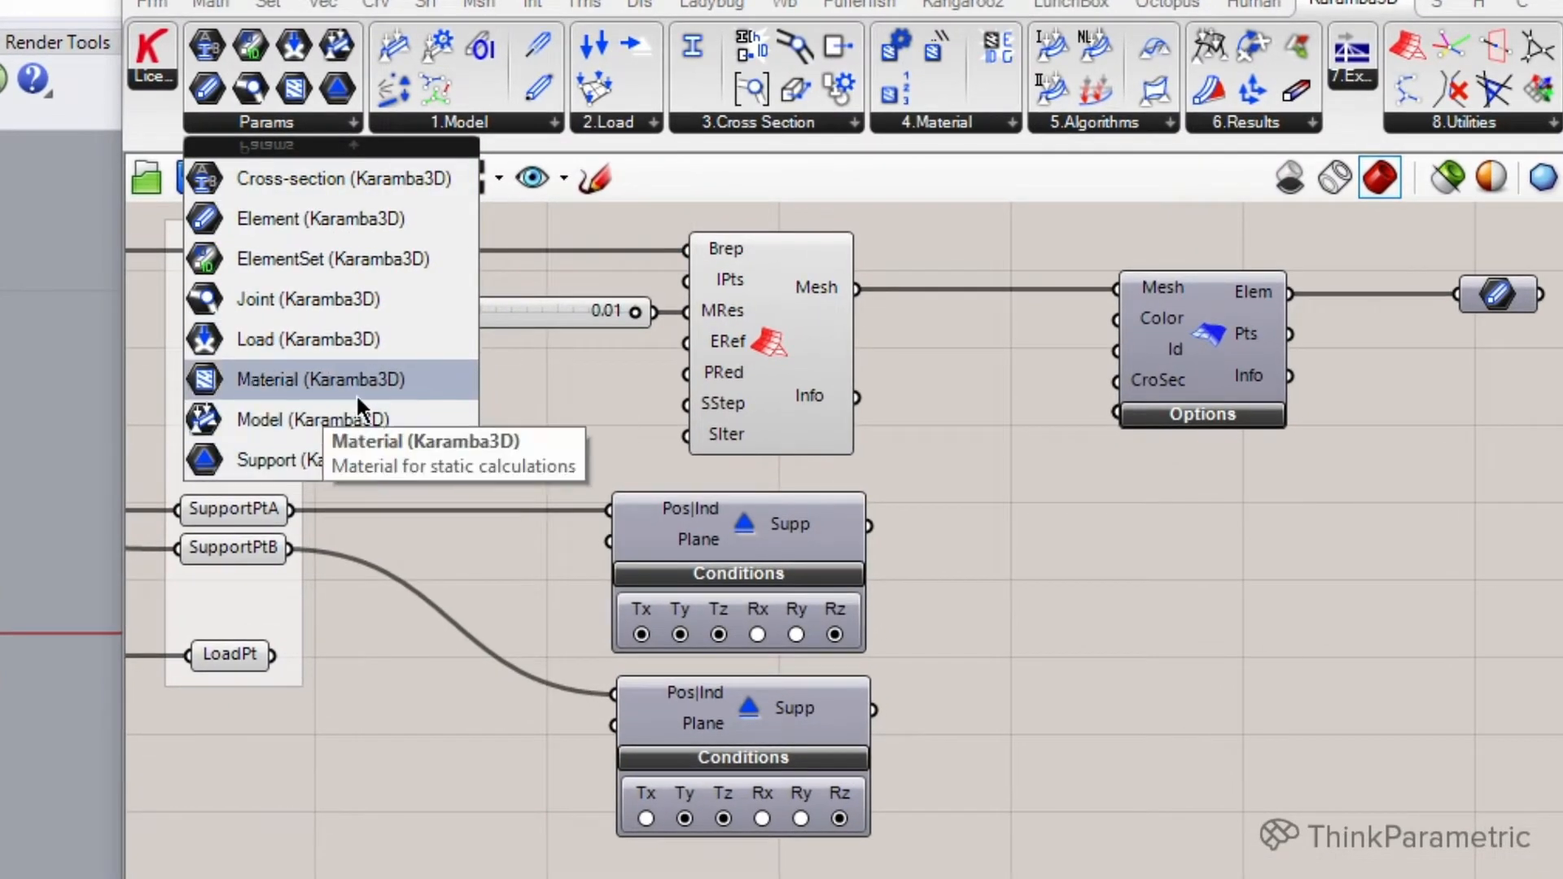
pyautogui.click(350, 459)
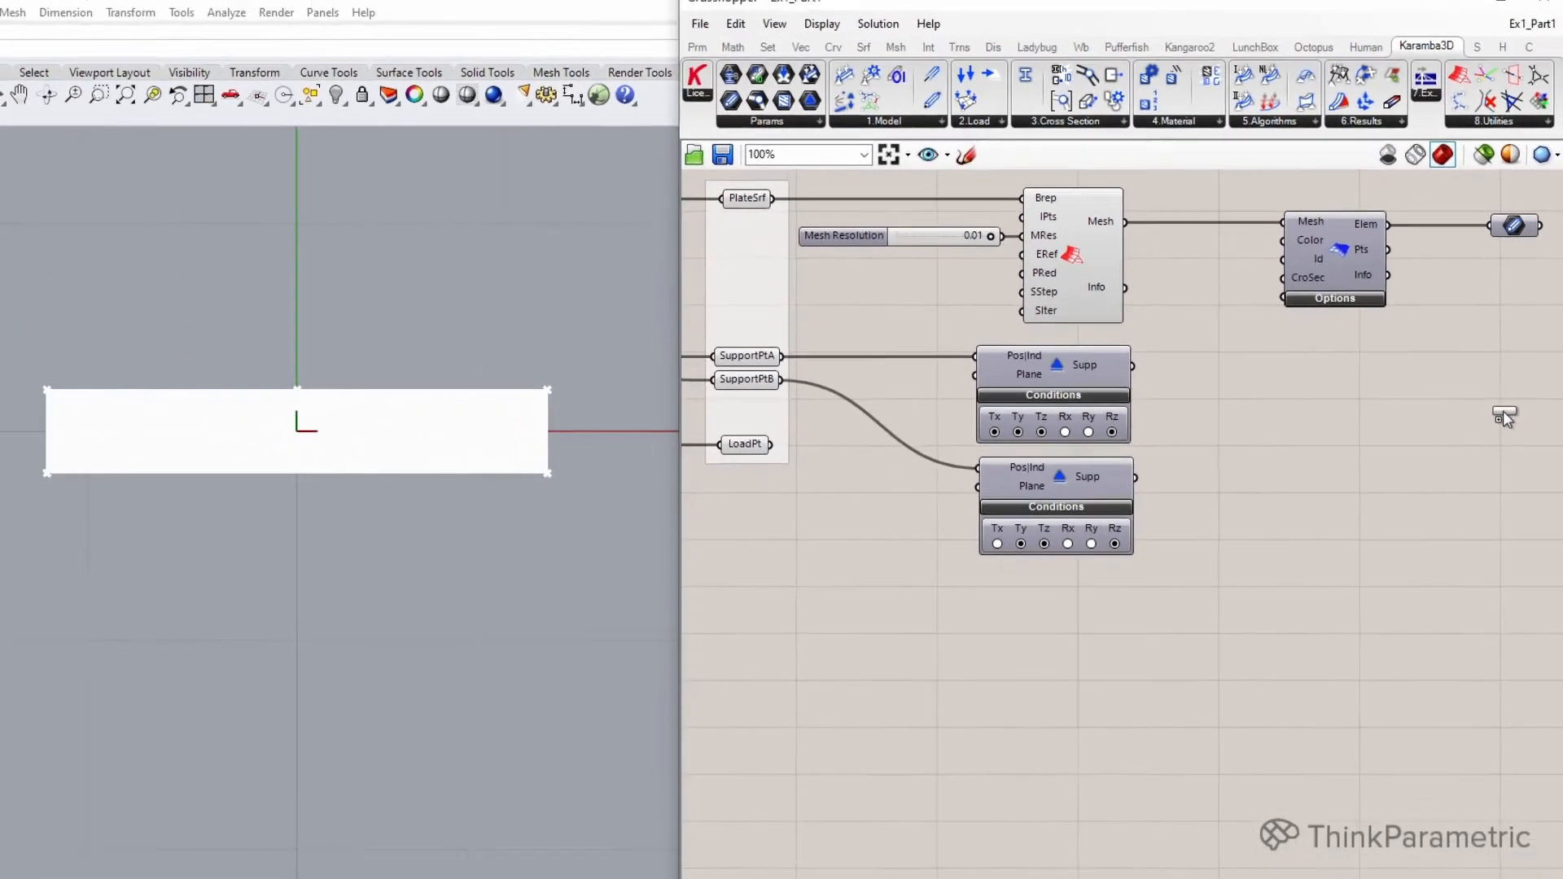
pyautogui.click(1504, 417)
pyautogui.moveTo(1132, 366); pyautogui.dragTo(1480, 412)
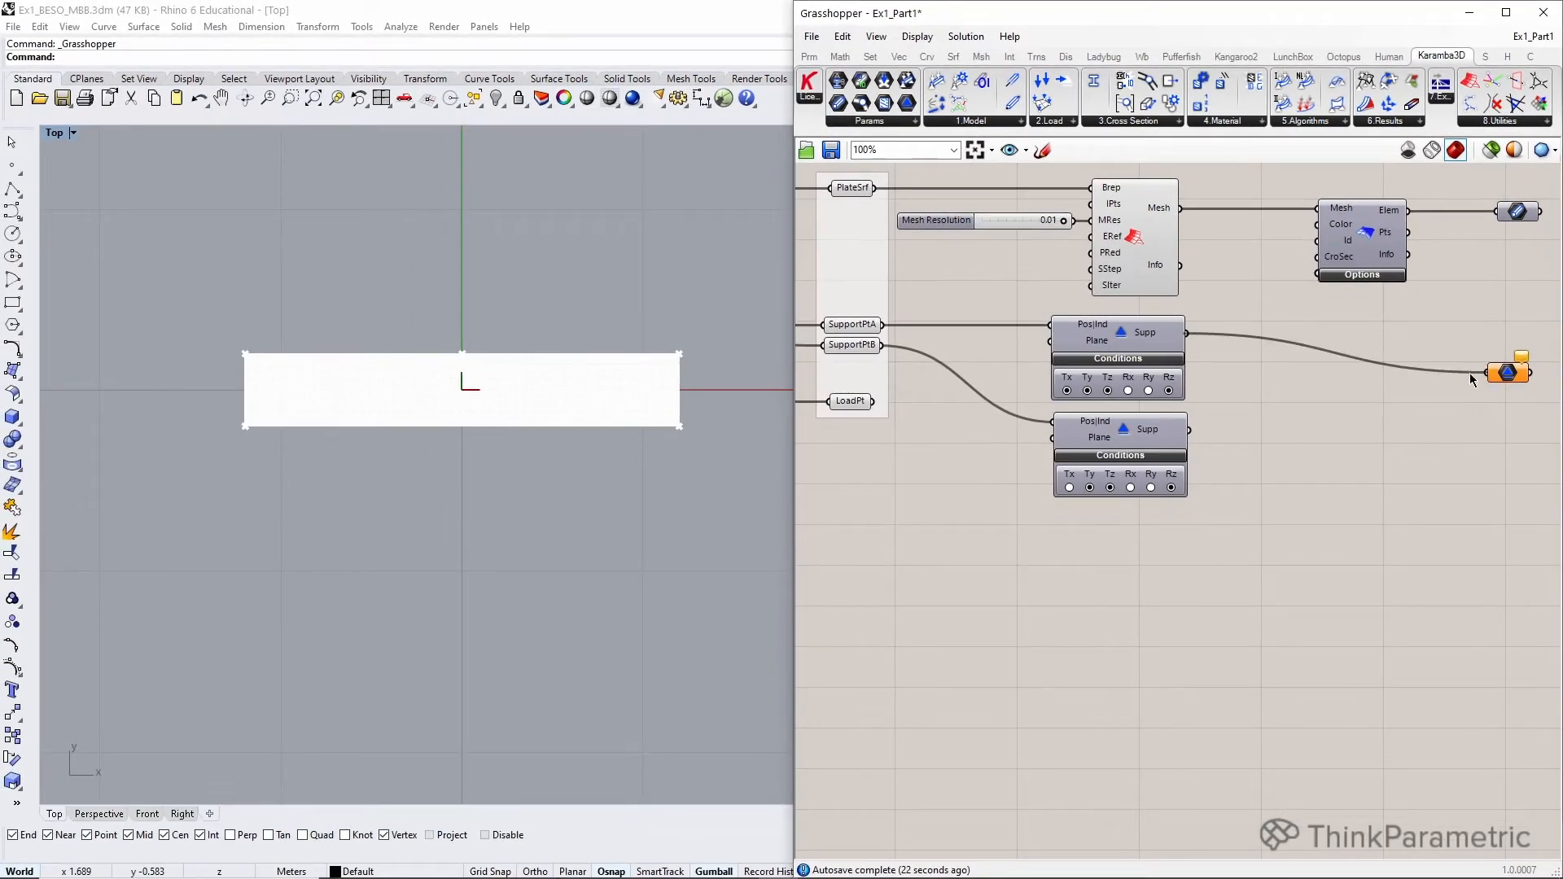
pyautogui.moveTo(1189, 430); pyautogui.dragTo(1514, 340)
pyautogui.click(1103, 568)
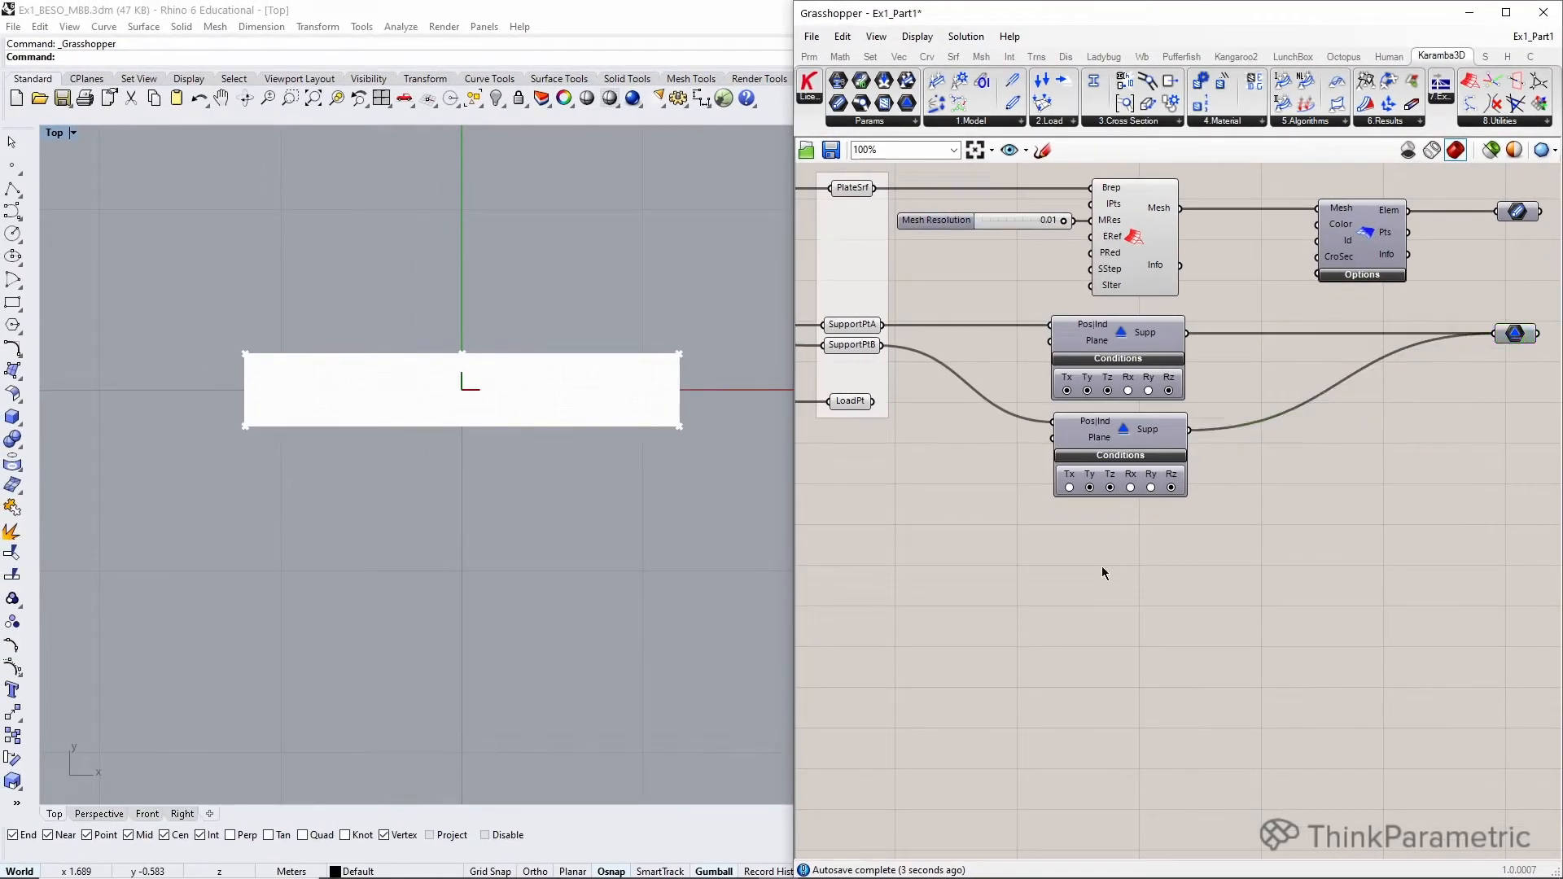
# - Add a Karamba3D Loads component below the two Support components and set its type of load to Point
pyautogui.moveTo(1066, 580); pyautogui.dragTo(1105, 534, button='right')
pyautogui.doubleClick(1106, 533)
pyautogui.write('load')
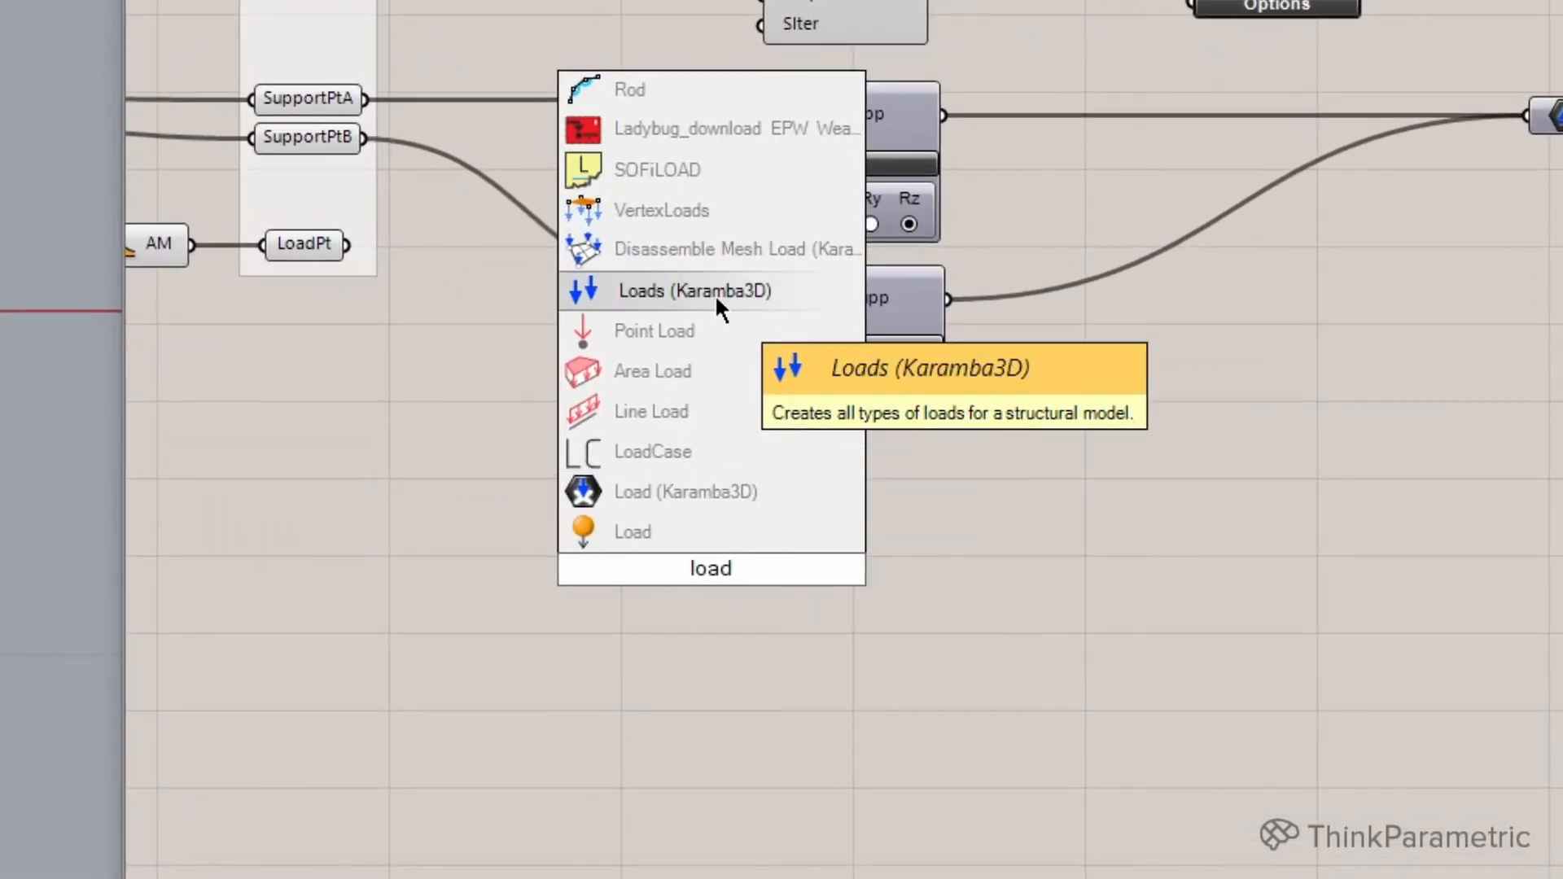
pyautogui.click(656, 295)
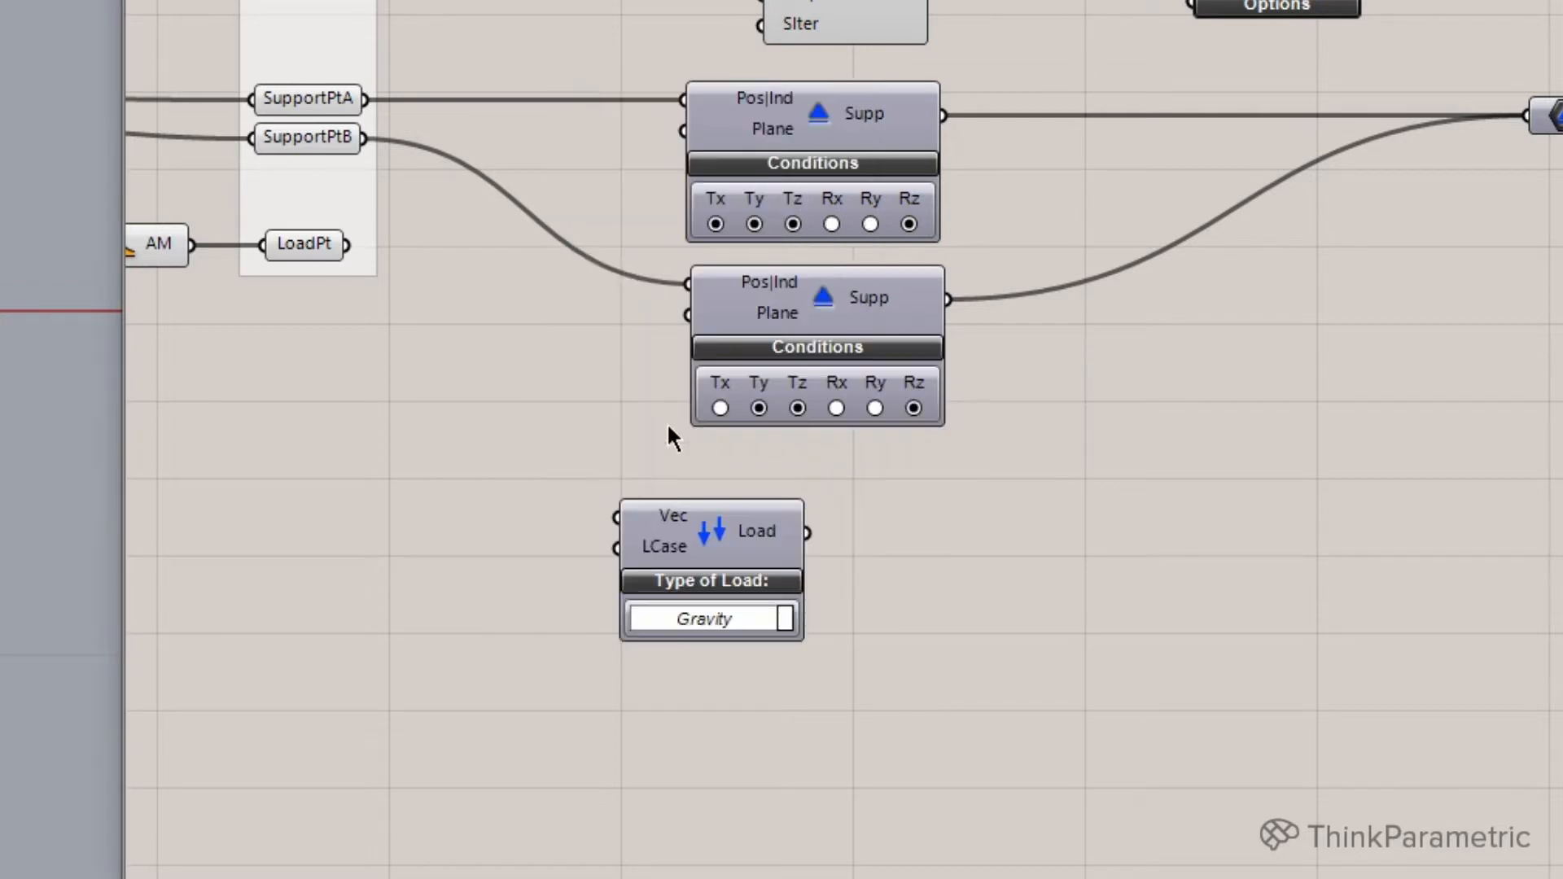
pyautogui.moveTo(705, 574); pyautogui.dragTo(754, 580)
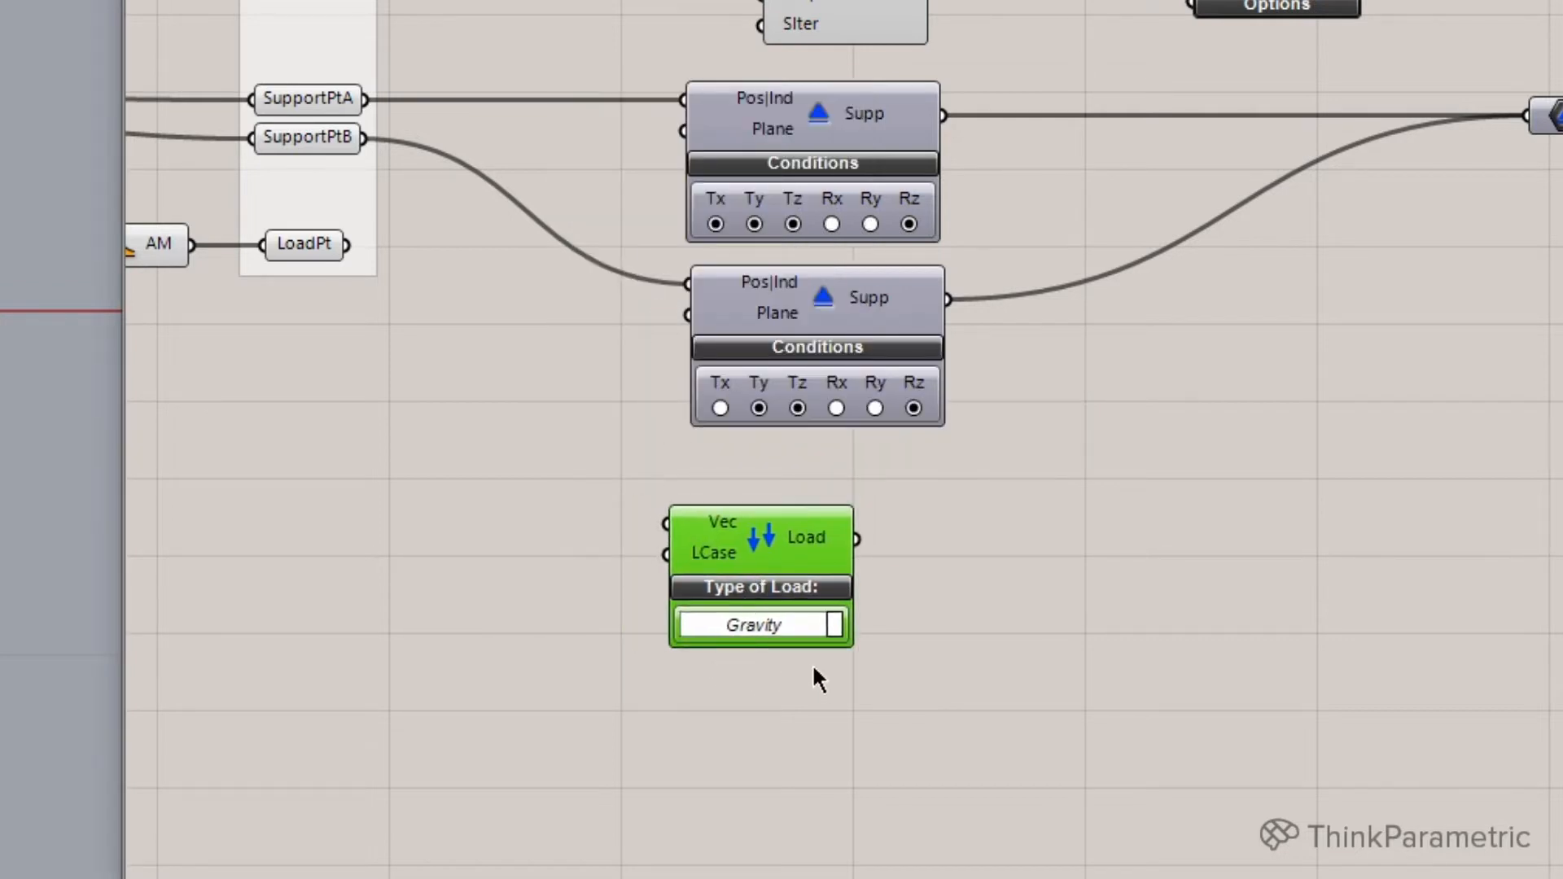
pyautogui.click(733, 627)
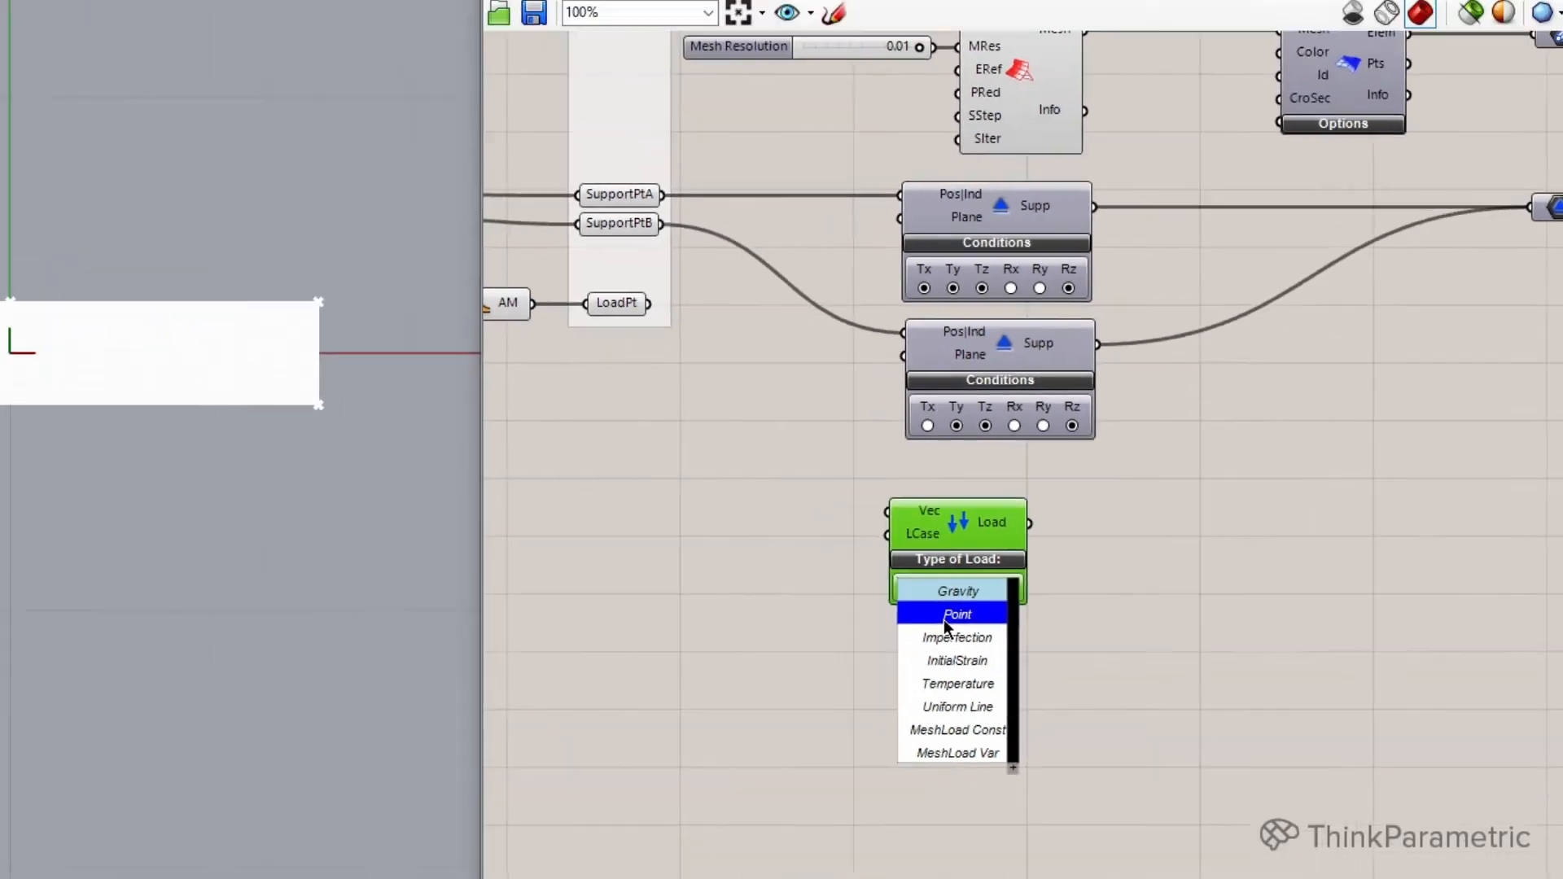
pyautogui.click(945, 617)
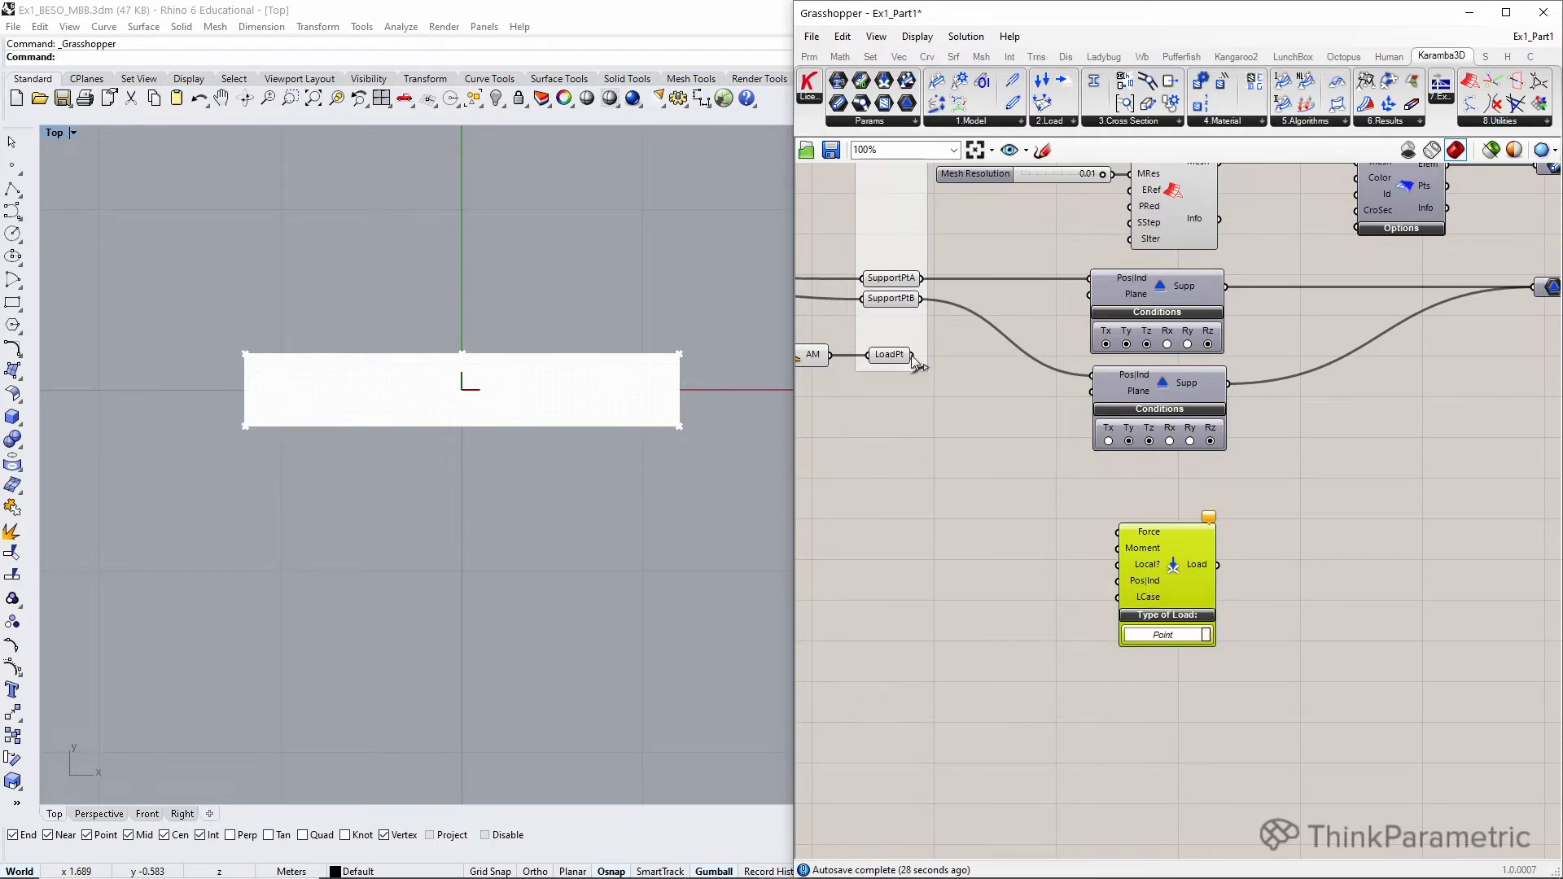
# - Feed LoadPt into the point load's Pos|Ind input and a new Unit Y vector into its Force input
pyautogui.moveTo(913, 355); pyautogui.dragTo(1117, 585)
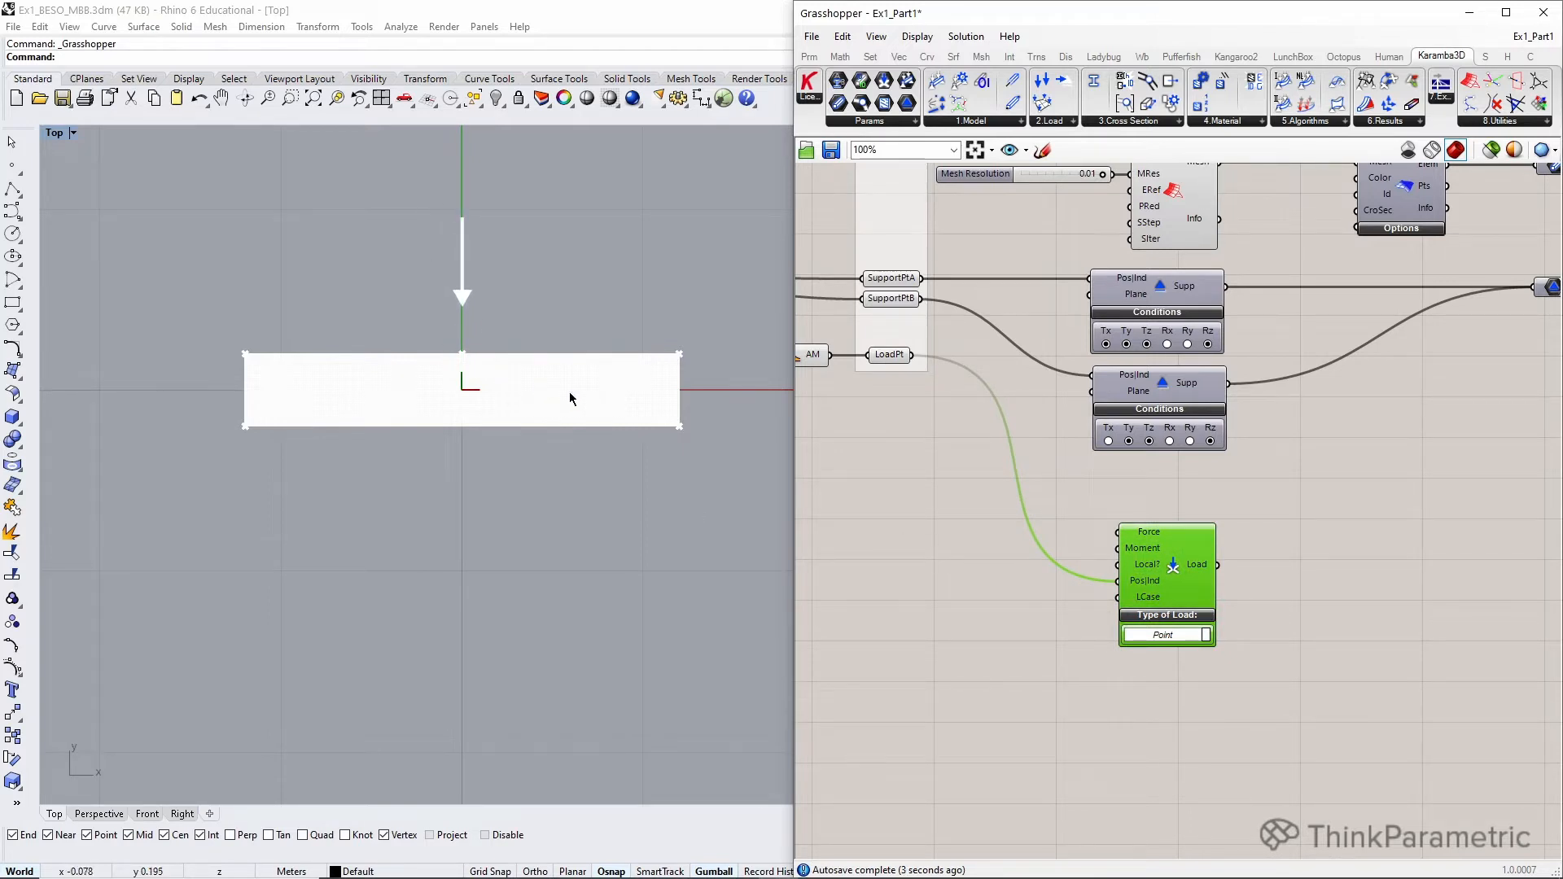
pyautogui.doubleClick(955, 569)
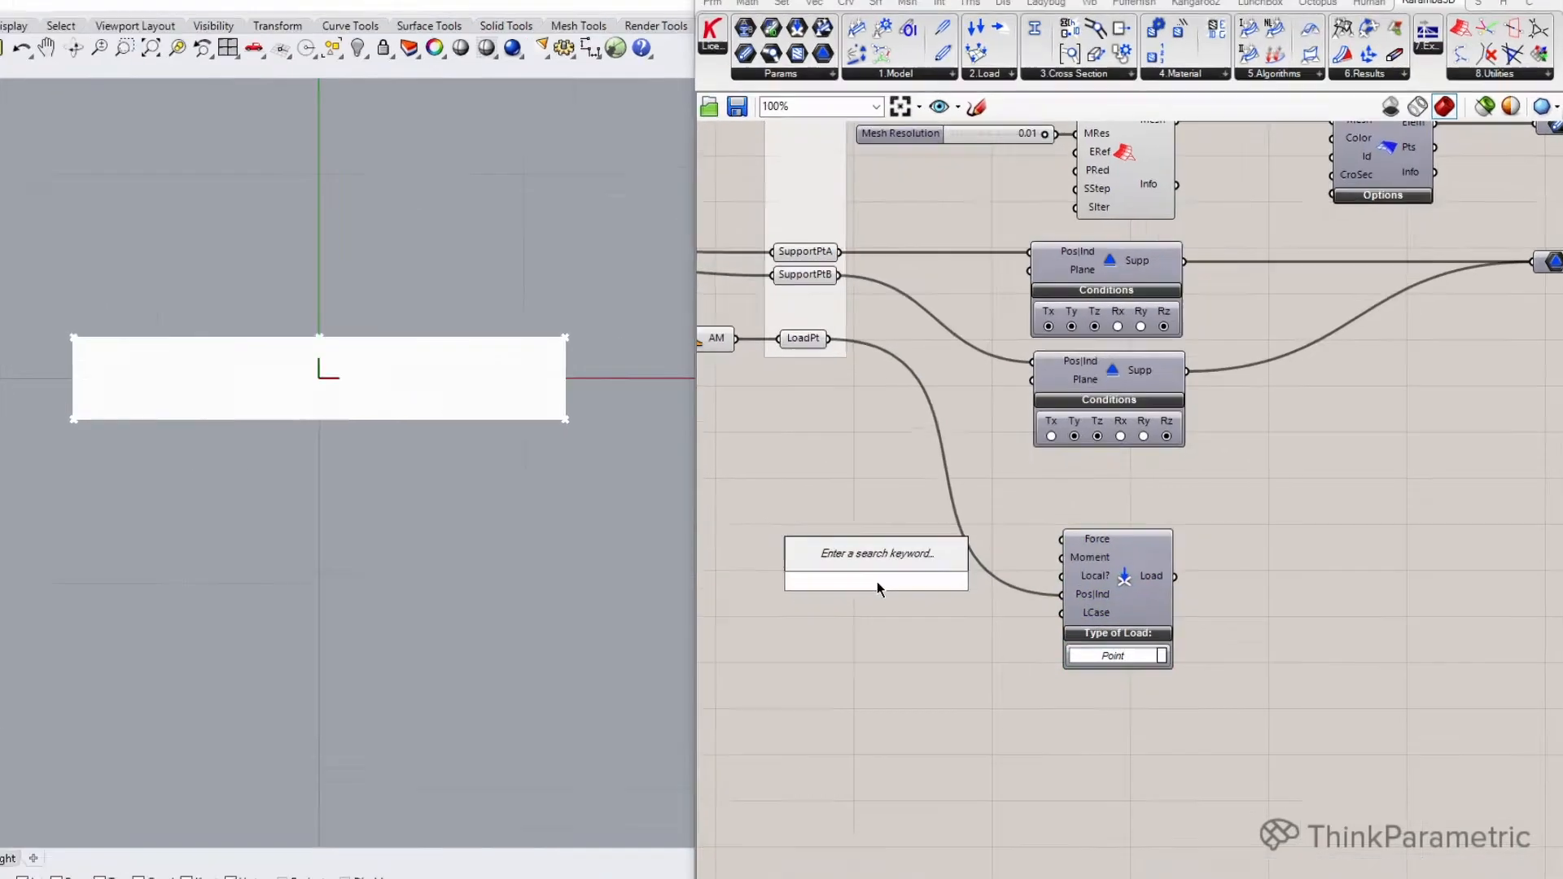
pyautogui.write('y')
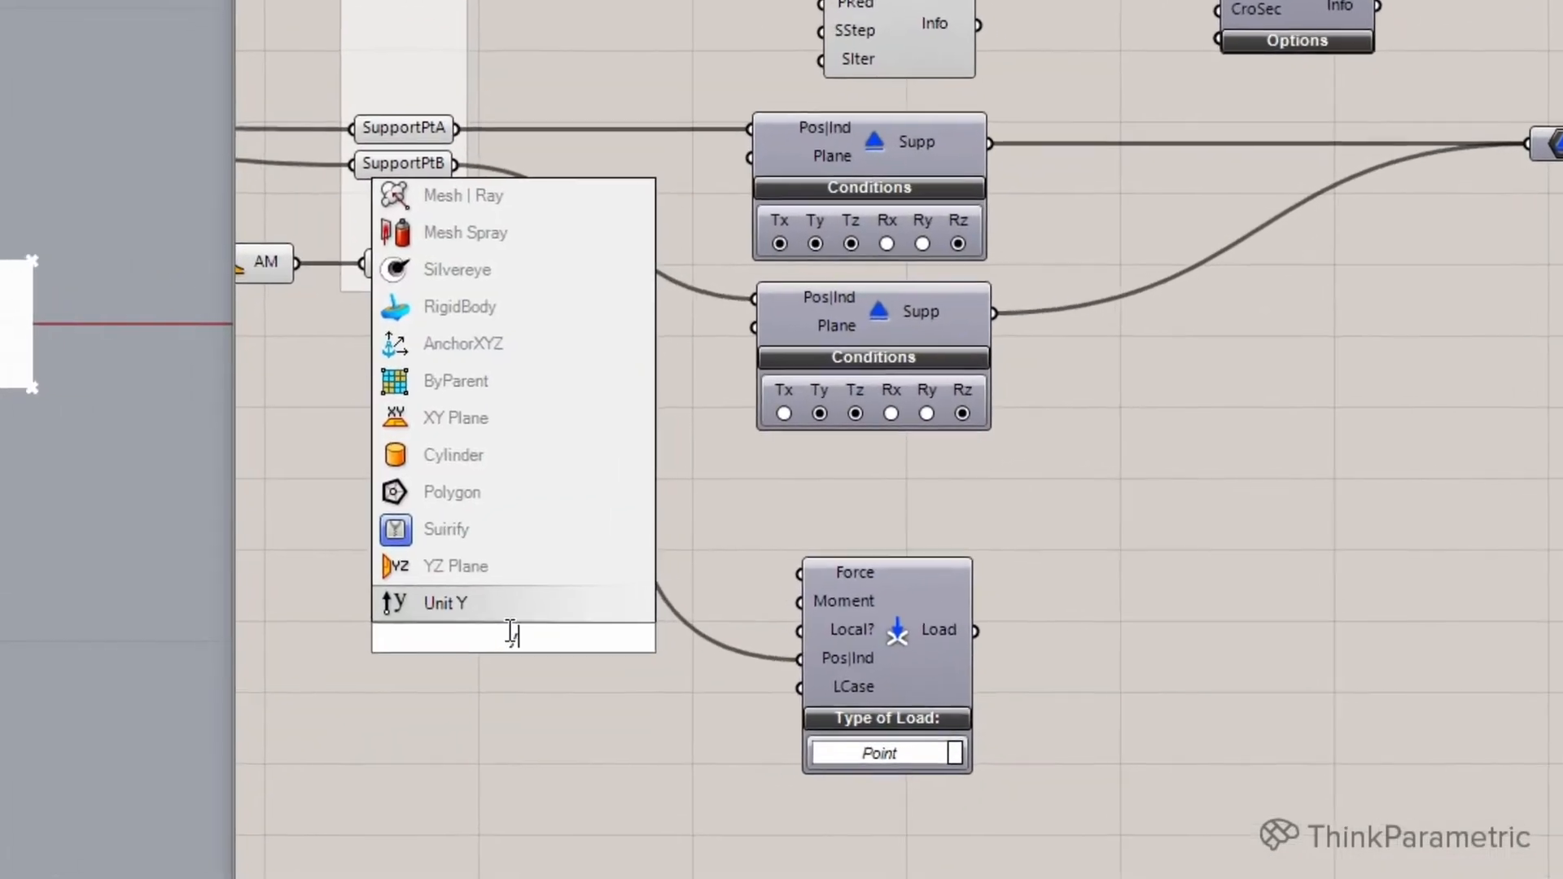
pyautogui.press('Return')
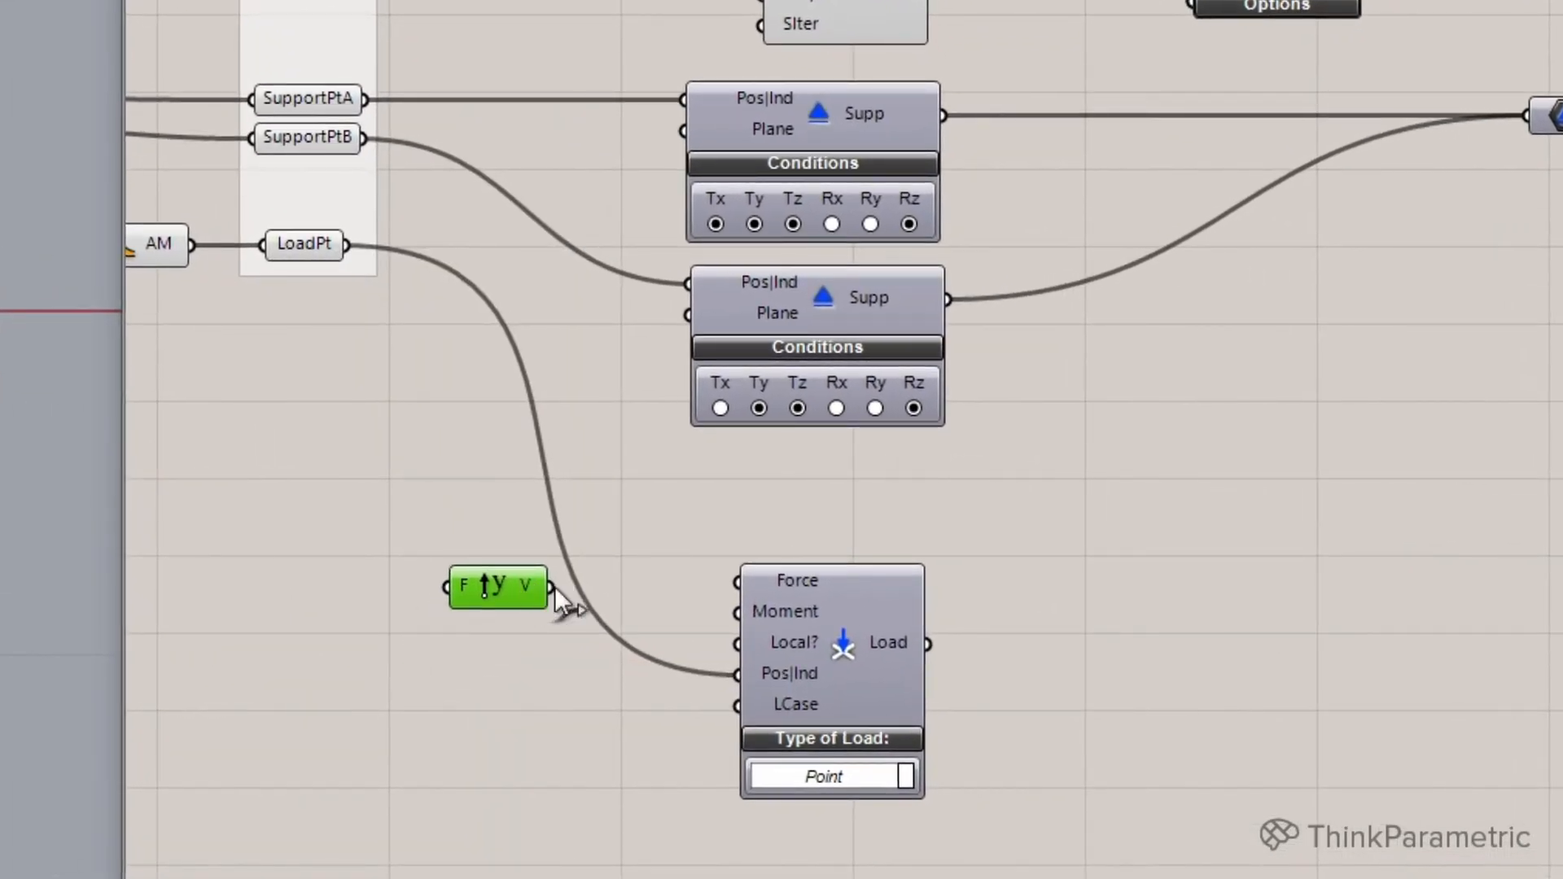
pyautogui.moveTo(552, 593); pyautogui.dragTo(844, 553)
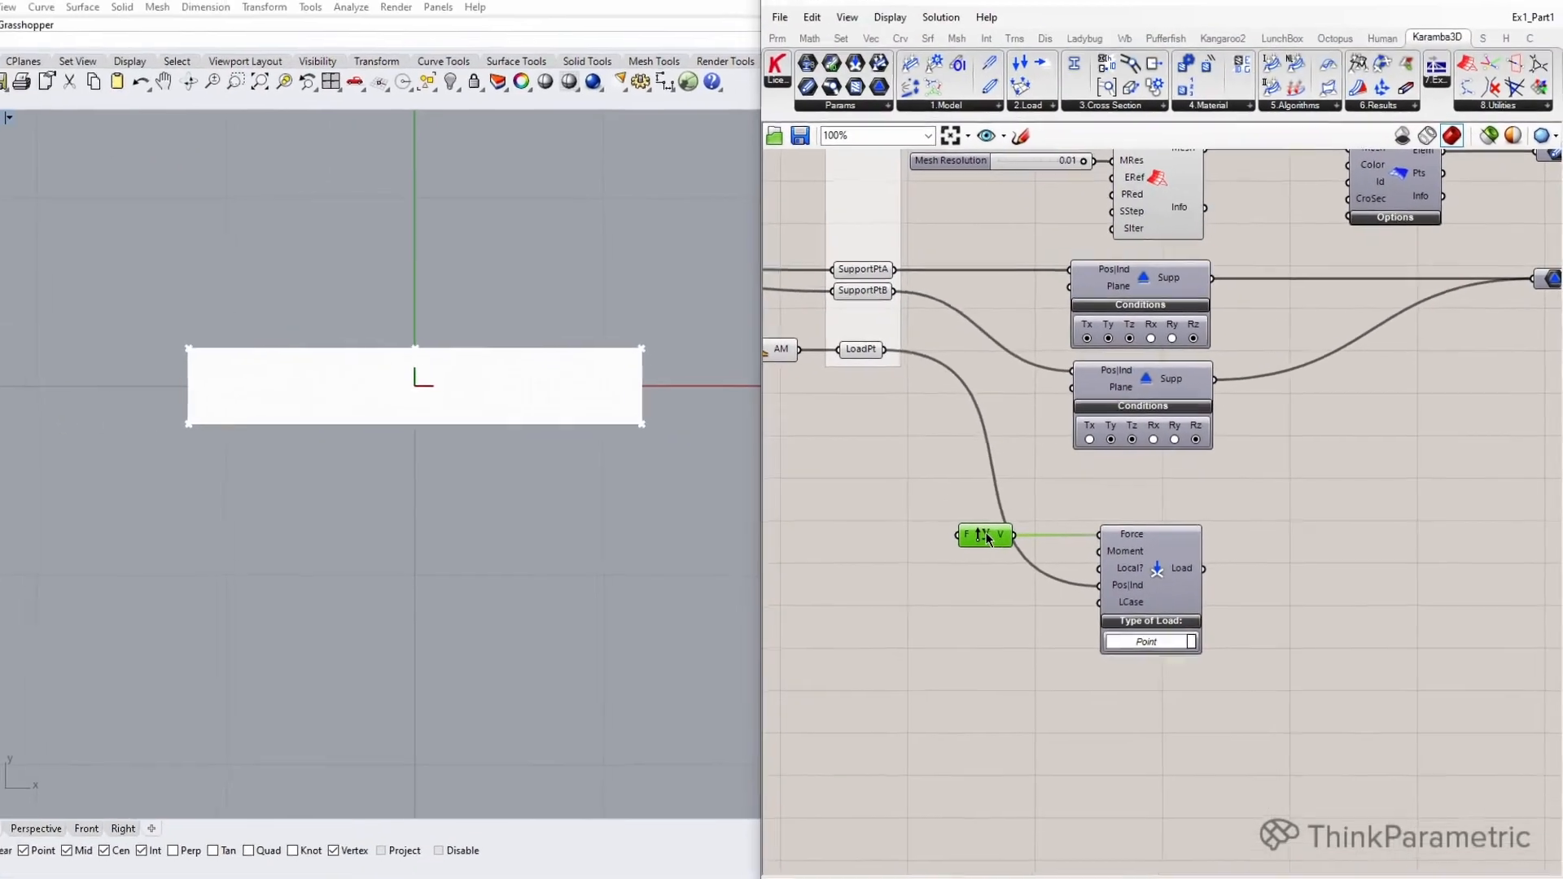
pyautogui.click(723, 592)
pyautogui.moveTo(696, 513); pyautogui.dragTo(800, 513, button='right')
pyautogui.moveTo(1050, 600); pyautogui.dragTo(967, 576, button='right')
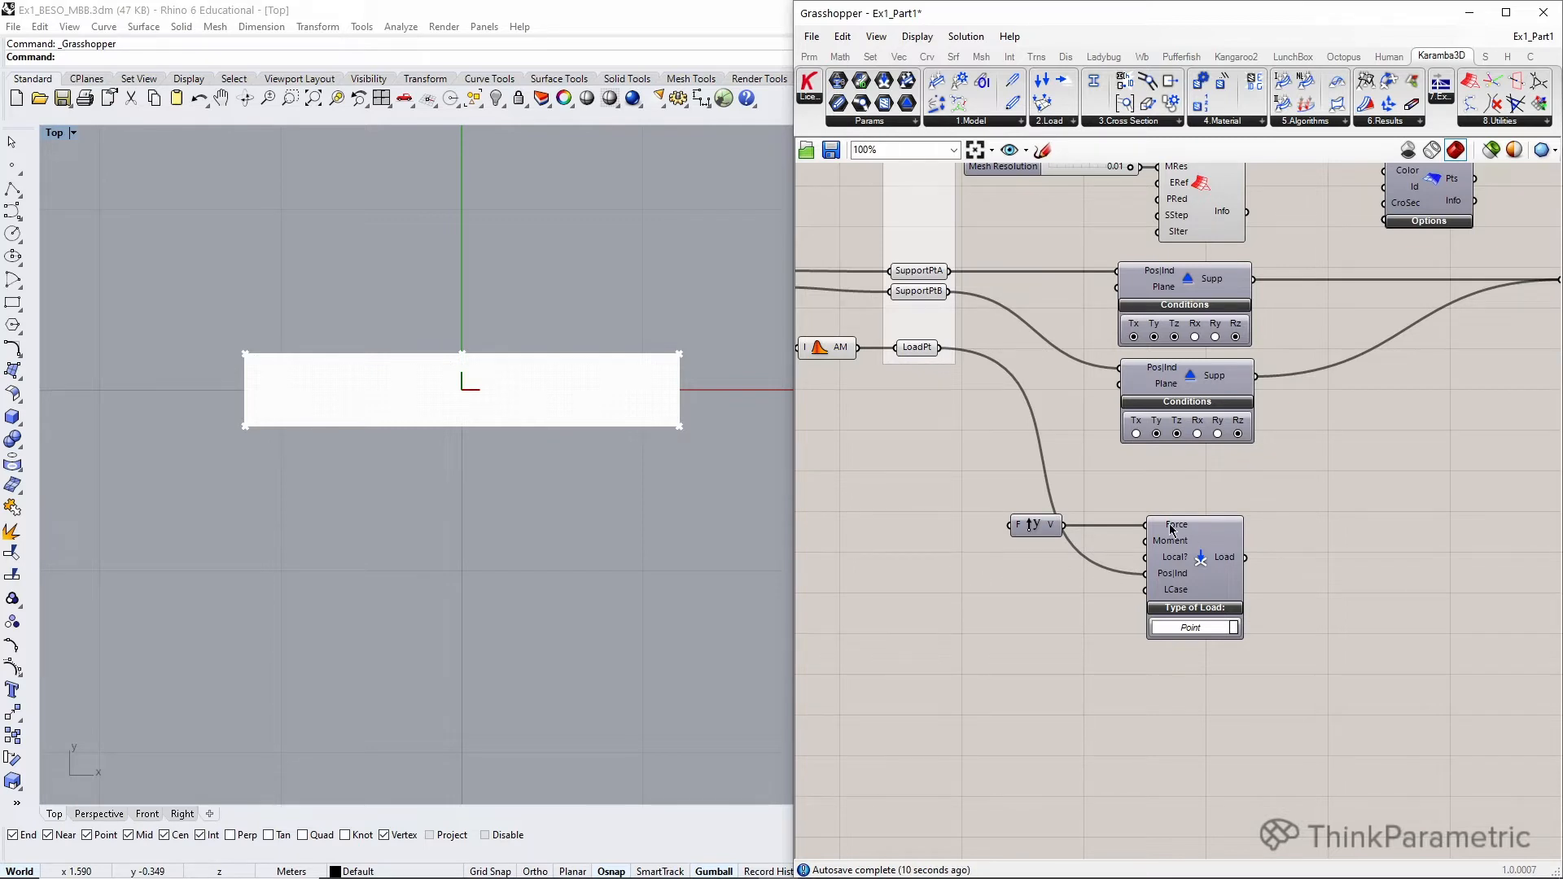
# - Add a number slider with value 1 and connect it to the F input of the Unit Y vector
pyautogui.moveTo(1173, 530)
pyautogui.doubleClick(931, 550)
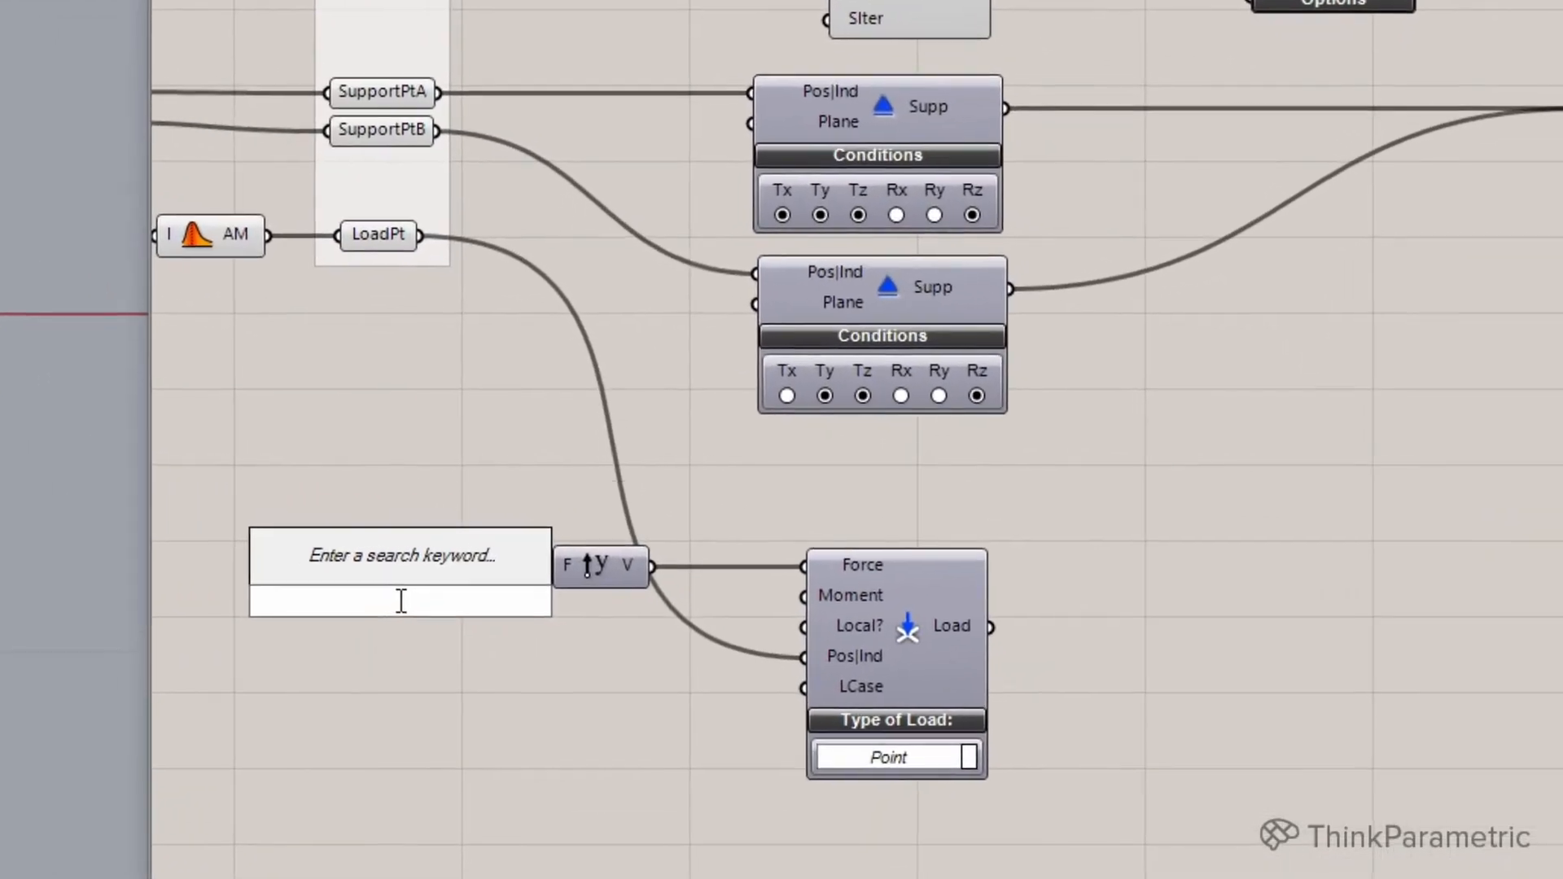
pyautogui.write('1')
pyautogui.press('Return')
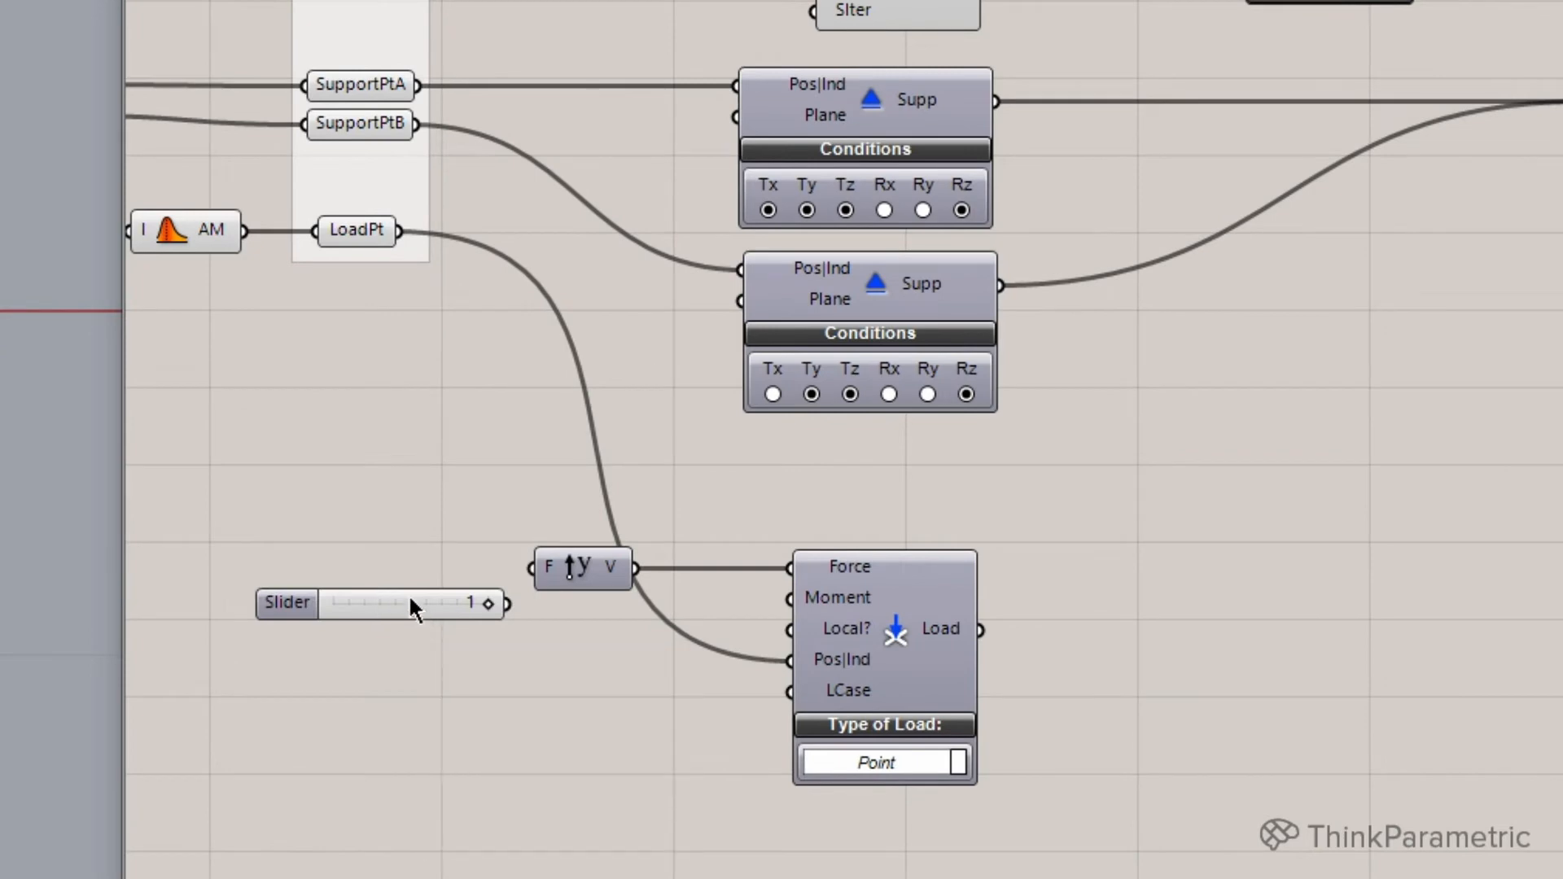
pyautogui.moveTo(413, 601); pyautogui.dragTo(358, 565)
pyautogui.moveTo(452, 569); pyautogui.dragTo(531, 568)
# - Add a Negative component and insert it between the Unit Y vector and the point load's Force input
pyautogui.doubleClick(593, 769)
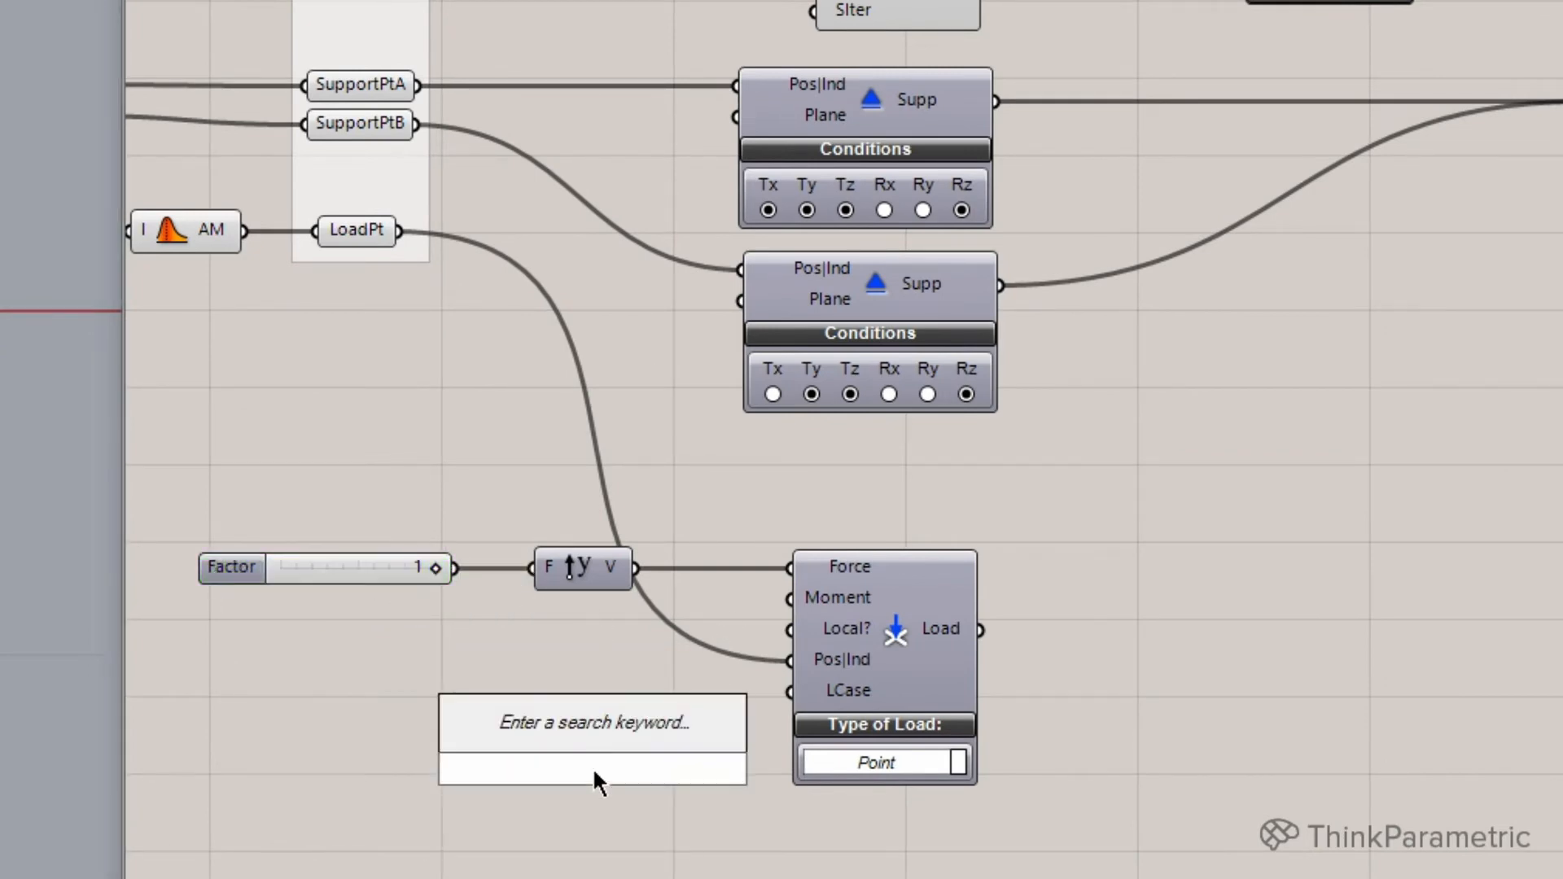
pyautogui.write('Neg')
pyautogui.press('Return')
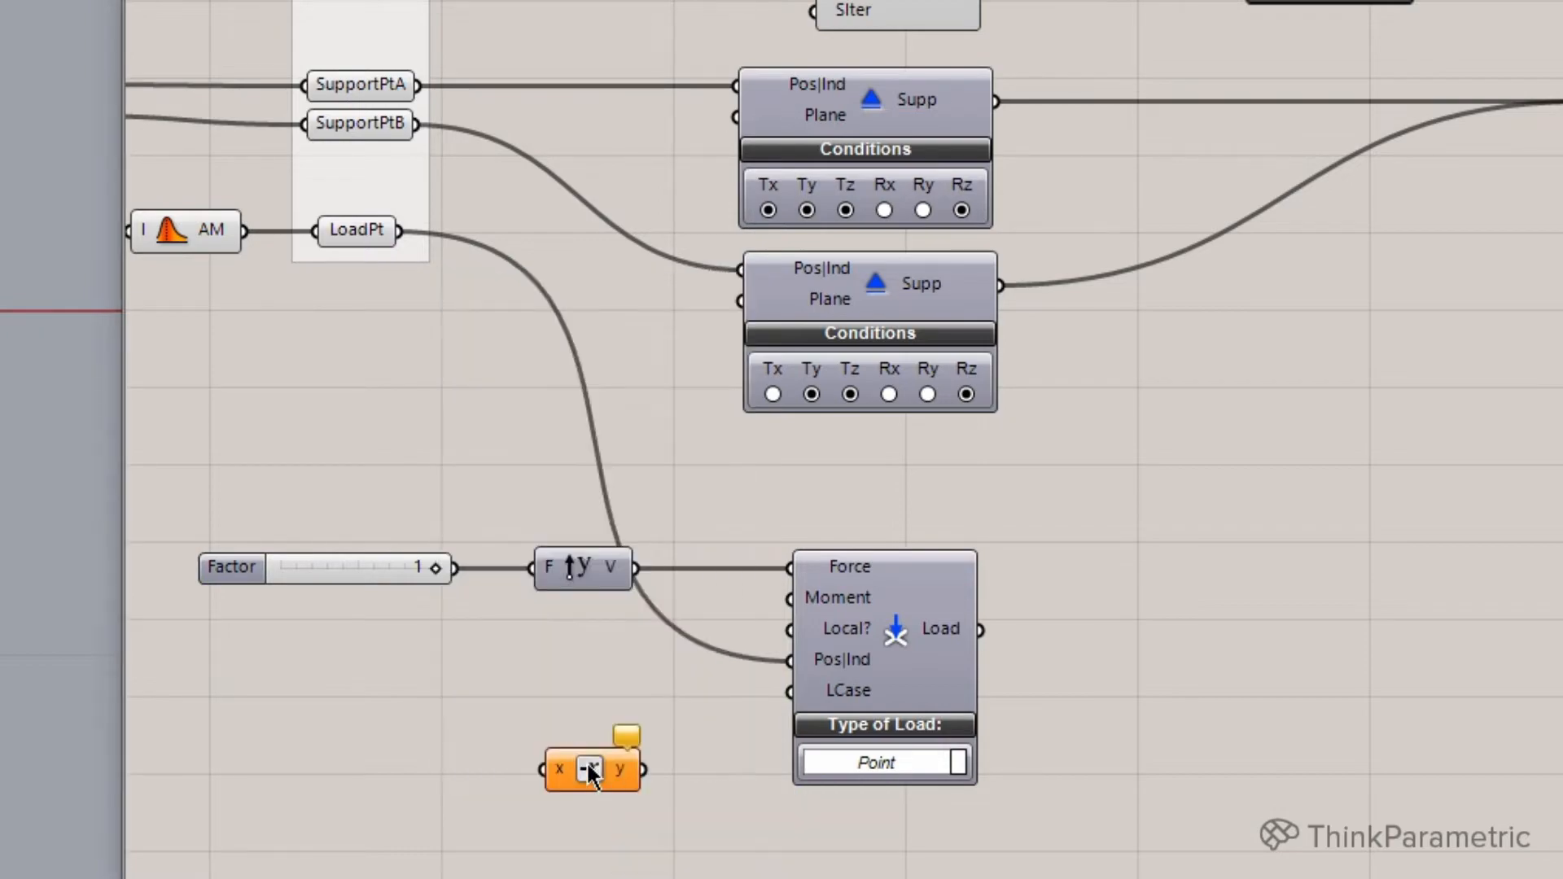
pyautogui.moveTo(588, 769); pyautogui.dragTo(707, 561)
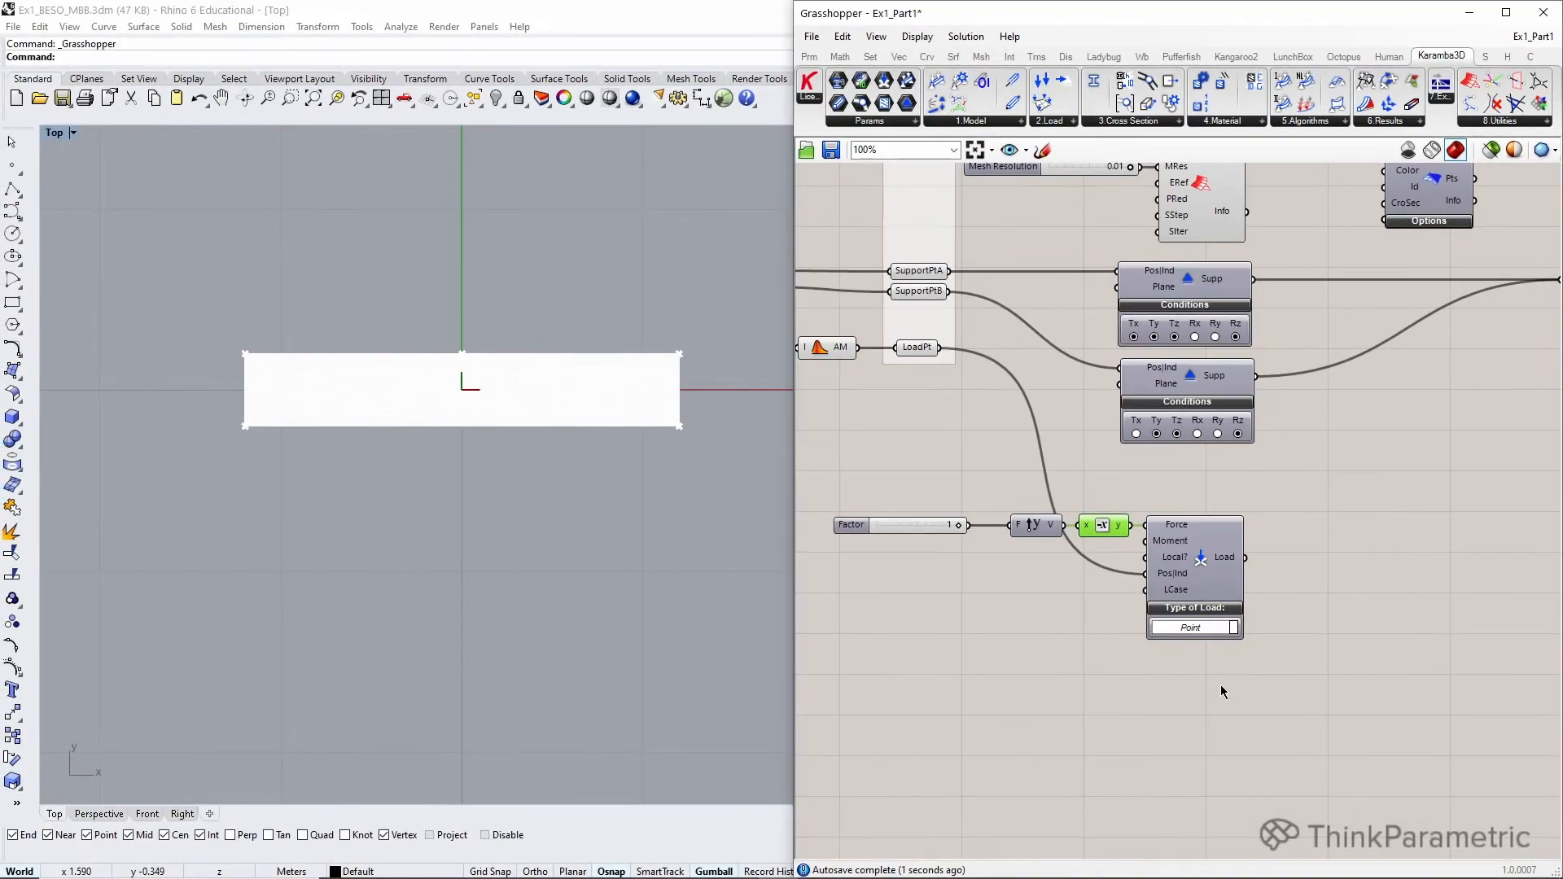
# - Place a Karamba3D Load parameter below the Support parameter and feed it the point load's Load output
pyautogui.moveTo(1322, 521); pyautogui.dragTo(1207, 520, button='right')
pyautogui.click(866, 123)
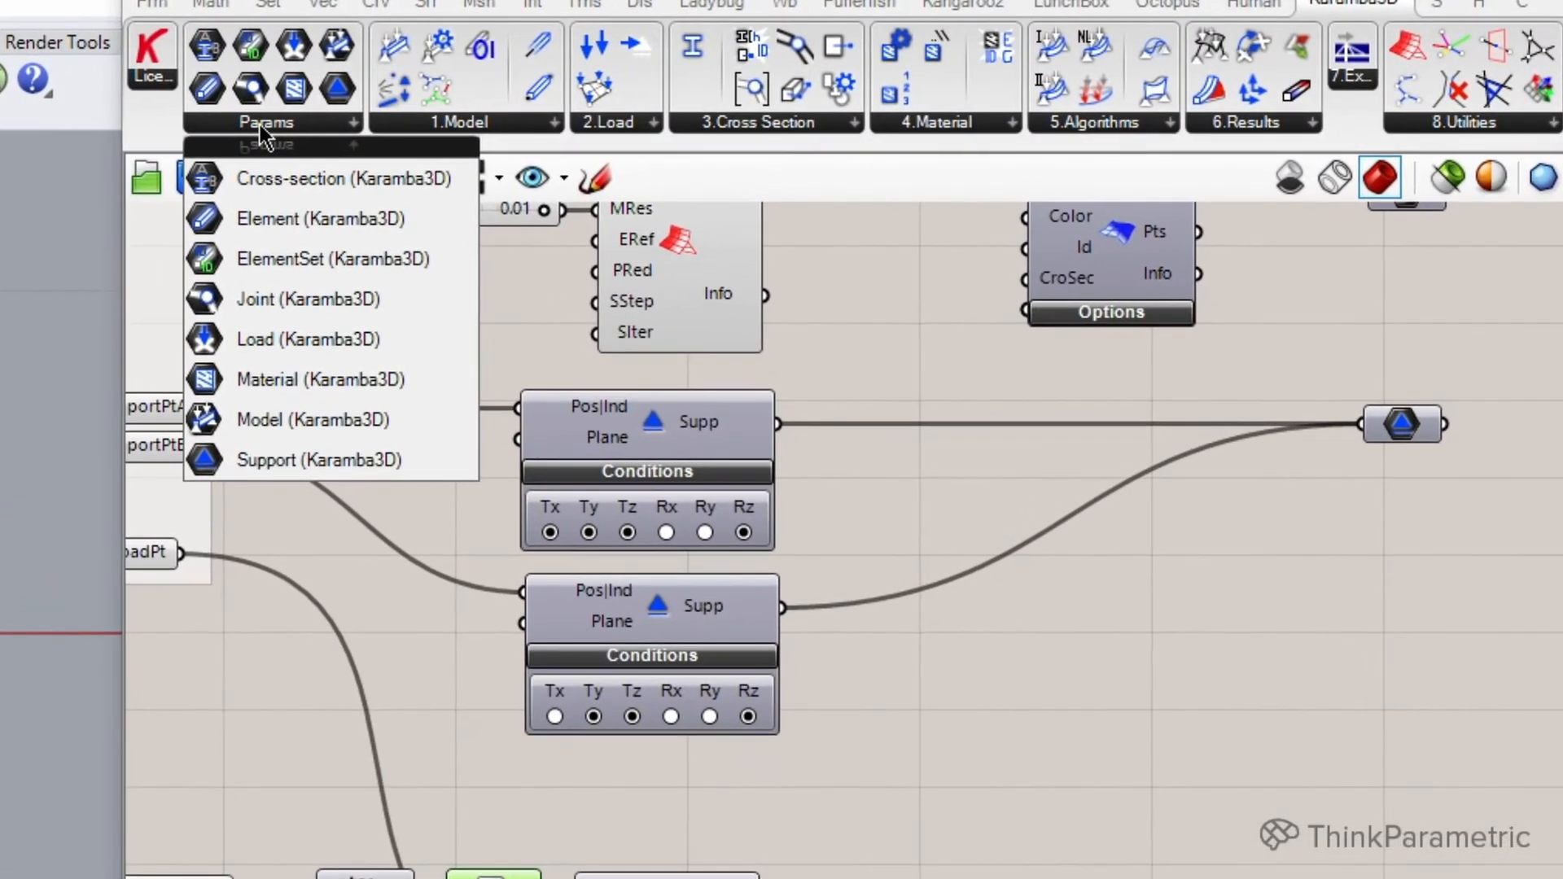
pyautogui.click(293, 338)
pyautogui.click(1430, 561)
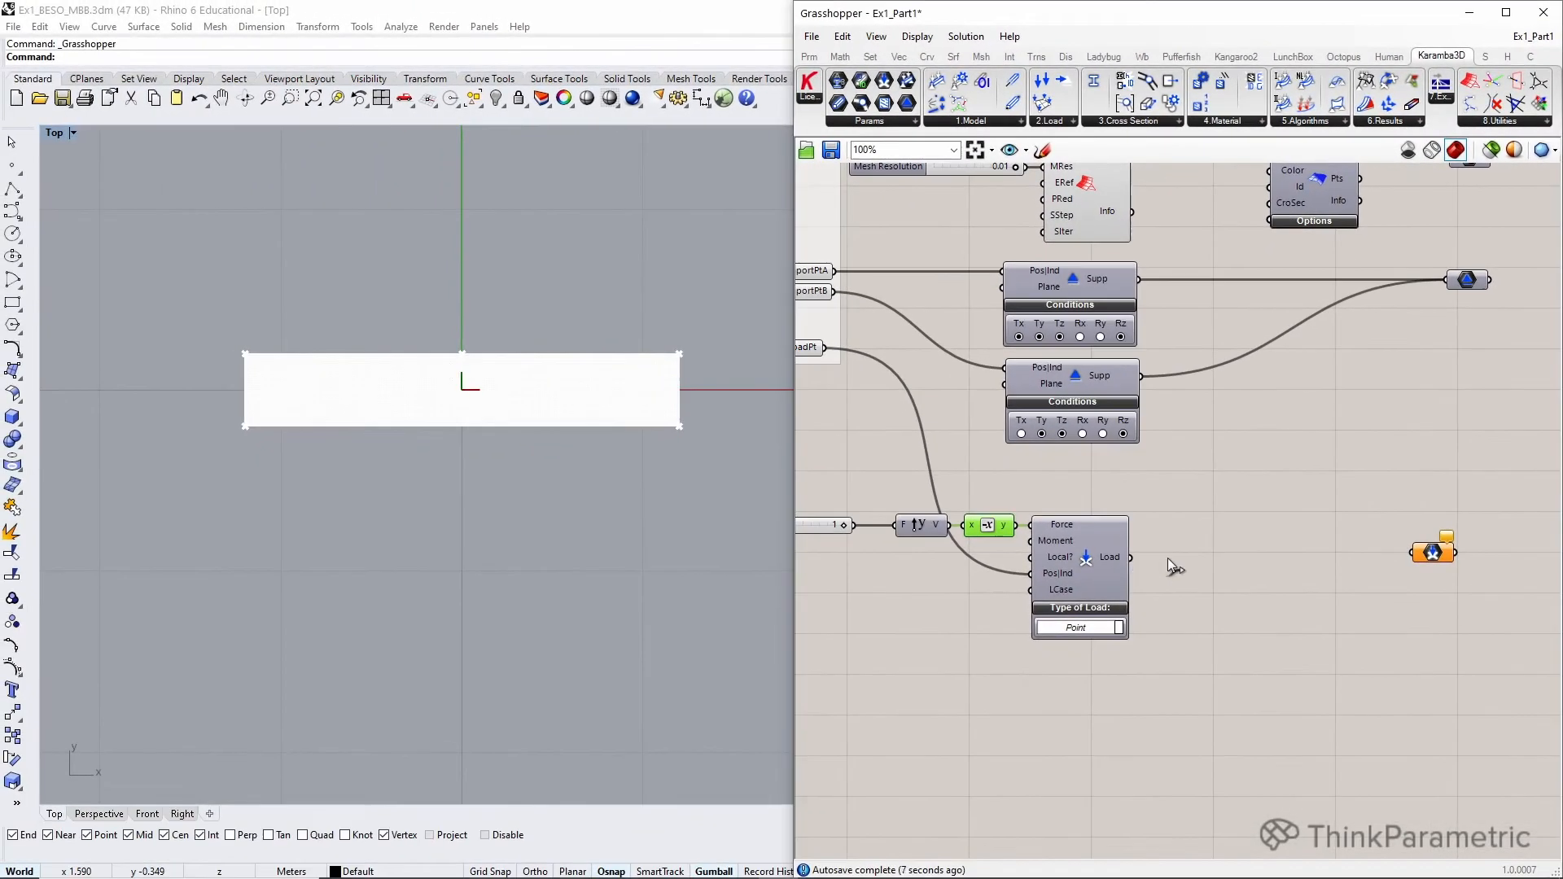
pyautogui.moveTo(1122, 566); pyautogui.dragTo(1412, 562)
# - Group the Karamba3D Element, Support and Load parameters together
pyautogui.moveTo(1479, 464); pyautogui.dragTo(1393, 514, button='right')
pyautogui.moveTo(1335, 187); pyautogui.dragTo(1443, 661)
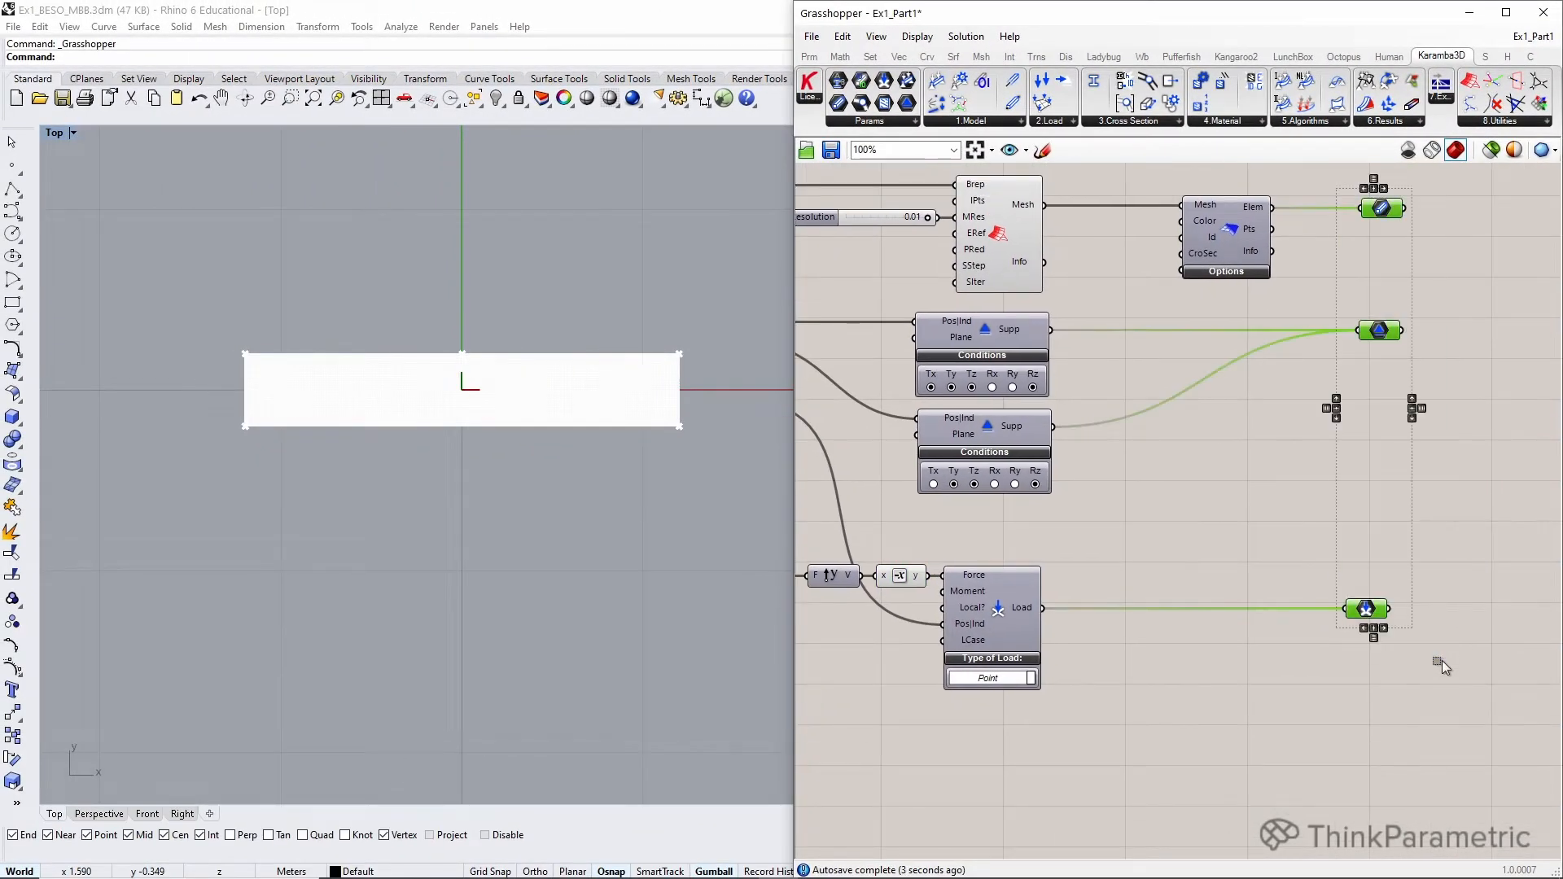
pyautogui.hotkey('ctrl', 'g')
pyautogui.click(1469, 538)
# - Add a Karamba3D Cross Section component and place it below the point load component
pyautogui.scroll(-2, 1471, 529)
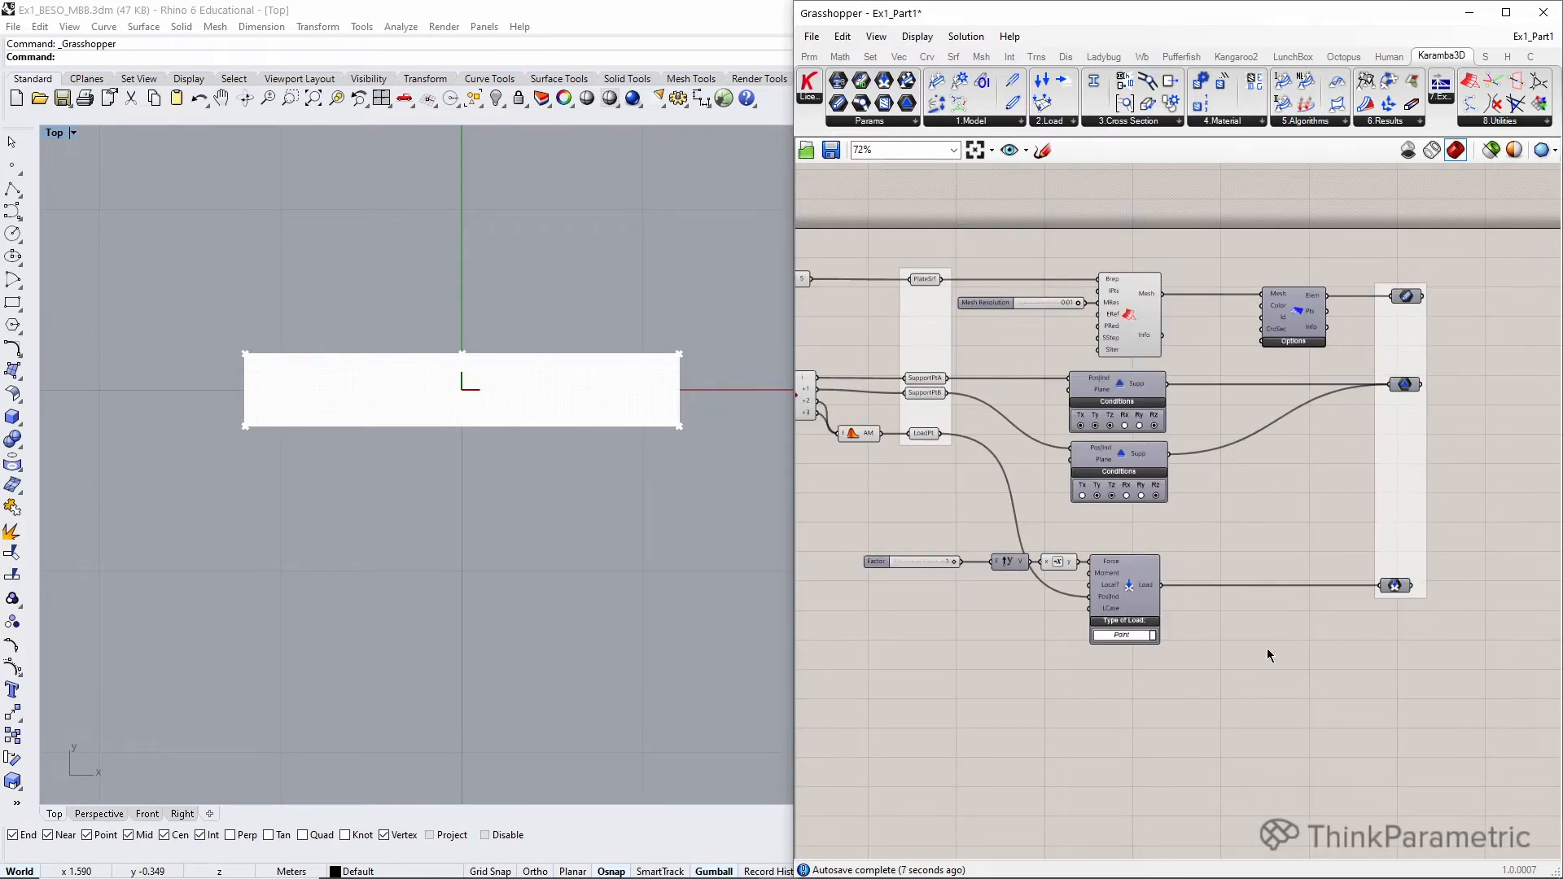
pyautogui.moveTo(994, 681); pyautogui.dragTo(1030, 639, button='right')
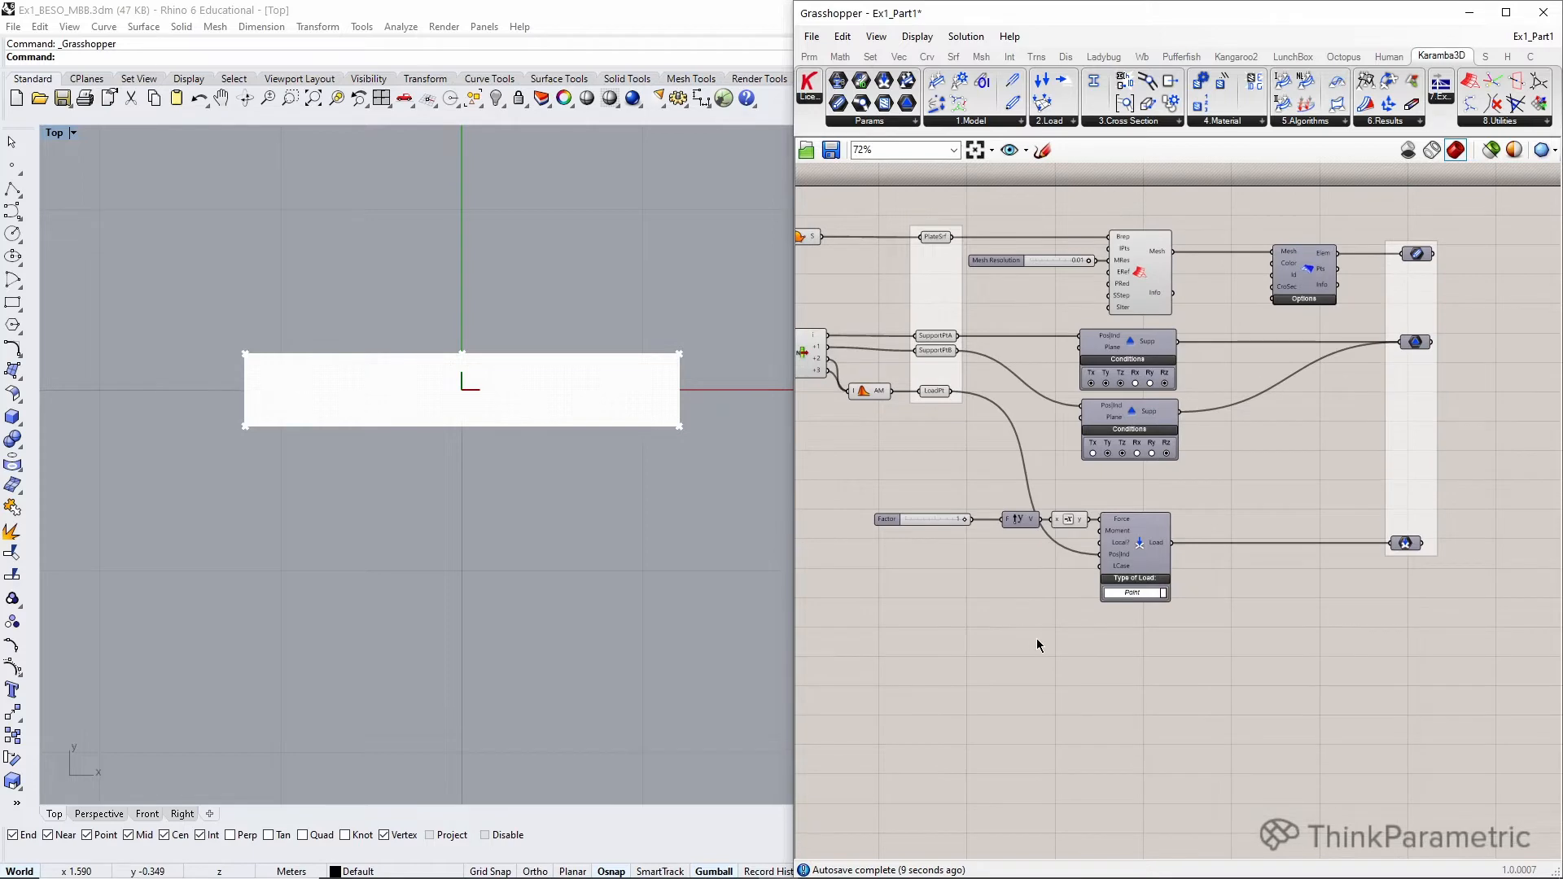
pyautogui.scroll(1, 1101, 639)
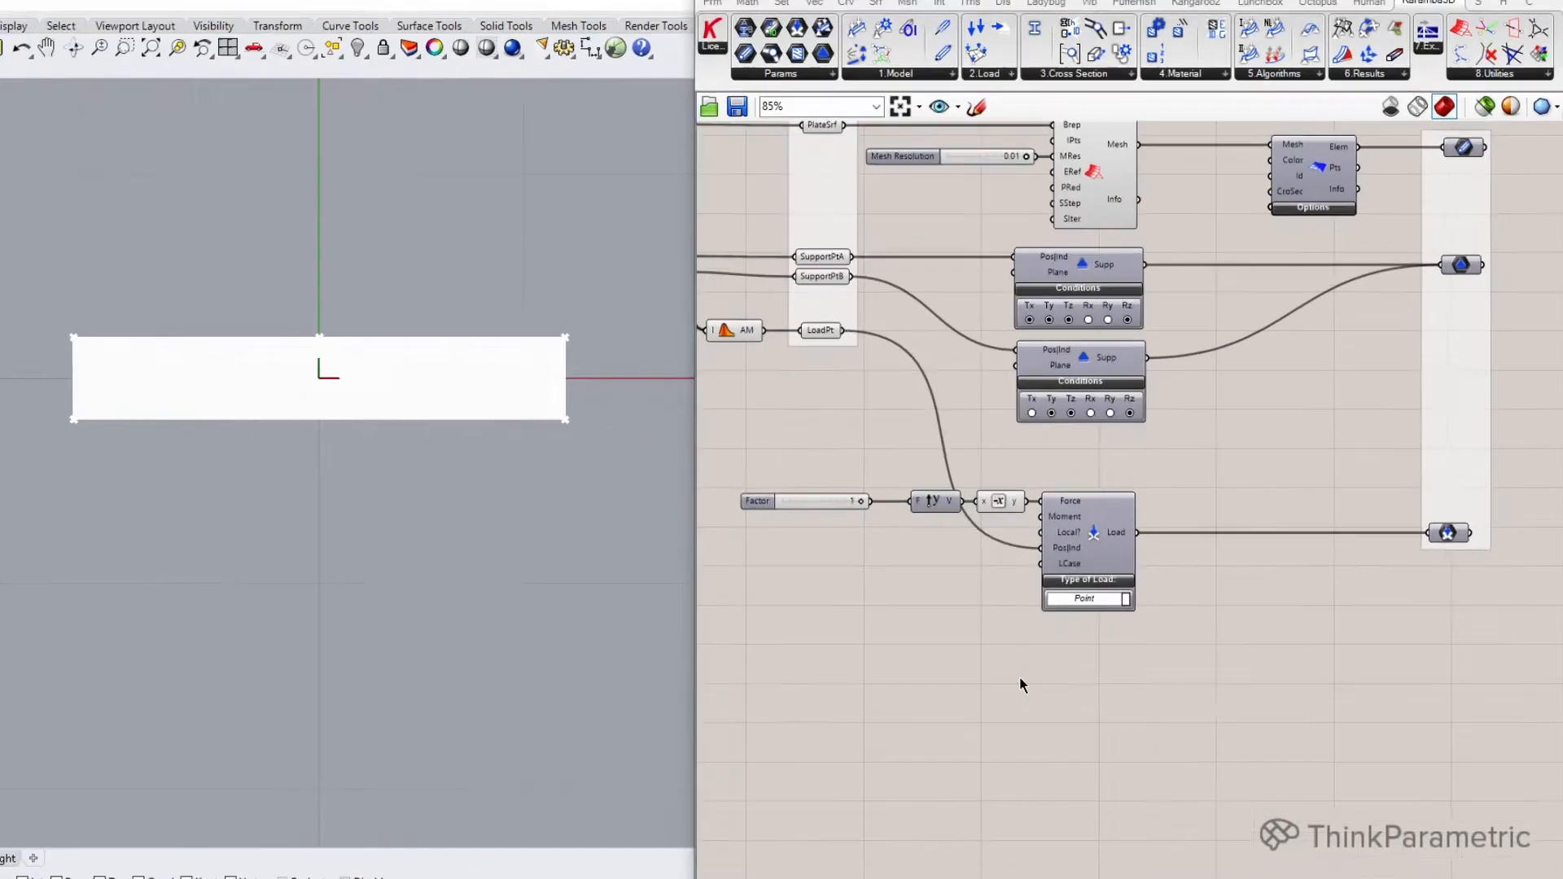
pyautogui.doubleClick(1082, 645)
pyautogui.write('cross')
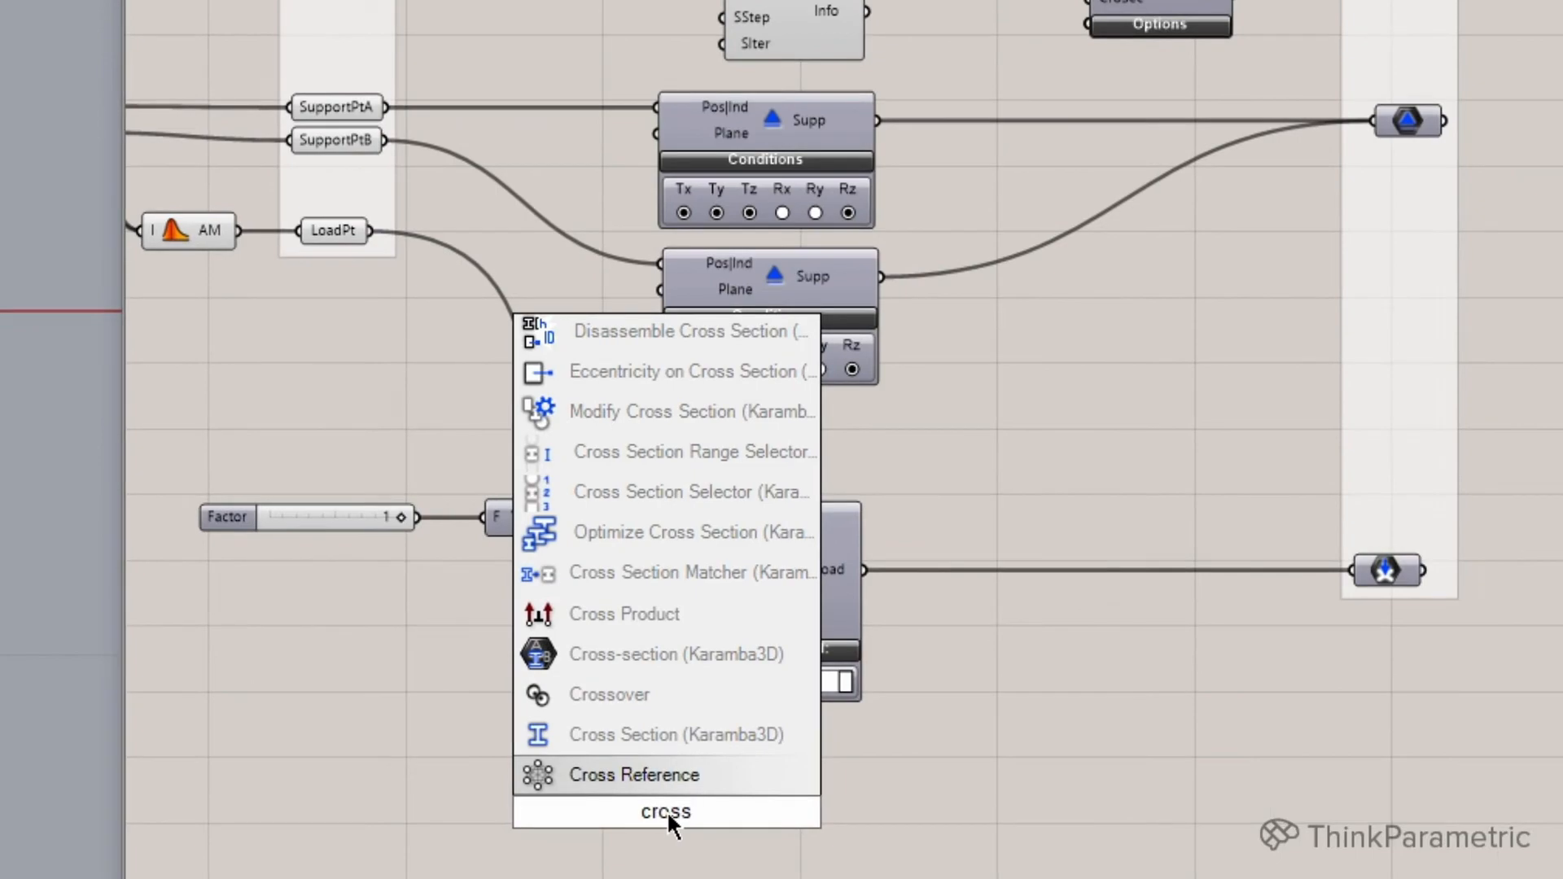
pyautogui.press('Up')
pyautogui.press('Return')
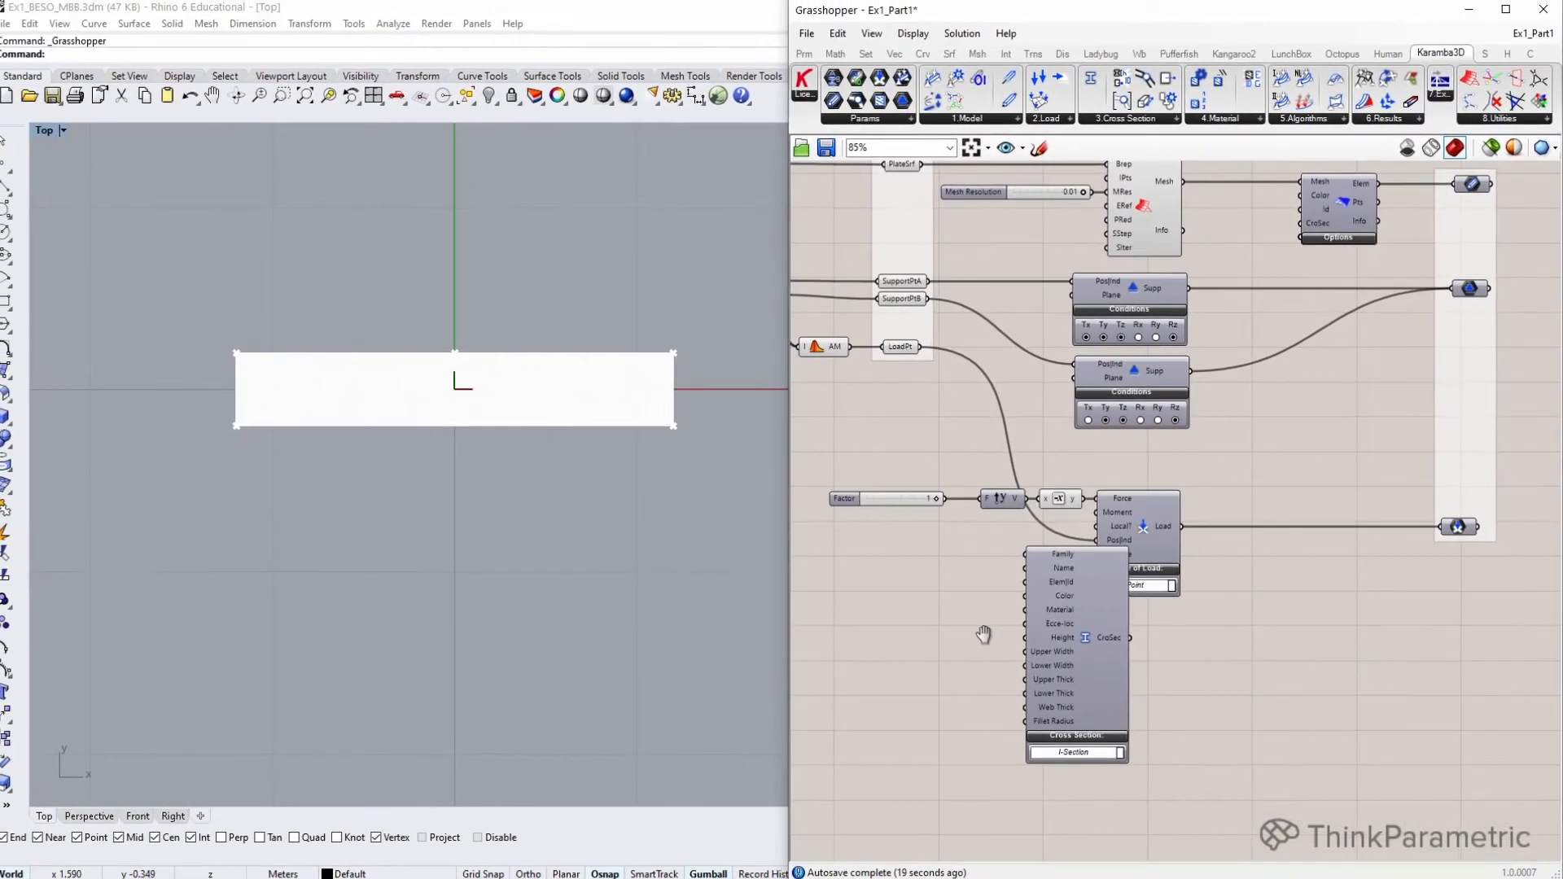
pyautogui.moveTo(984, 634); pyautogui.dragTo(999, 509, button='right')
pyautogui.moveTo(1101, 515); pyautogui.dragTo(1139, 580)
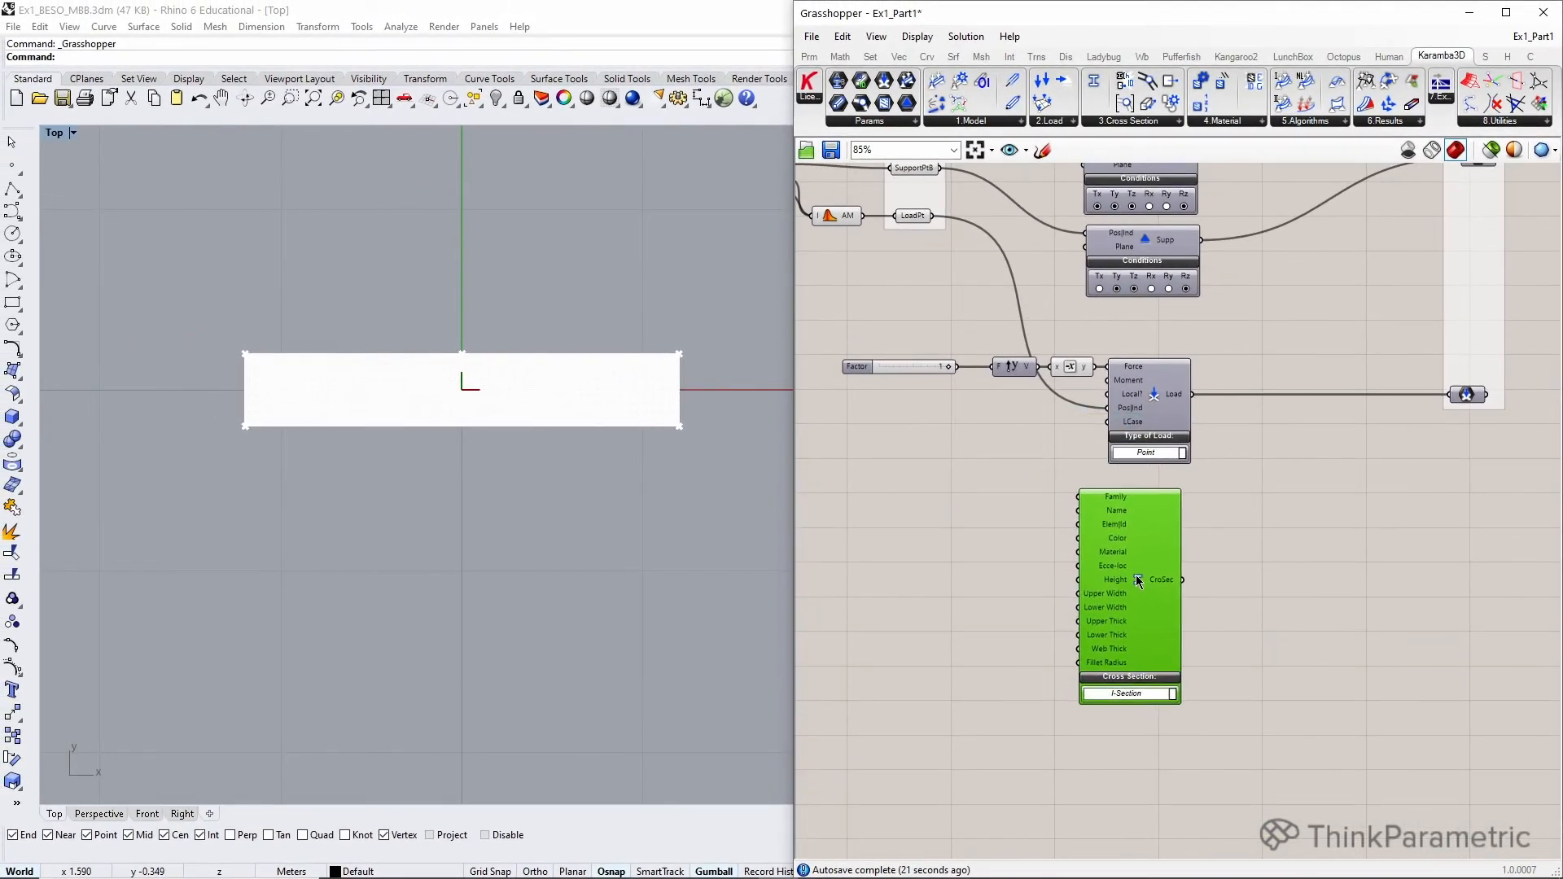
# - Set the cross section type to Shell Const and align the component beneath the point load
pyautogui.click(1103, 697)
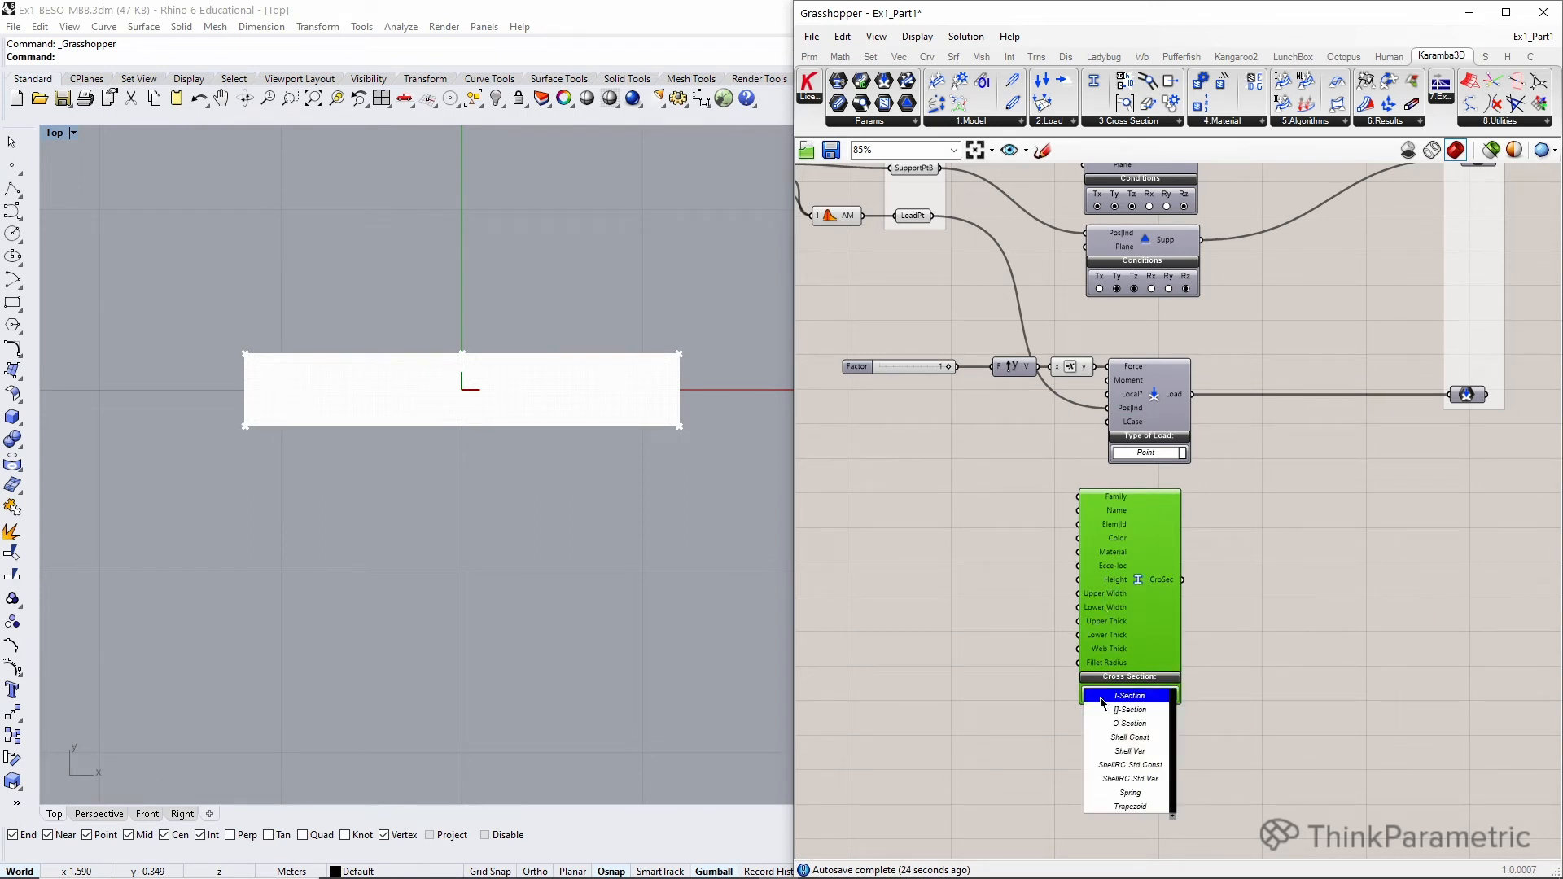
pyautogui.click(1051, 724)
pyautogui.scroll(3, 1106, 627)
pyautogui.click(1107, 609)
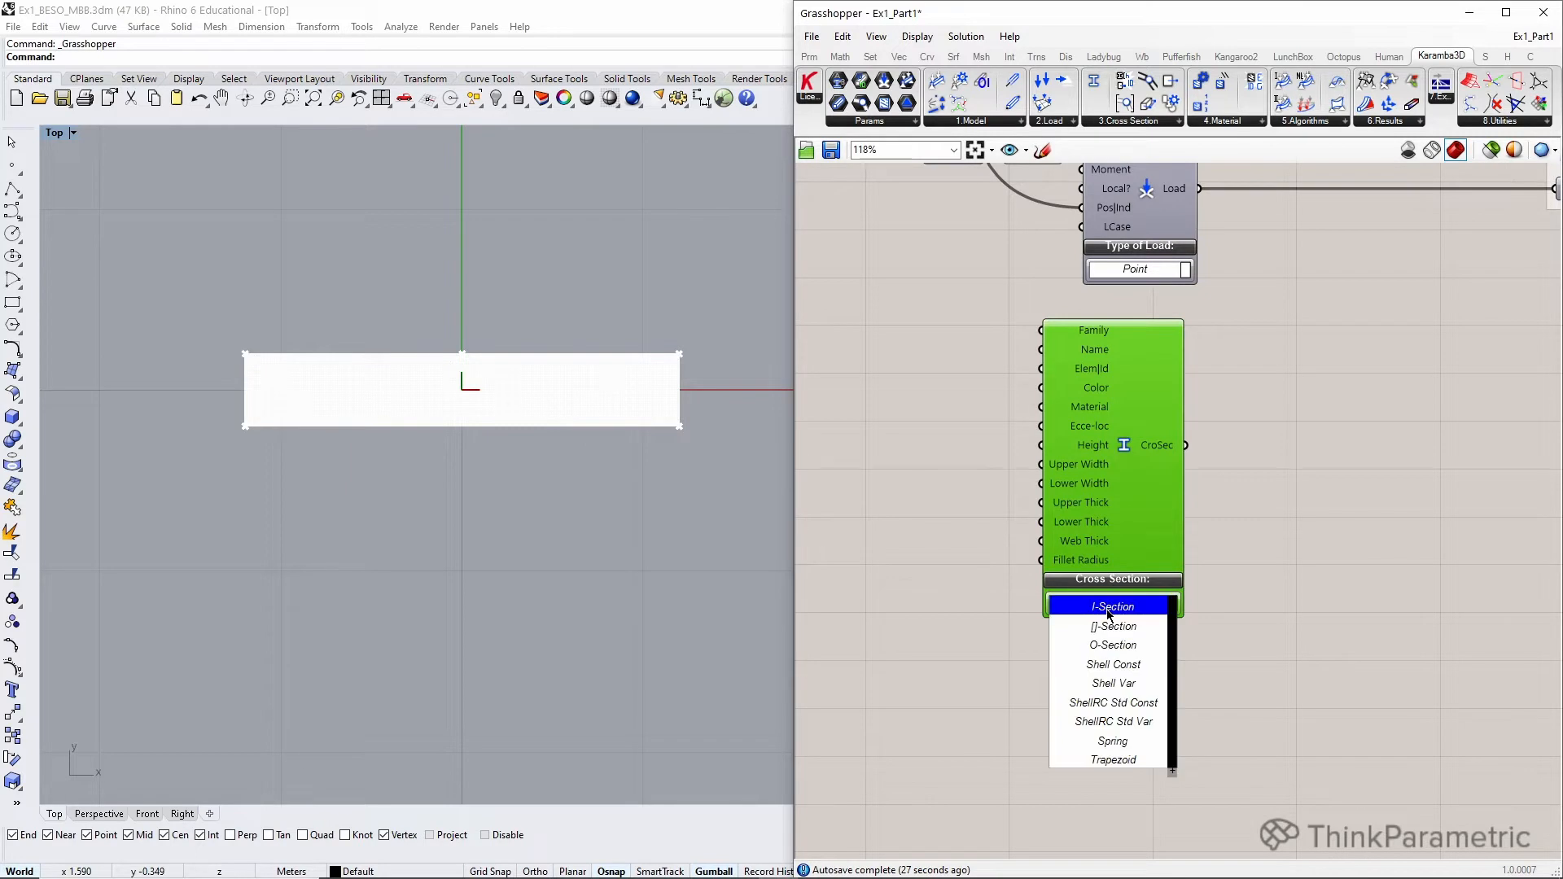
pyautogui.click(1096, 667)
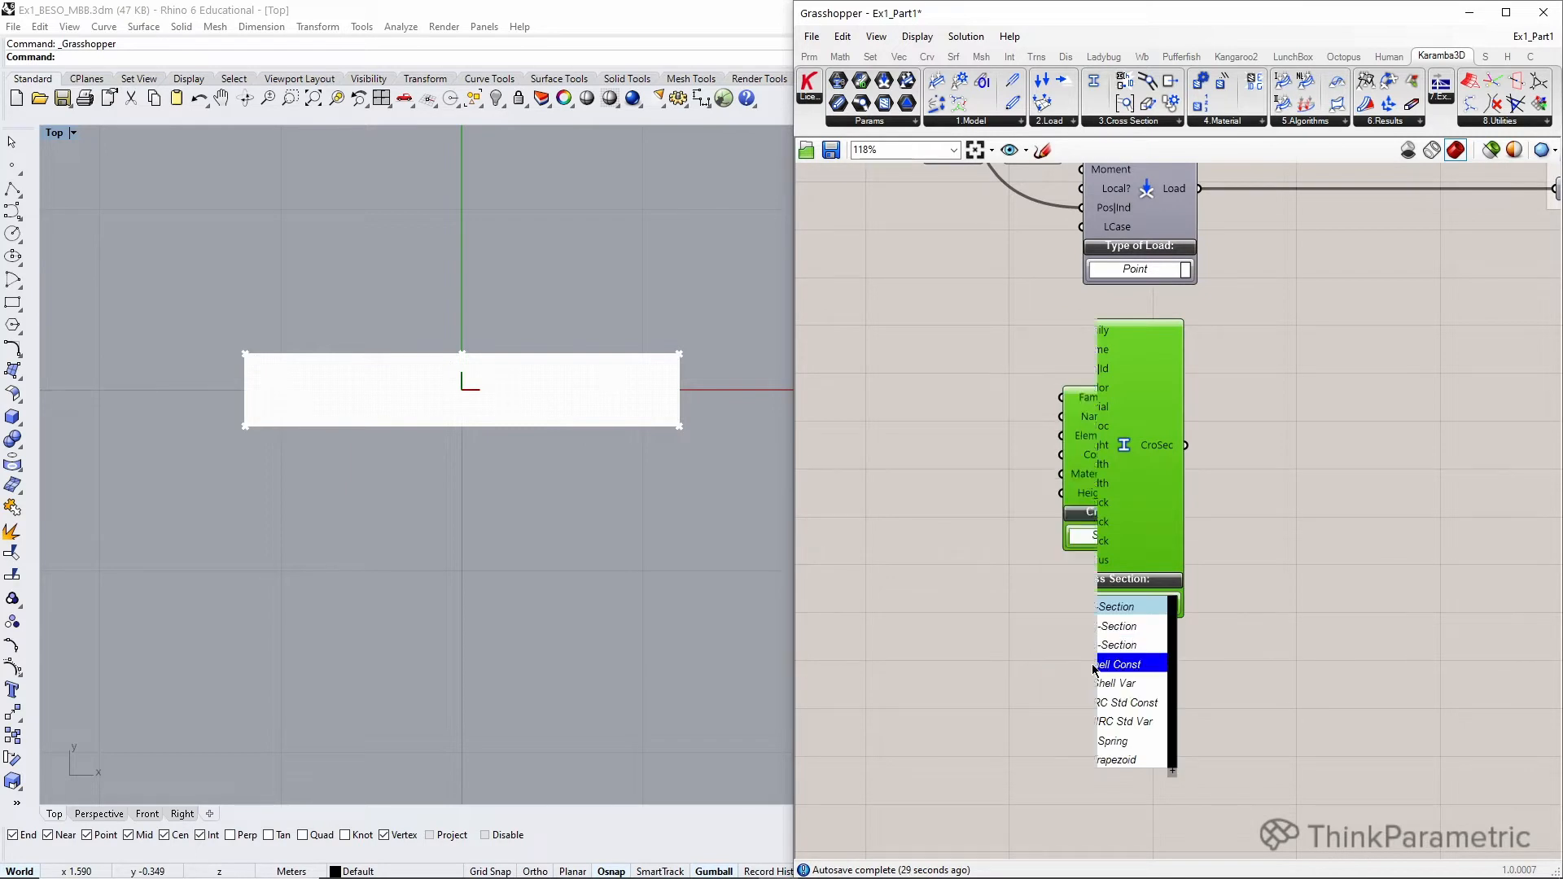
pyautogui.scroll(-3, 1096, 627)
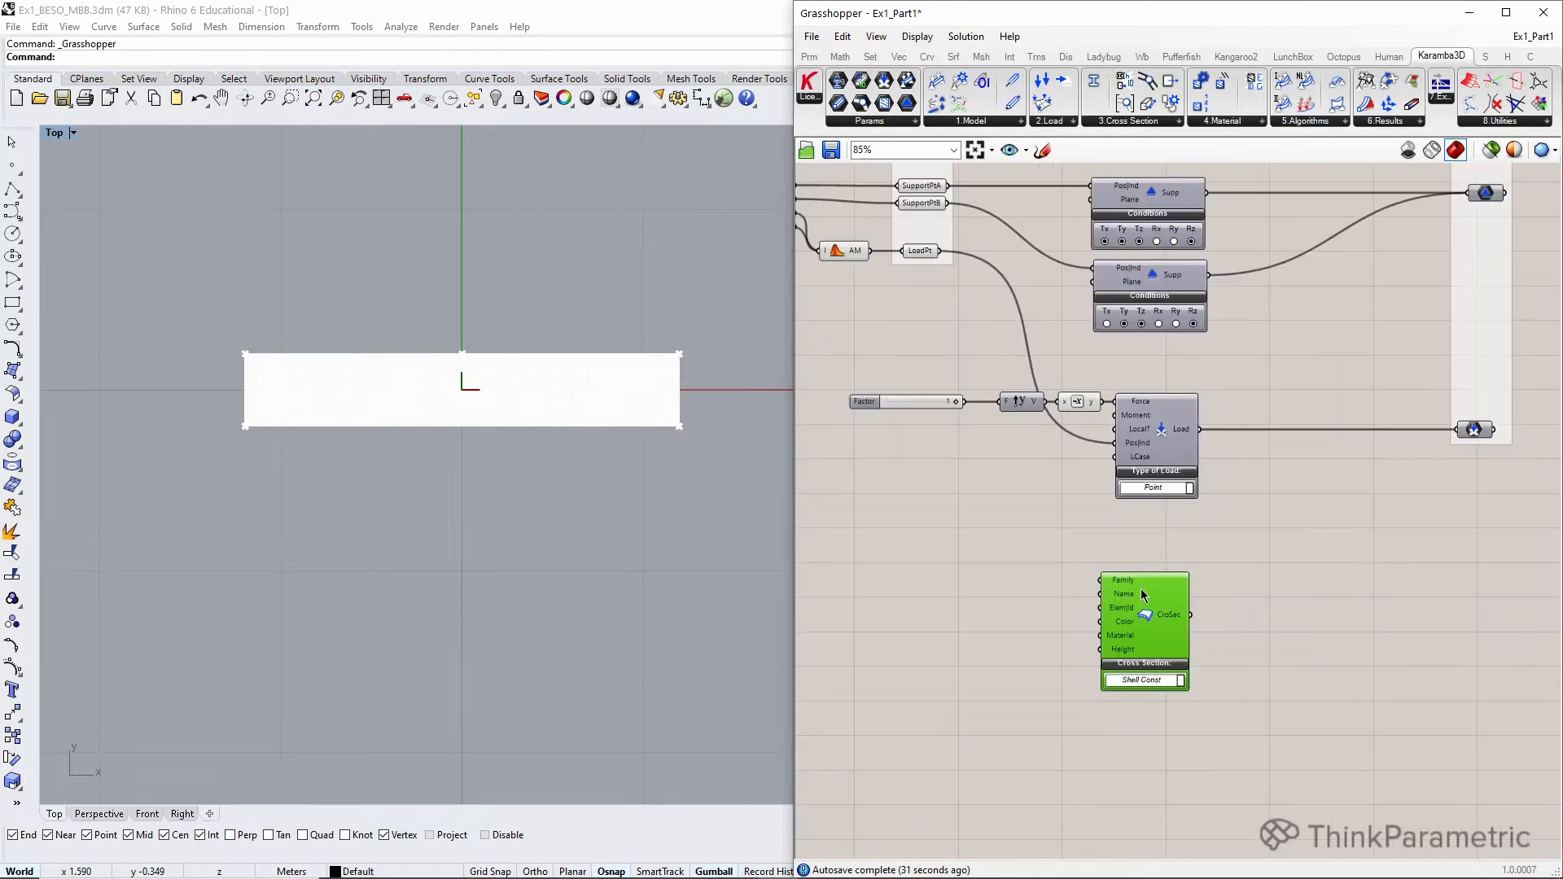
pyautogui.moveTo(1146, 617); pyautogui.dragTo(1150, 593)
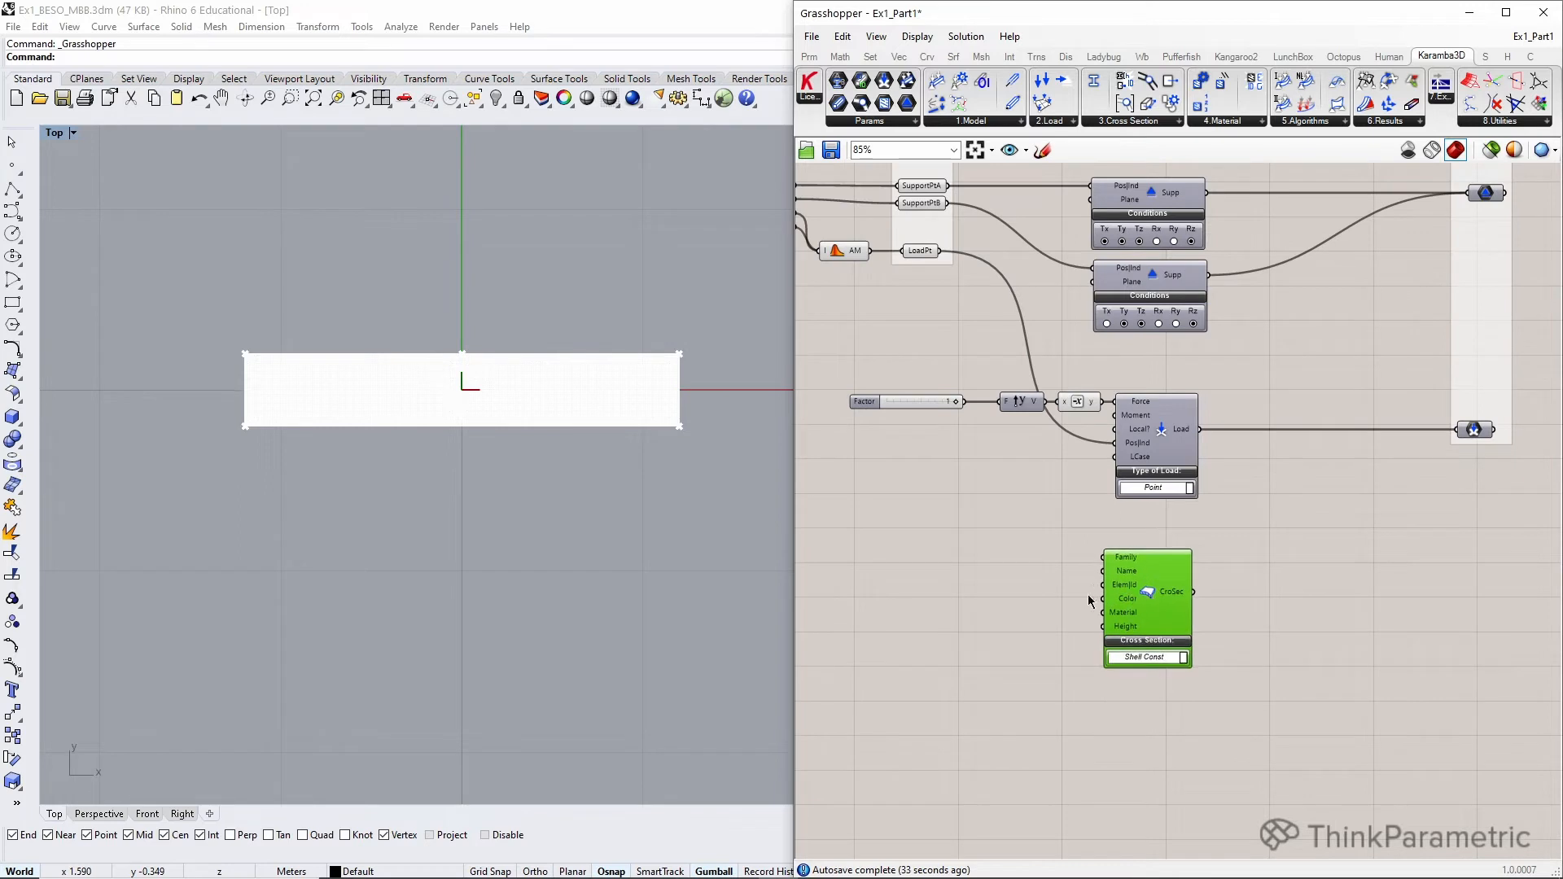
# - Add a panel containing 1 and connect it to the cross section's Height input
pyautogui.doubleClick(1007, 632)
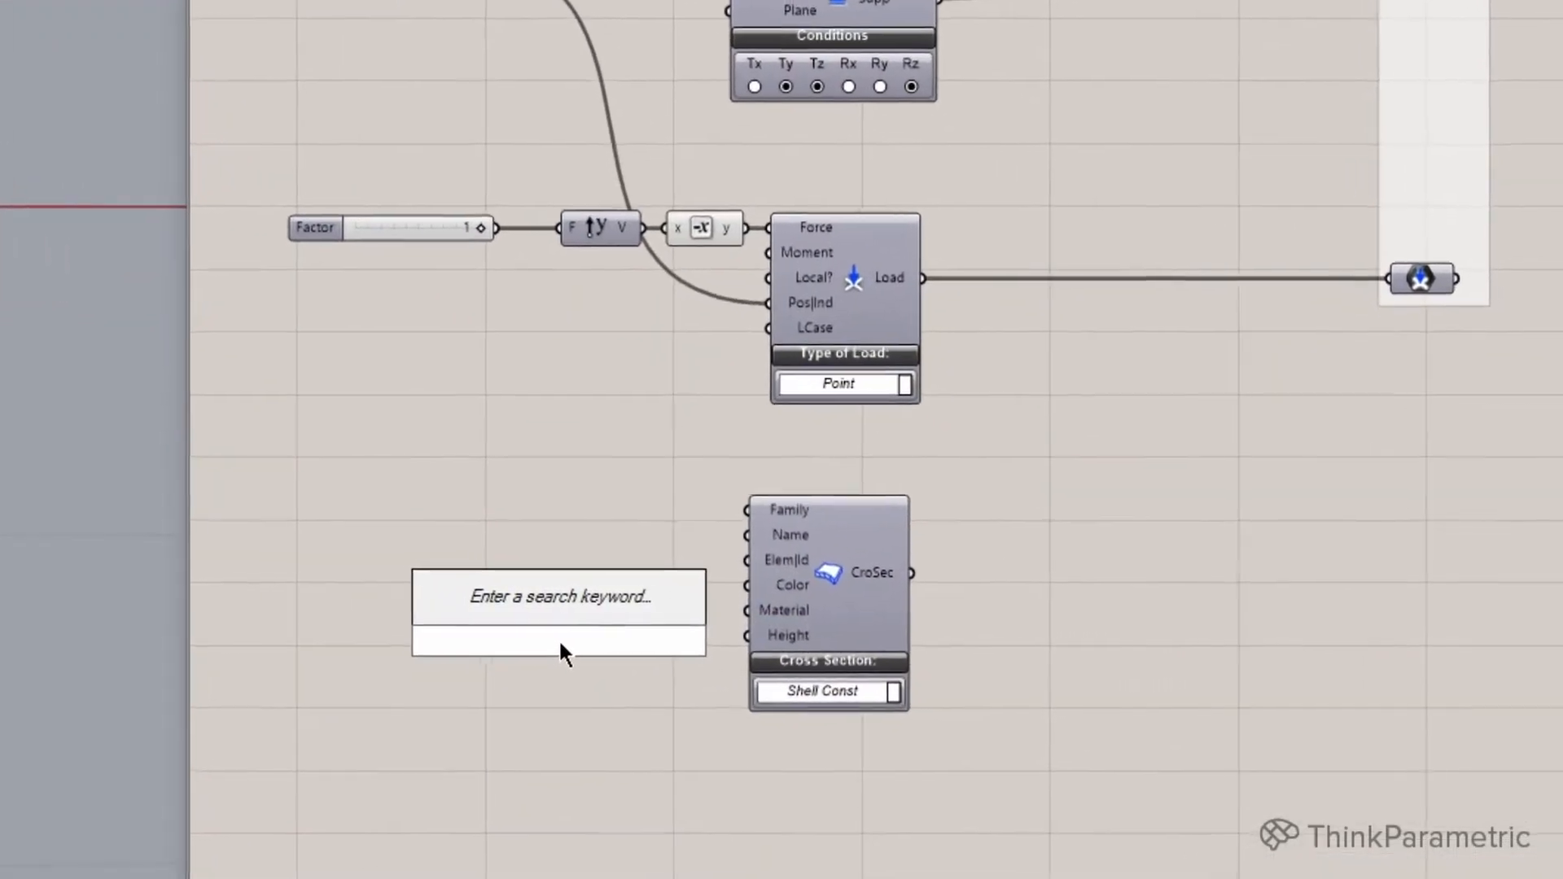
pyautogui.write('//1')
pyautogui.press('Return')
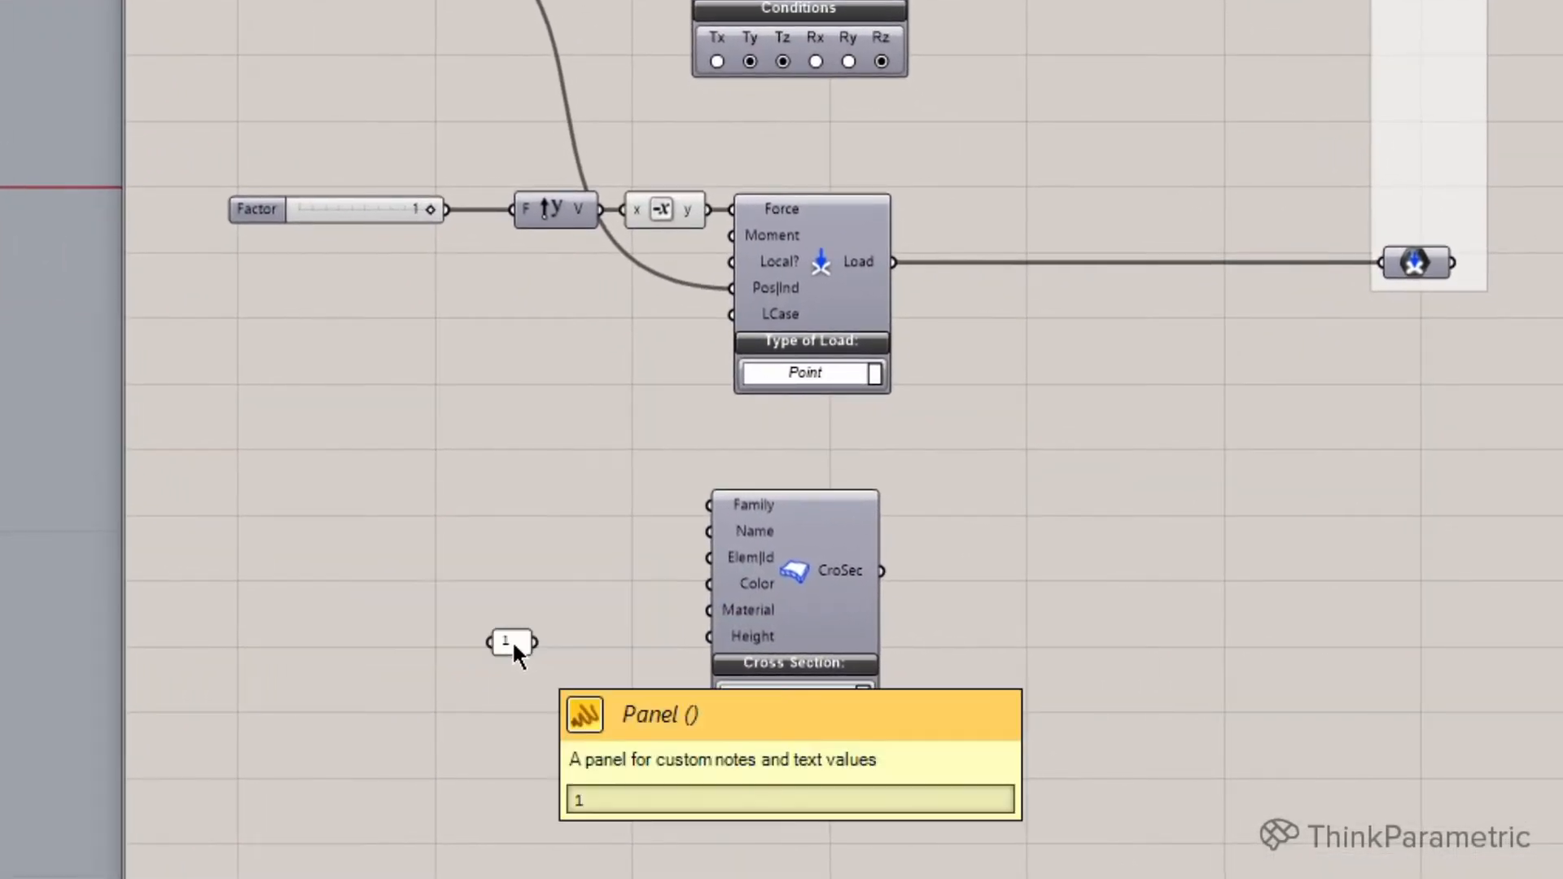
pyautogui.moveTo(511, 640); pyautogui.dragTo(610, 633)
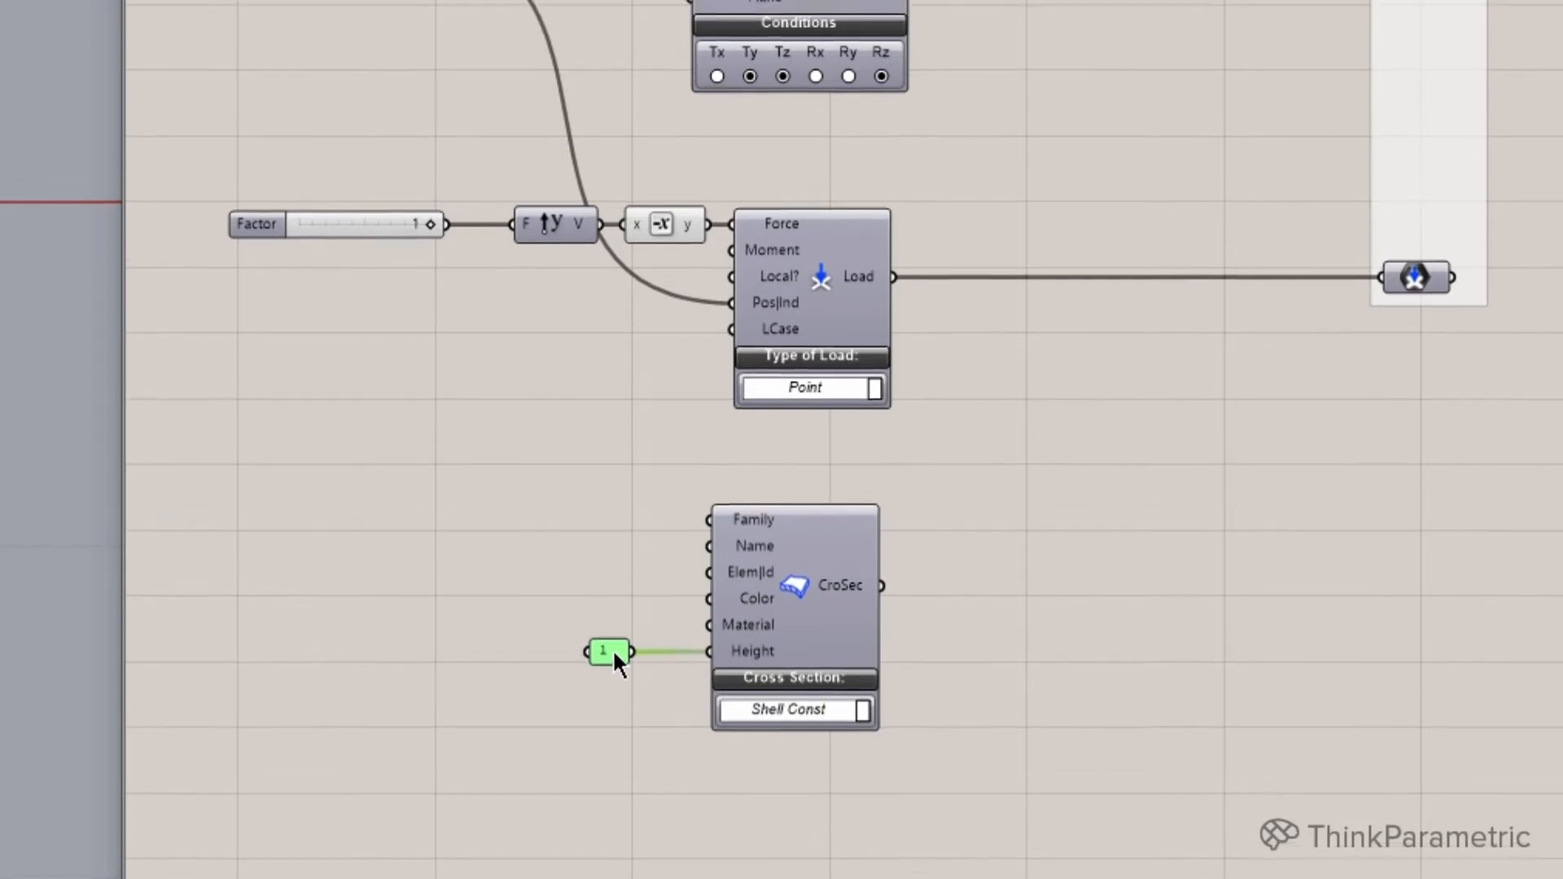
# - Place a Karamba3D Cross-section parameter below the Load parameter, feed it the CroSec output, and add it to the parameter group
pyautogui.click(286, 31)
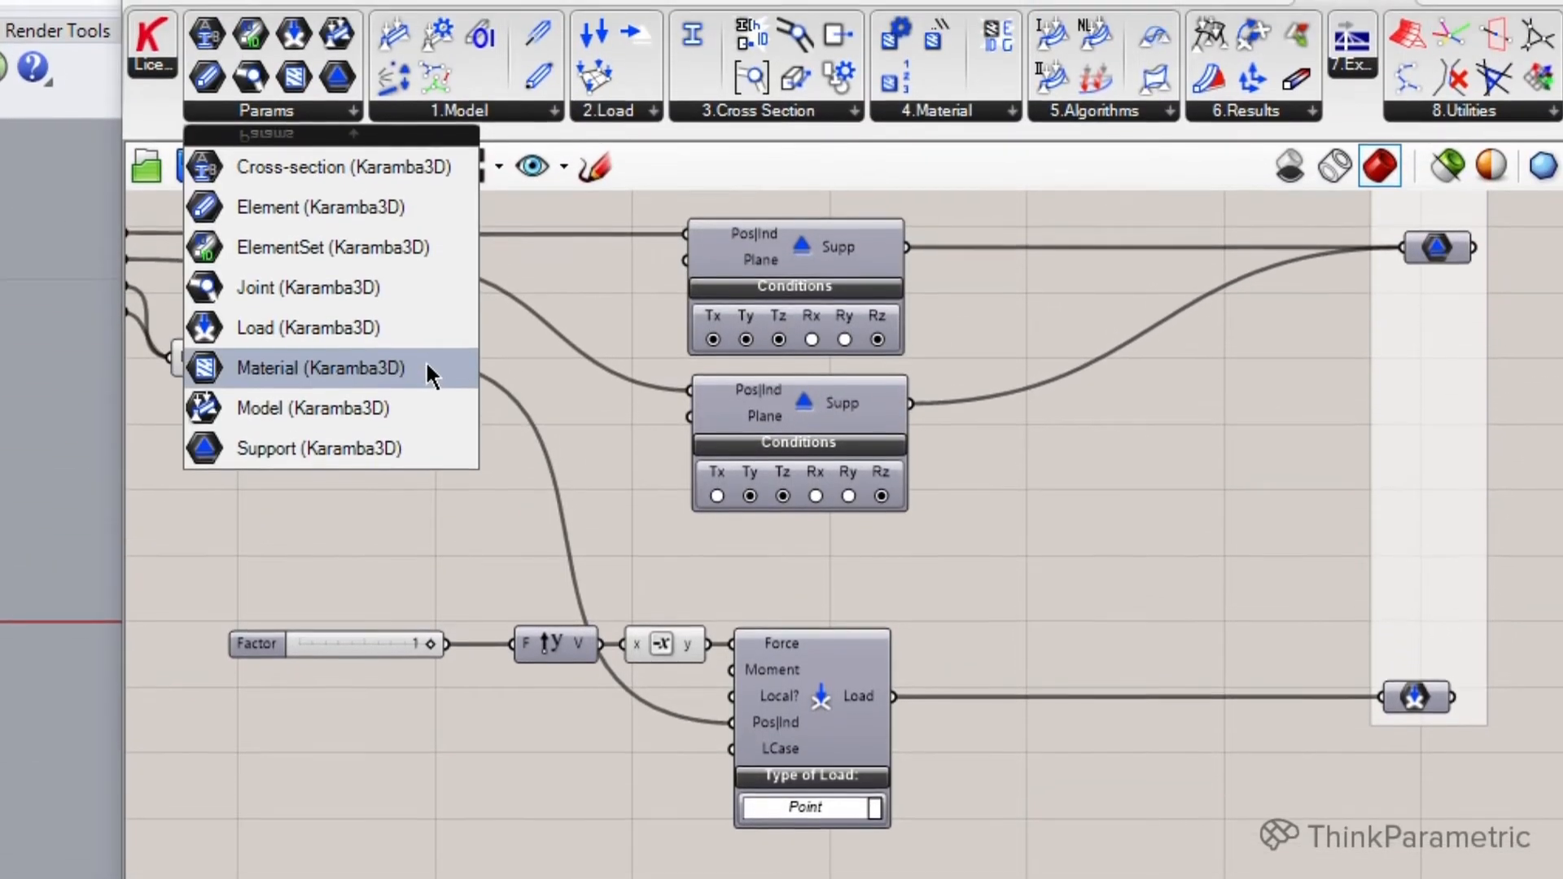
pyautogui.click(342, 181)
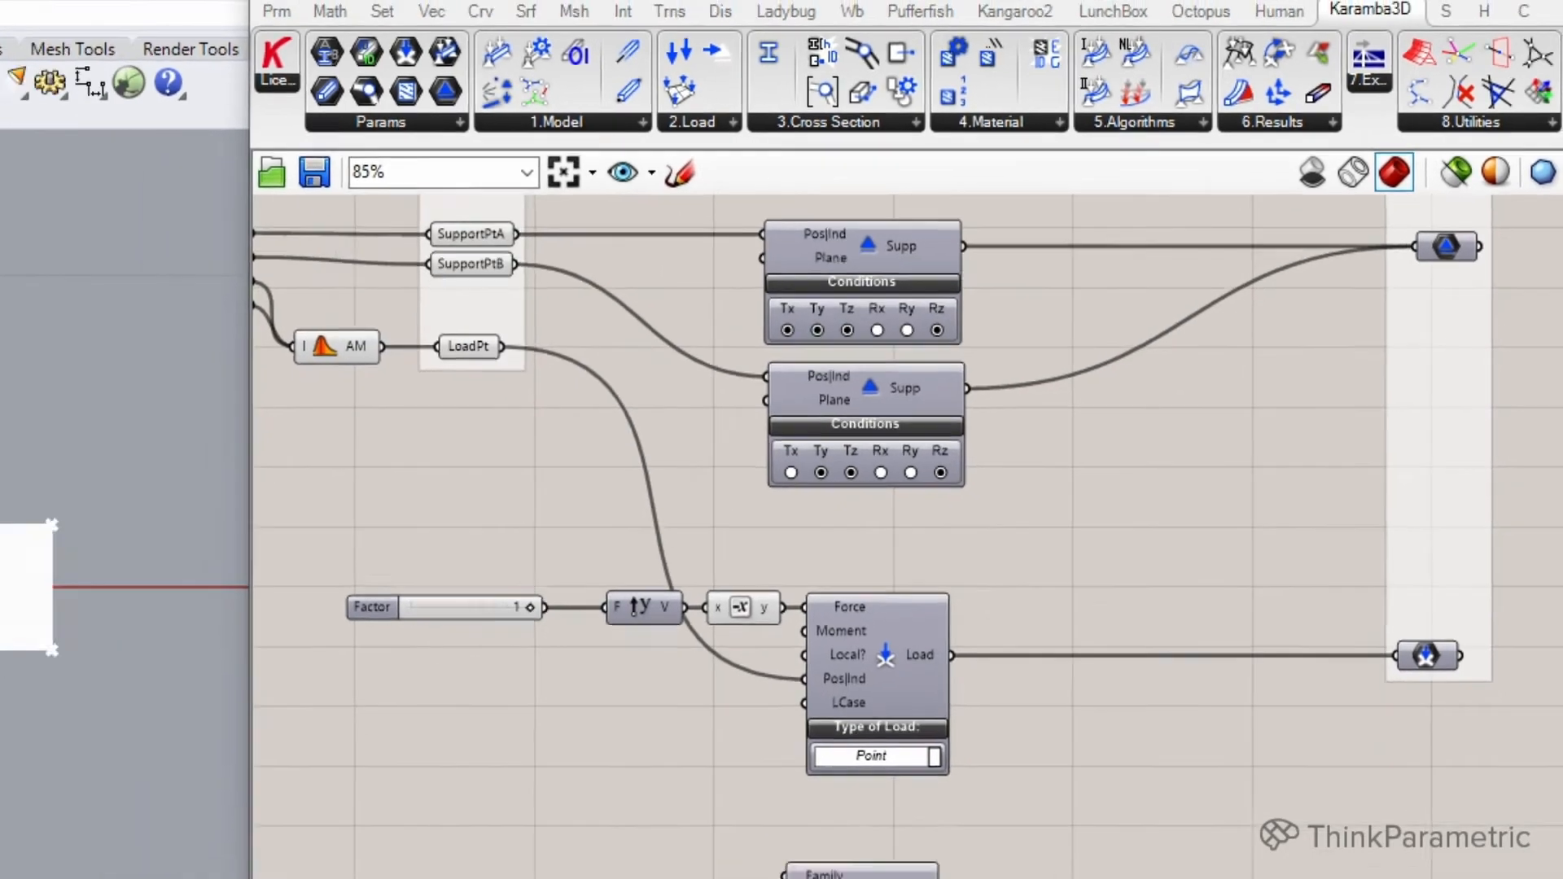
pyautogui.click(1463, 666)
pyautogui.moveTo(1191, 594); pyautogui.dragTo(1470, 603)
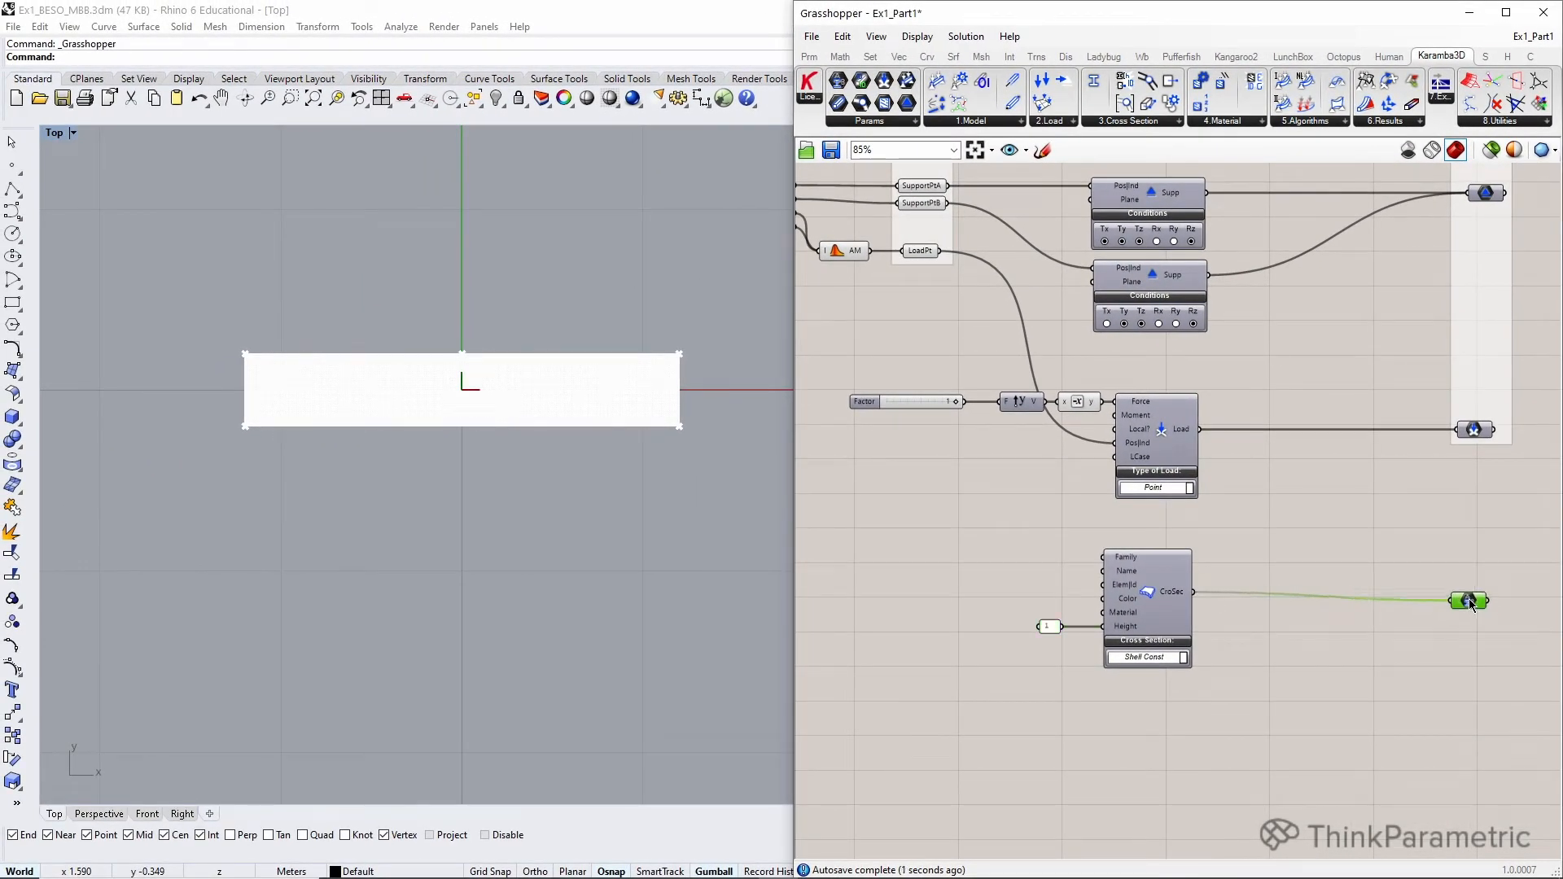
pyautogui.rightClick(1475, 424)
pyautogui.click(1446, 520)
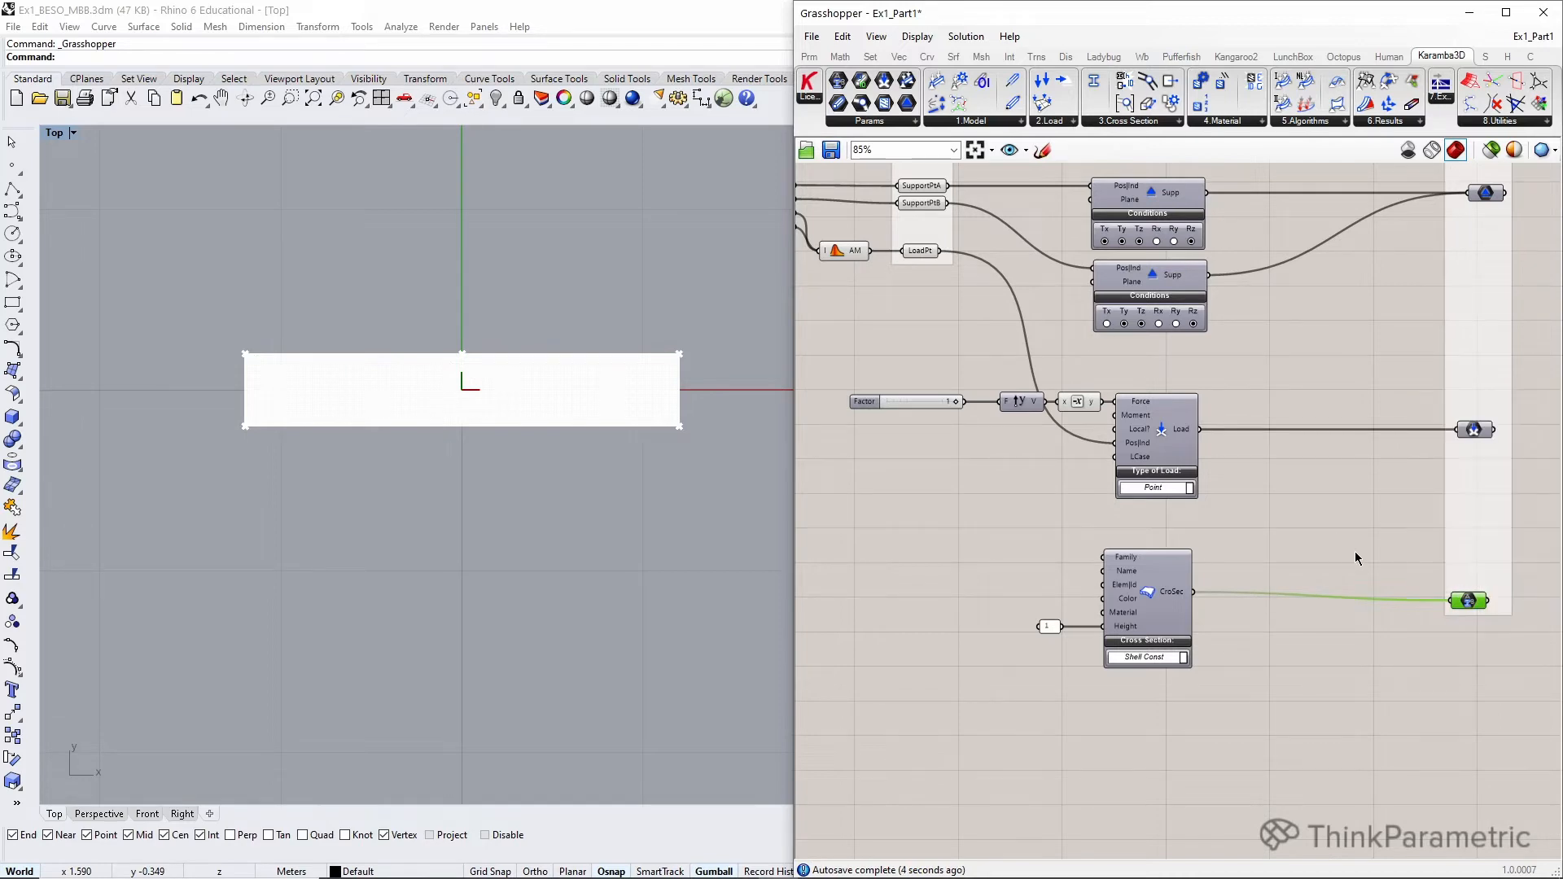
# - Add a Karamba3D Material Selection component below the shell cross section and expand its Select options
pyautogui.scroll(-2, 1355, 551)
pyautogui.scroll(2, 1224, 689)
pyautogui.moveTo(1160, 701); pyautogui.dragTo(1141, 669, button='right')
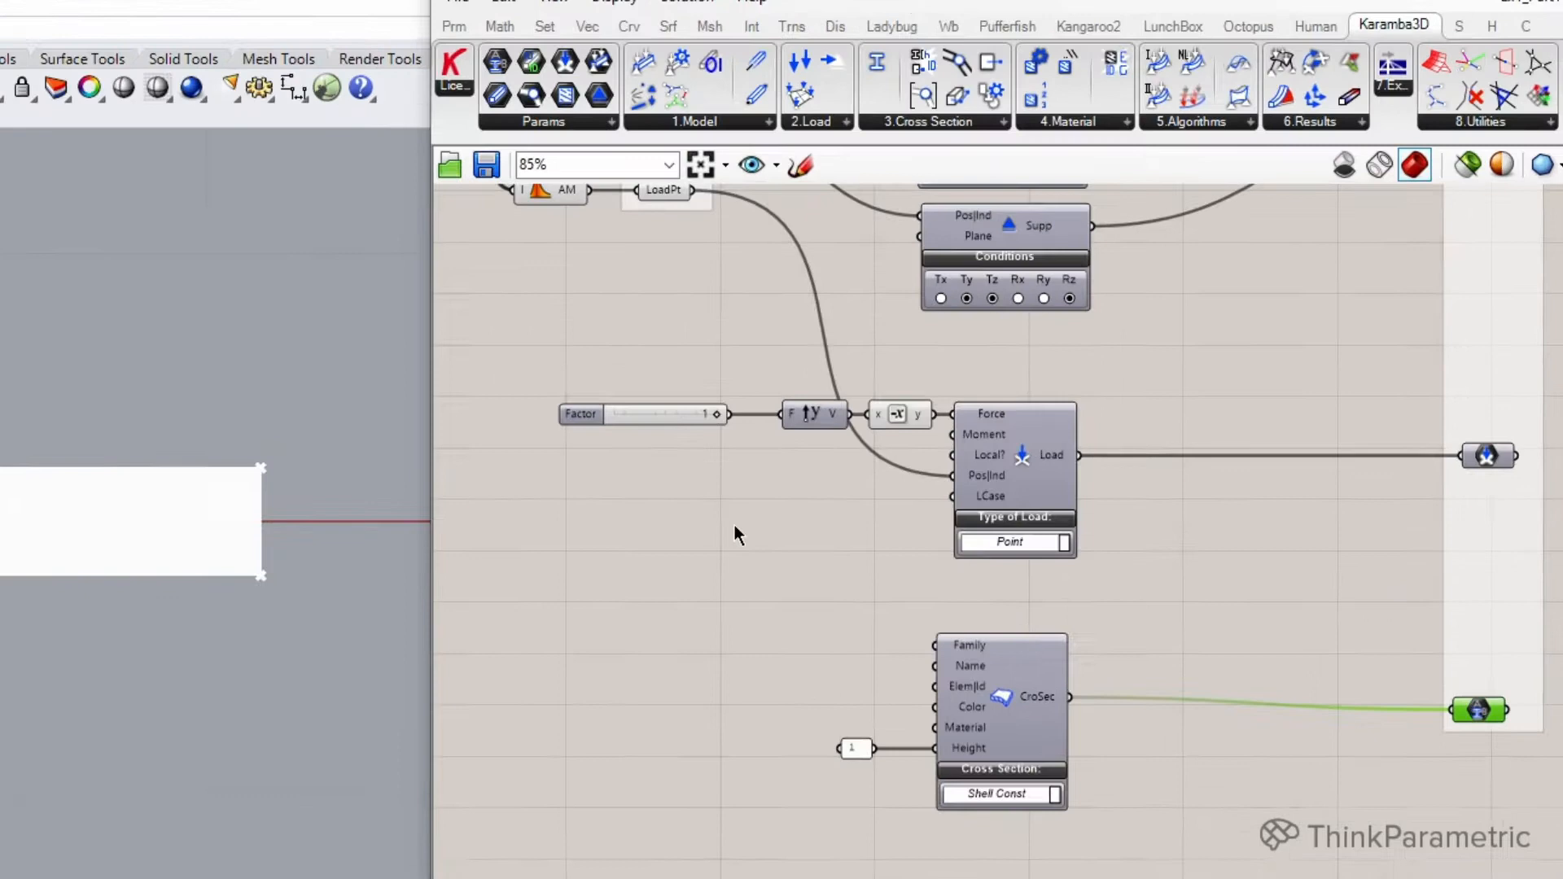
pyautogui.click(1226, 120)
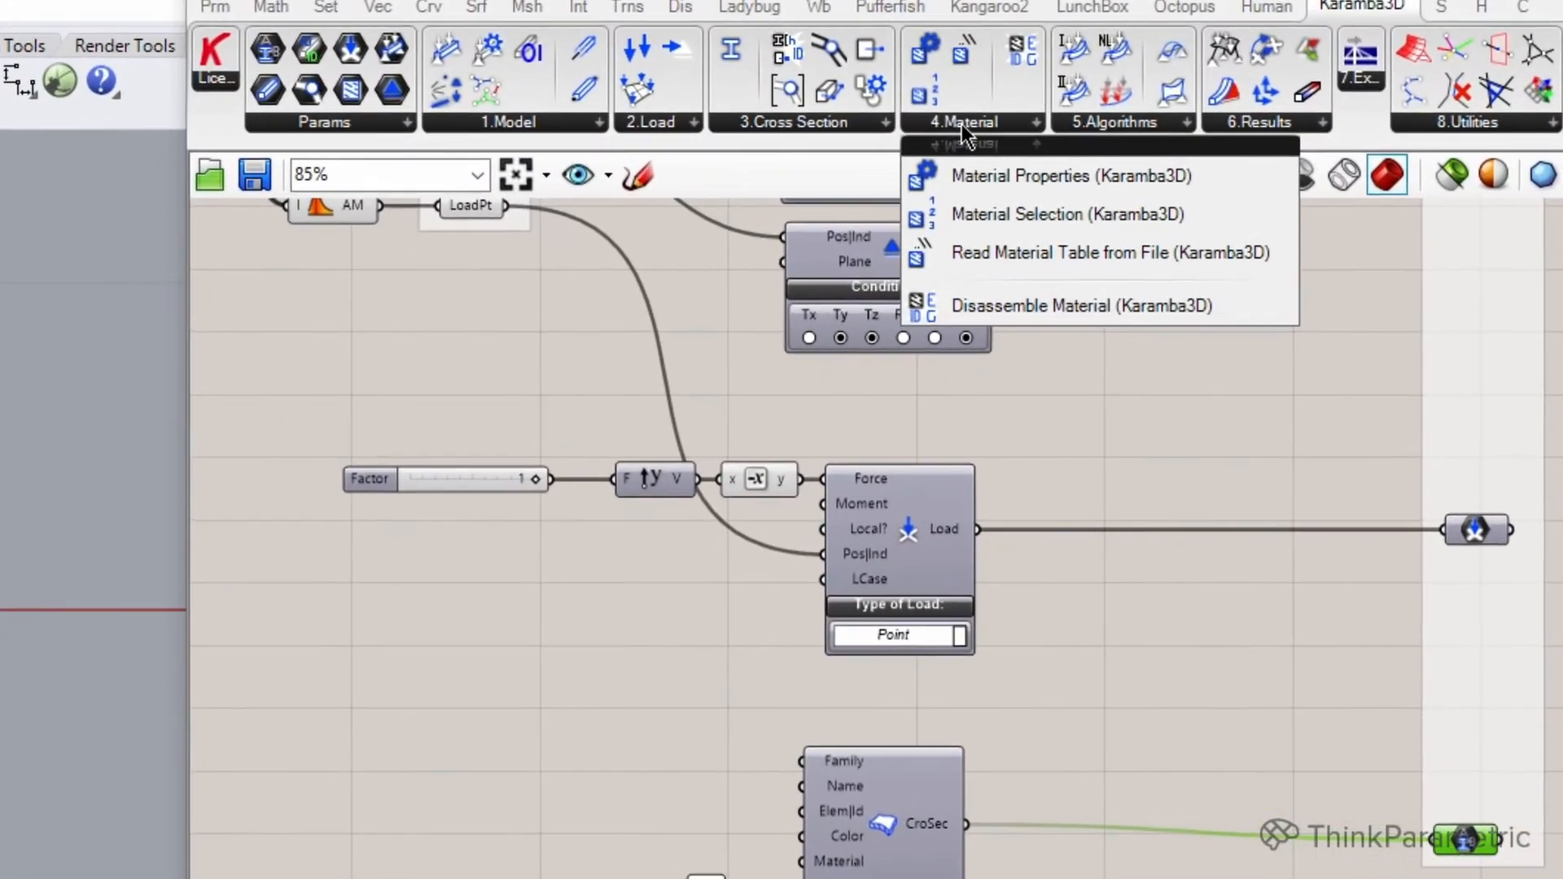
pyautogui.click(976, 214)
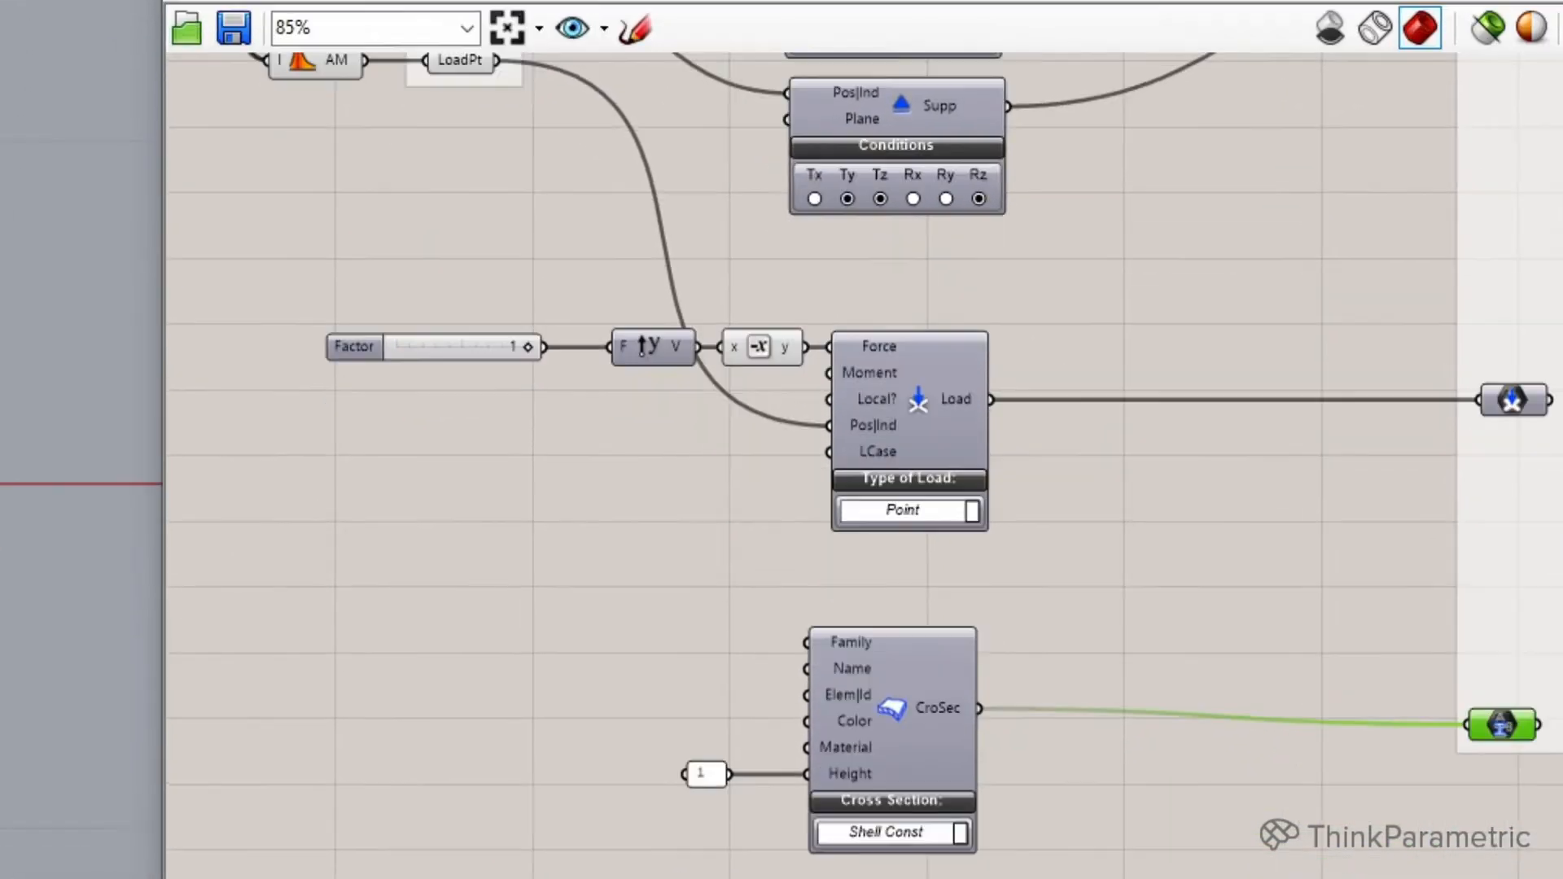
pyautogui.click(987, 664)
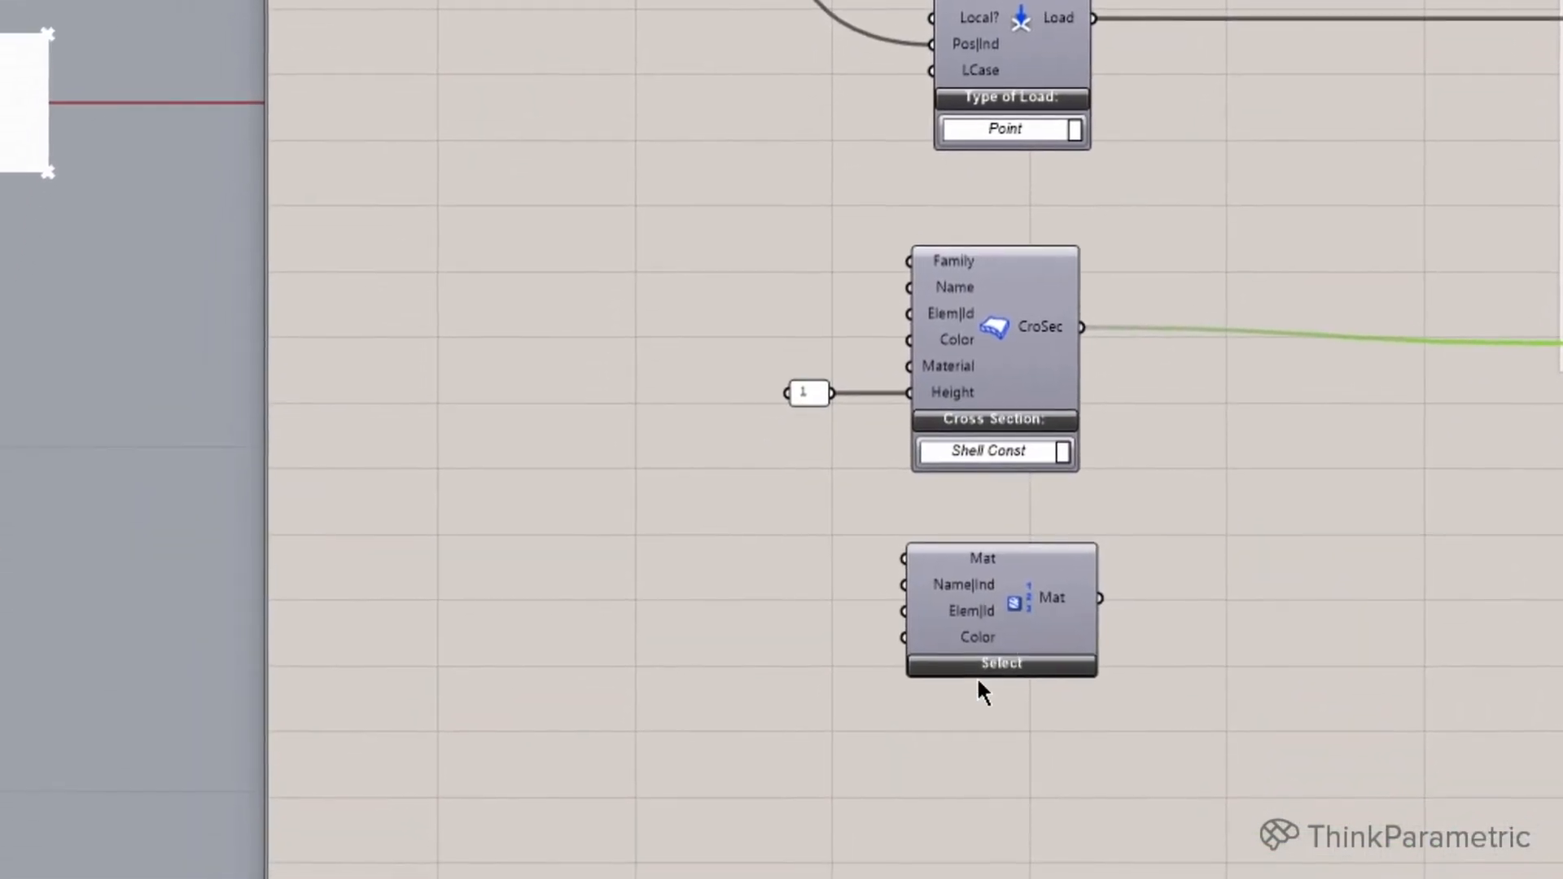
pyautogui.click(977, 664)
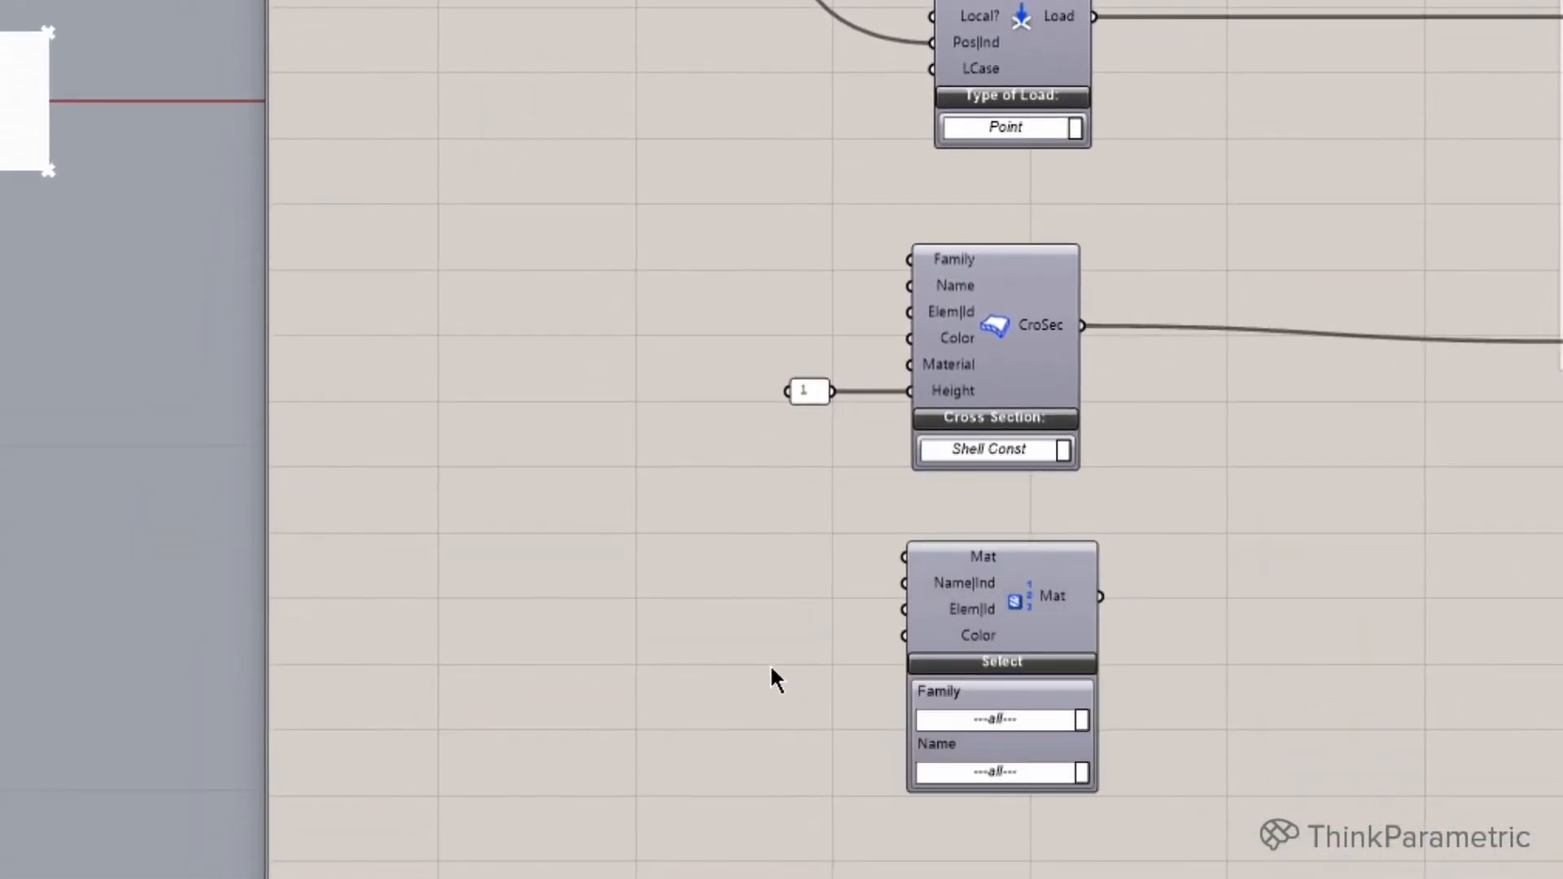
pyautogui.moveTo(769, 665); pyautogui.dragTo(682, 535, button='right')
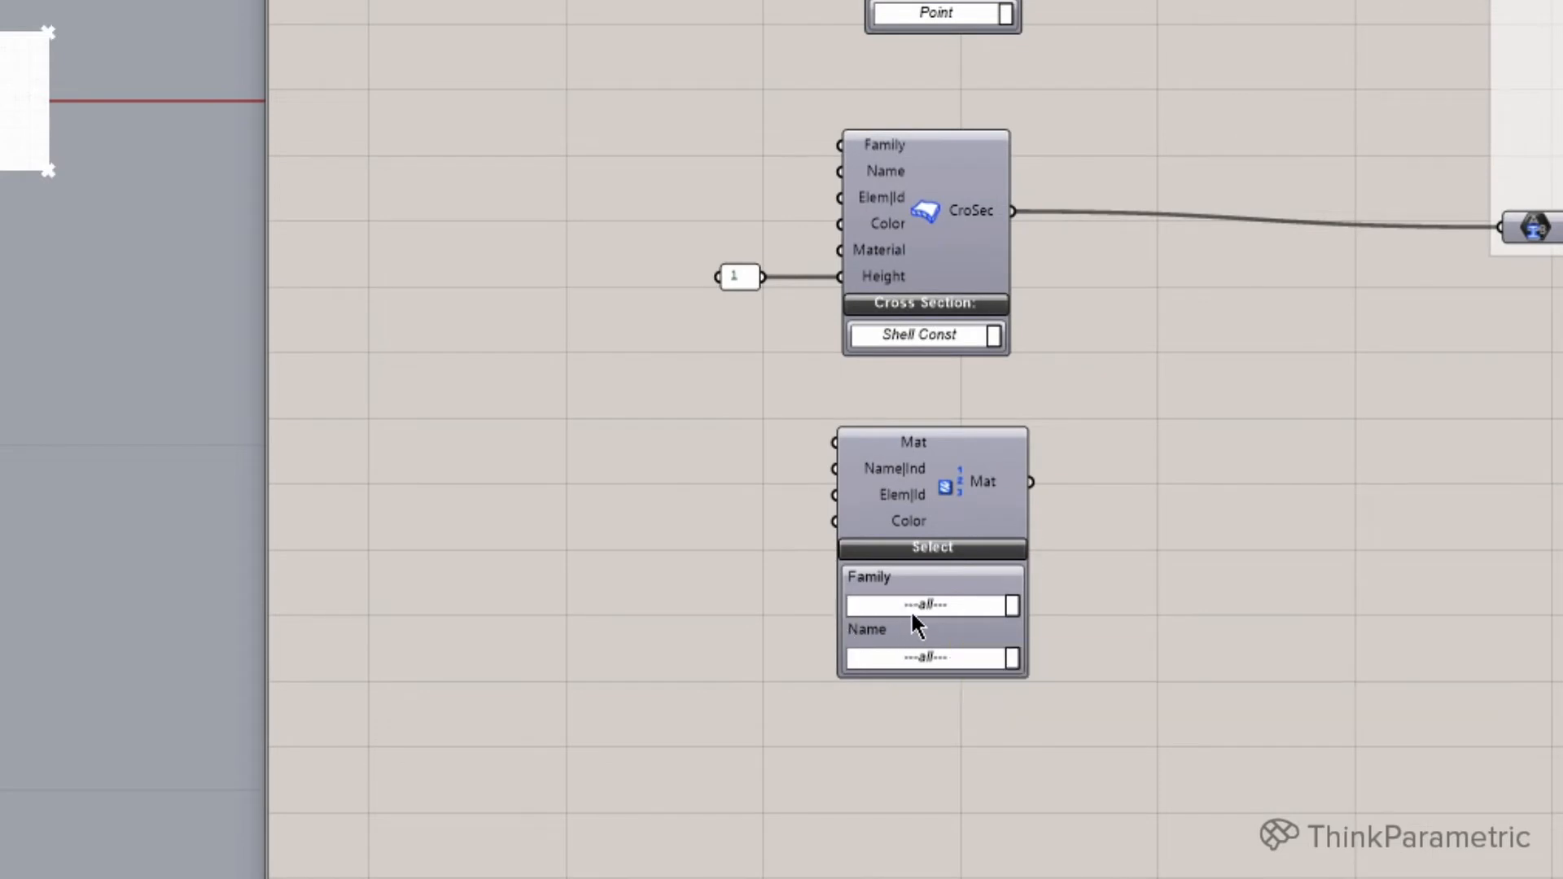
# - Set the material's Family and Name to Concrete and straighten the Cross-section parameter's position in its group
pyautogui.click(912, 612)
pyautogui.click(928, 684)
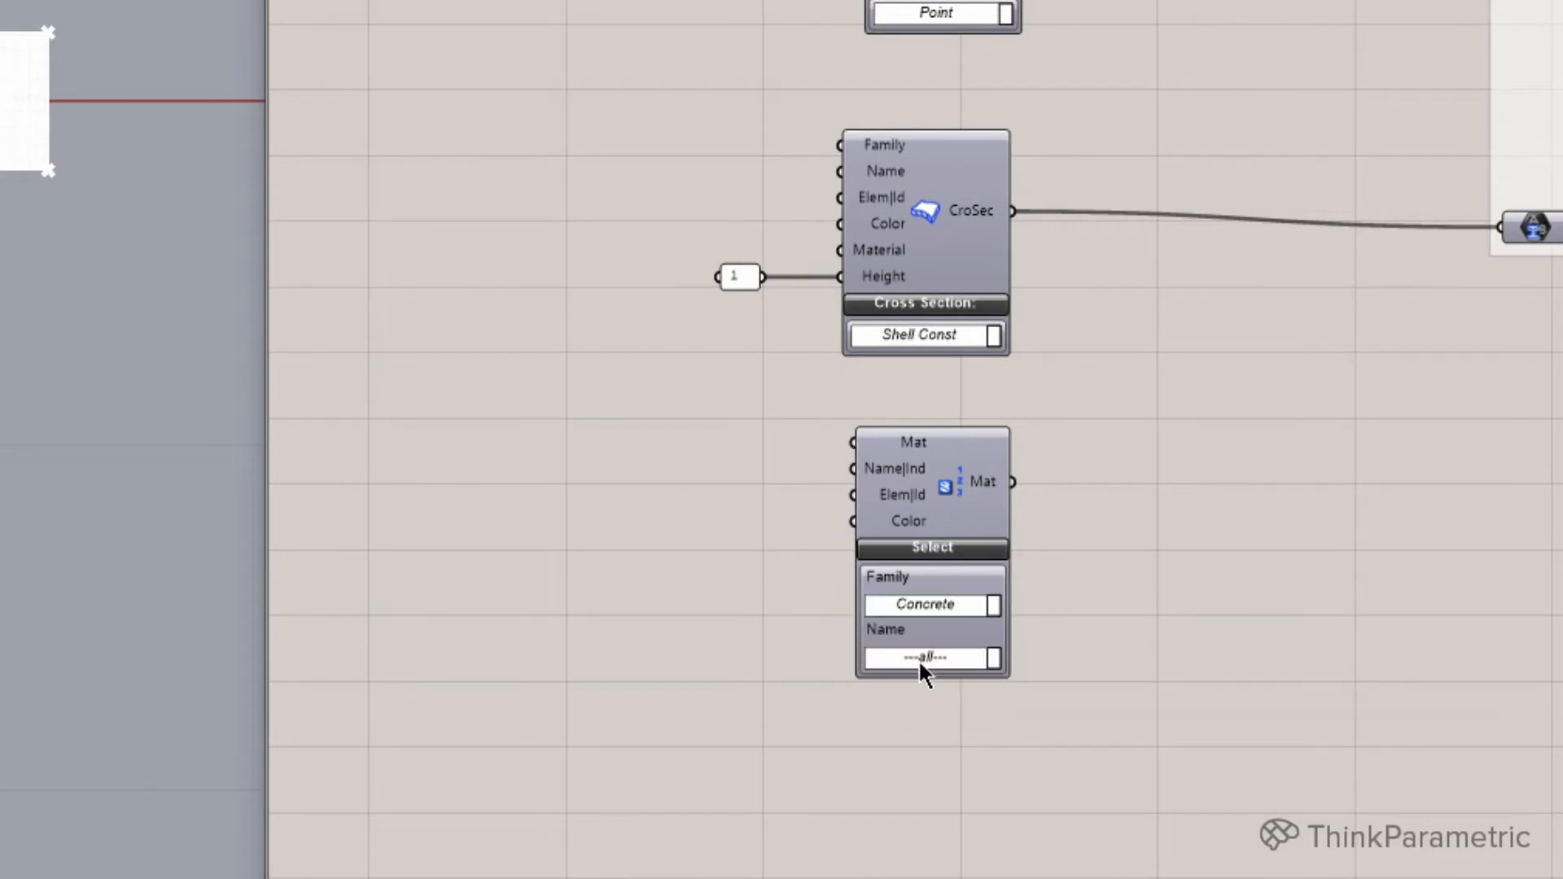
pyautogui.click(920, 660)
pyautogui.click(931, 692)
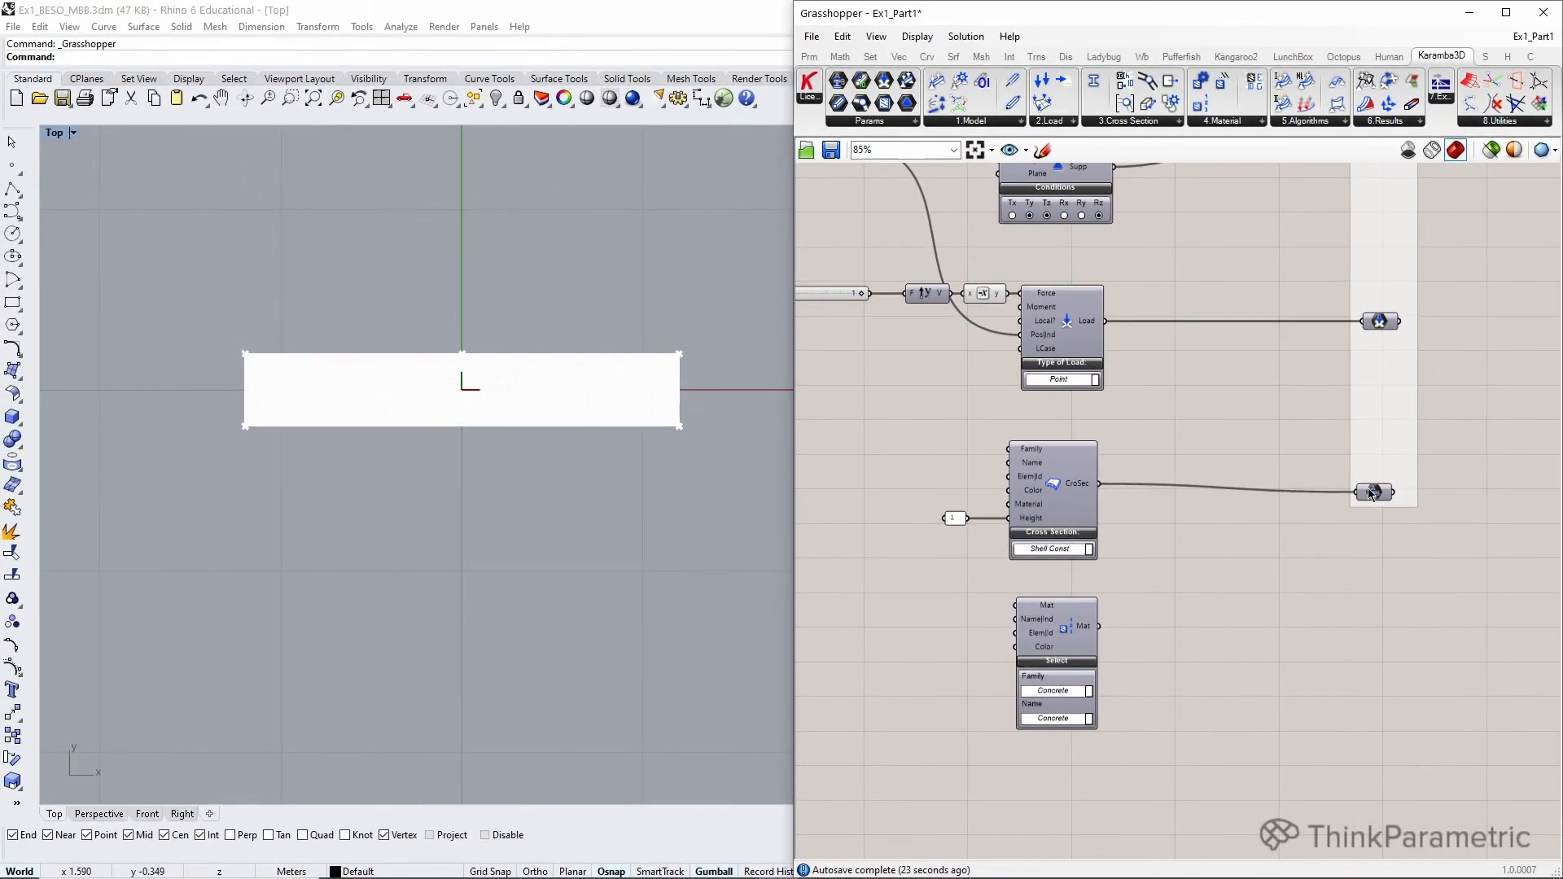
pyautogui.click(1536, 227)
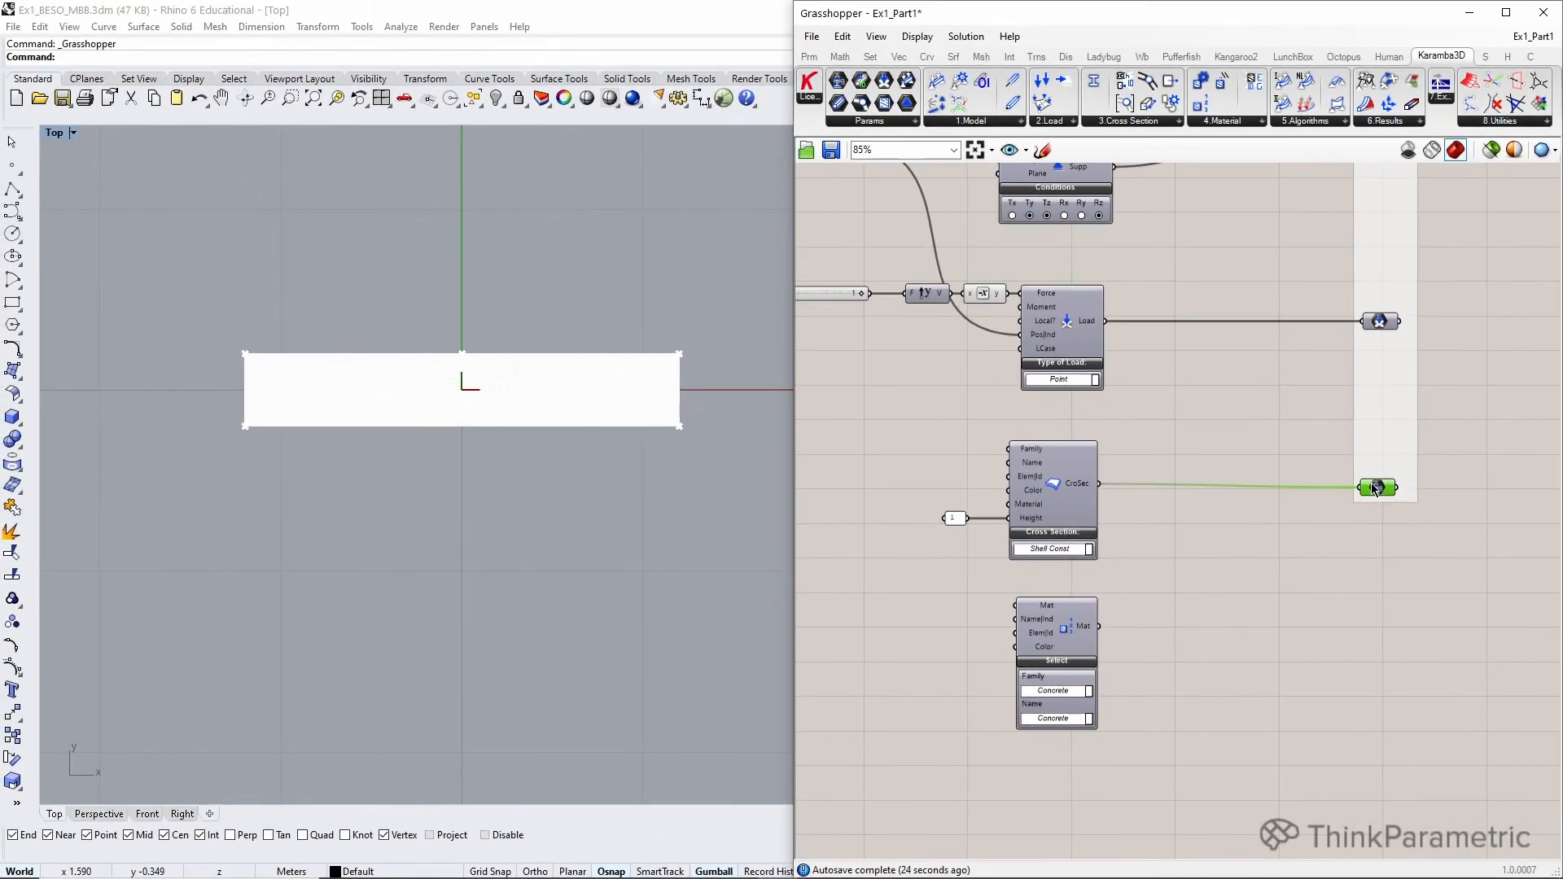
# - Place a Karamba3D Material parameter below the Cross-section parameter, feed it the Mat output, and add it to the group
pyautogui.click(891, 122)
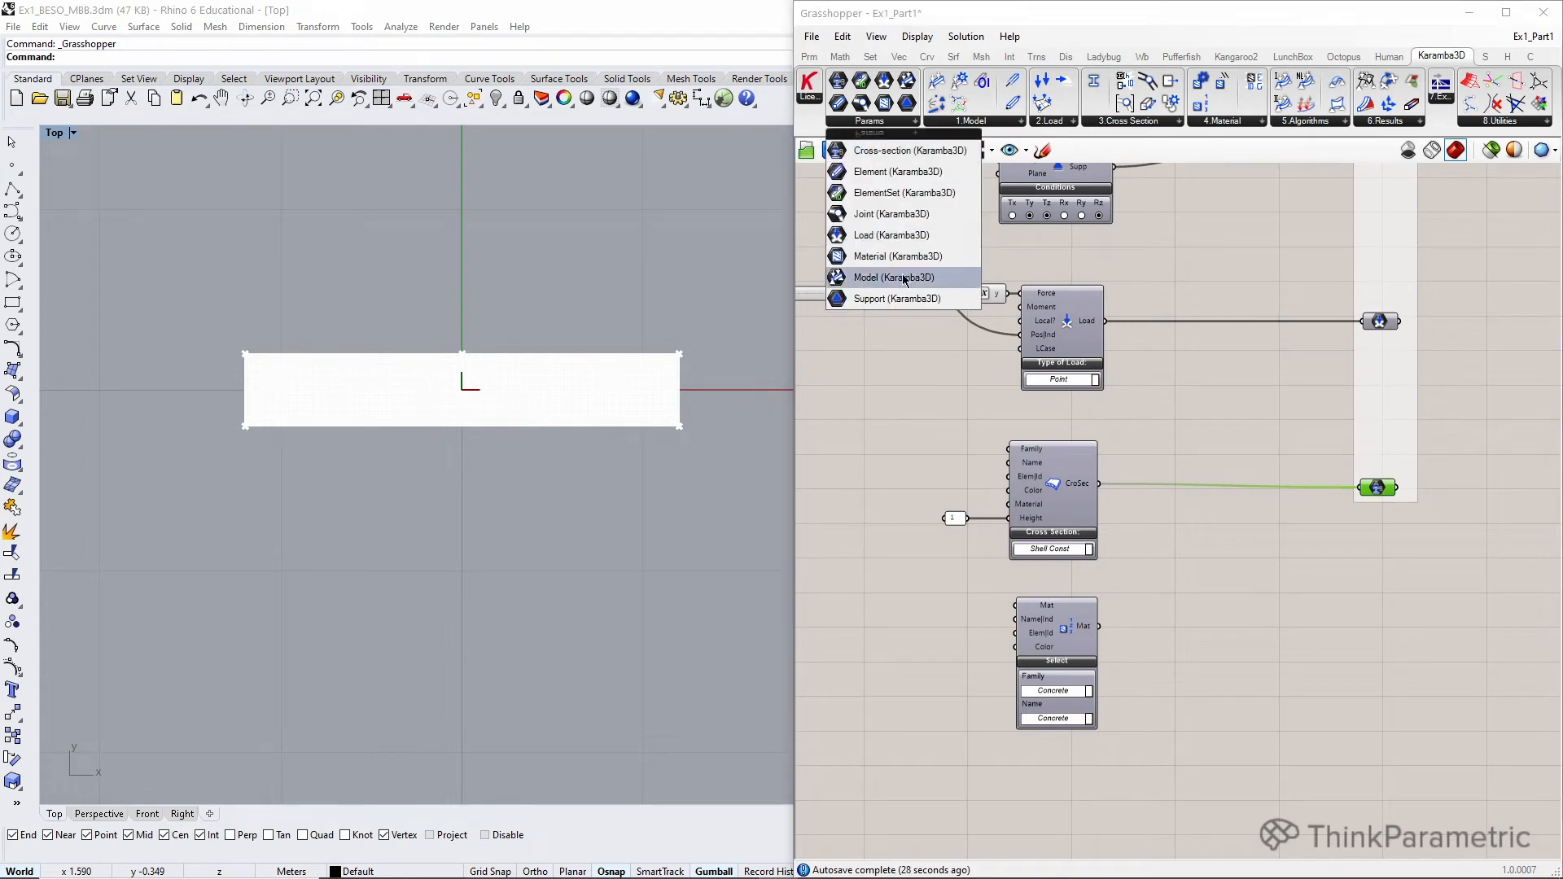
pyautogui.moveTo(894, 277); pyautogui.dragTo(1376, 657)
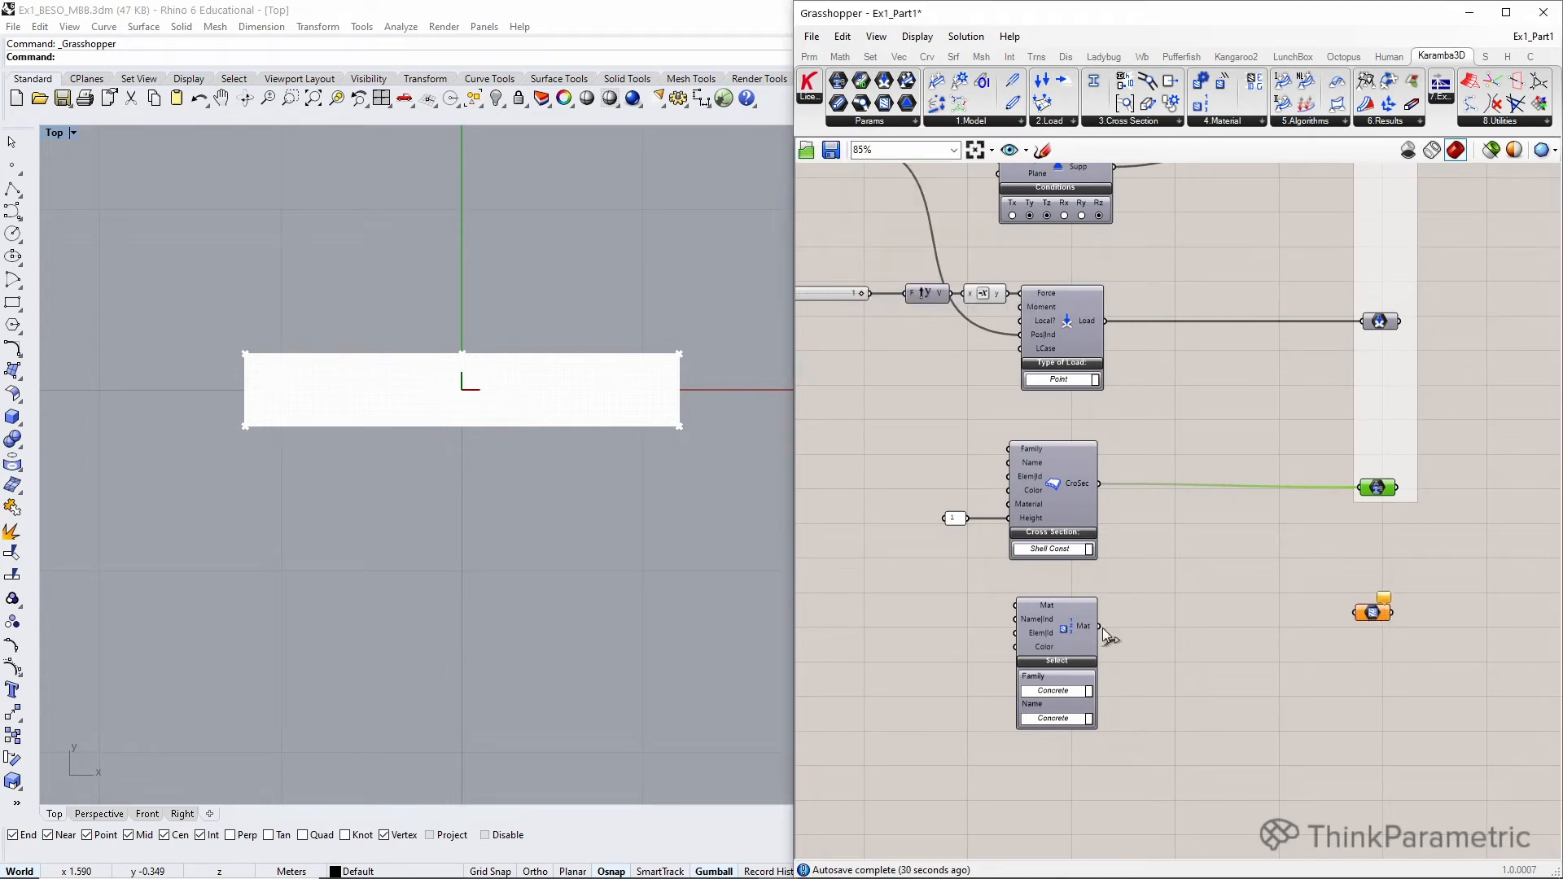
pyautogui.moveTo(1100, 627); pyautogui.dragTo(1374, 633)
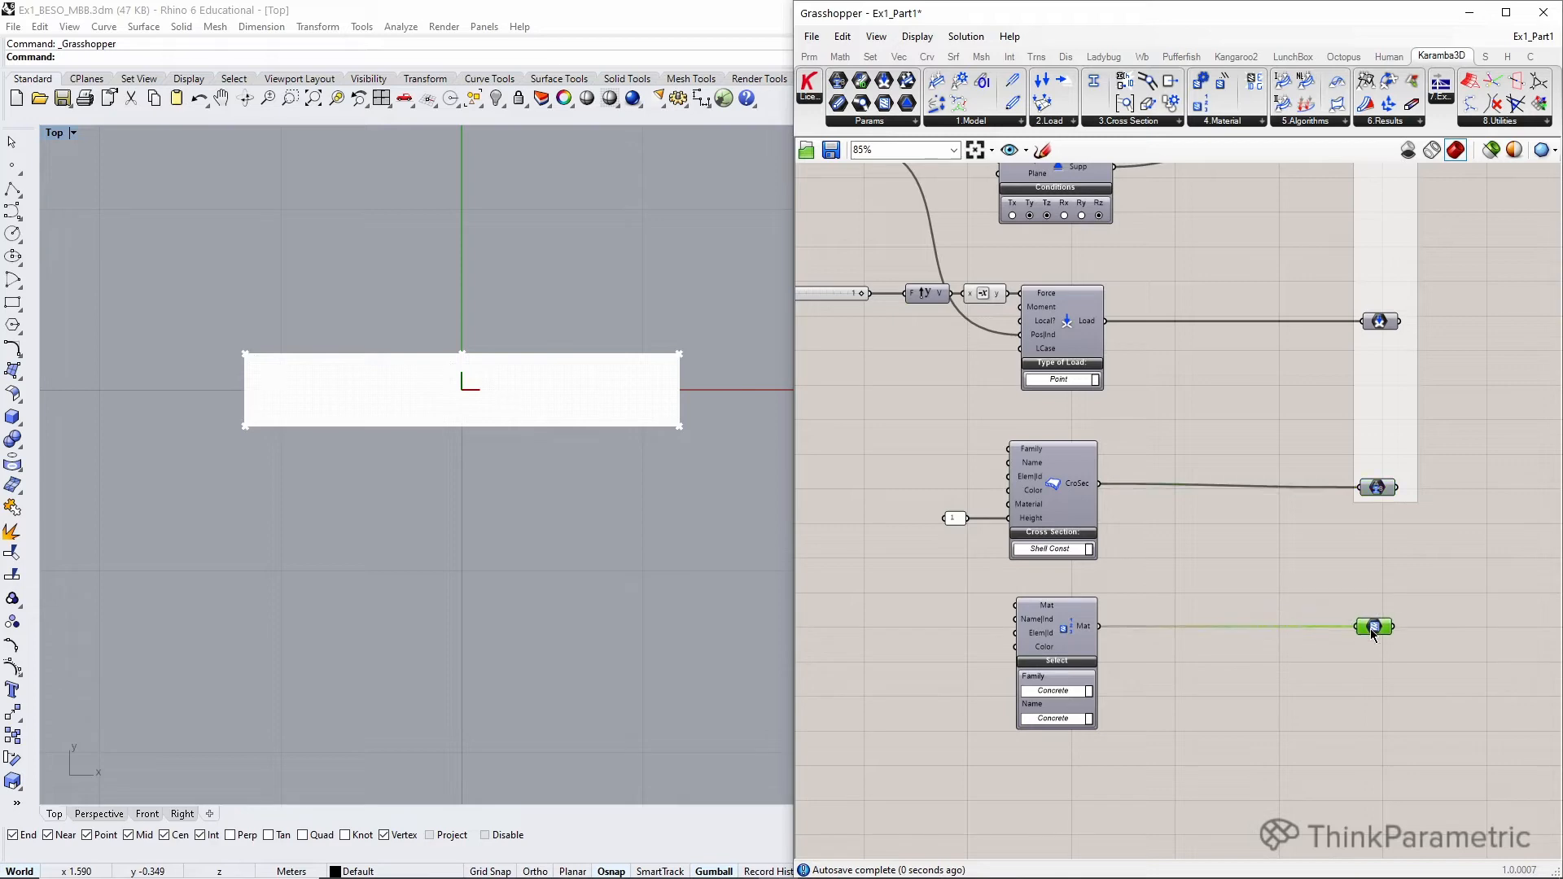
pyautogui.rightClick(1384, 405)
pyautogui.click(1424, 534)
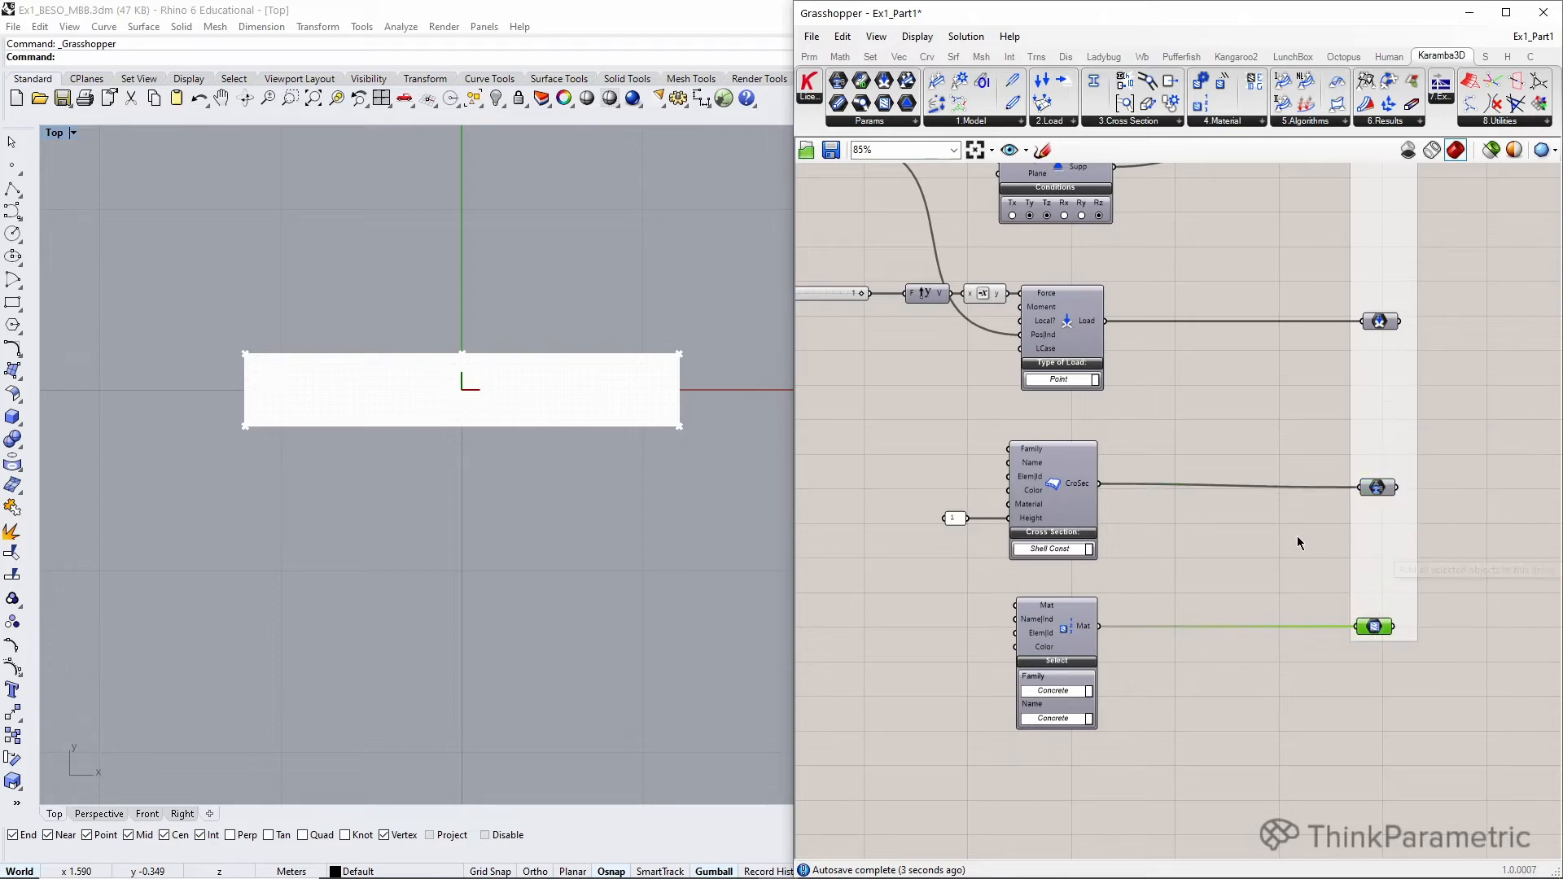
# - Add a Karamba3D Assemble Model component beside the grouped parameters, on their output side
pyautogui.scroll(-4, 1299, 544)
pyautogui.scroll(1, 1418, 338)
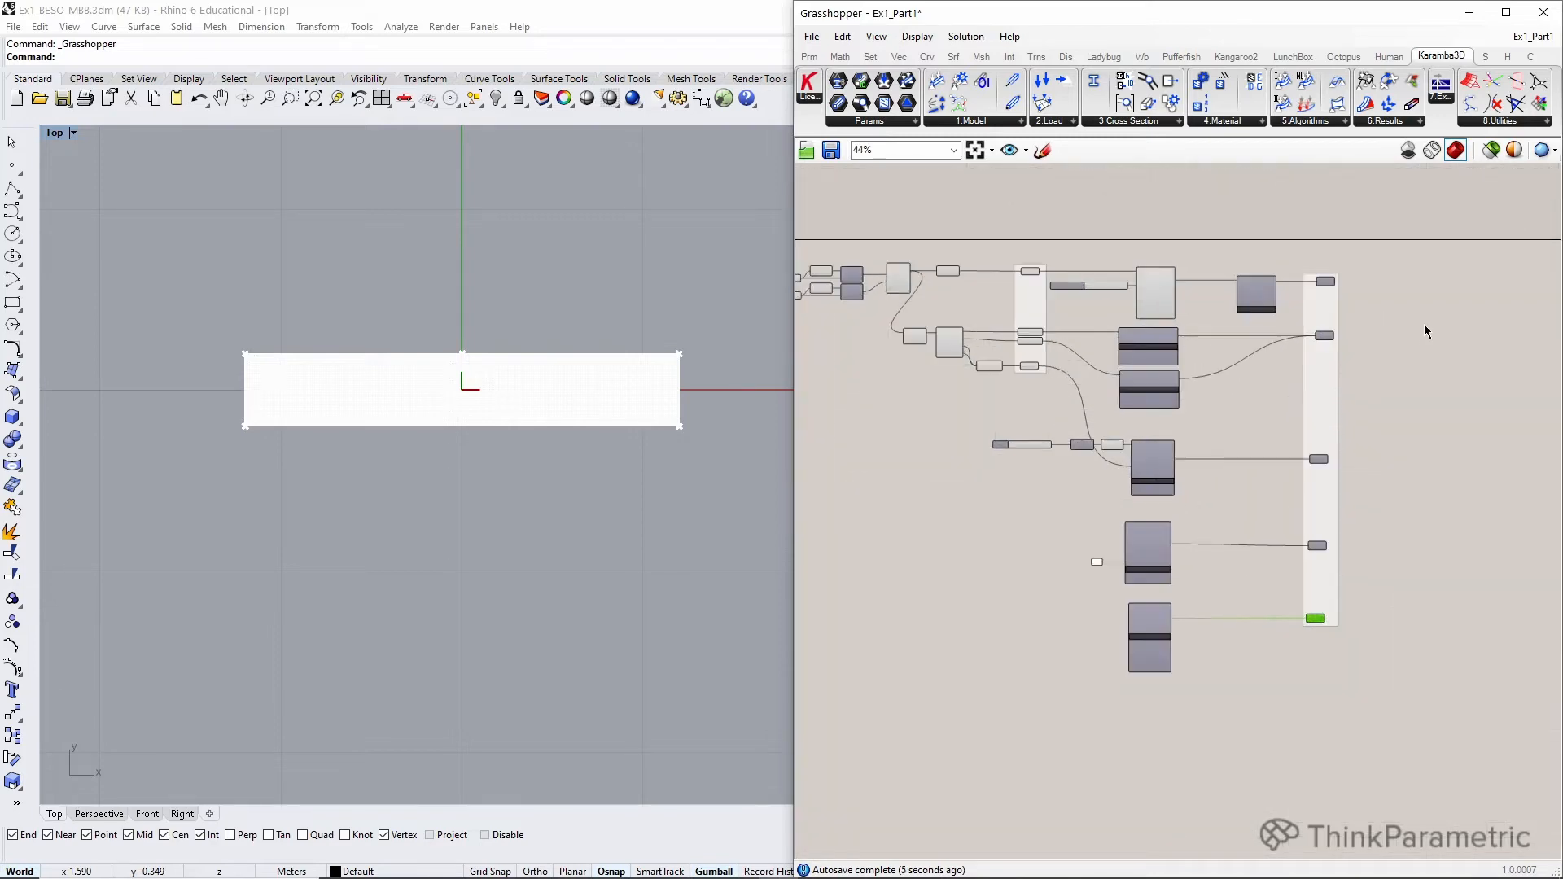
pyautogui.scroll(1, 1425, 332)
pyautogui.moveTo(1416, 324); pyautogui.dragTo(1301, 324, button='right')
pyautogui.scroll(1, 1301, 324)
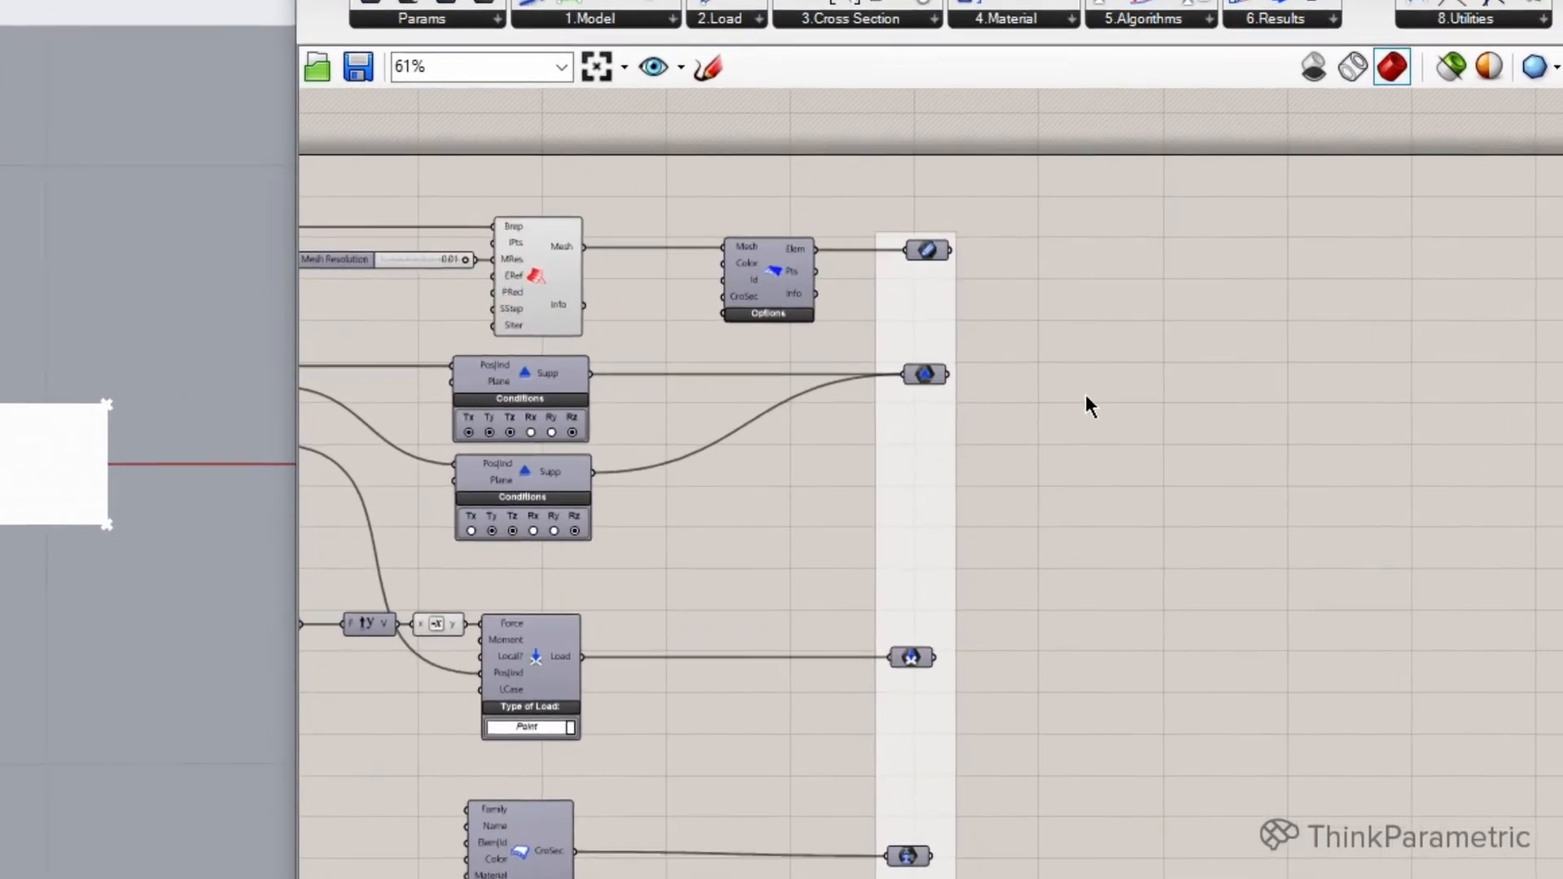
pyautogui.doubleClick(1273, 352)
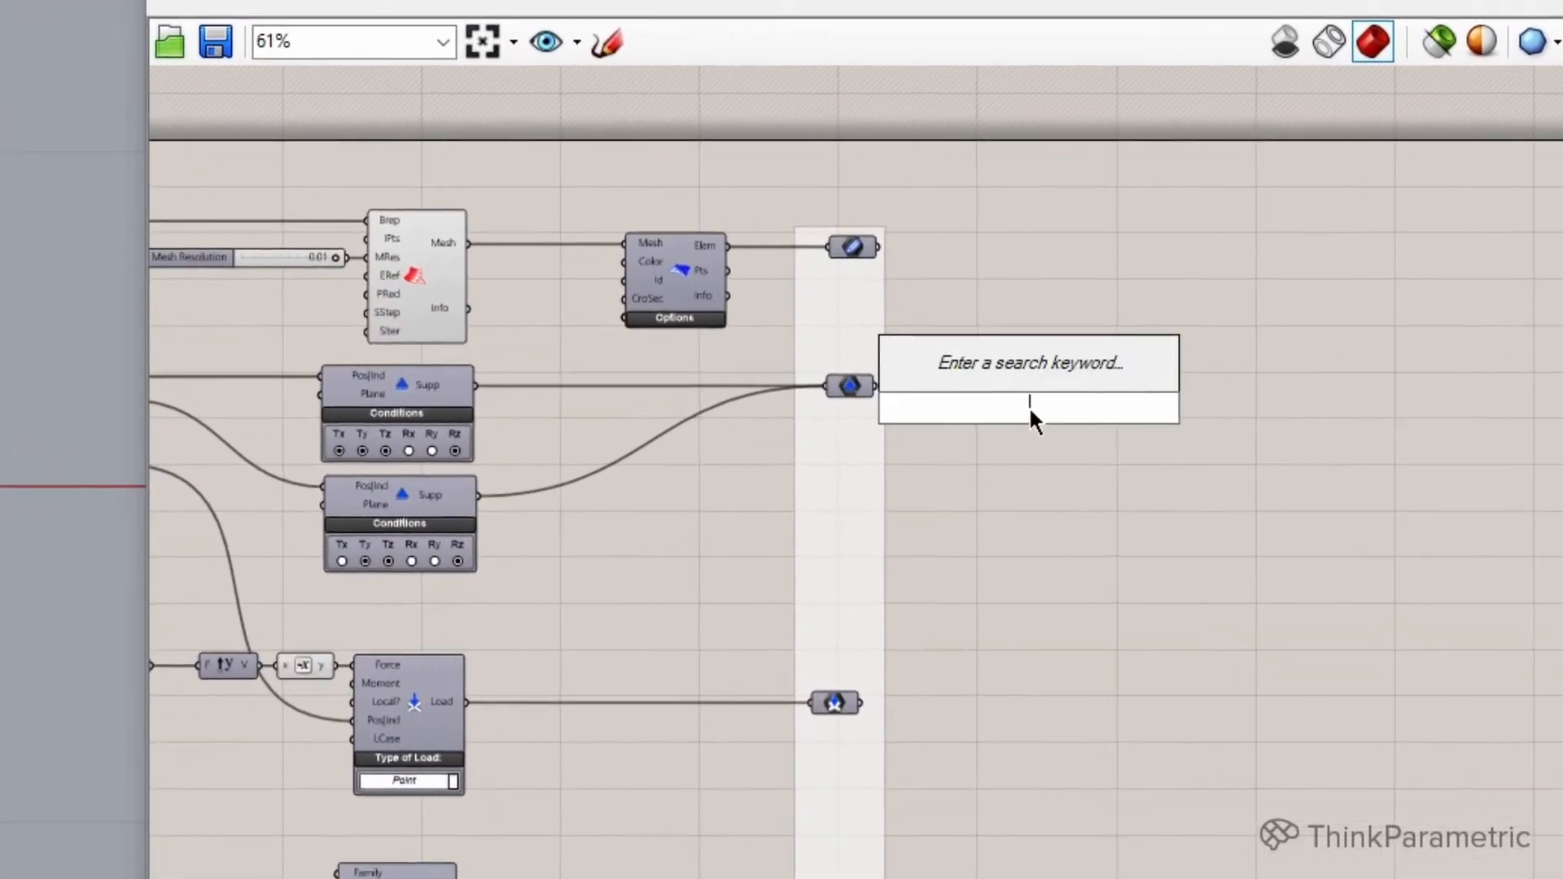
pyautogui.write('ass')
pyautogui.click(1018, 383)
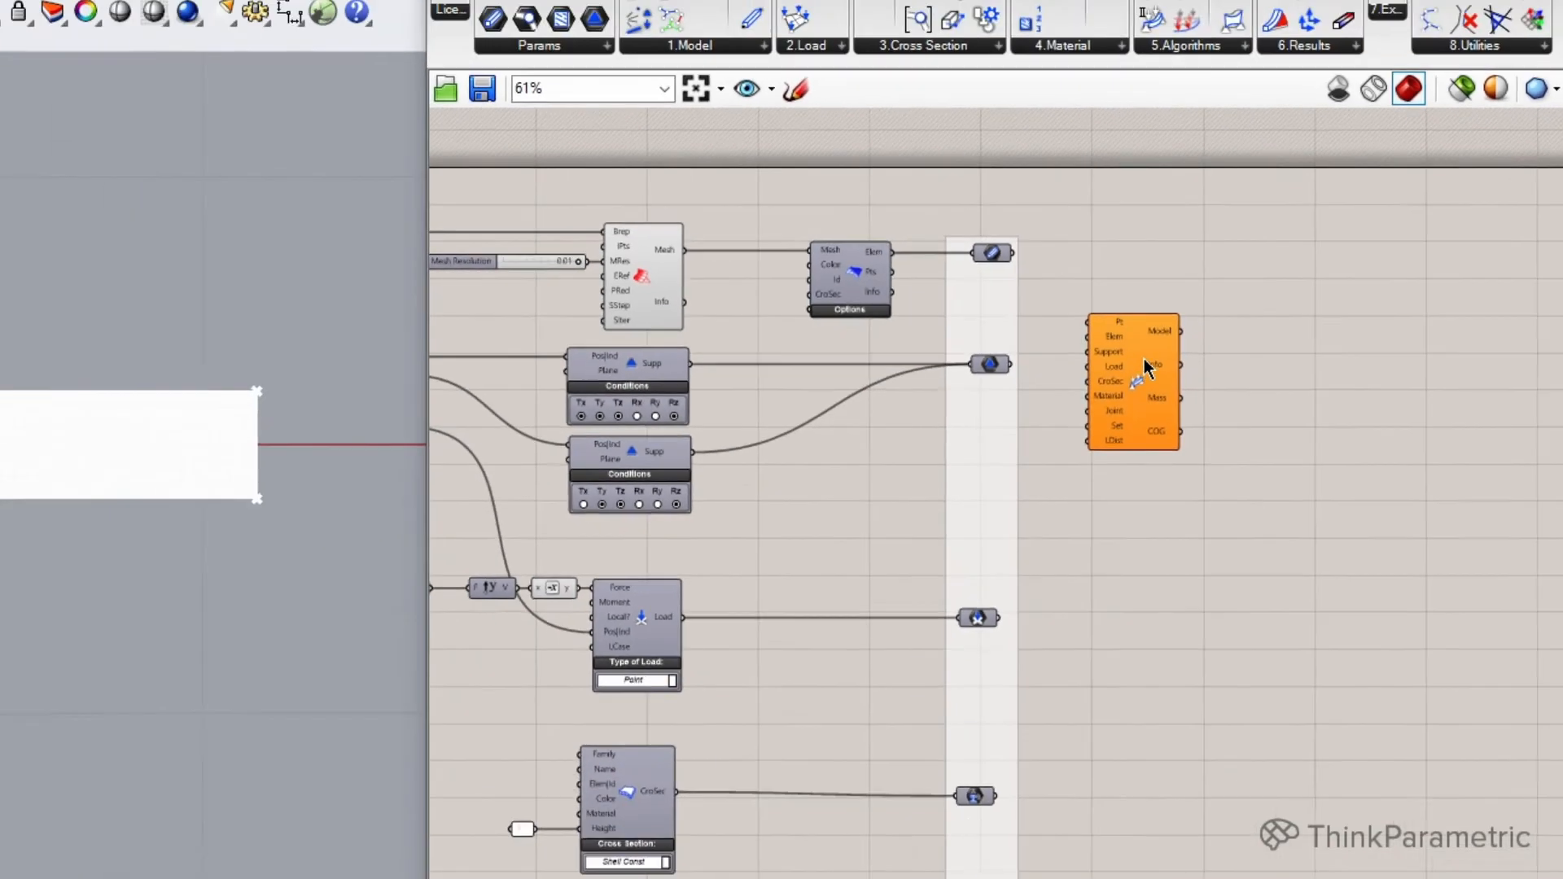
# - Wire the Element and Support parameters into the Assemble Model component's Elem and Support inputs, and flatten the Support input
pyautogui.scroll(2, 1343, 313)
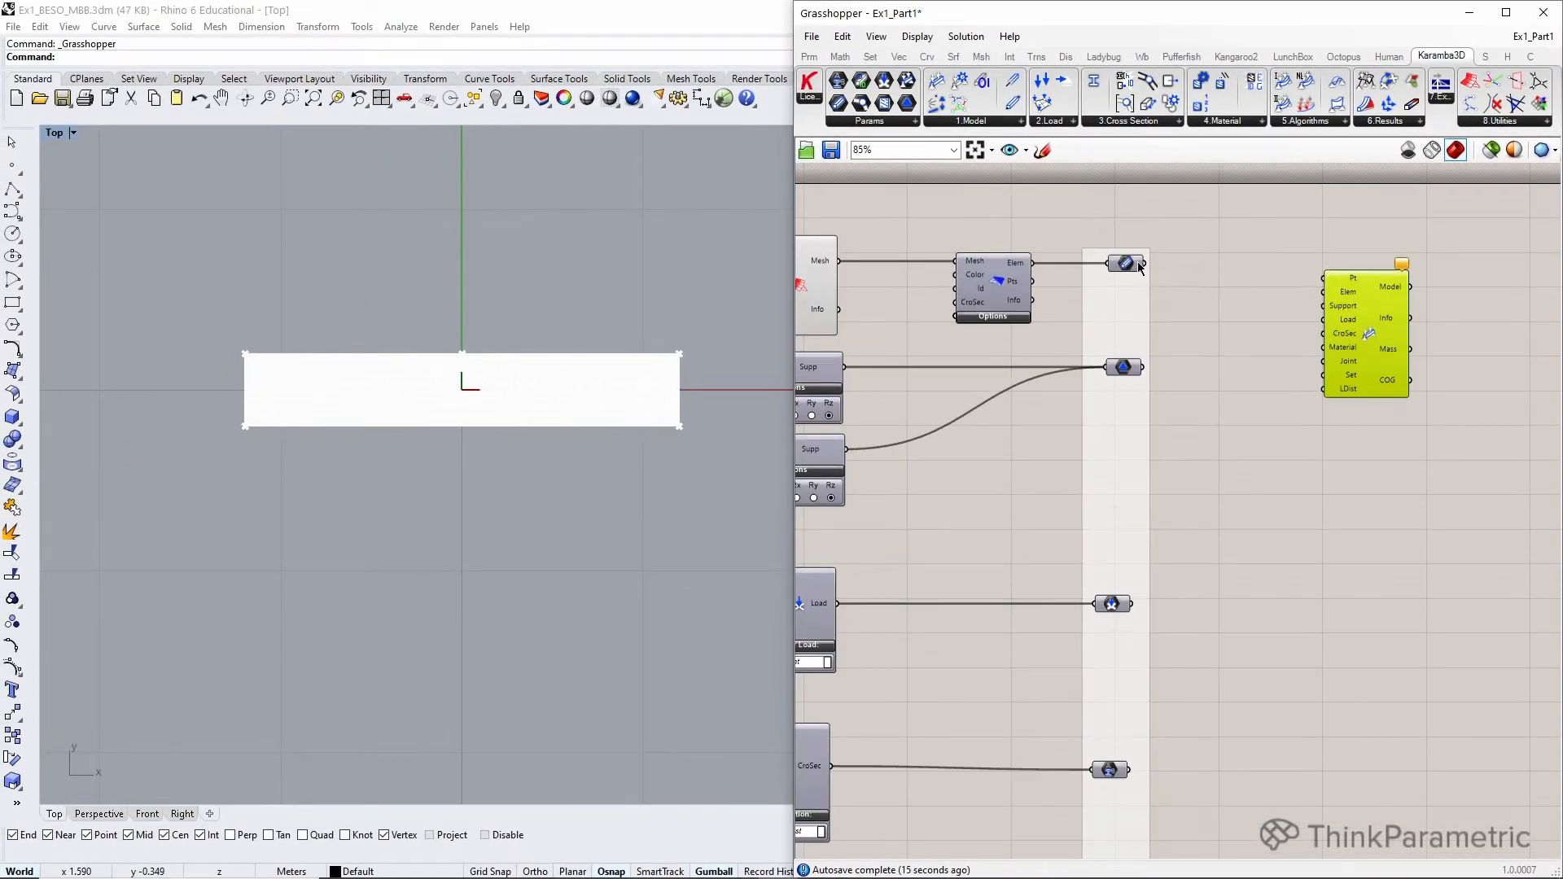
pyautogui.moveTo(1142, 264); pyautogui.dragTo(1376, 281)
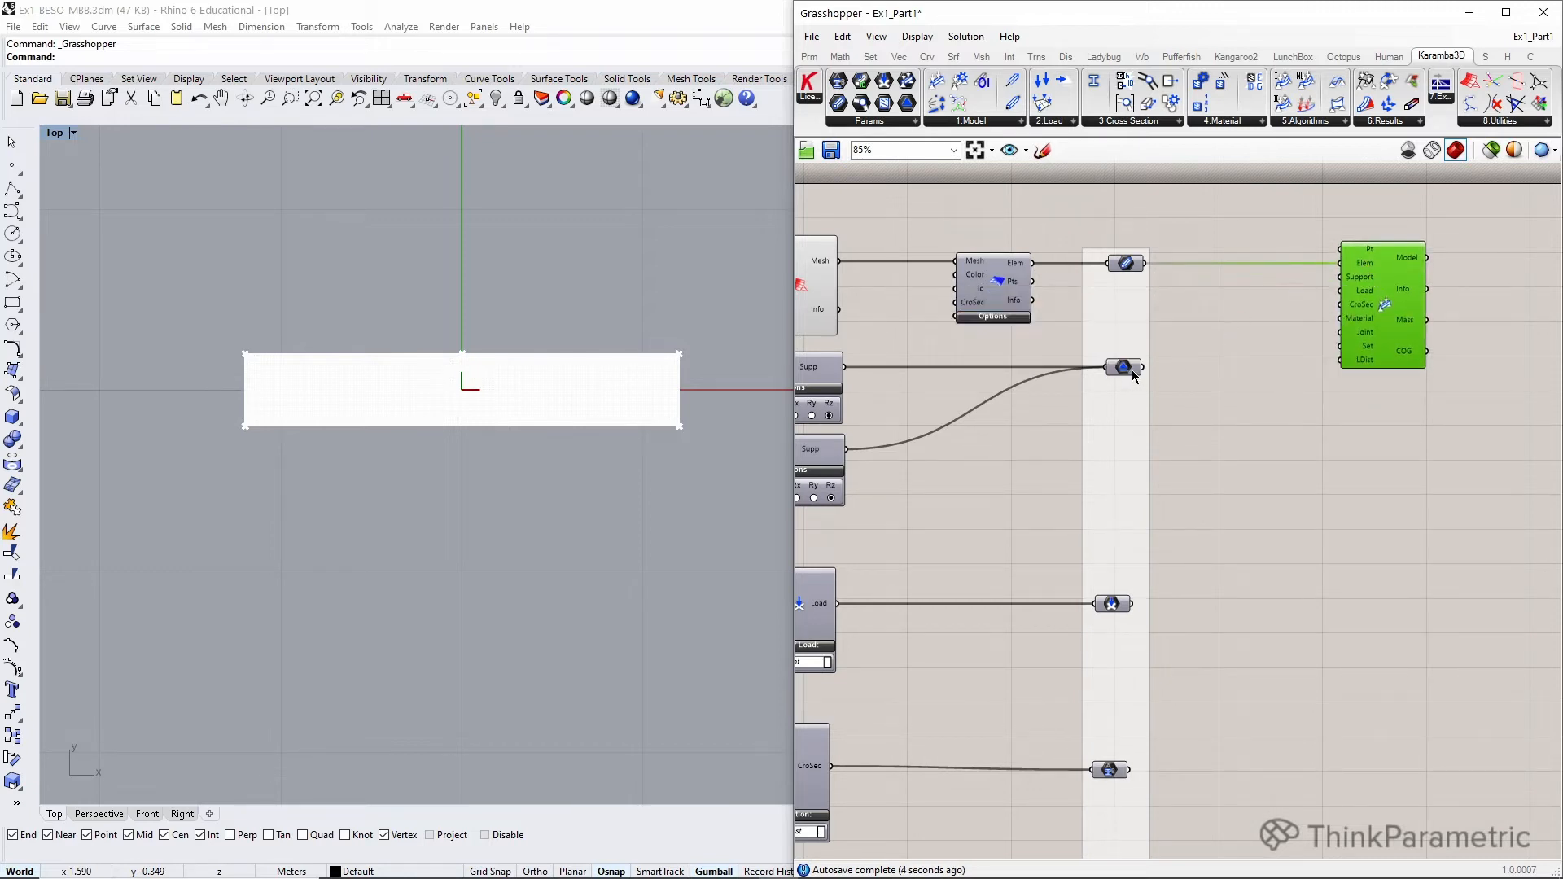
pyautogui.moveTo(1133, 373)
pyautogui.moveTo(1144, 367); pyautogui.dragTo(1342, 279)
pyautogui.rightClick(1373, 284)
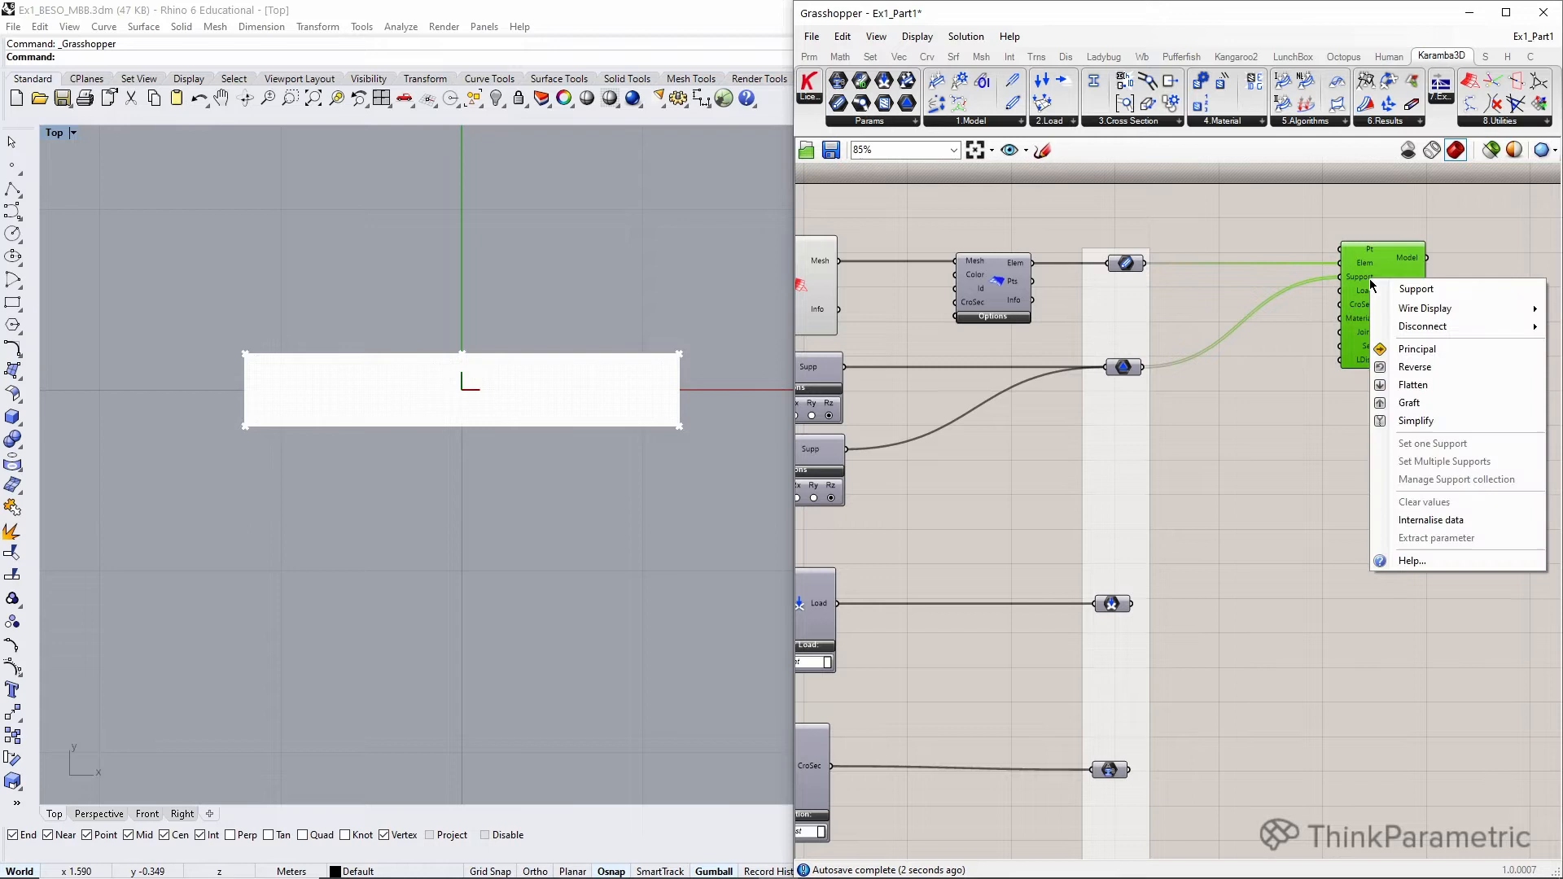
pyautogui.click(1399, 383)
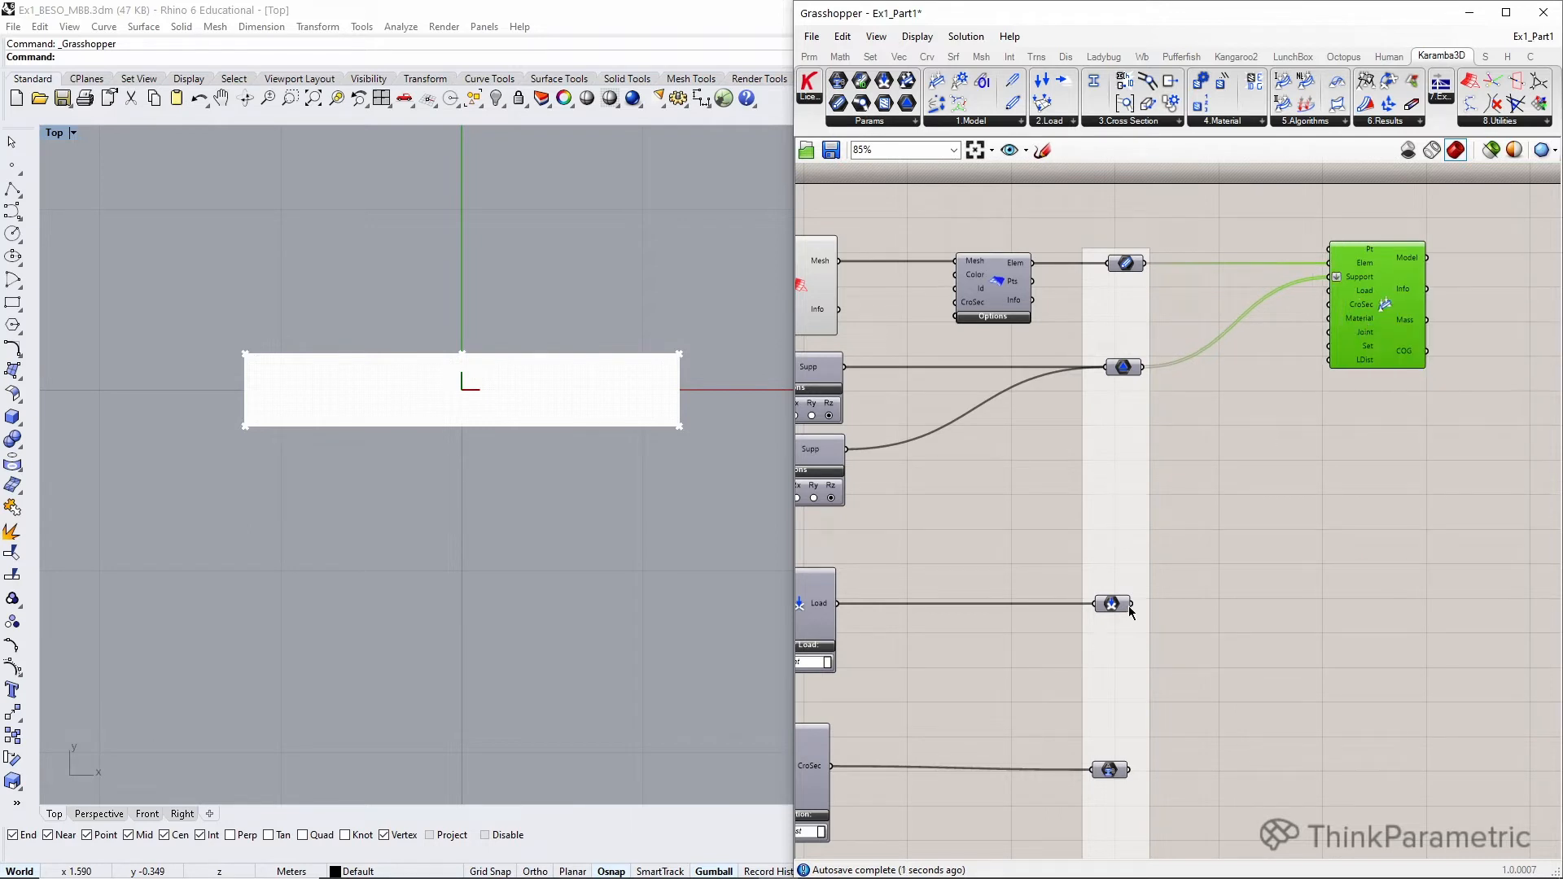
# - Wire the grouped Load, Cross-section and Material parameters into the Load, CroSec and Material inputs of Assemble Model
pyautogui.moveTo(1132, 609); pyautogui.dragTo(1334, 293)
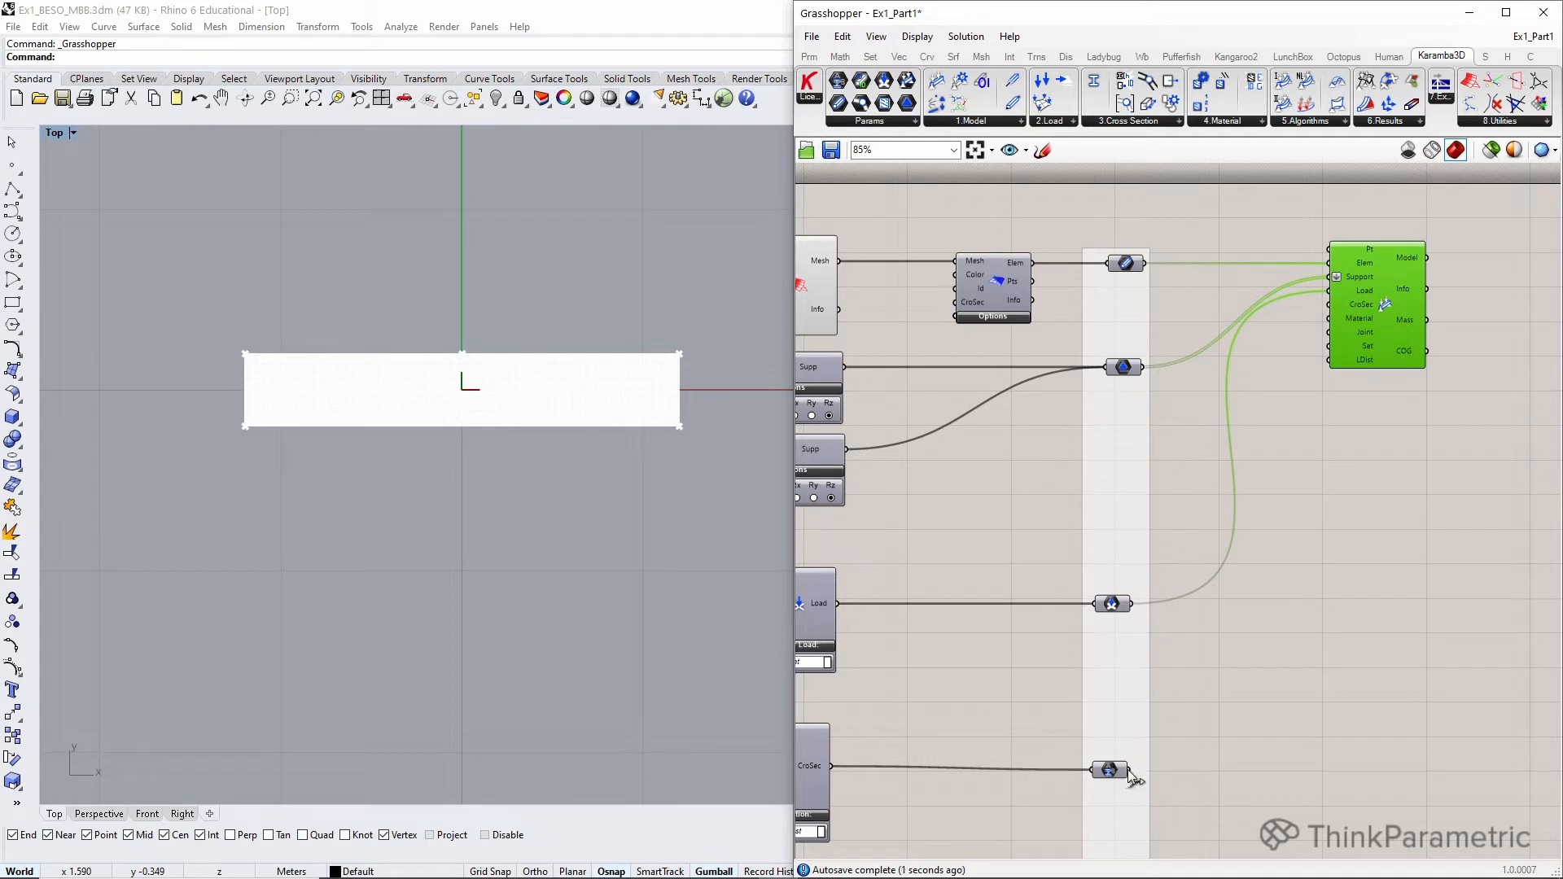
pyautogui.moveTo(1168, 758); pyautogui.dragTo(1129, 704, button='right')
pyautogui.moveTo(1116, 714); pyautogui.dragTo(1309, 250)
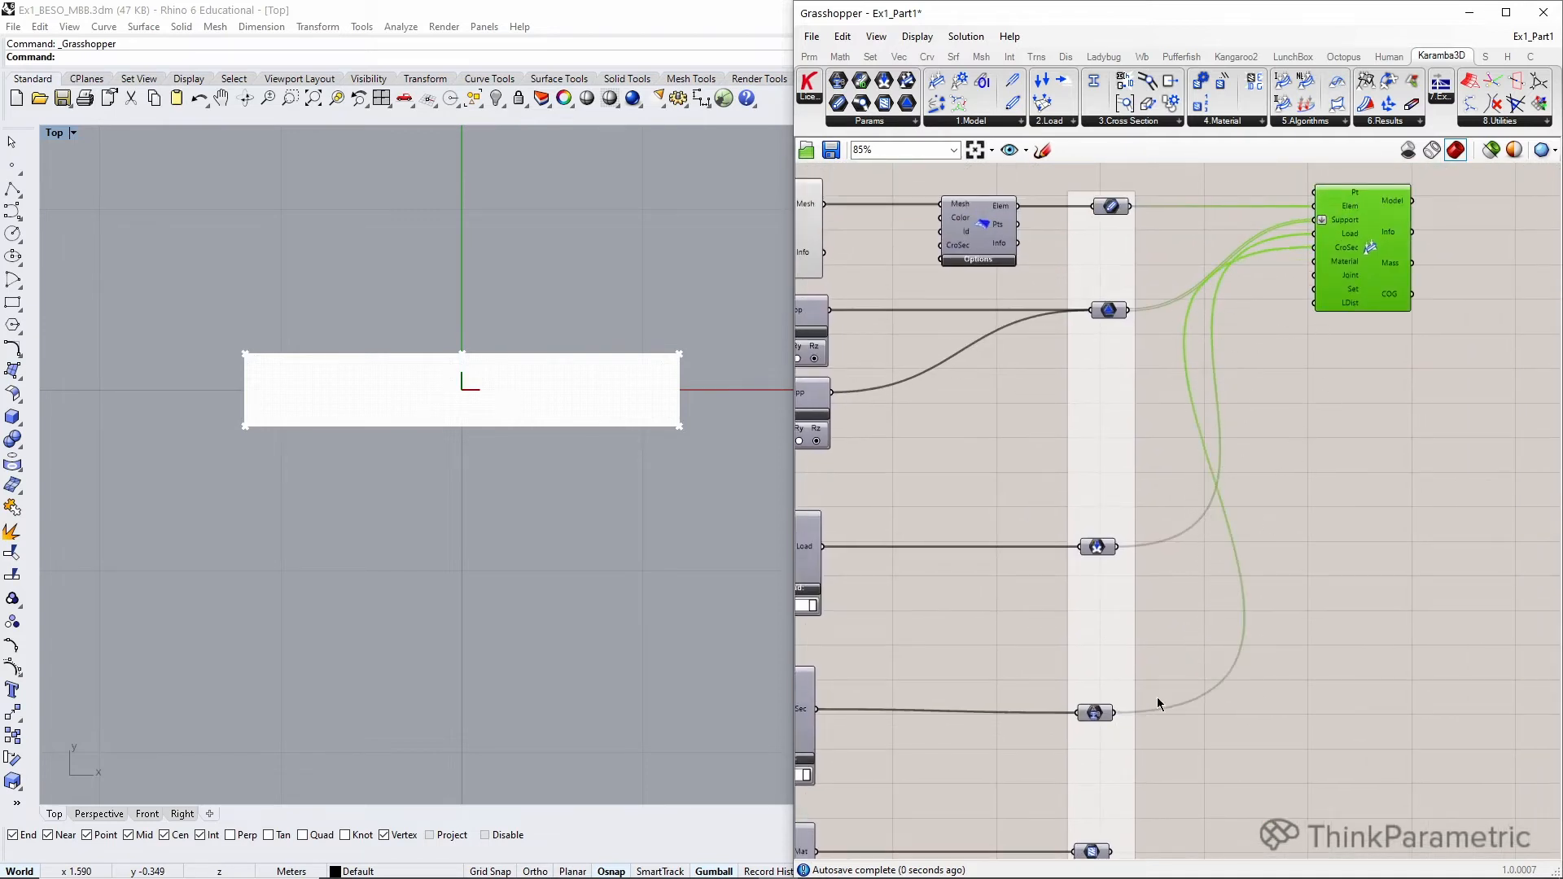
pyautogui.moveTo(1117, 861); pyautogui.dragTo(1364, 259)
pyautogui.moveTo(1391, 255); pyautogui.dragTo(1293, 313, button='right')
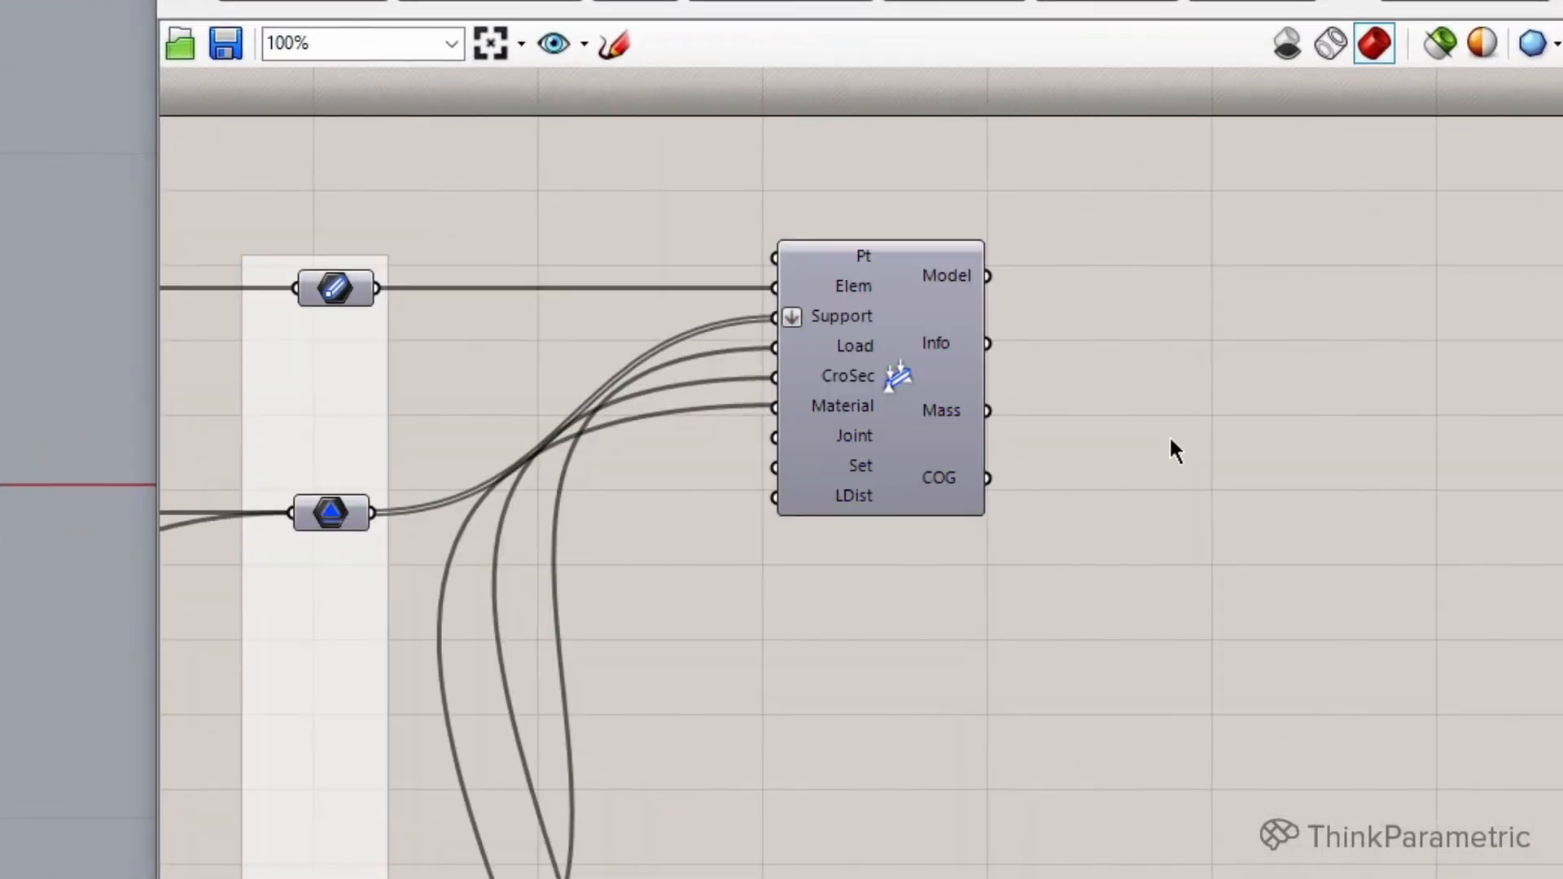
# - Add a Karamba3D Model View component, feed it the assembled Model output, and place it below and beyond Assemble Model
pyautogui.doubleClick(1171, 440)
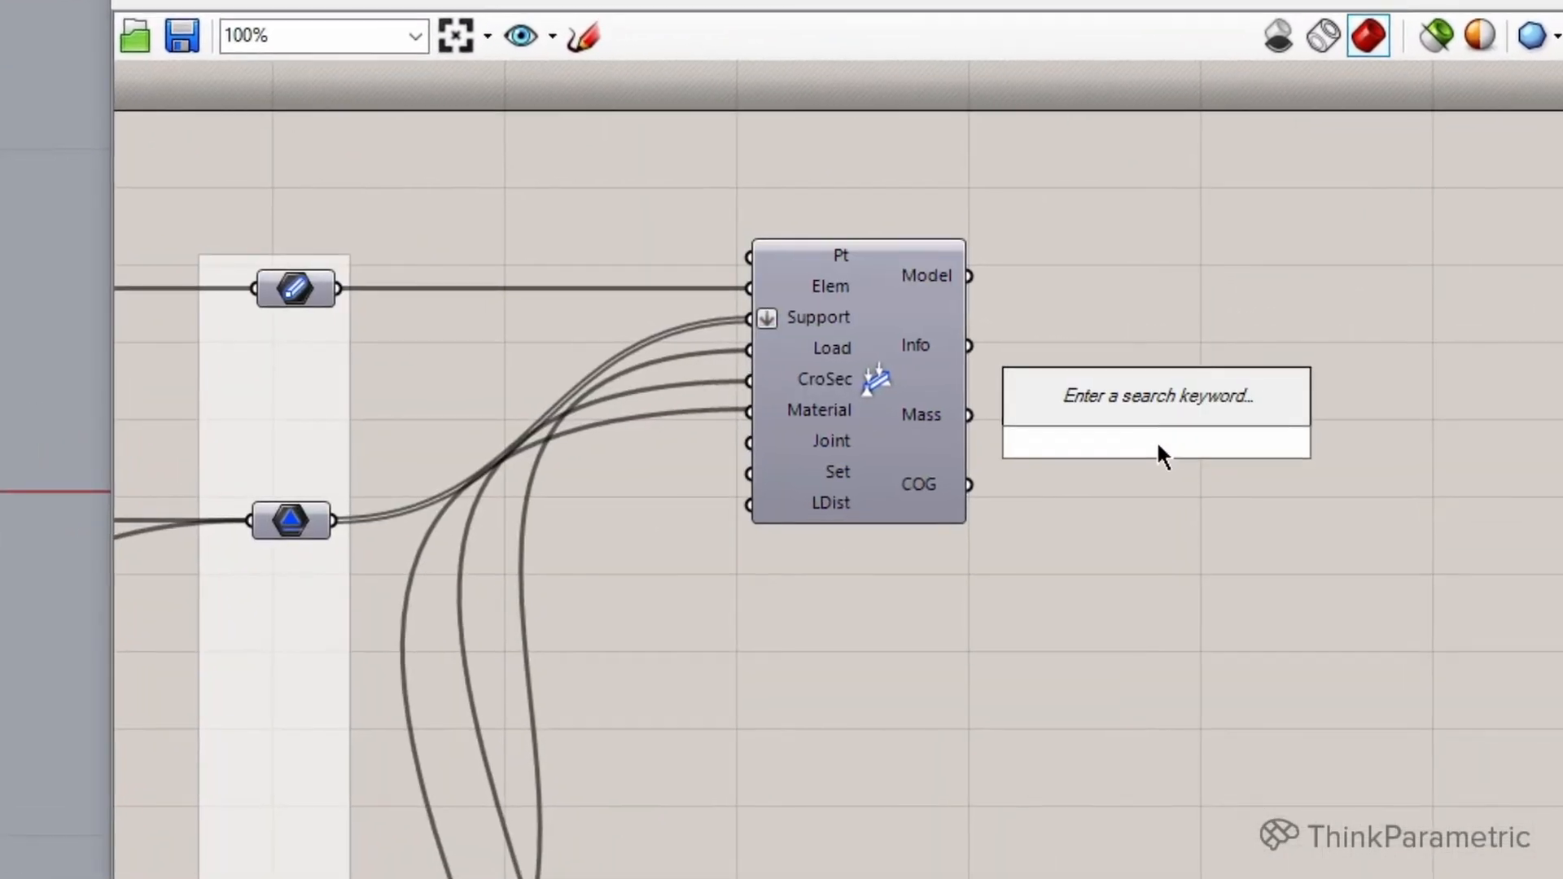
pyautogui.write('model')
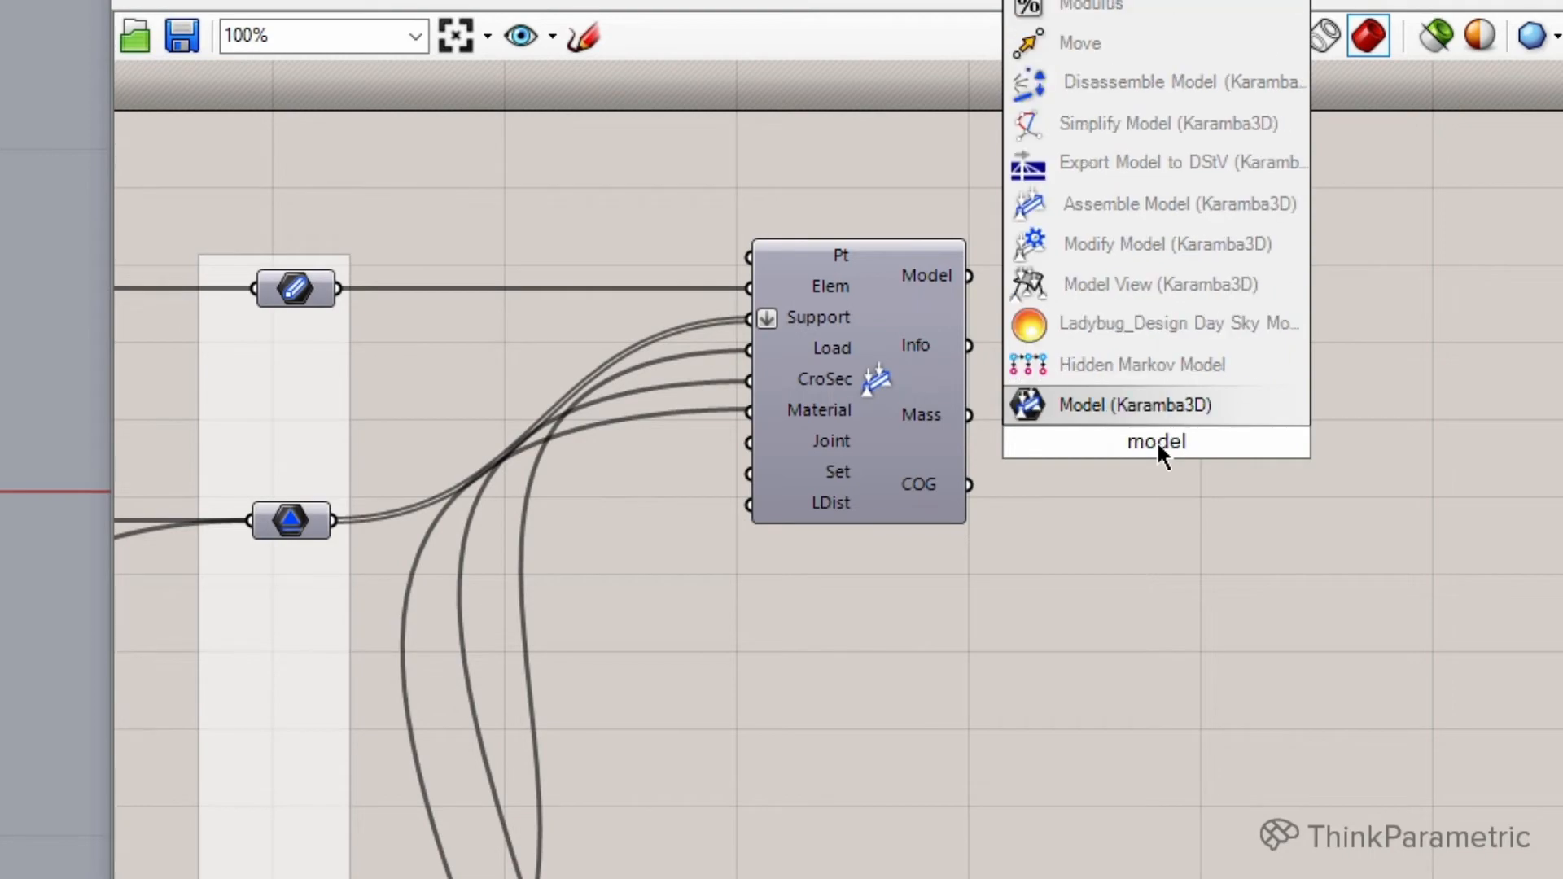
pyautogui.click(1156, 287)
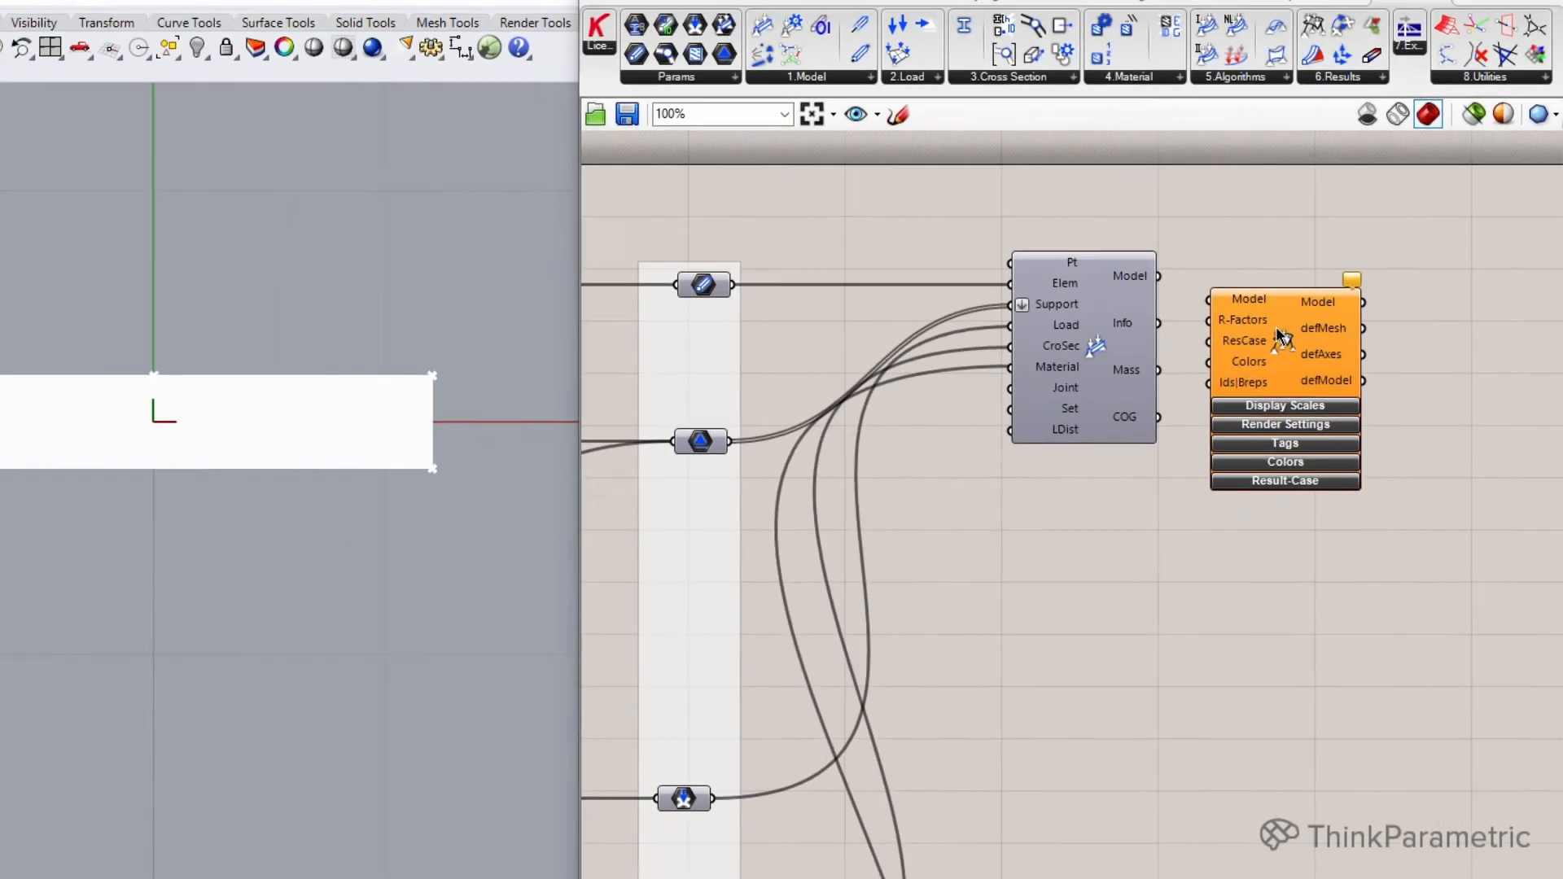
pyautogui.moveTo(1276, 330); pyautogui.dragTo(1323, 380)
pyautogui.moveTo(1162, 277); pyautogui.dragTo(1255, 350)
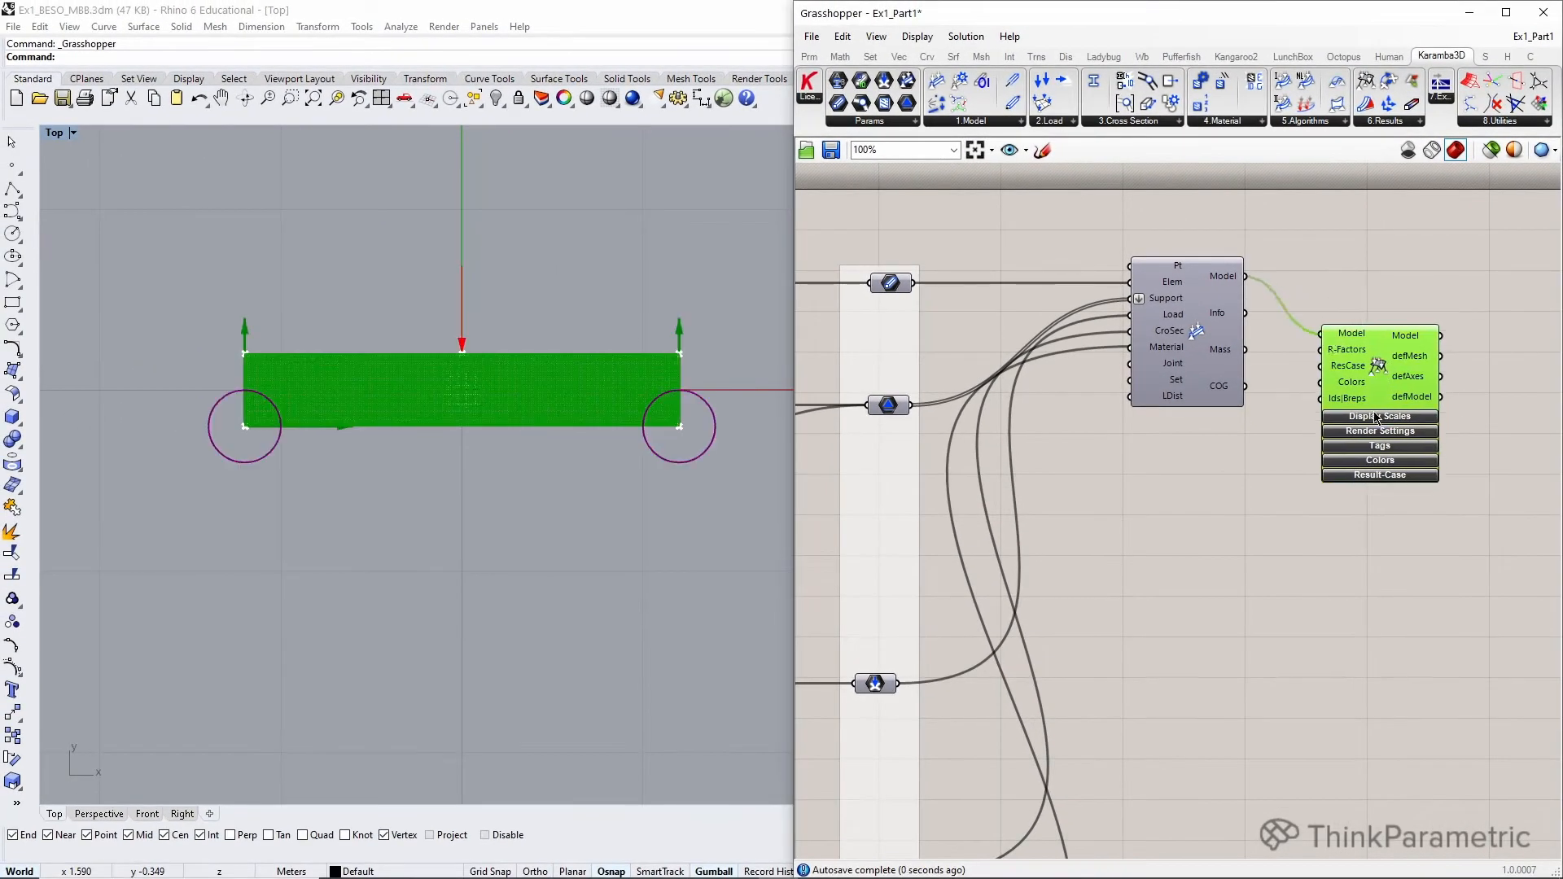
pyautogui.moveTo(1388, 361); pyautogui.dragTo(1366, 481)
pyautogui.moveTo(1224, 572); pyautogui.dragTo(1212, 522, button='right')
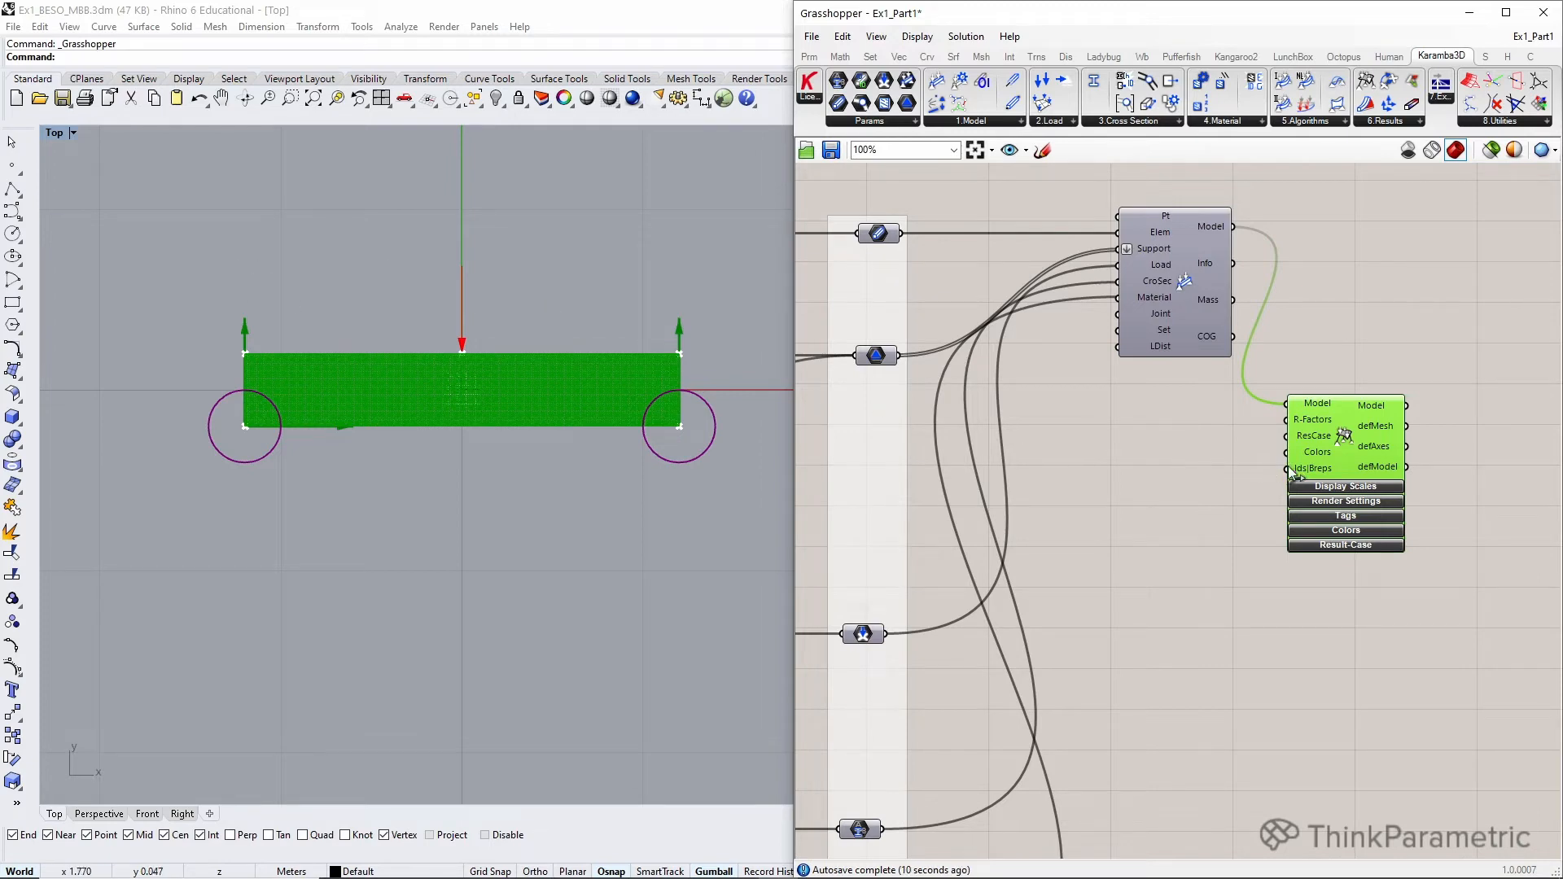
# - Expand the Model View's Display Scales and set the Supports scale to 0.07
pyautogui.click(1352, 487)
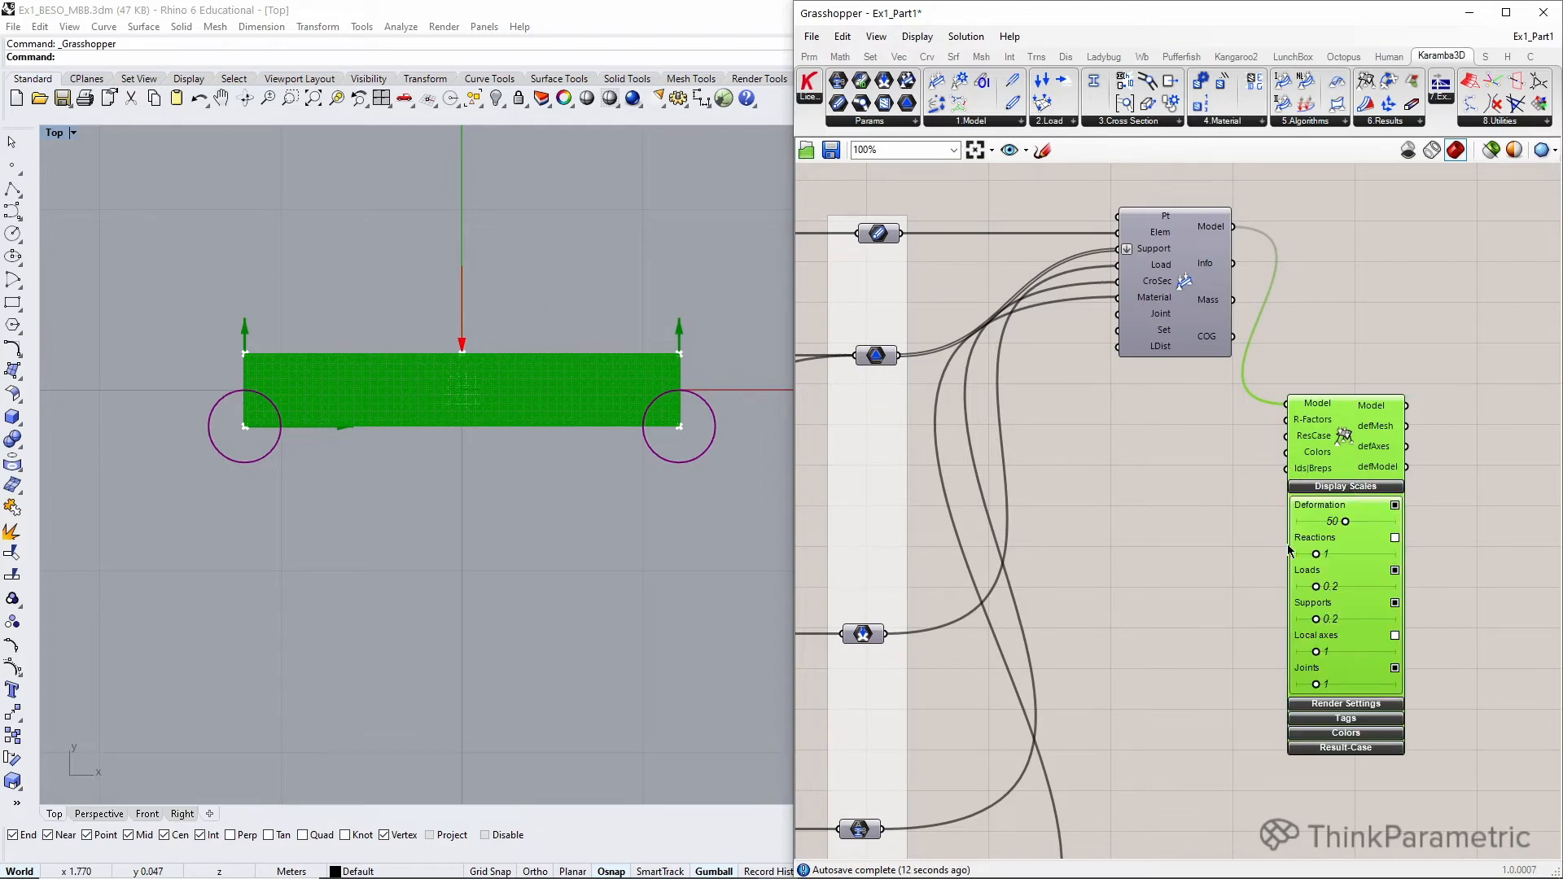
pyautogui.scroll(4, 1326, 650)
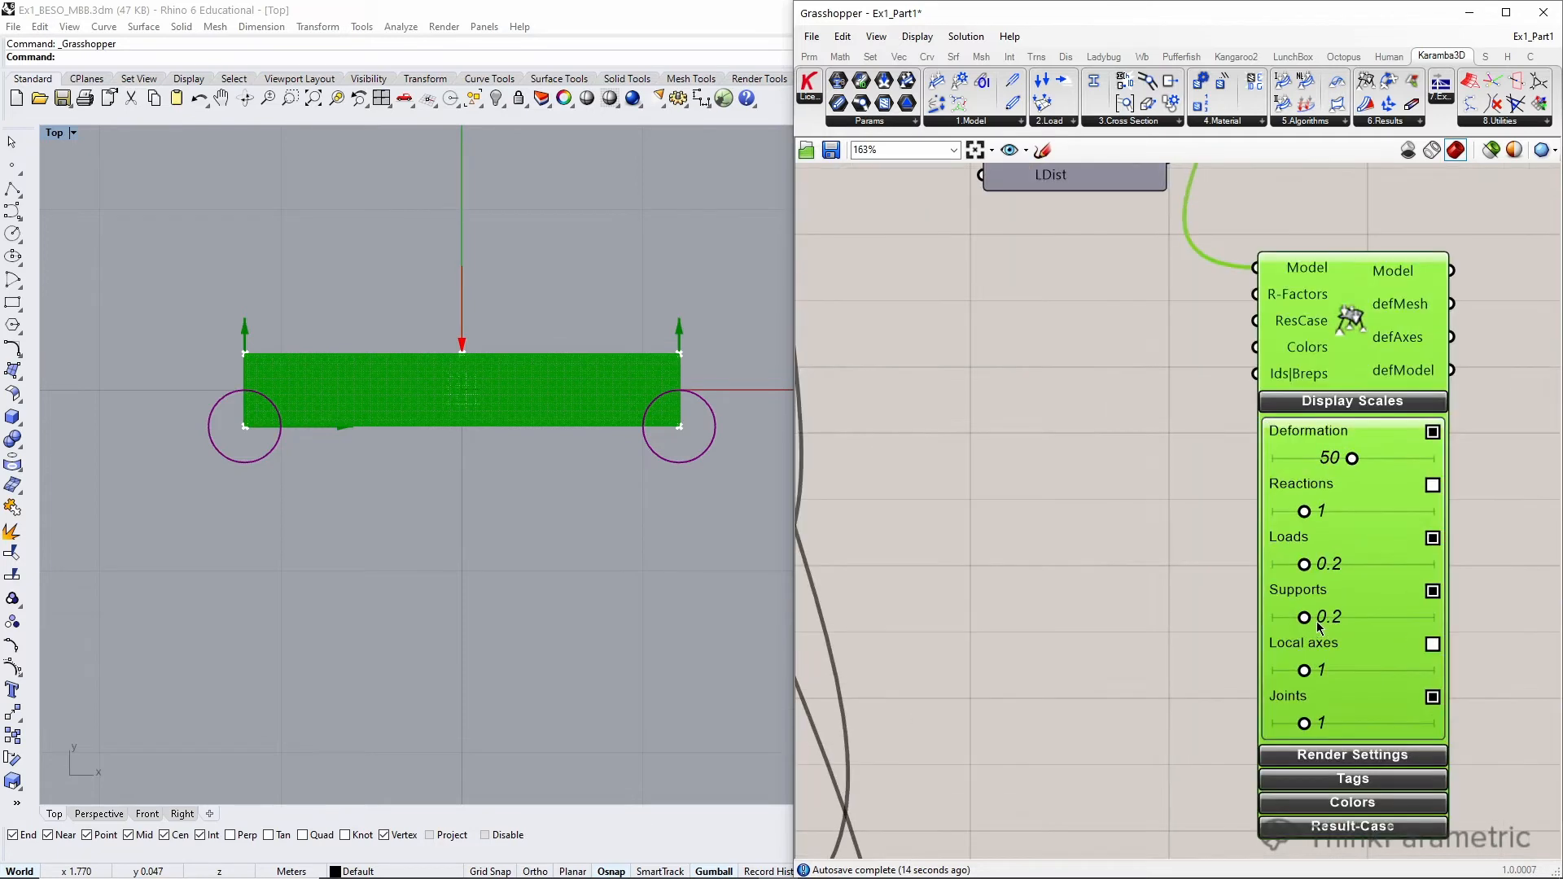
pyautogui.moveTo(1308, 622); pyautogui.dragTo(1307, 624)
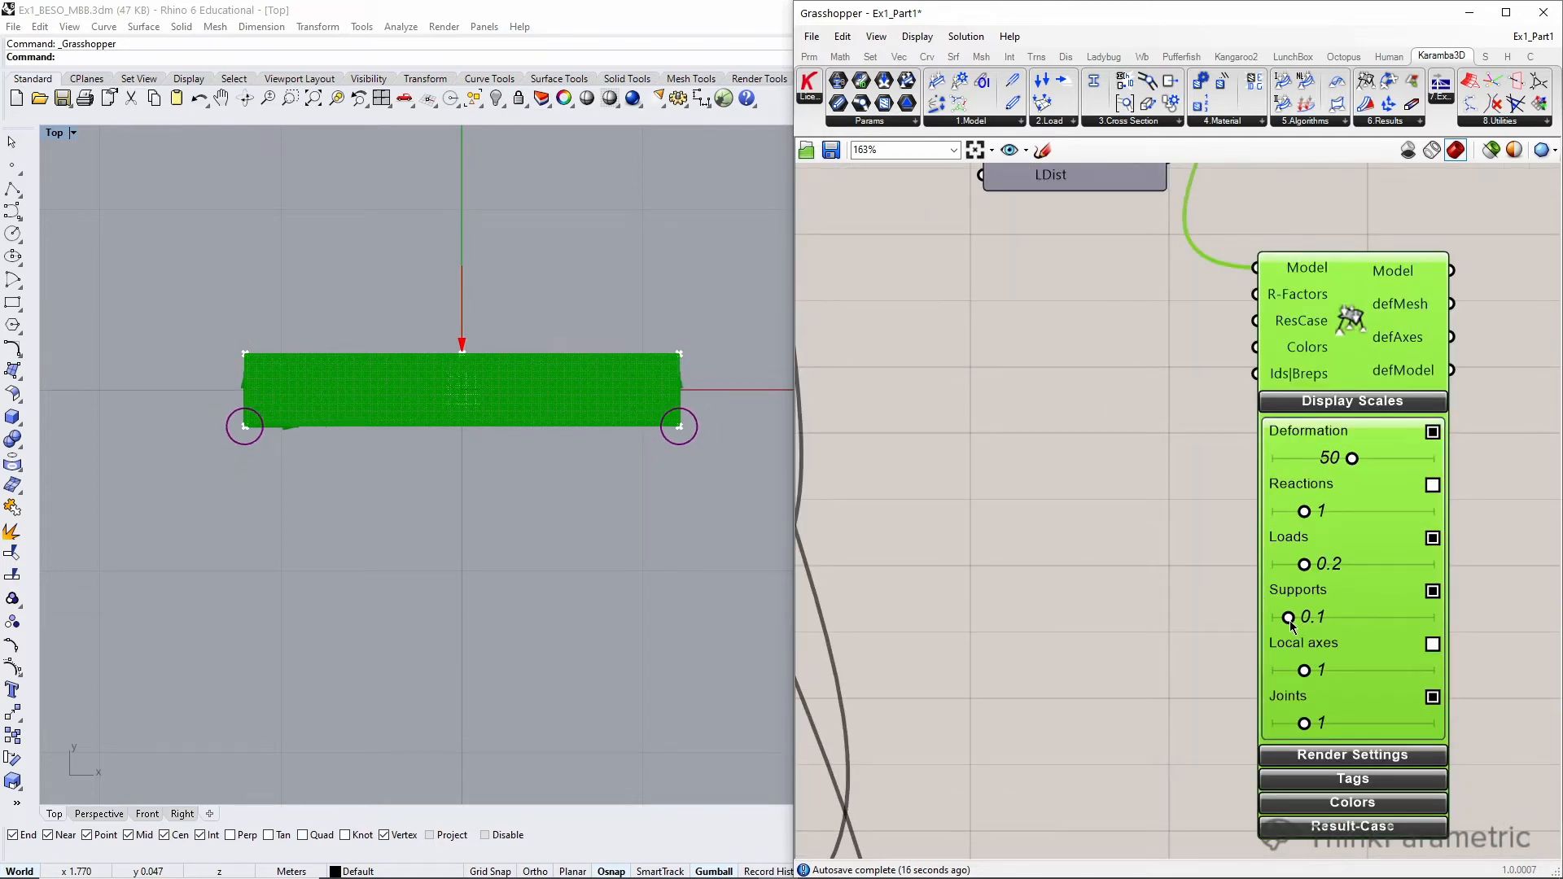
pyautogui.moveTo(1298, 622); pyautogui.dragTo(1284, 622)
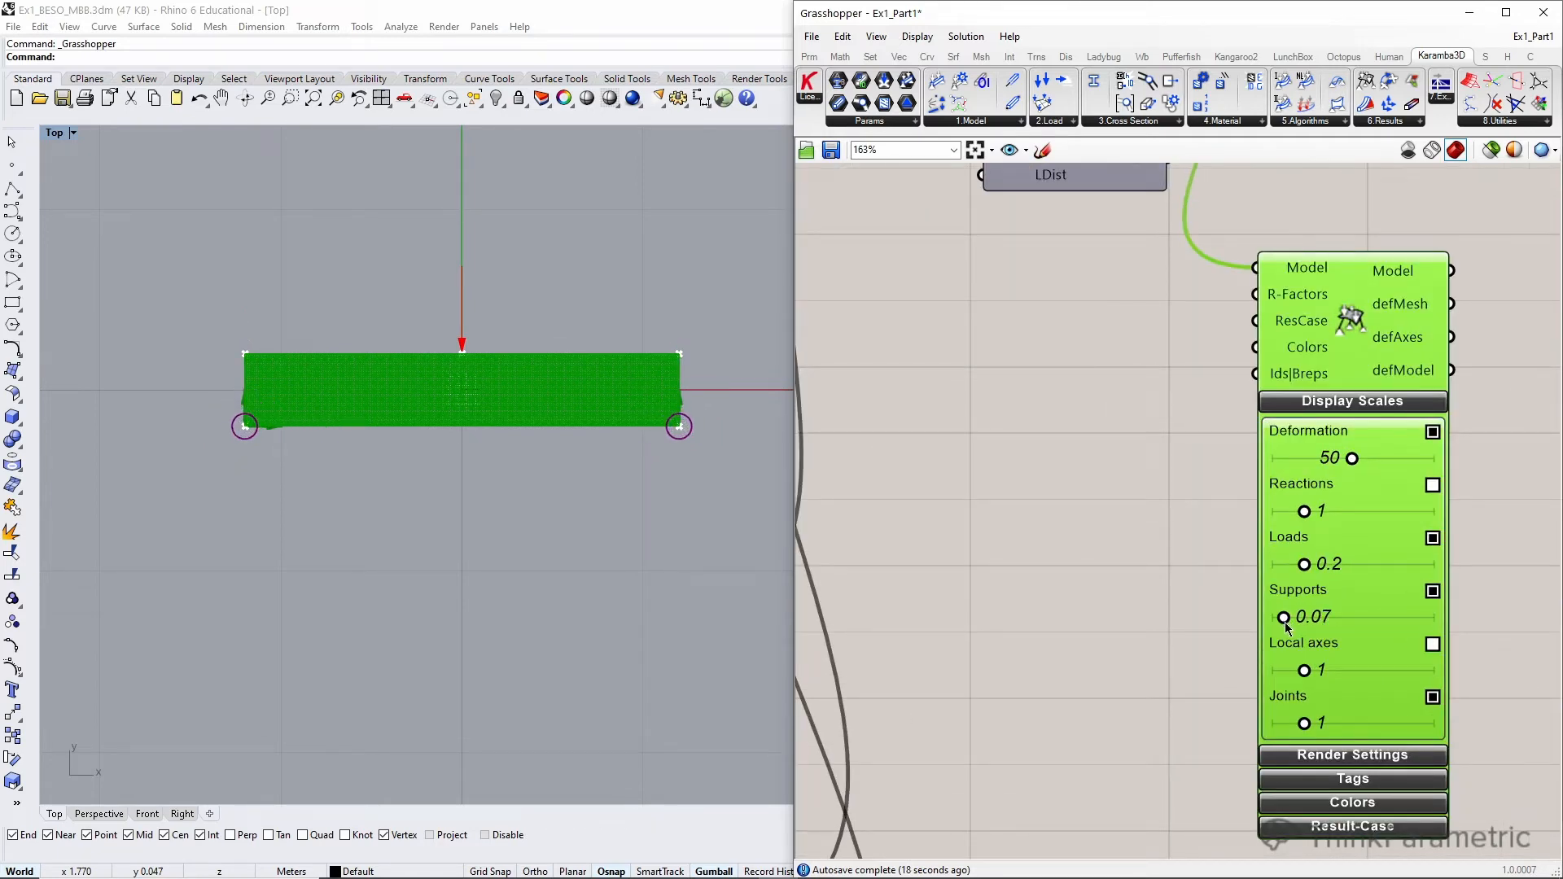
pyautogui.scroll(-3, 1132, 472)
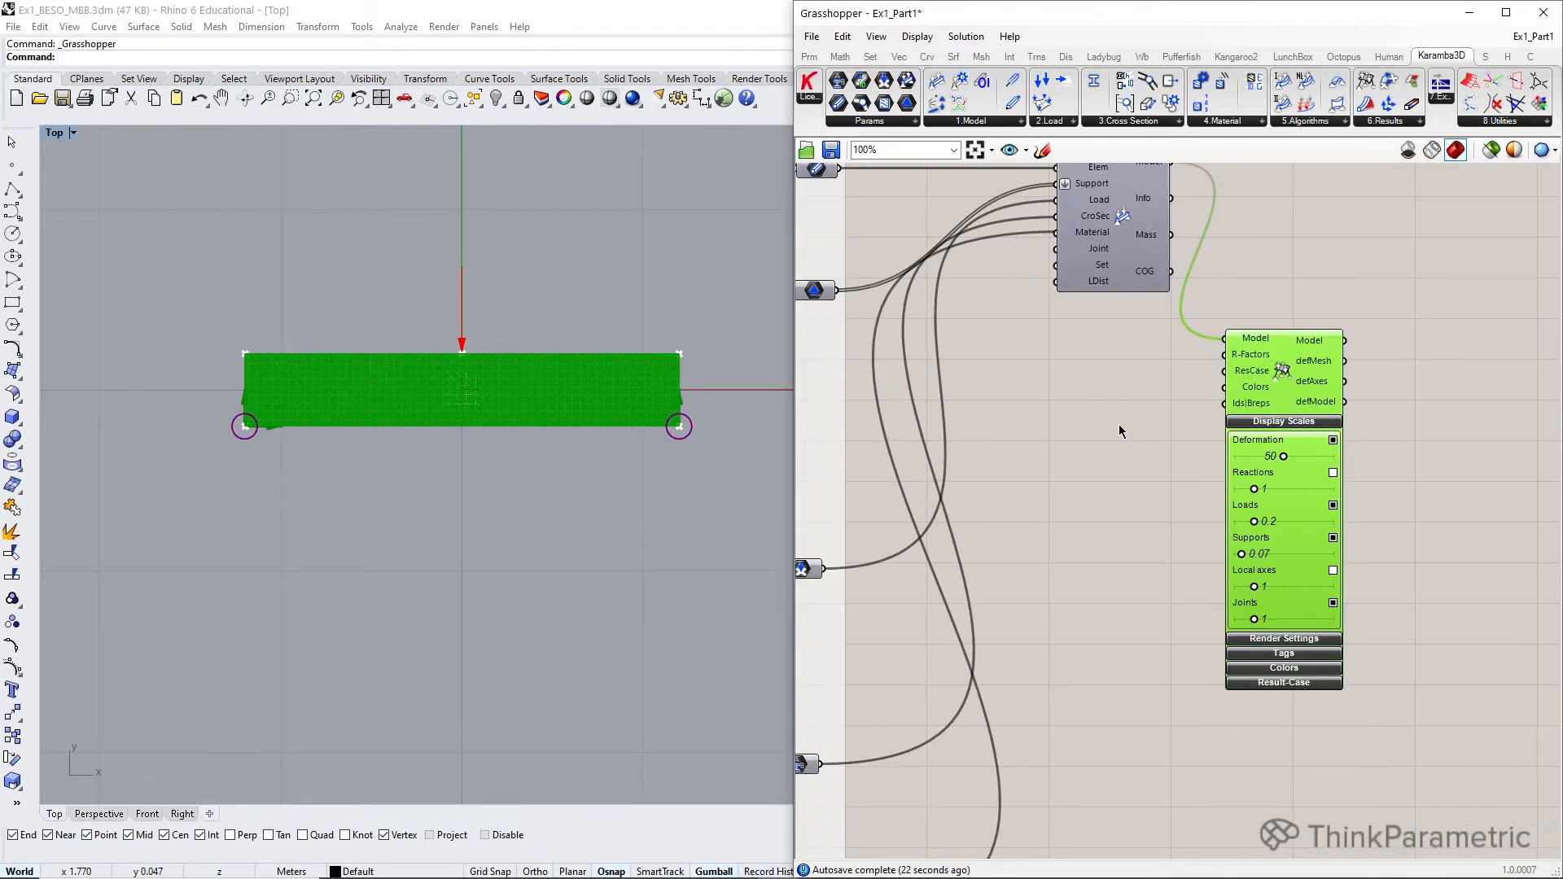
# - Add a number slider set to 0.05 below the 0.01 mesh resolution slider and wire it into MRes as its replacement
pyautogui.moveTo(1129, 412); pyautogui.dragTo(1276, 446, button='right')
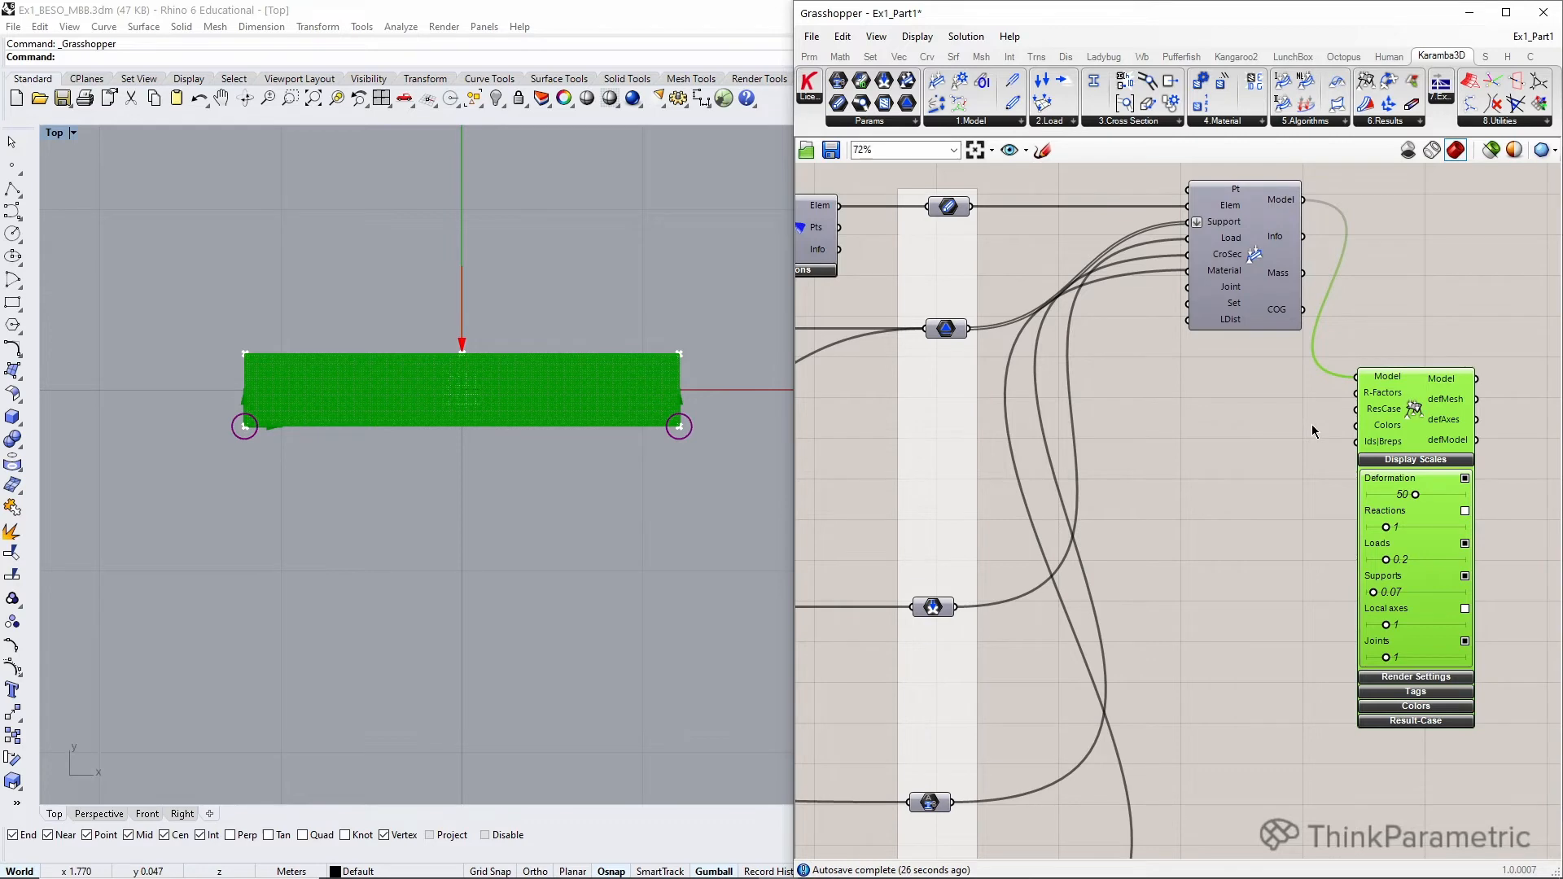
pyautogui.scroll(-2, 1313, 430)
pyautogui.moveTo(1100, 433); pyautogui.dragTo(1115, 432, button='right')
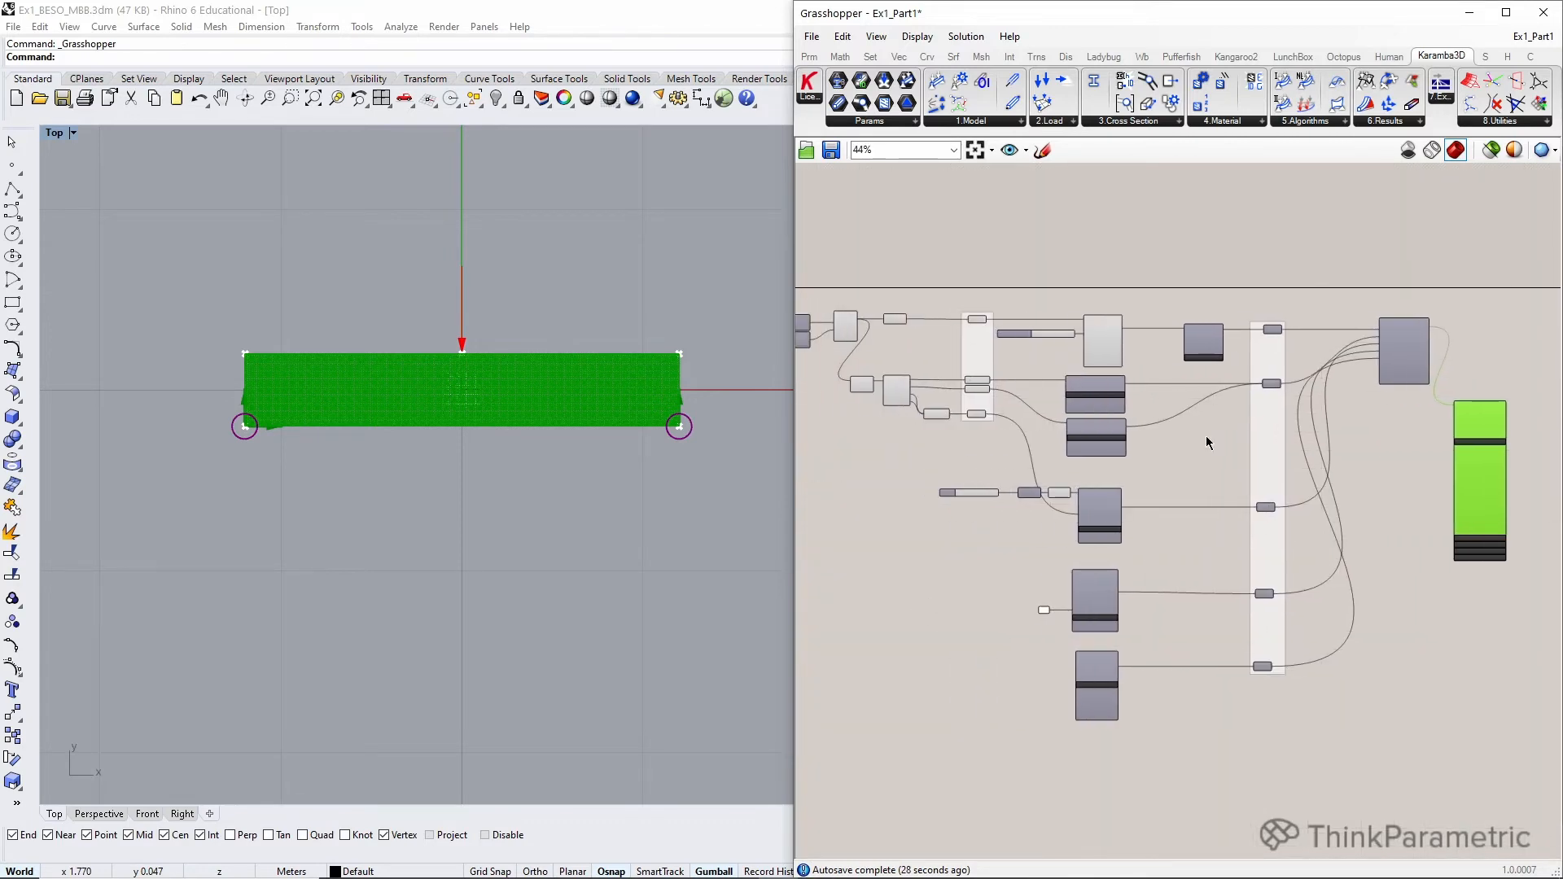
pyautogui.scroll(3, 1018, 438)
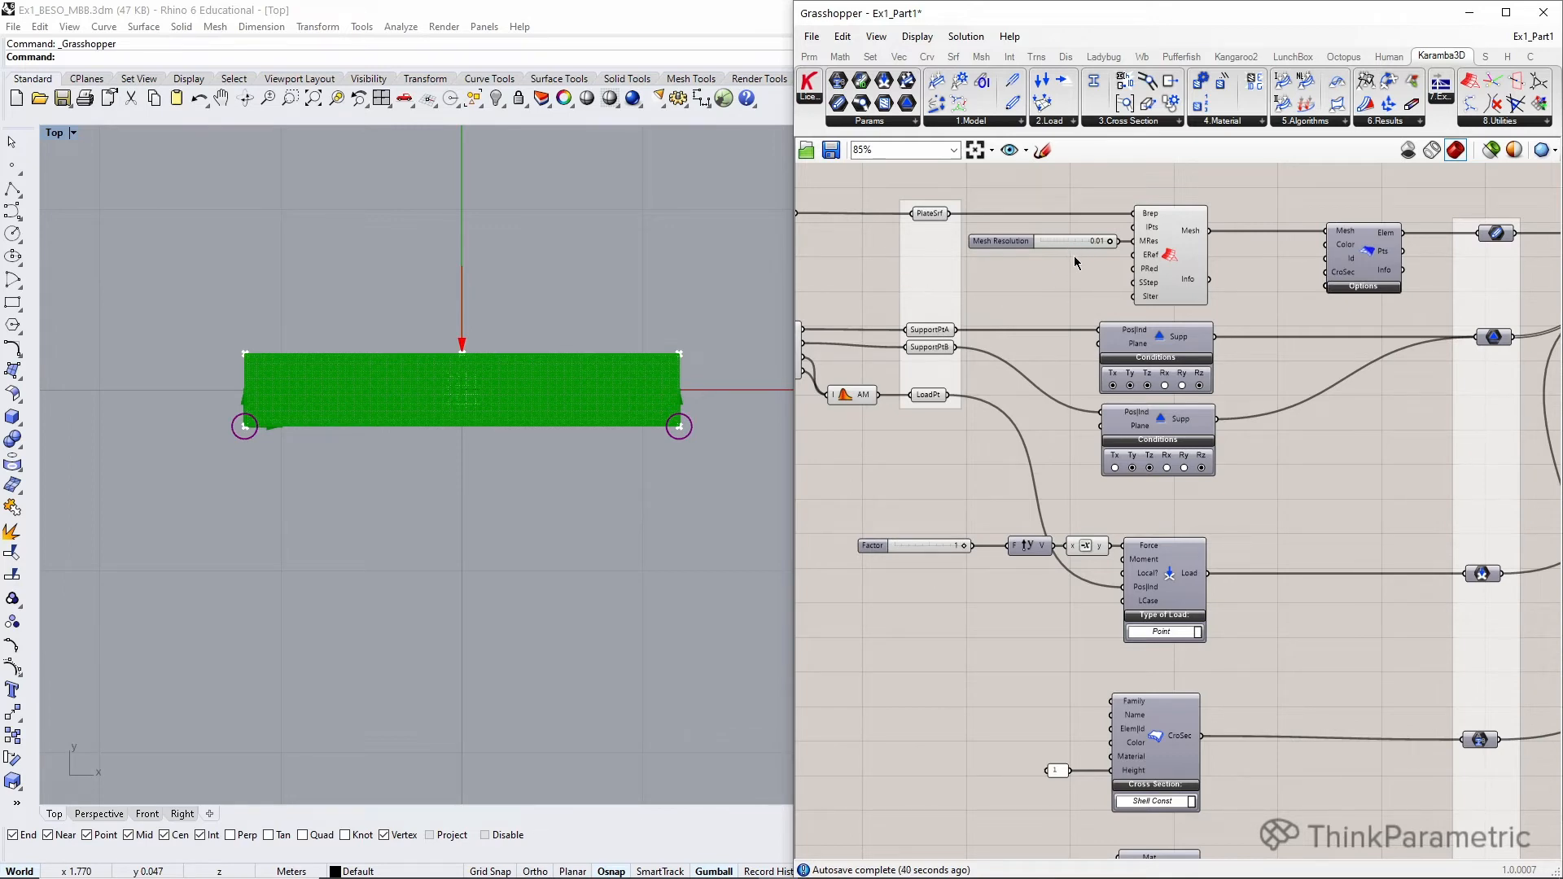
pyautogui.moveTo(1083, 271); pyautogui.dragTo(982, 276, button='right')
pyautogui.scroll(-2, 982, 276)
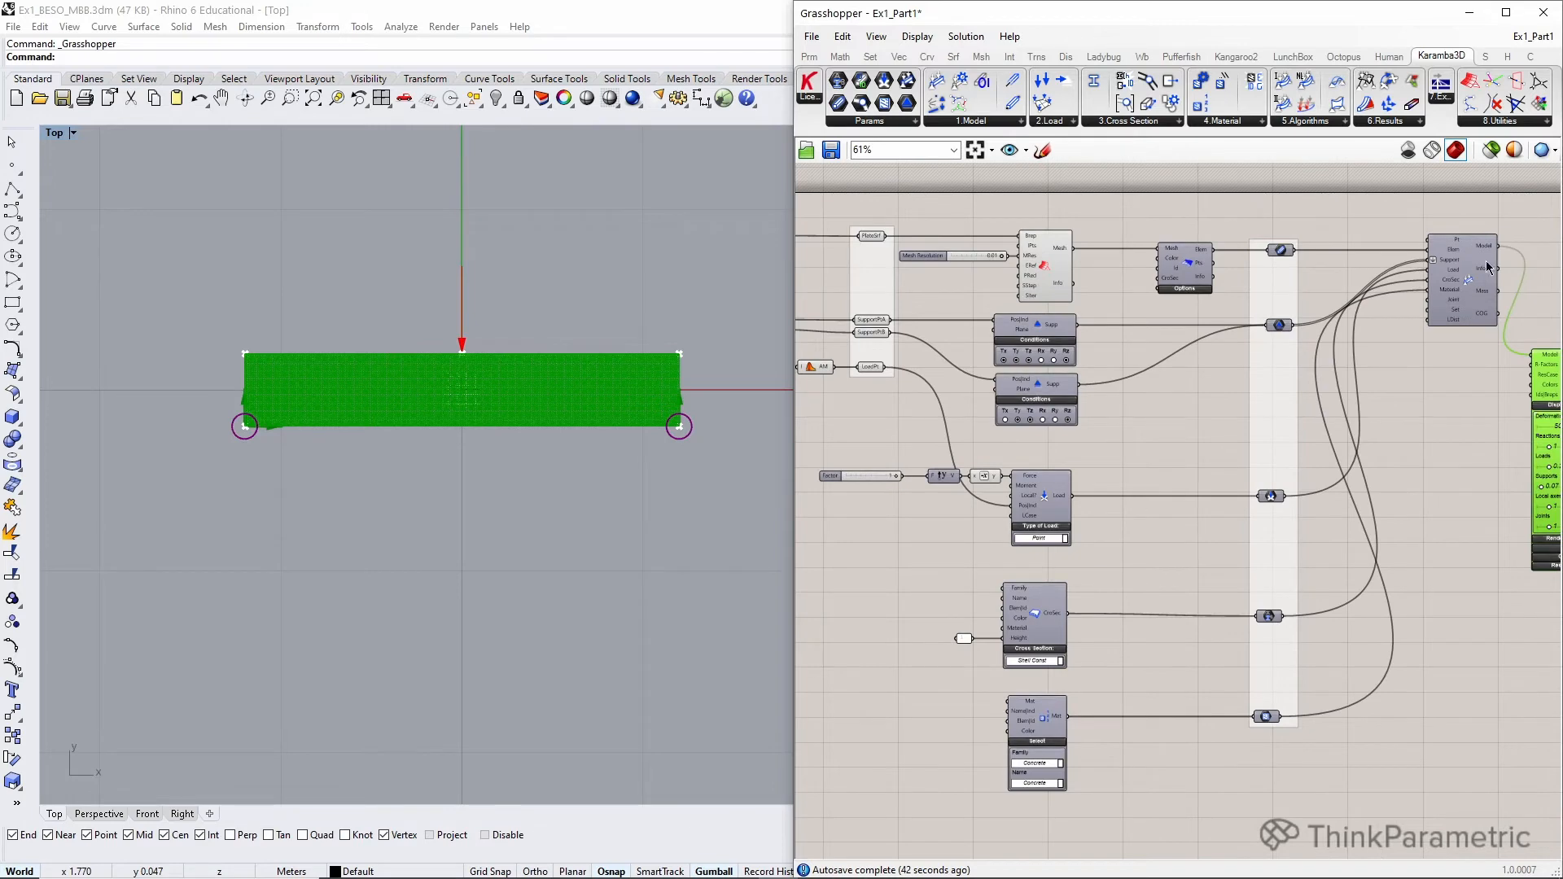
pyautogui.scroll(4, 965, 262)
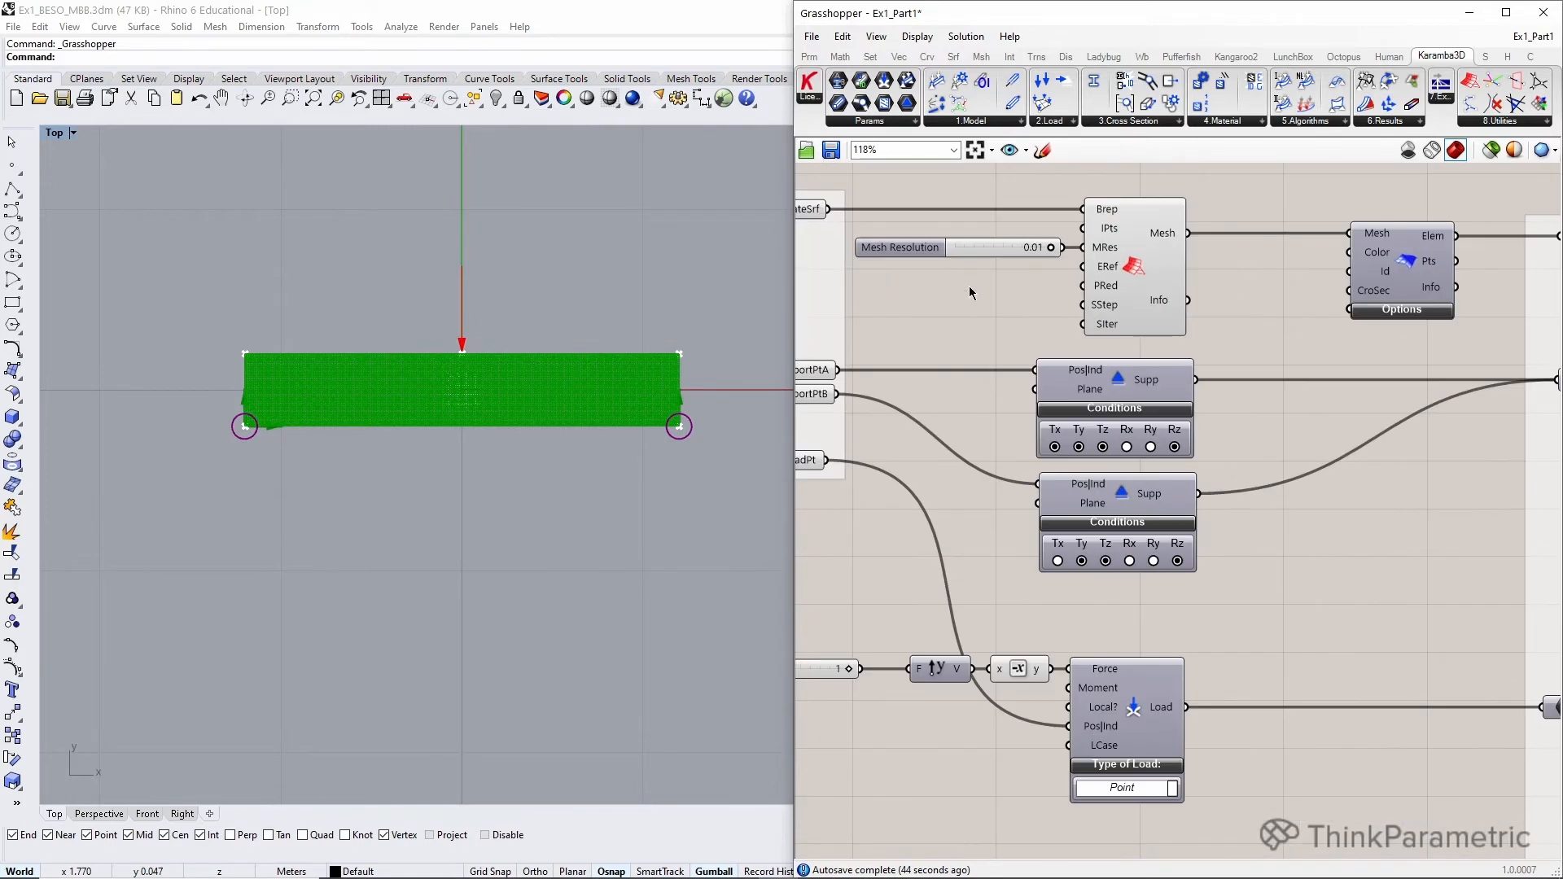
pyautogui.doubleClick(970, 291)
pyautogui.write('0.05')
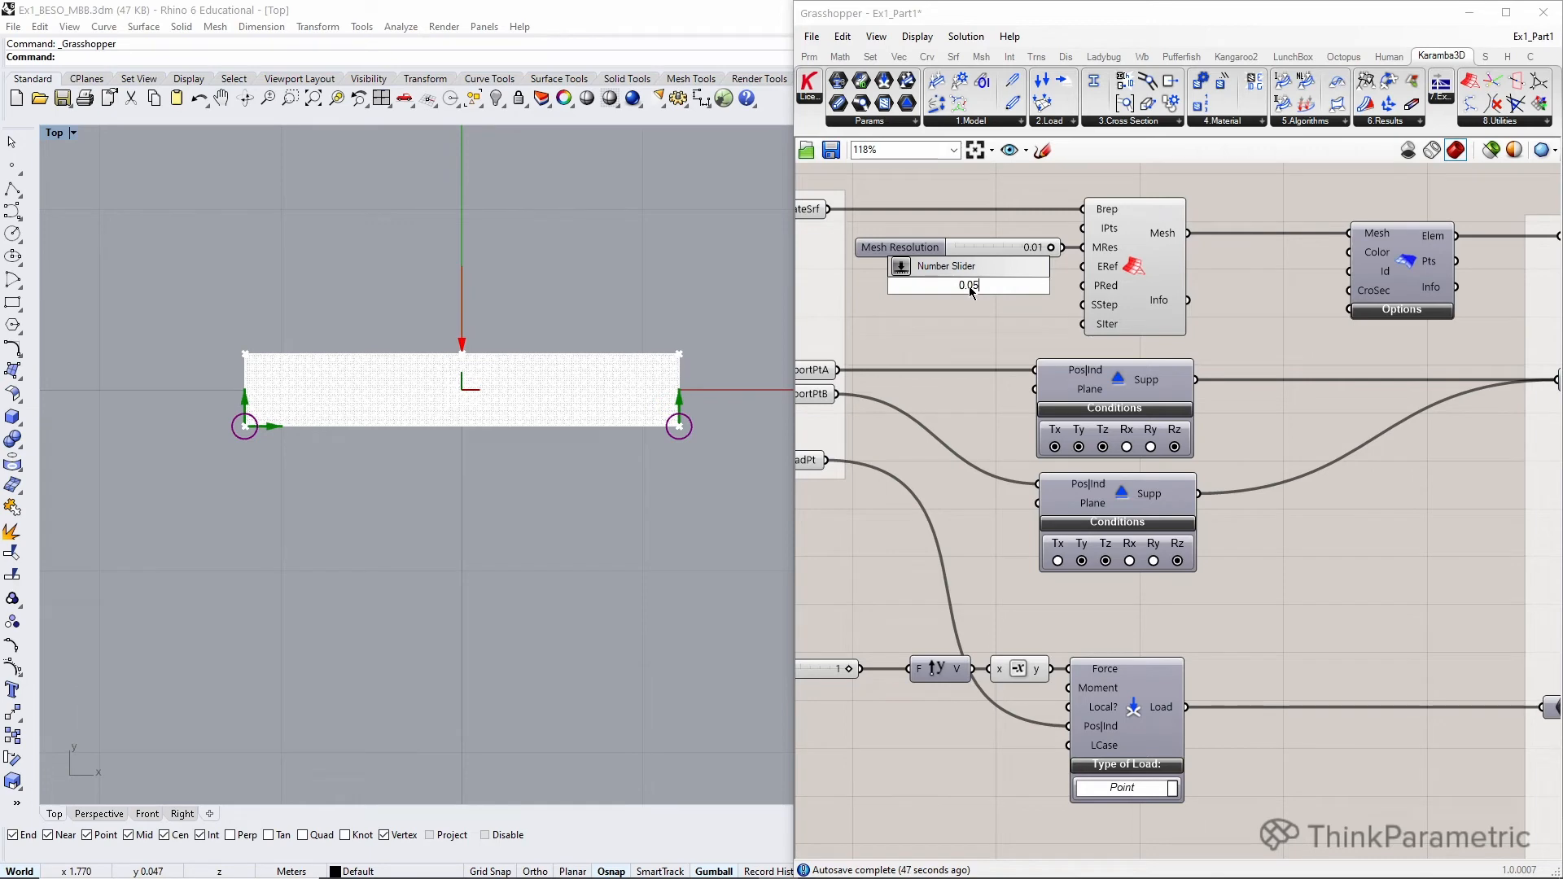
pyautogui.press('Return')
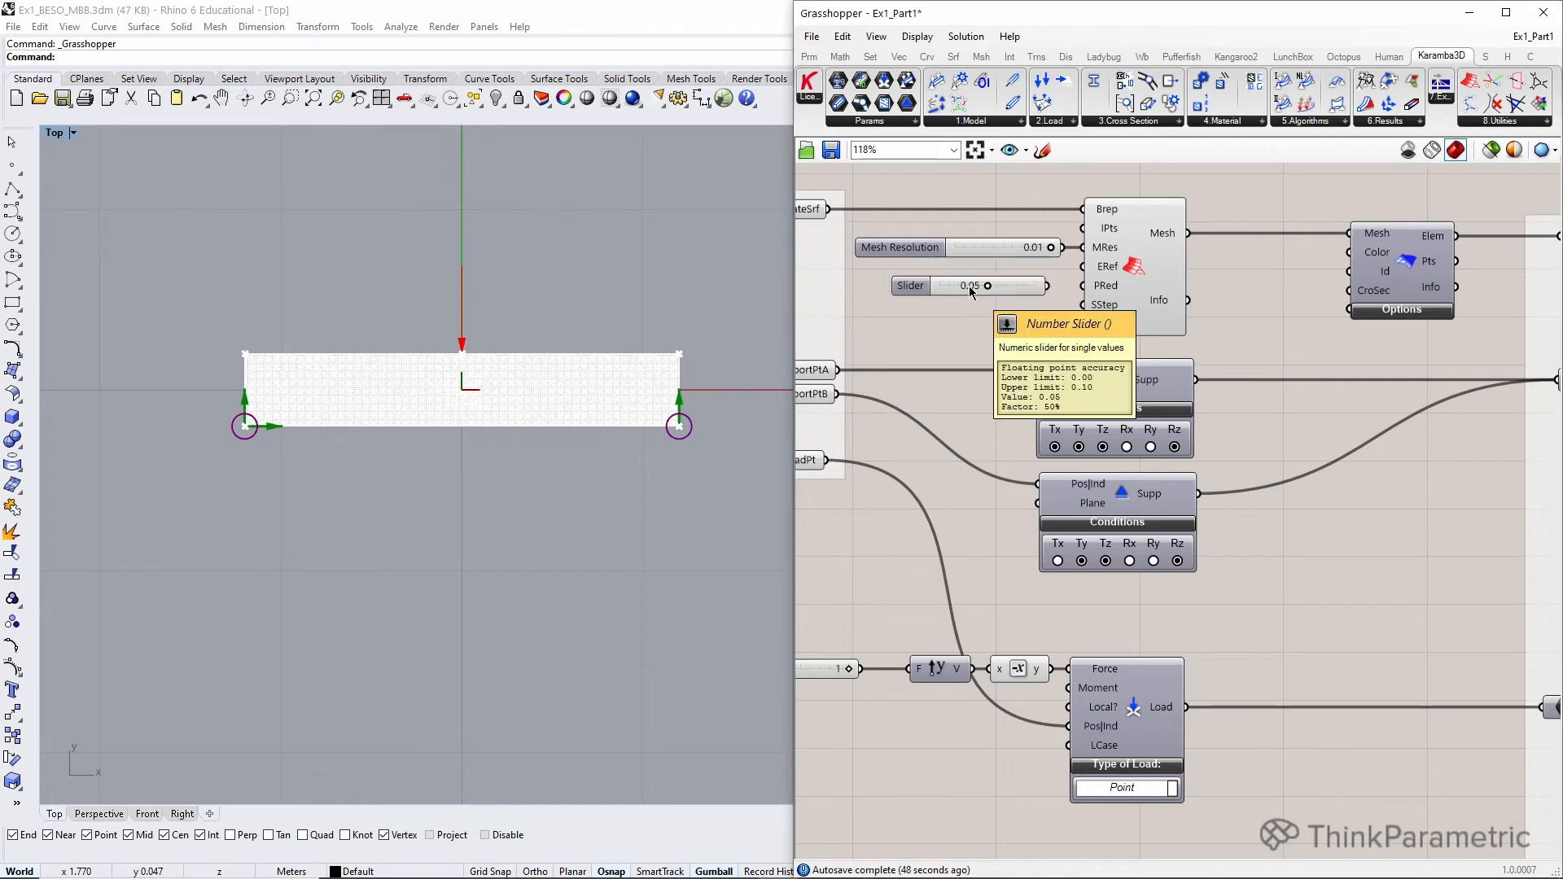
pyautogui.moveTo(1050, 286); pyautogui.dragTo(1083, 248)
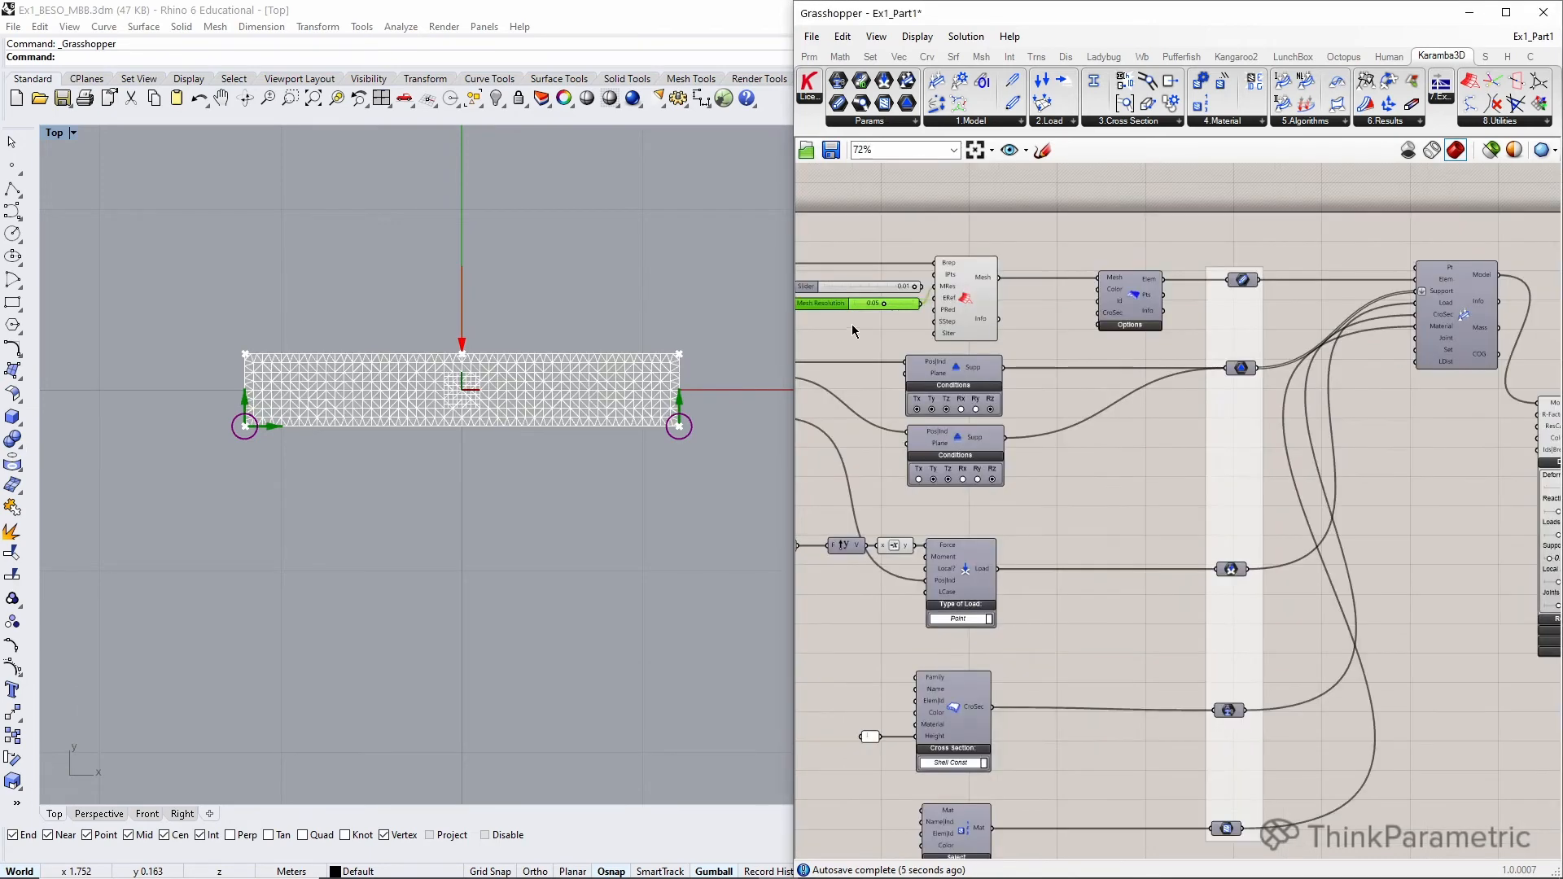
# - Set the new mesh resolution slider to 0.04 and check the Assemble Model component
pyautogui.scroll(3, 873, 318)
pyautogui.scroll(2, 891, 299)
pyautogui.moveTo(907, 293); pyautogui.dragTo(895, 293)
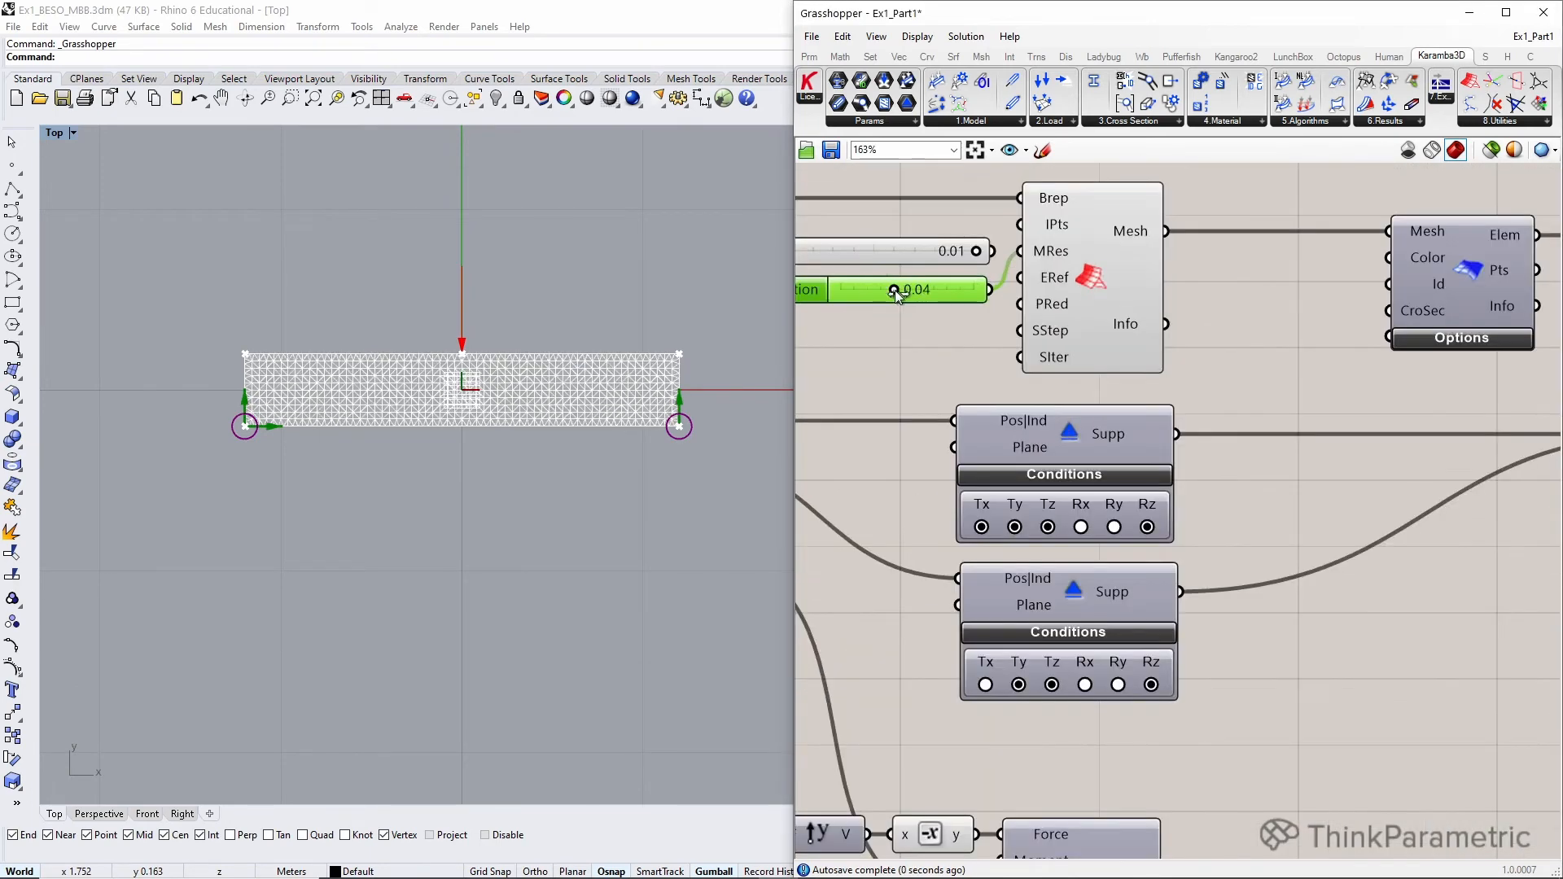
pyautogui.scroll(-4, 880, 361)
pyautogui.scroll(-3, 949, 363)
pyautogui.scroll(4, 1317, 387)
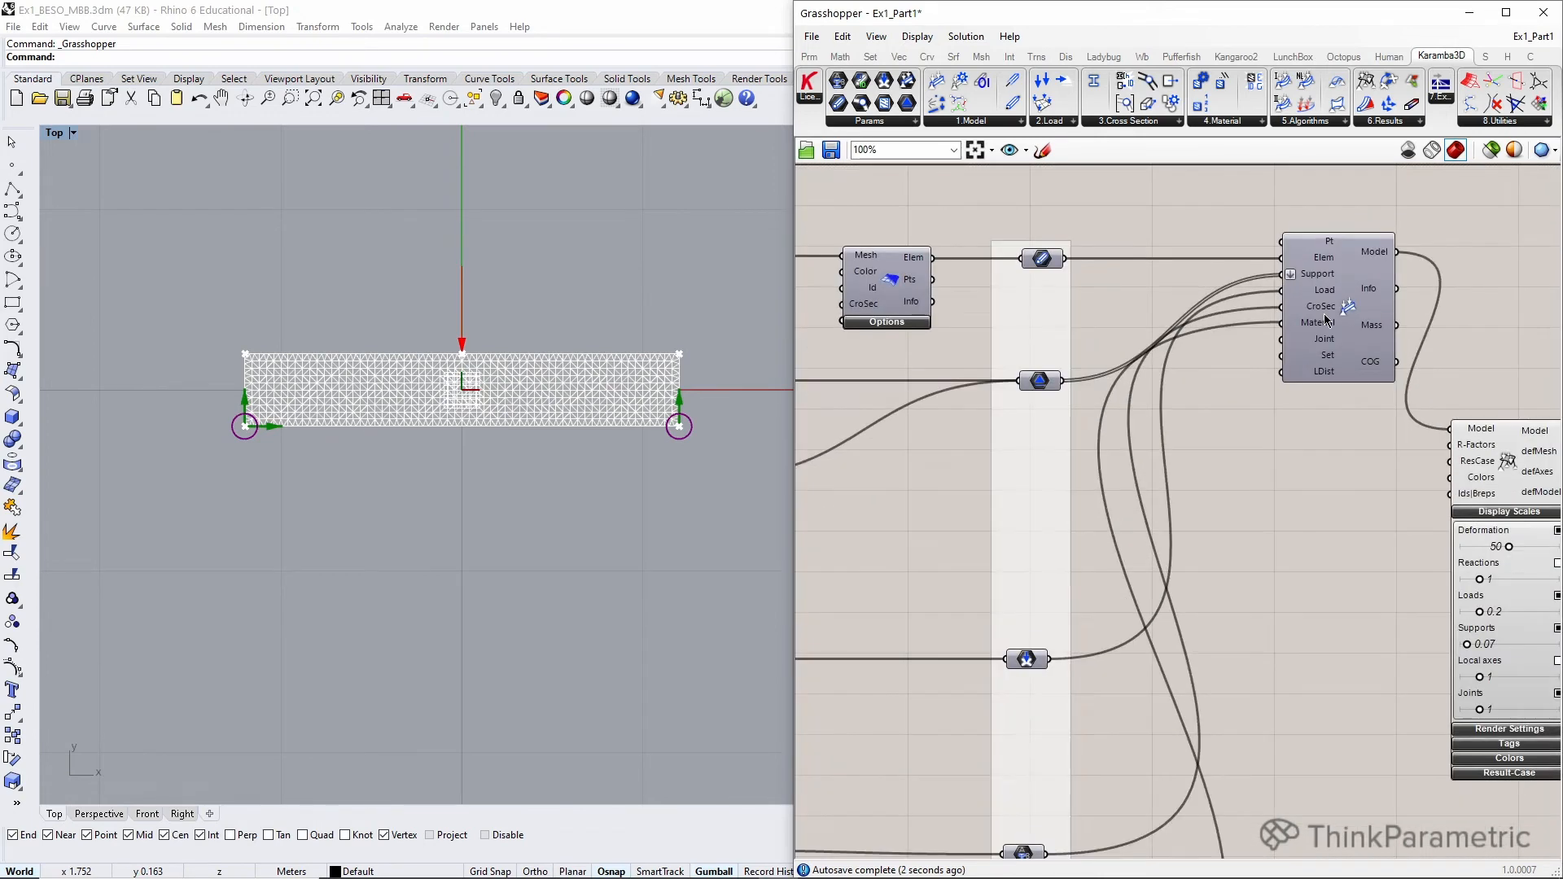
pyautogui.scroll(-3, 1299, 319)
# - Set the connected mesh resolution slider to 0.03
pyautogui.scroll(4, 876, 305)
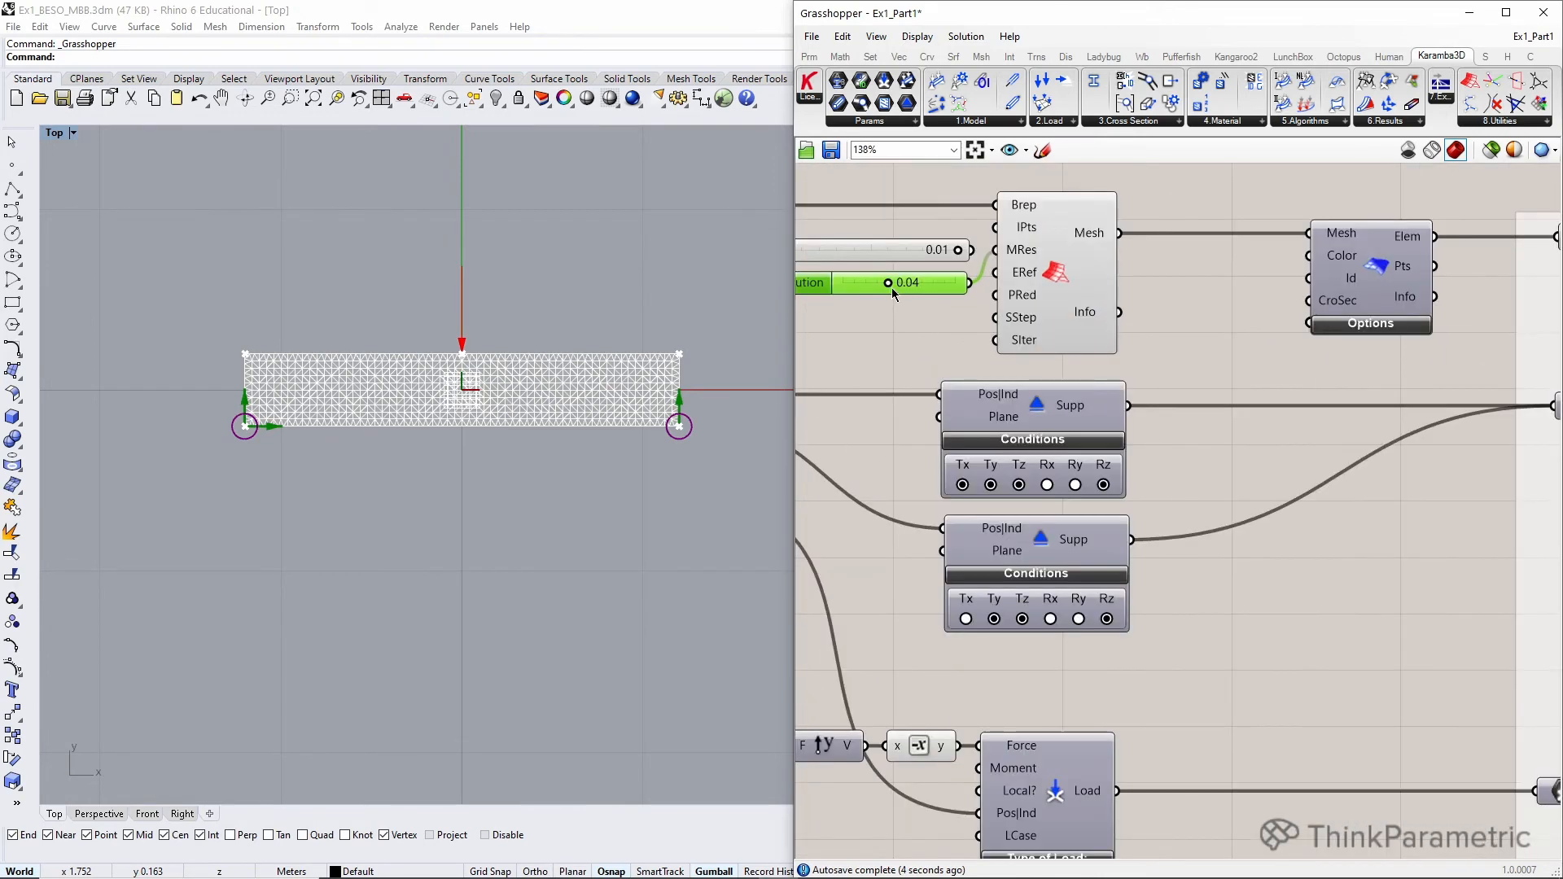
pyautogui.moveTo(891, 287); pyautogui.dragTo(886, 285)
pyautogui.scroll(-4, 886, 298)
pyautogui.scroll(2, 867, 313)
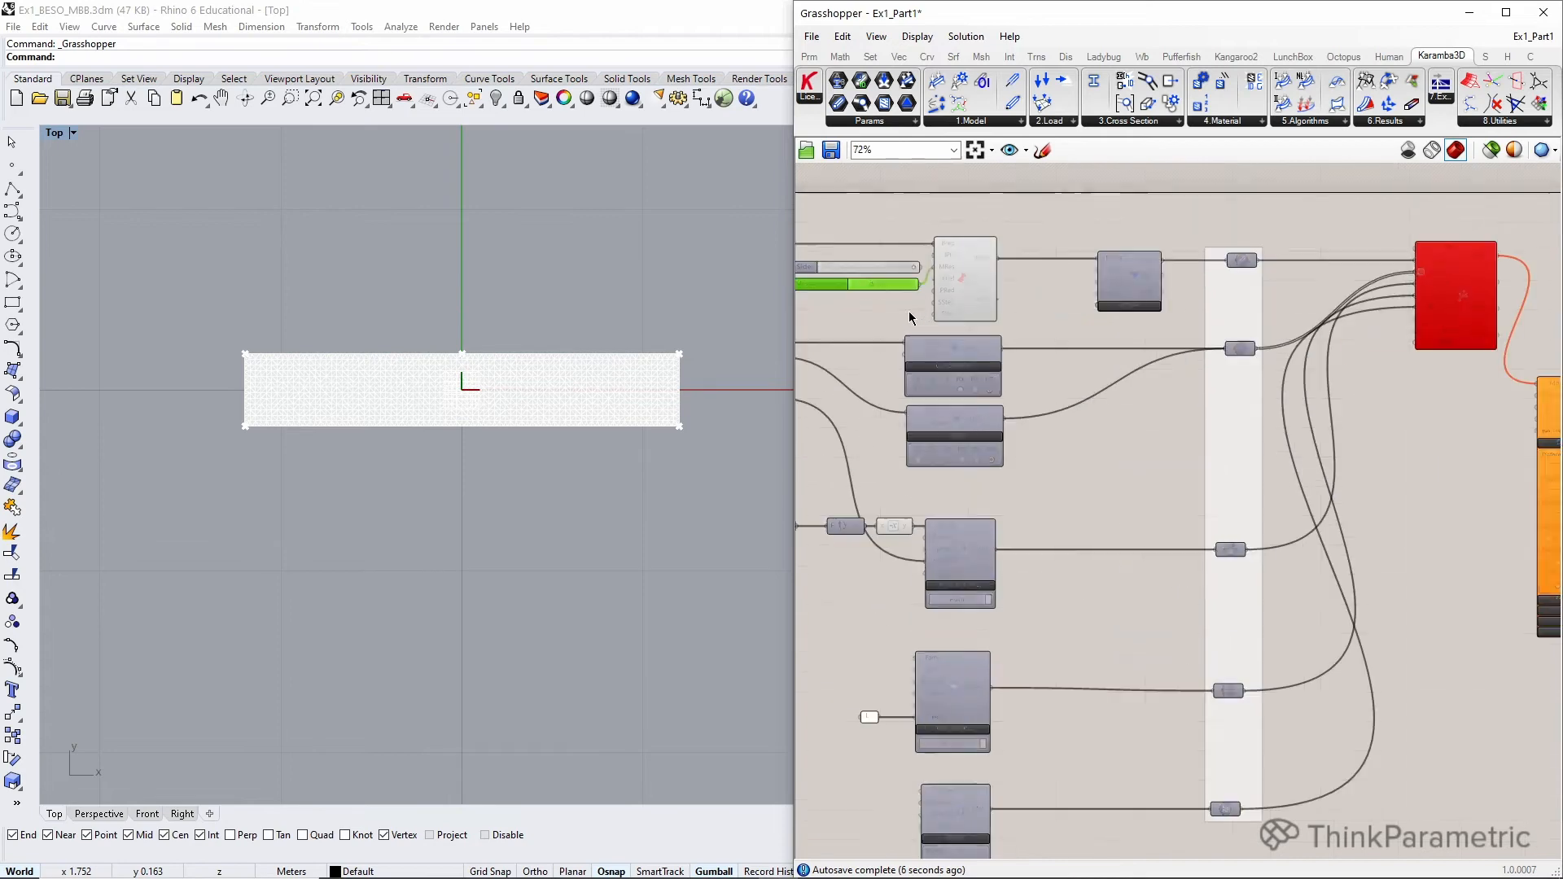
# - Inspect the mesh around the load point and read the error message on the Assemble Model component
pyautogui.scroll(5, 430, 384)
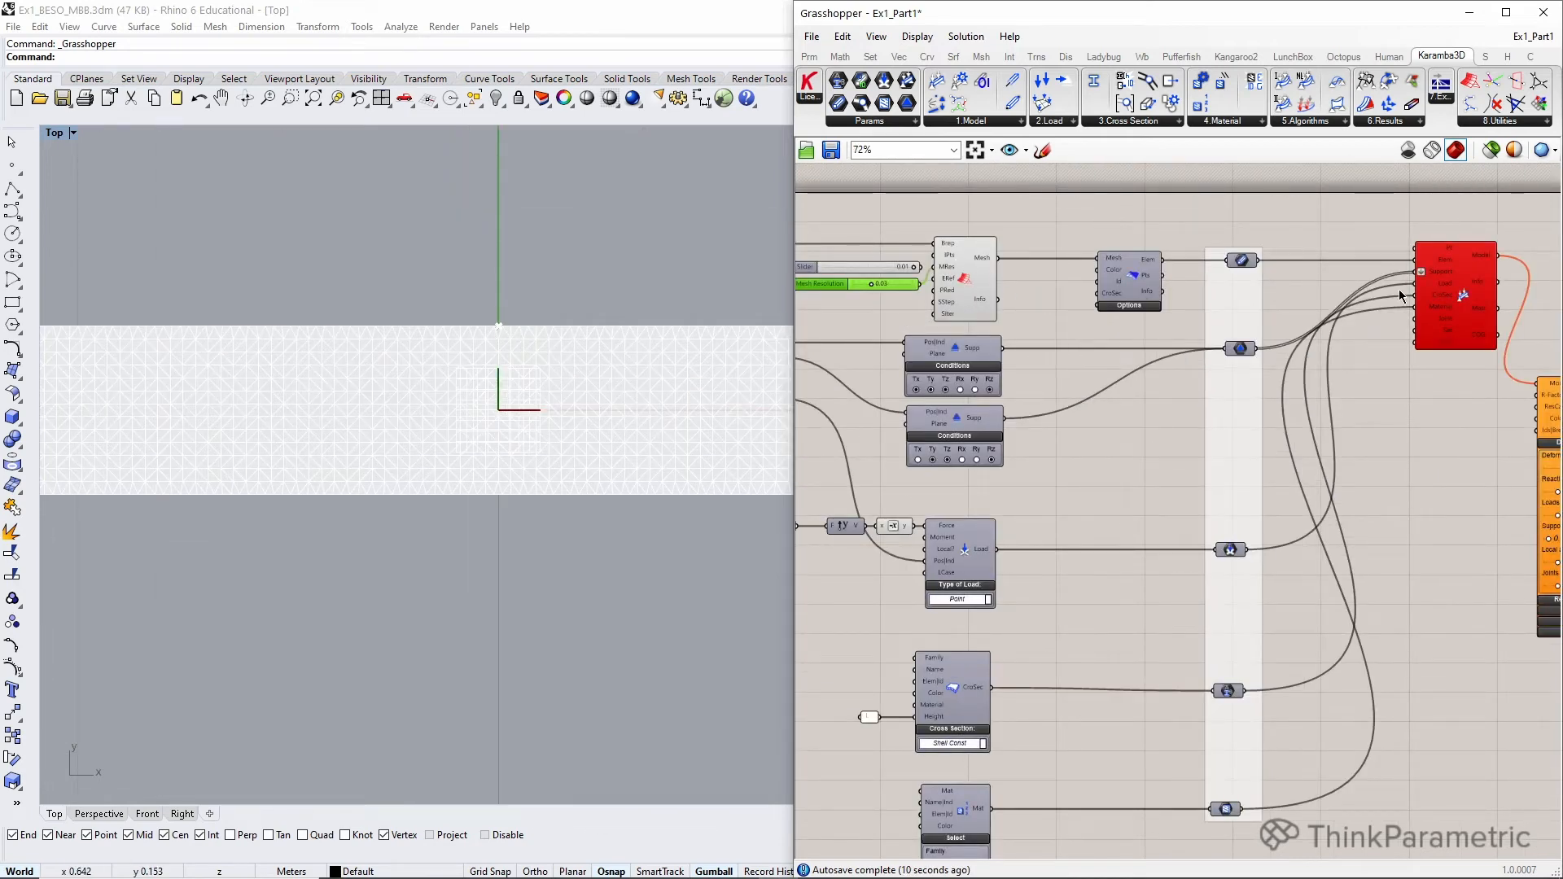
pyautogui.scroll(4, 1483, 280)
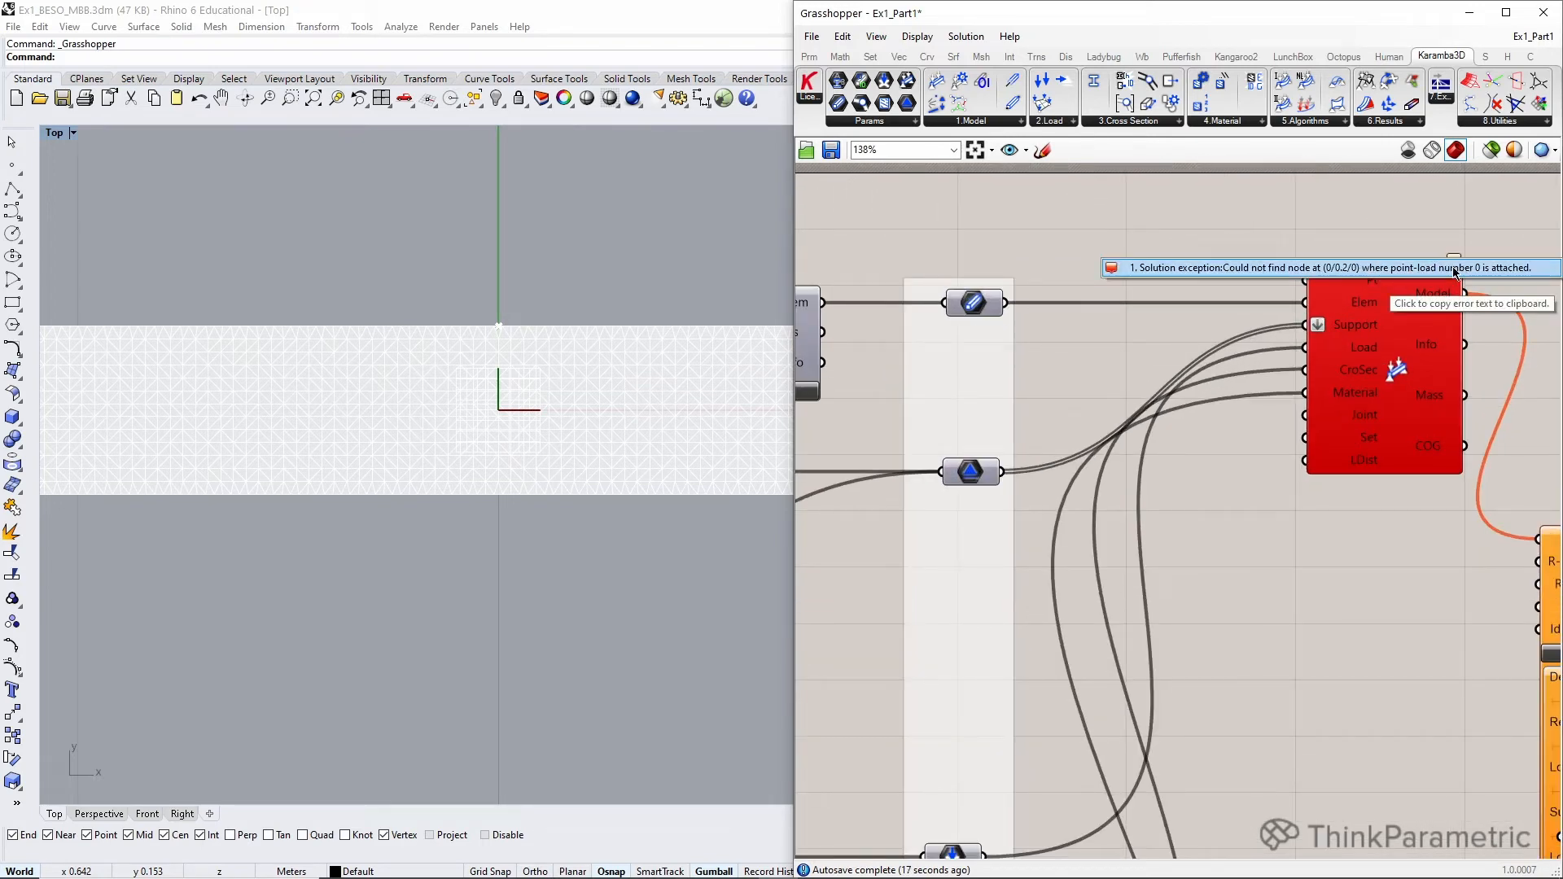
pyautogui.scroll(-6, 1312, 221)
# - Highlight the SupportPtA and SupportPtB parameters in turn and examine the mesh corner at SupportPtB up close
pyautogui.moveTo(1124, 370); pyautogui.dragTo(1266, 391, button='right')
pyautogui.scroll(2, 1034, 370)
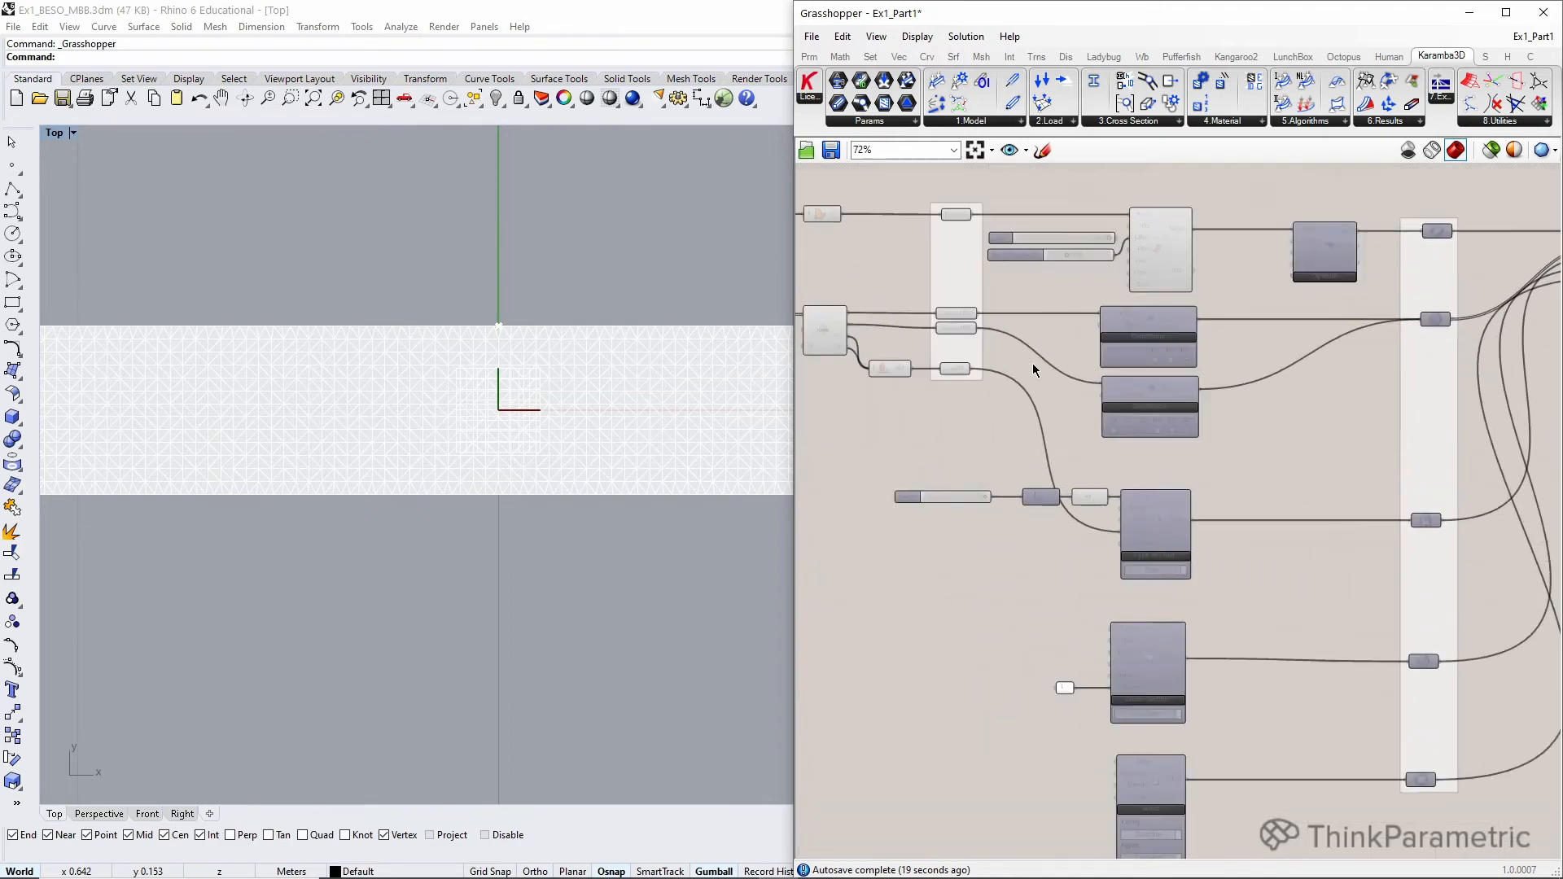
pyautogui.scroll(2, 947, 277)
pyautogui.click(959, 314)
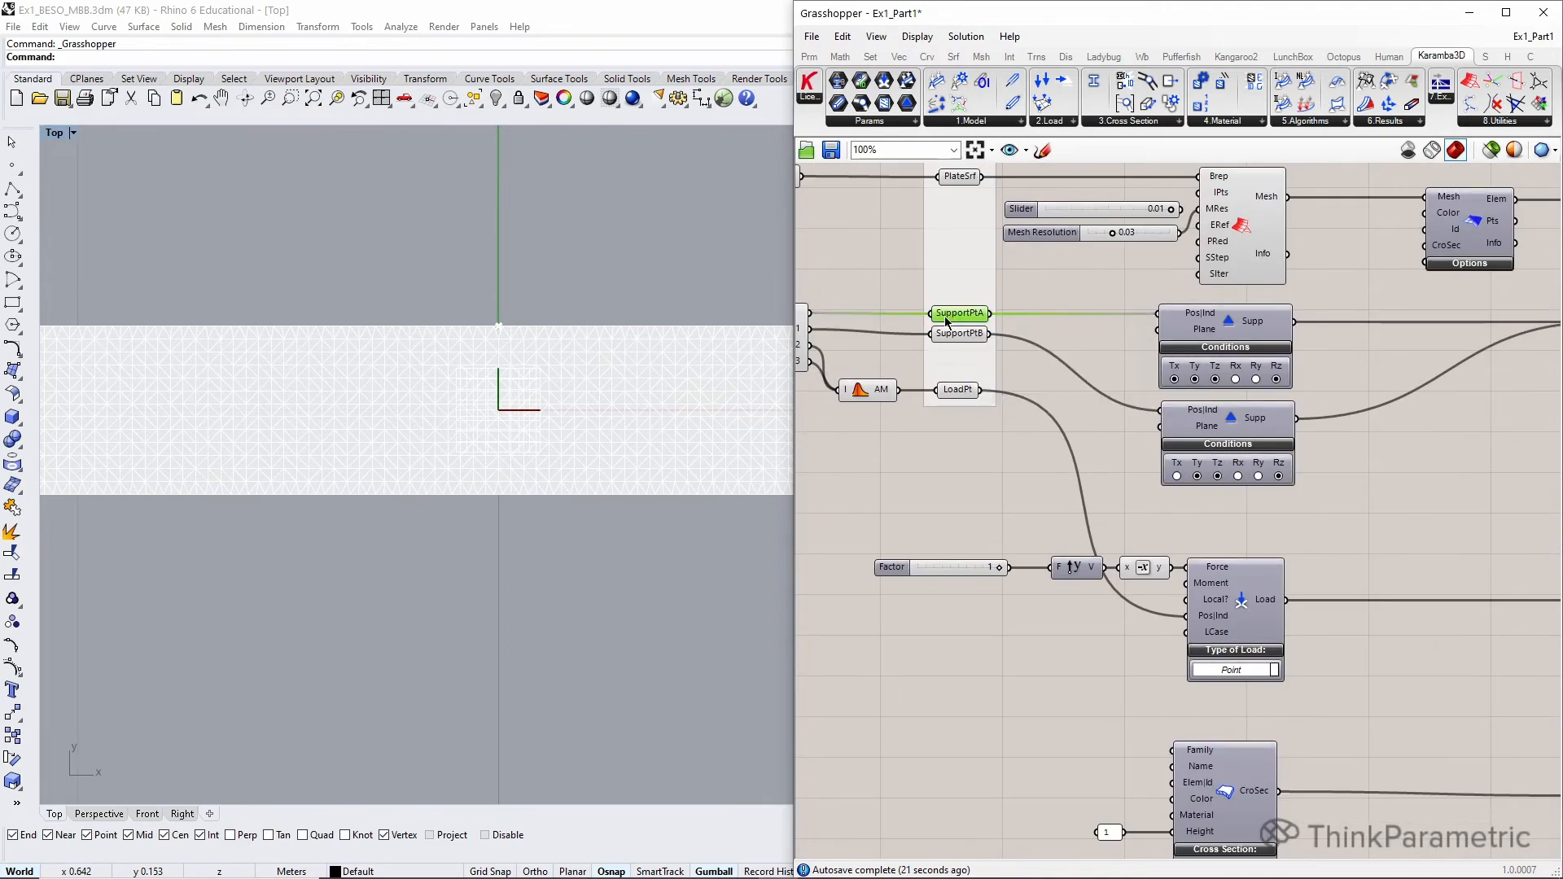
pyautogui.click(969, 335)
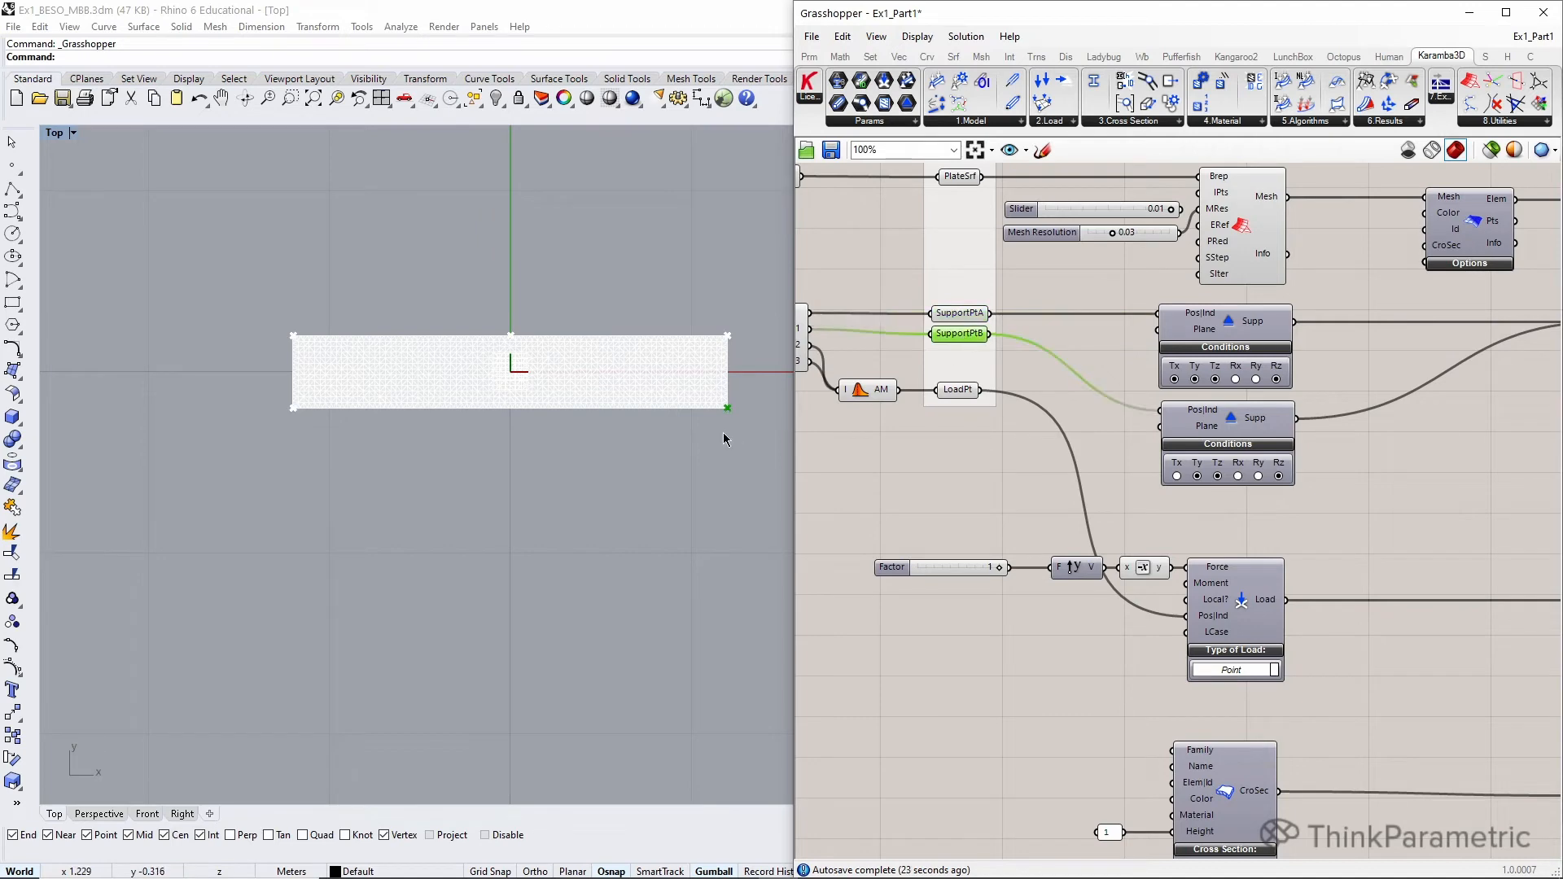
pyautogui.scroll(8, 727, 403)
pyautogui.scroll(5, 737, 429)
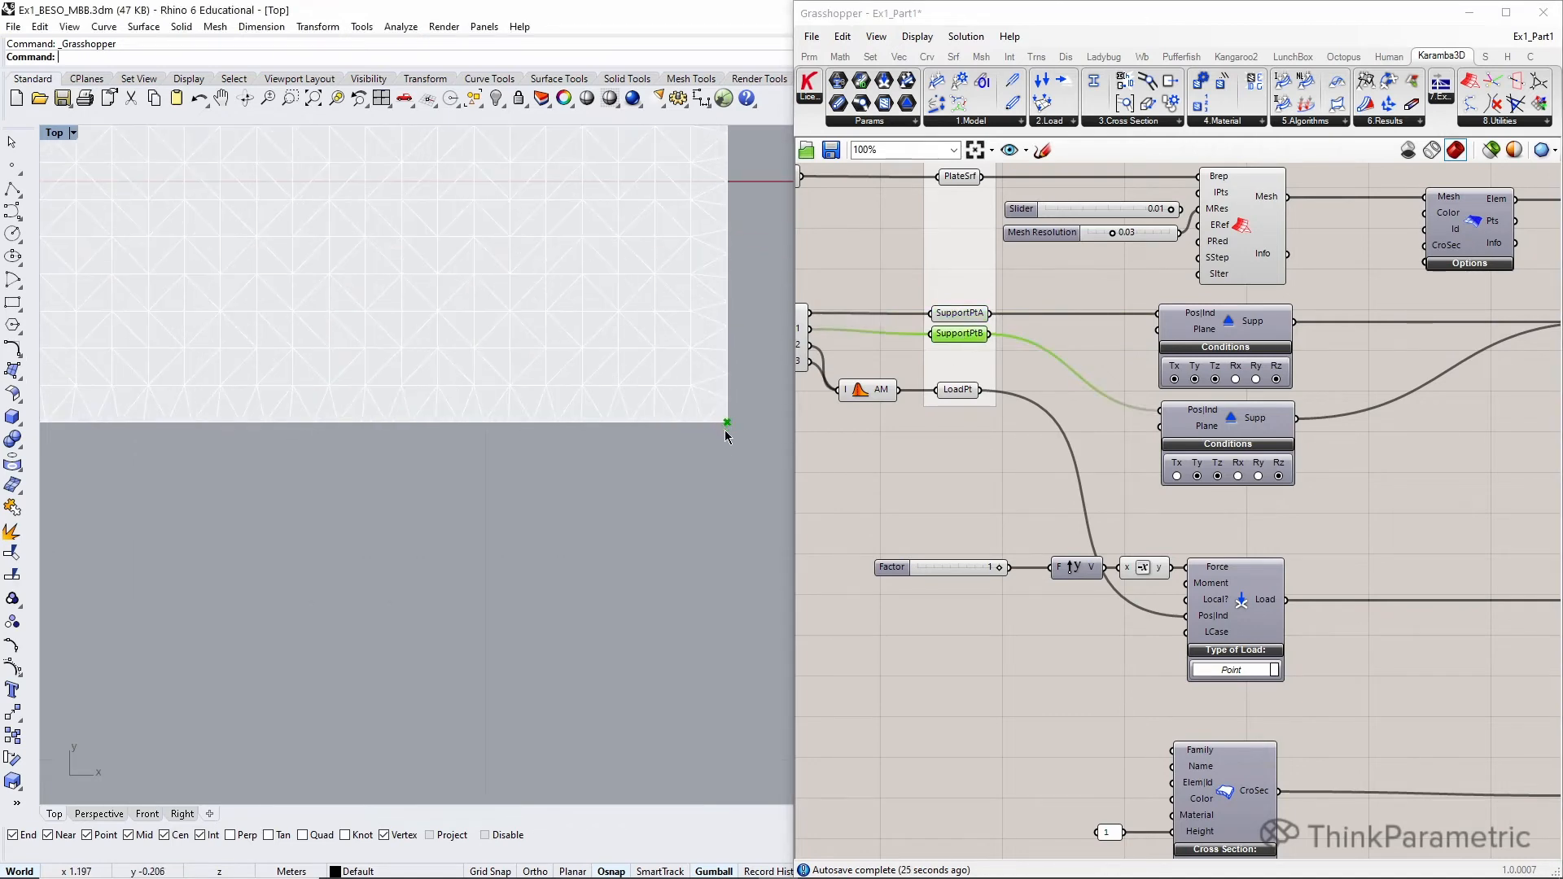
# - Examine the mesh nodes at SupportPtB and the load point, and reread the error message on the Assemble Model component
pyautogui.scroll(-5, 728, 427)
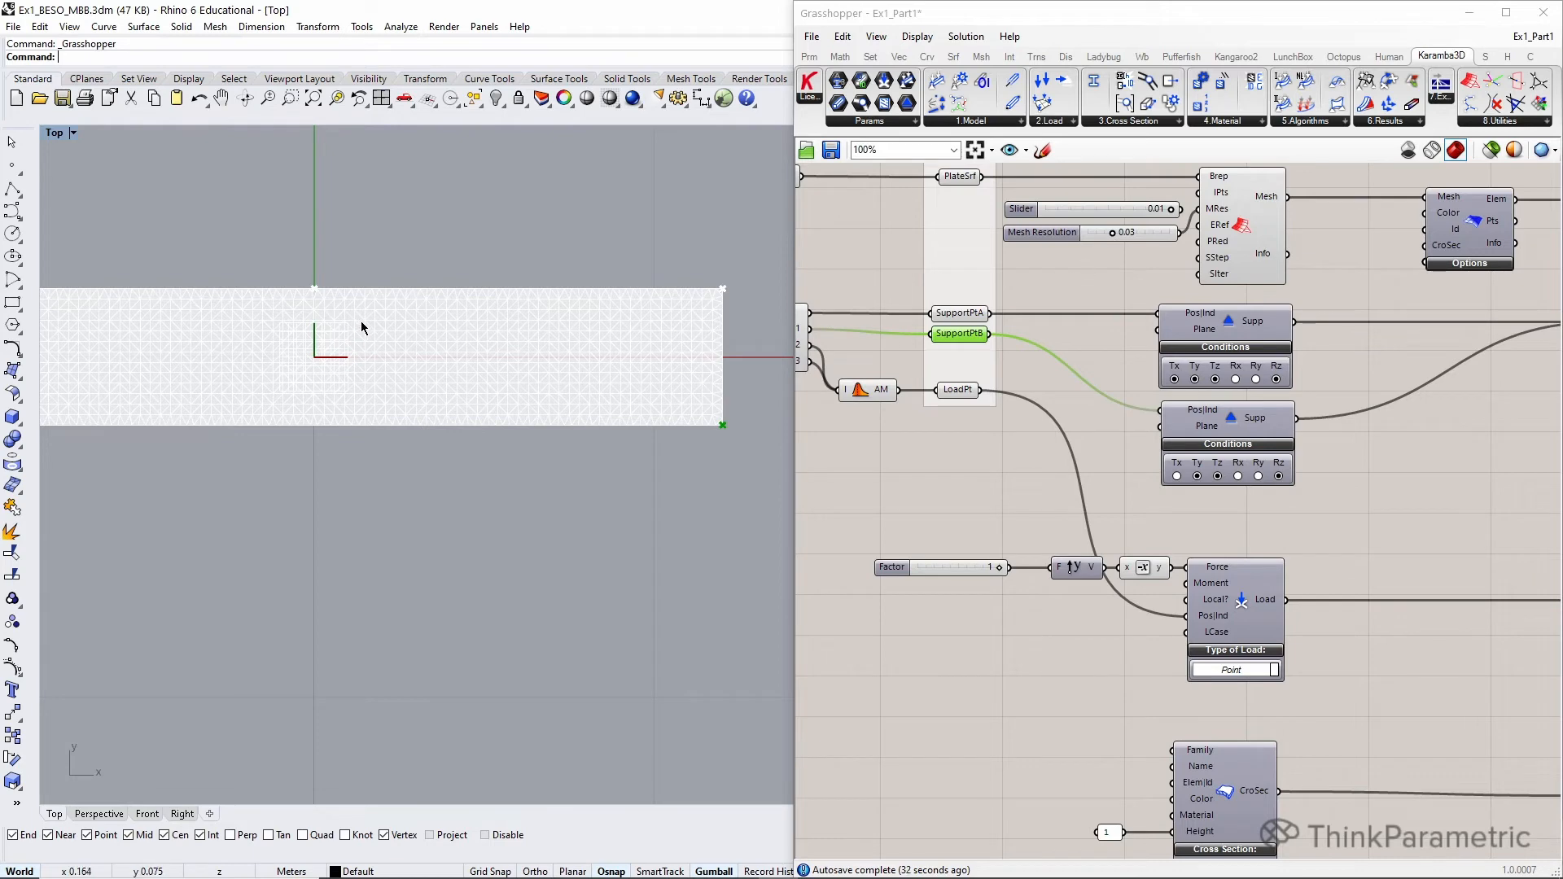
pyautogui.scroll(5, 313, 287)
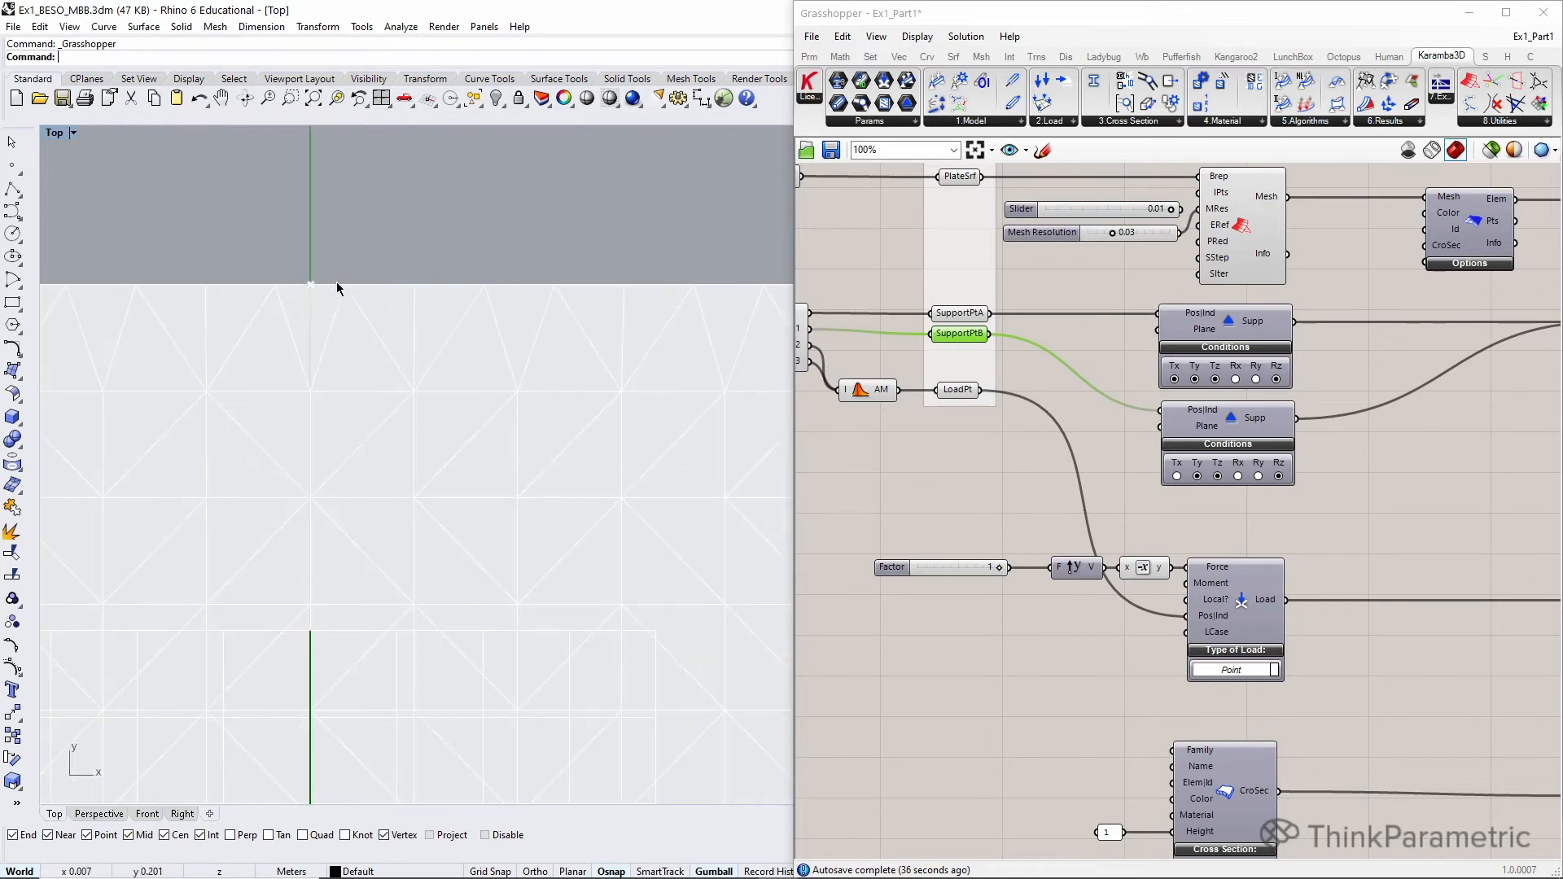
pyautogui.scroll(2, 1101, 240)
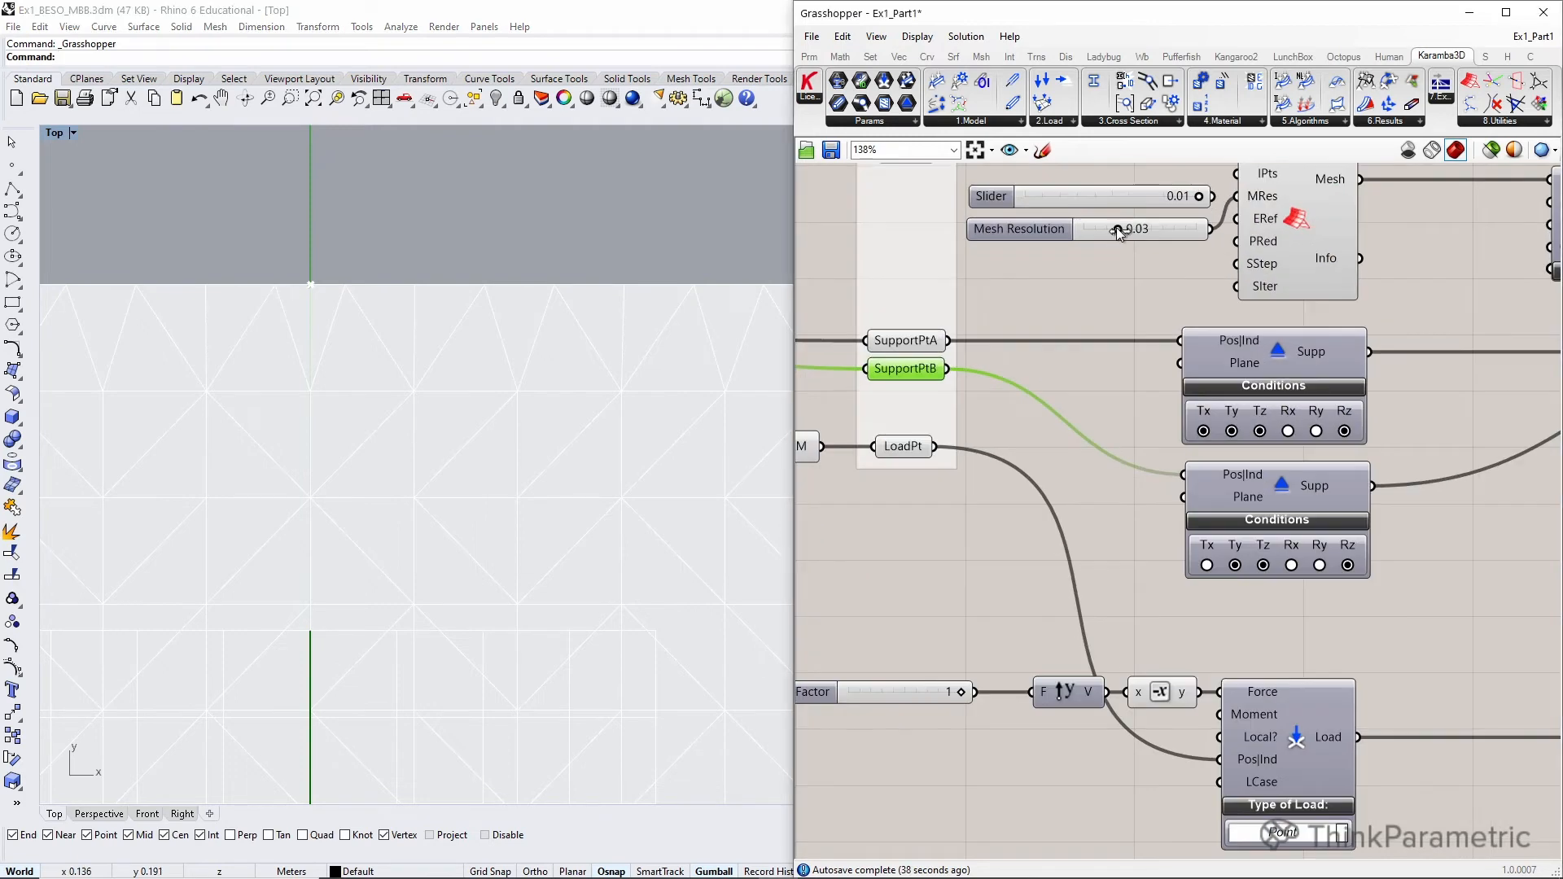
pyautogui.moveTo(1116, 231); pyautogui.dragTo(1118, 229)
pyautogui.scroll(-6, 396, 270)
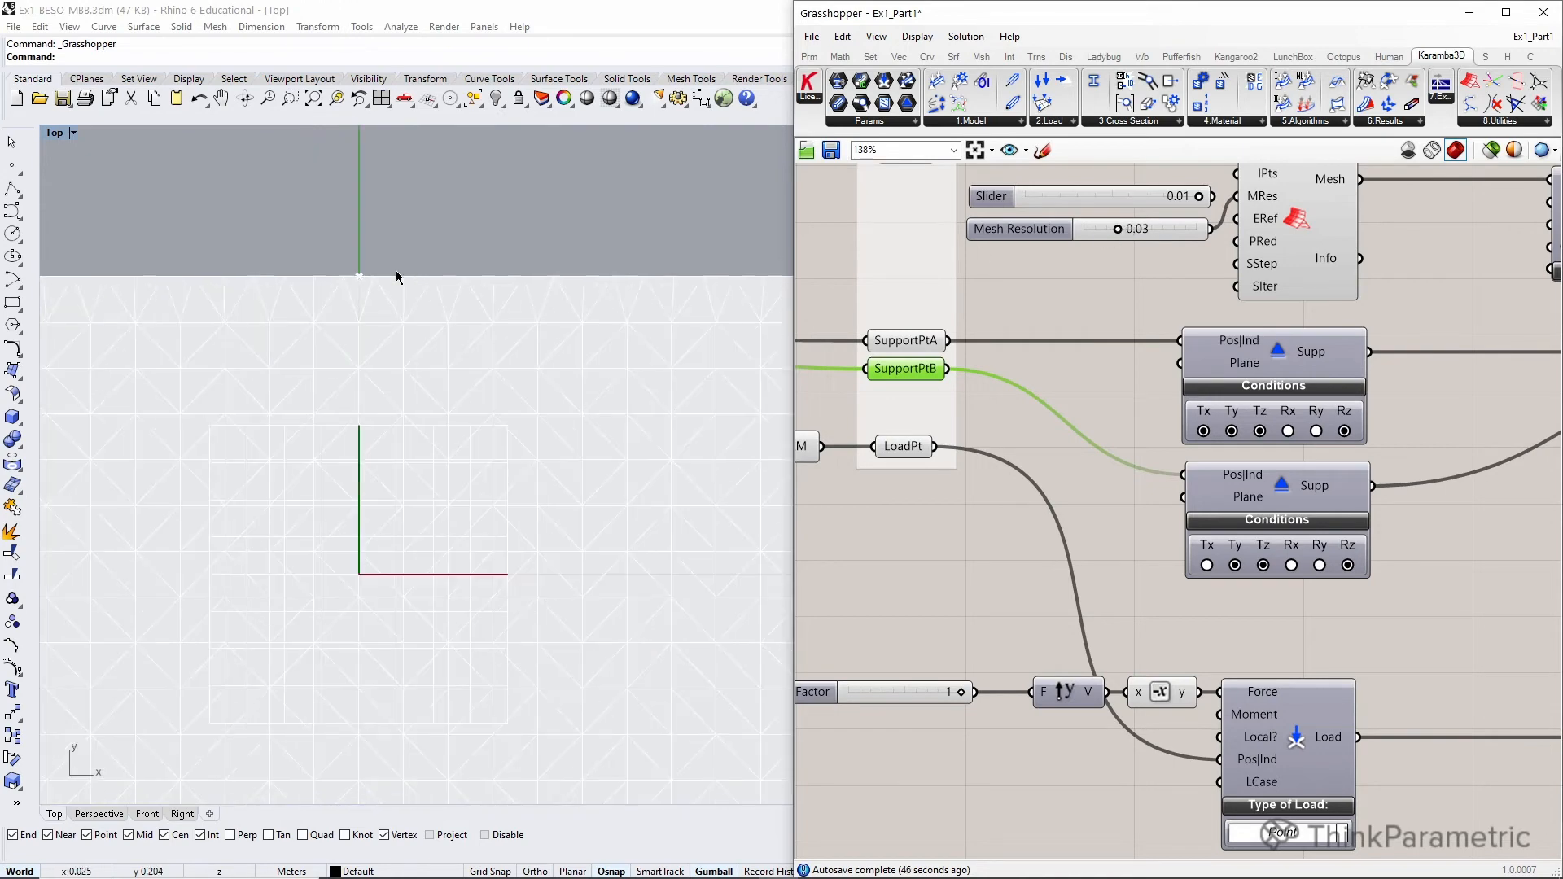
pyautogui.scroll(-3, 1140, 407)
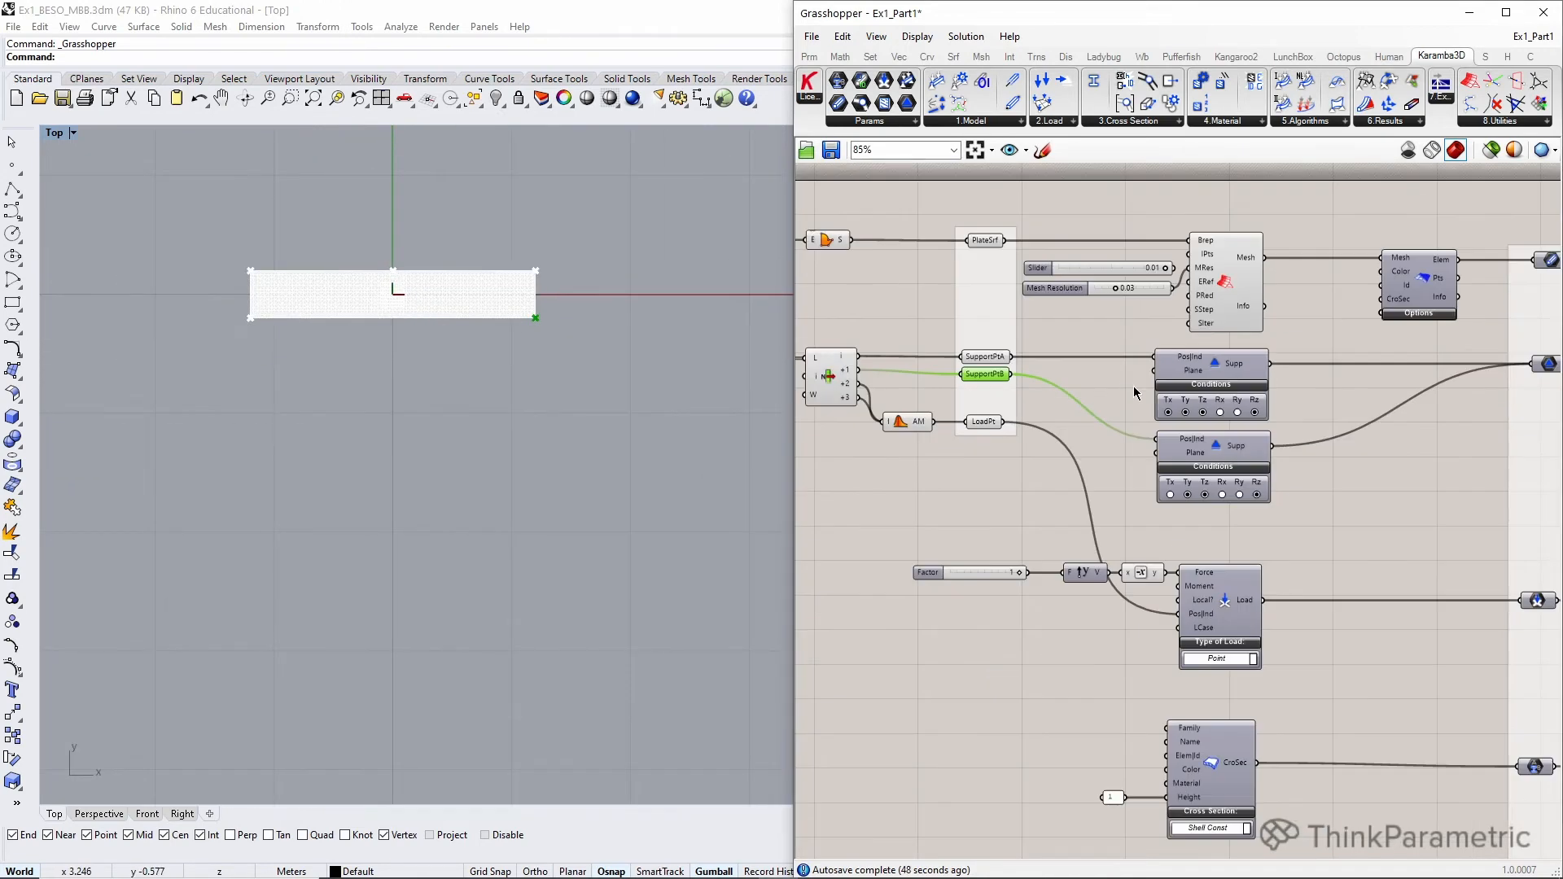
pyautogui.moveTo(1531, 342); pyautogui.dragTo(1368, 303, button='right')
pyautogui.click(1368, 303)
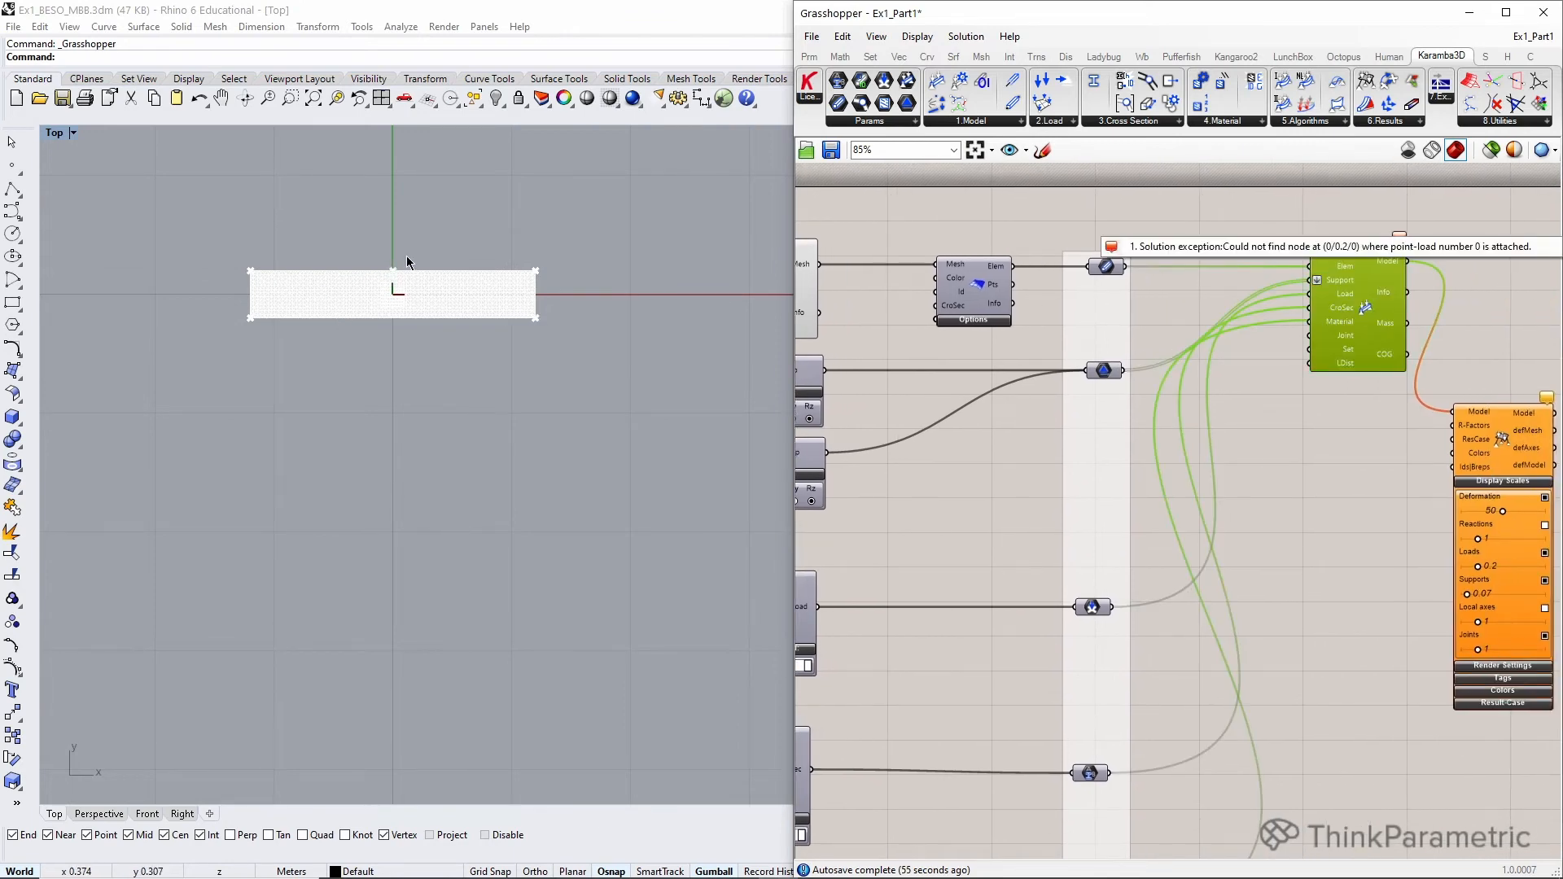
pyautogui.click(1022, 470)
# - Shift the shell element component closer to the Brep meshing component and add a Point parameter beside its outputs
pyautogui.scroll(-3, 1173, 499)
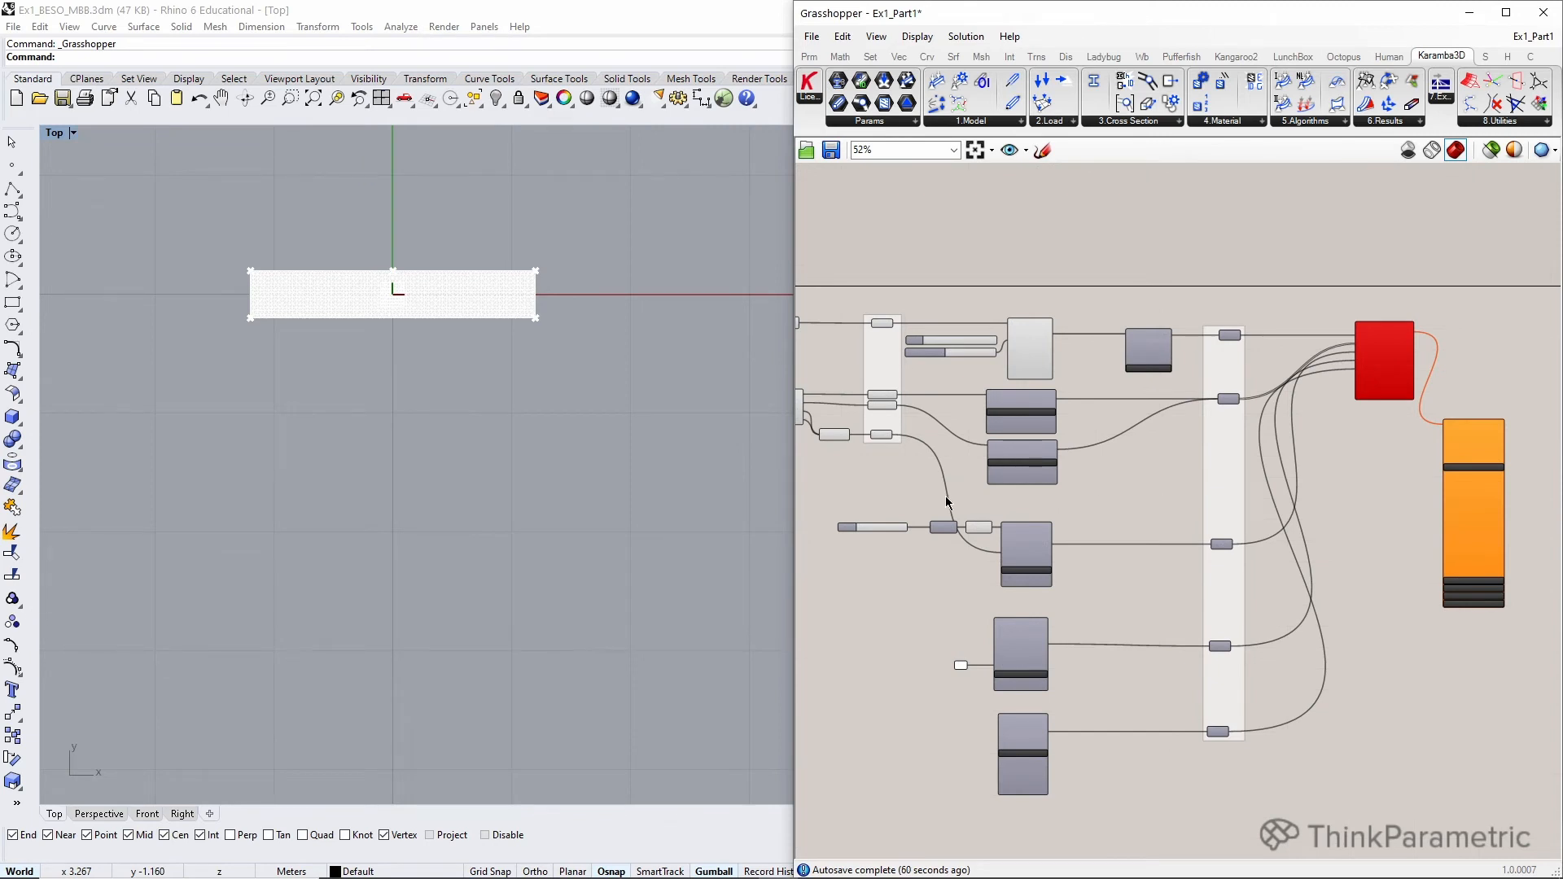
pyautogui.scroll(2, 1078, 499)
pyautogui.scroll(2, 1282, 245)
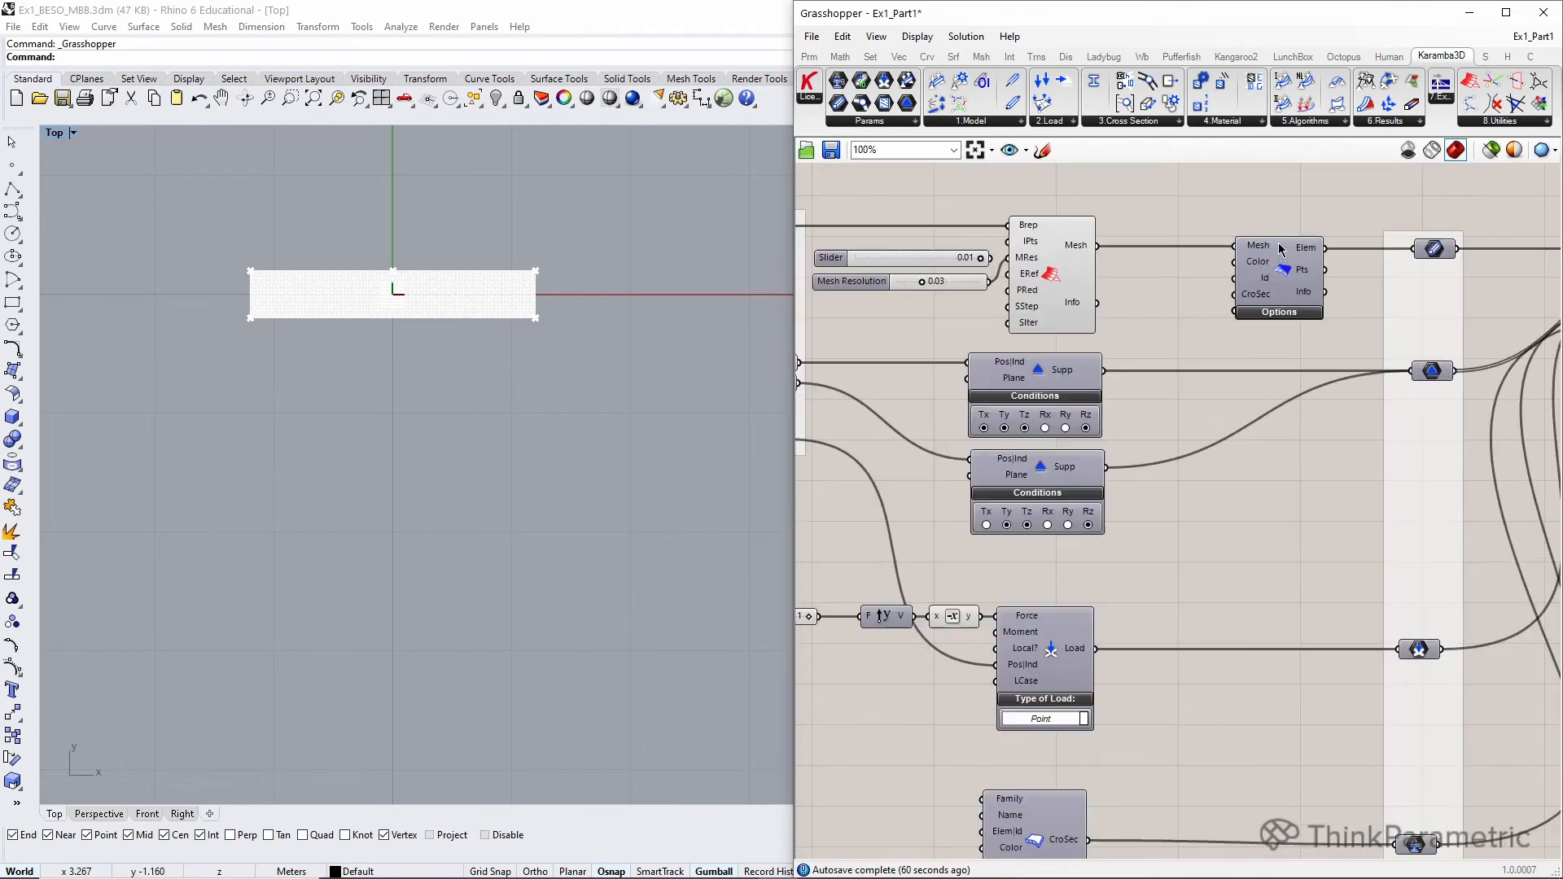
pyautogui.moveTo(1295, 272); pyautogui.dragTo(1249, 266)
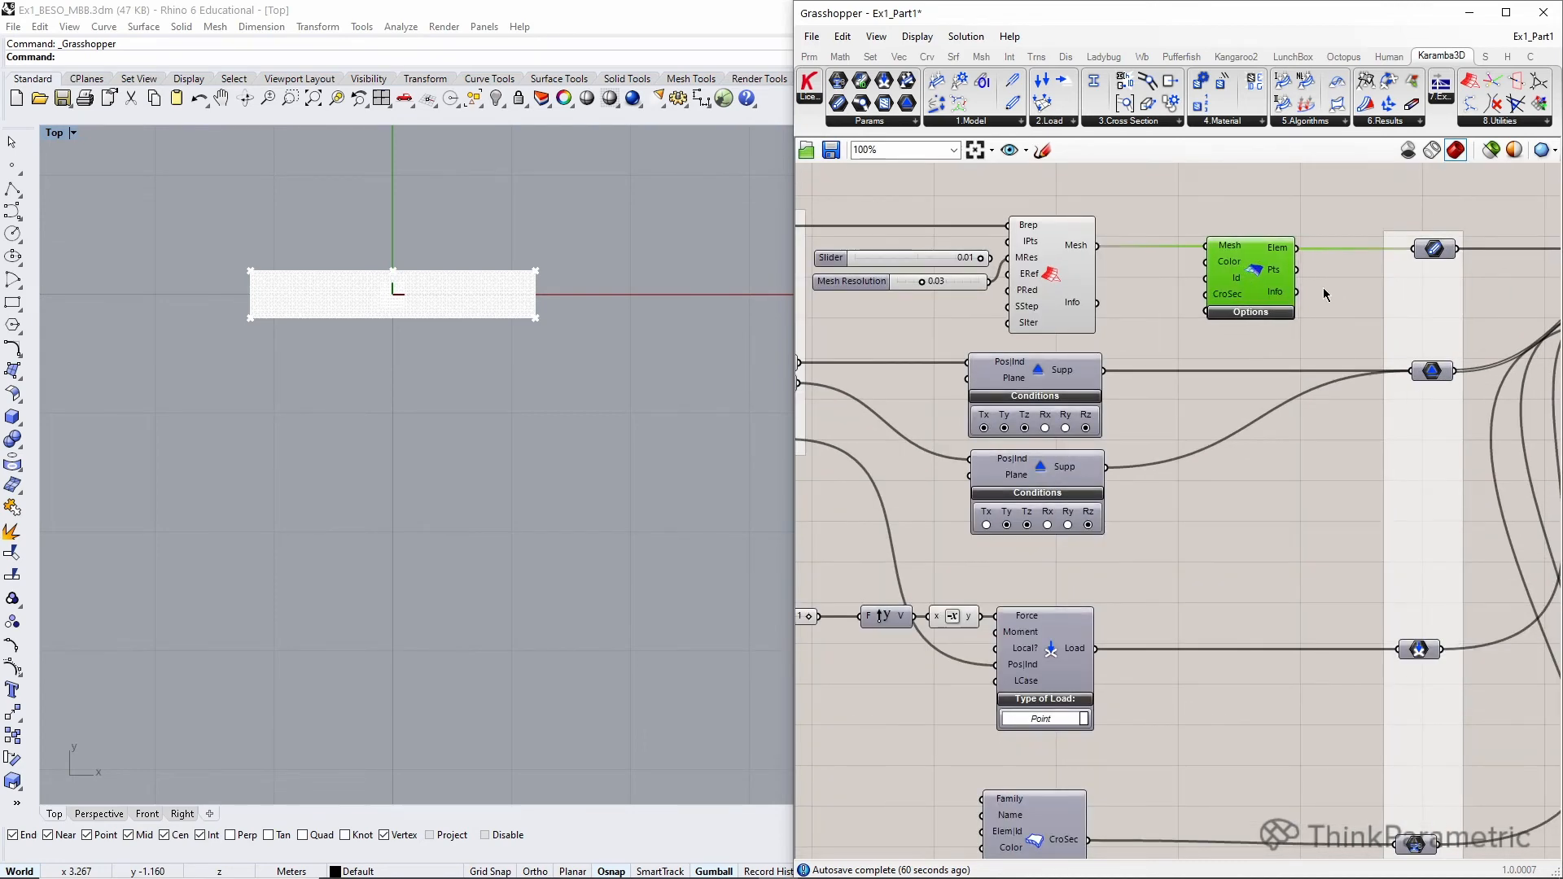
pyautogui.moveTo(1355, 315); pyautogui.dragTo(1291, 307, button='right')
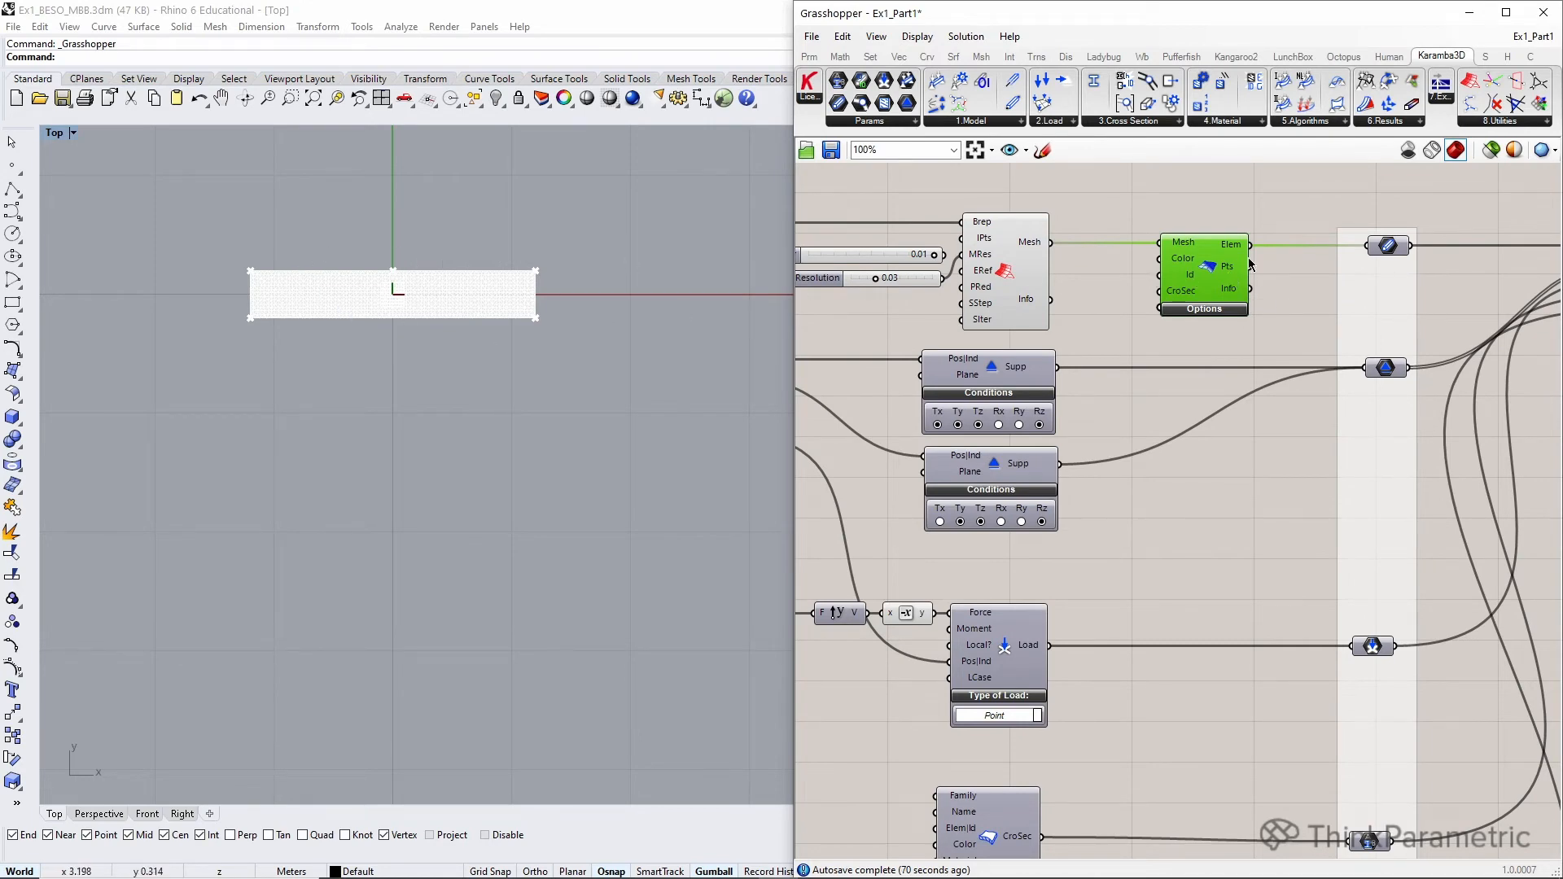
pyautogui.scroll(1, 1315, 305)
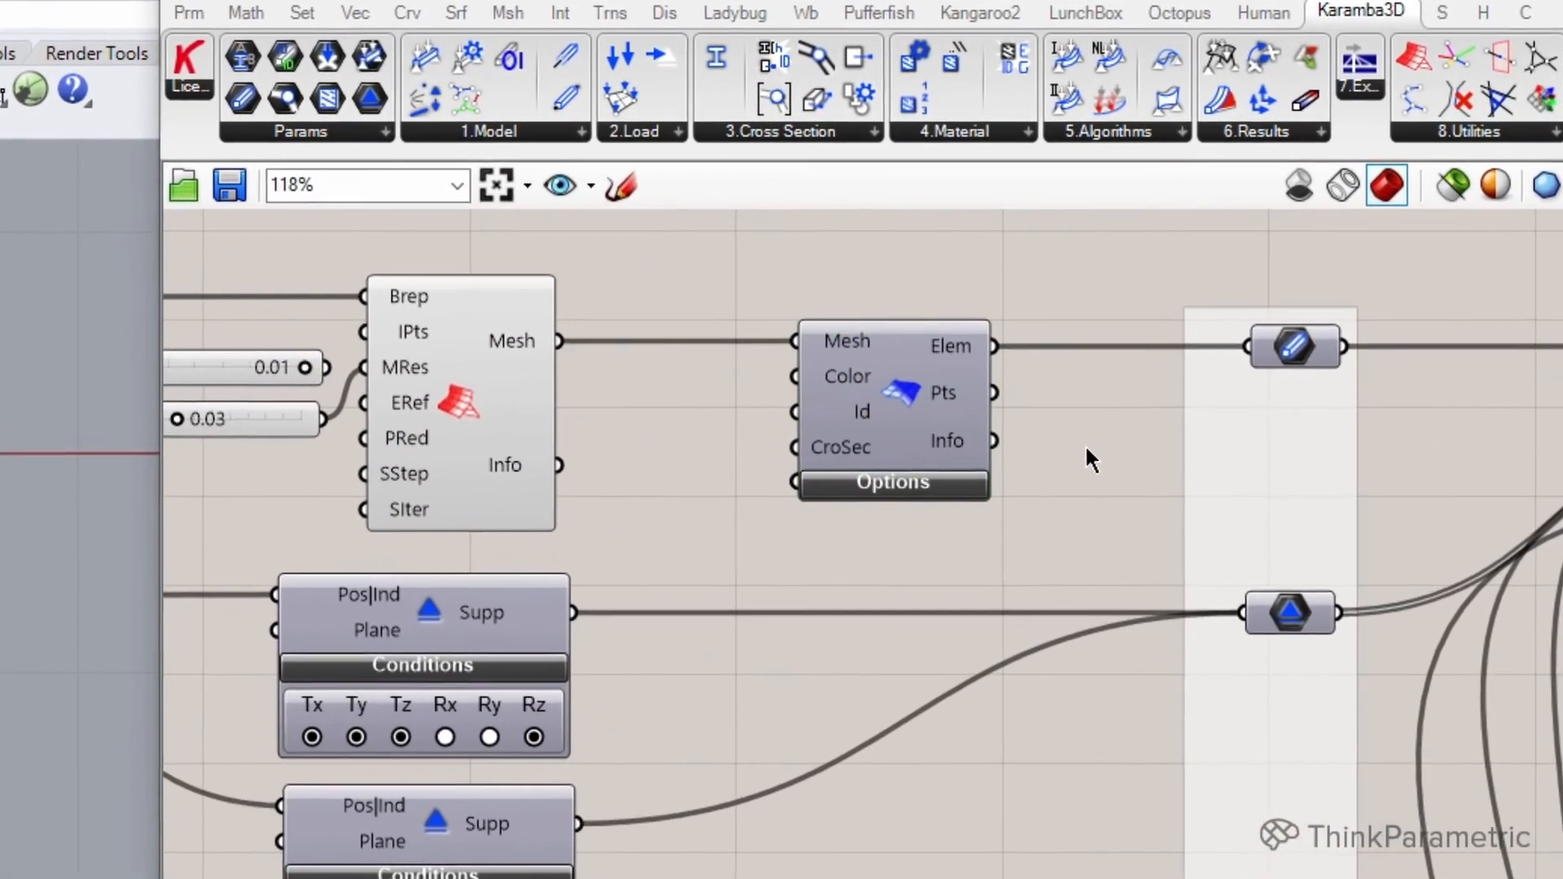
pyautogui.doubleClick(1295, 298)
pyautogui.write('poin')
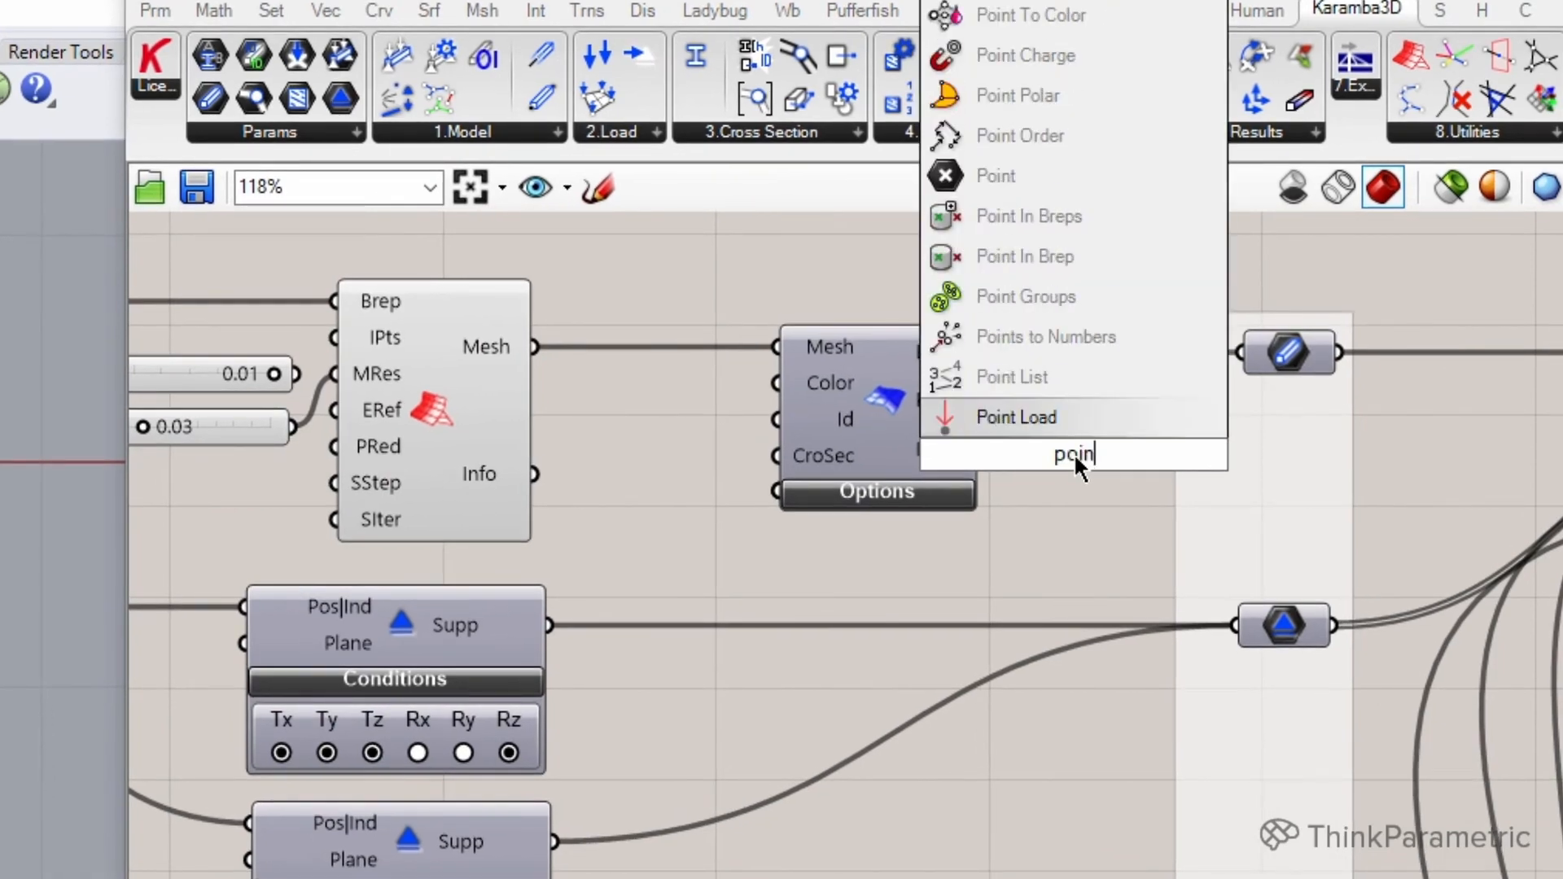
pyautogui.click(1021, 183)
pyautogui.scroll(2, 1035, 436)
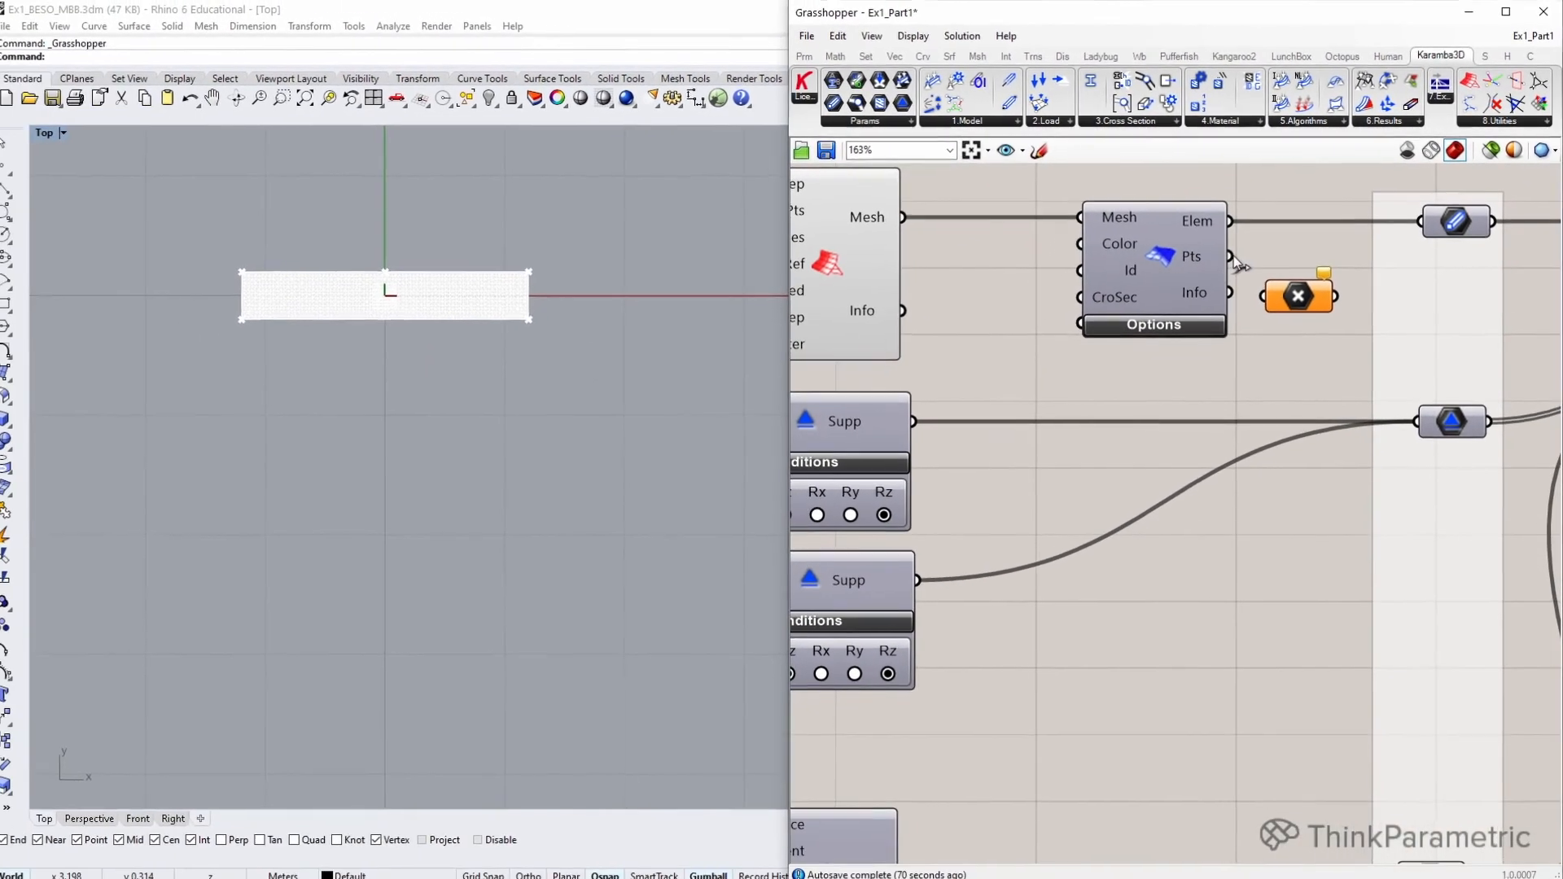
# - Connect the shell component's Pts output to the Point parameter and name it AllPts, displayed as a text label
pyautogui.moveTo(956, 387); pyautogui.dragTo(1052, 467)
pyautogui.moveTo(1281, 297); pyautogui.dragTo(1284, 254)
pyautogui.rightClick(1284, 254)
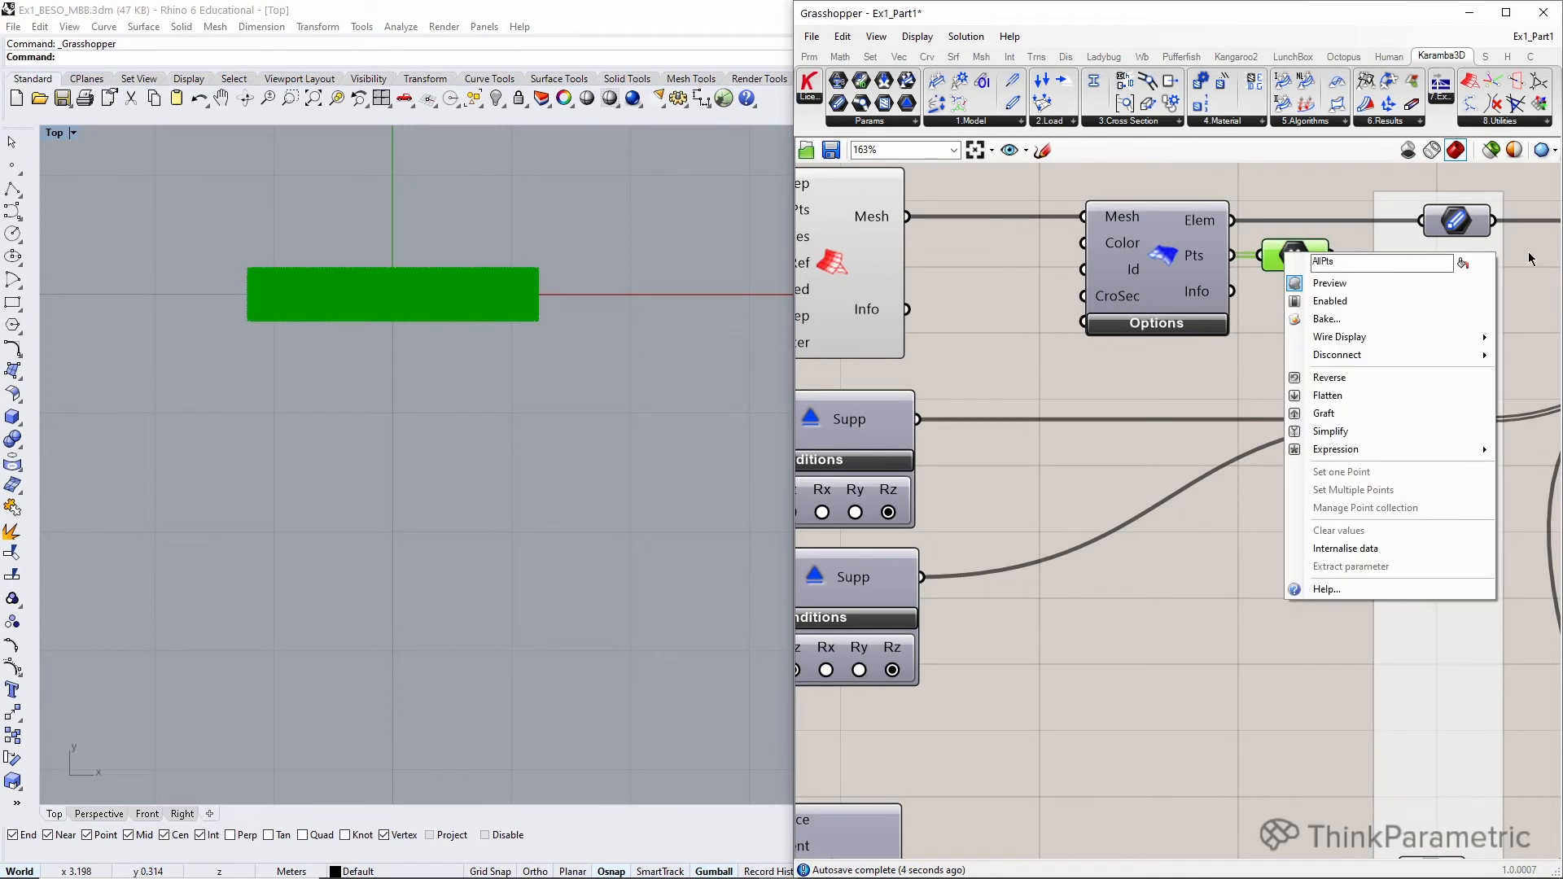
pyautogui.click(1469, 264)
pyautogui.click(1267, 287)
# - Duplicate the AllPts parameter, feed the copy from the original, and hide the wire between them
pyautogui.click(1294, 255)
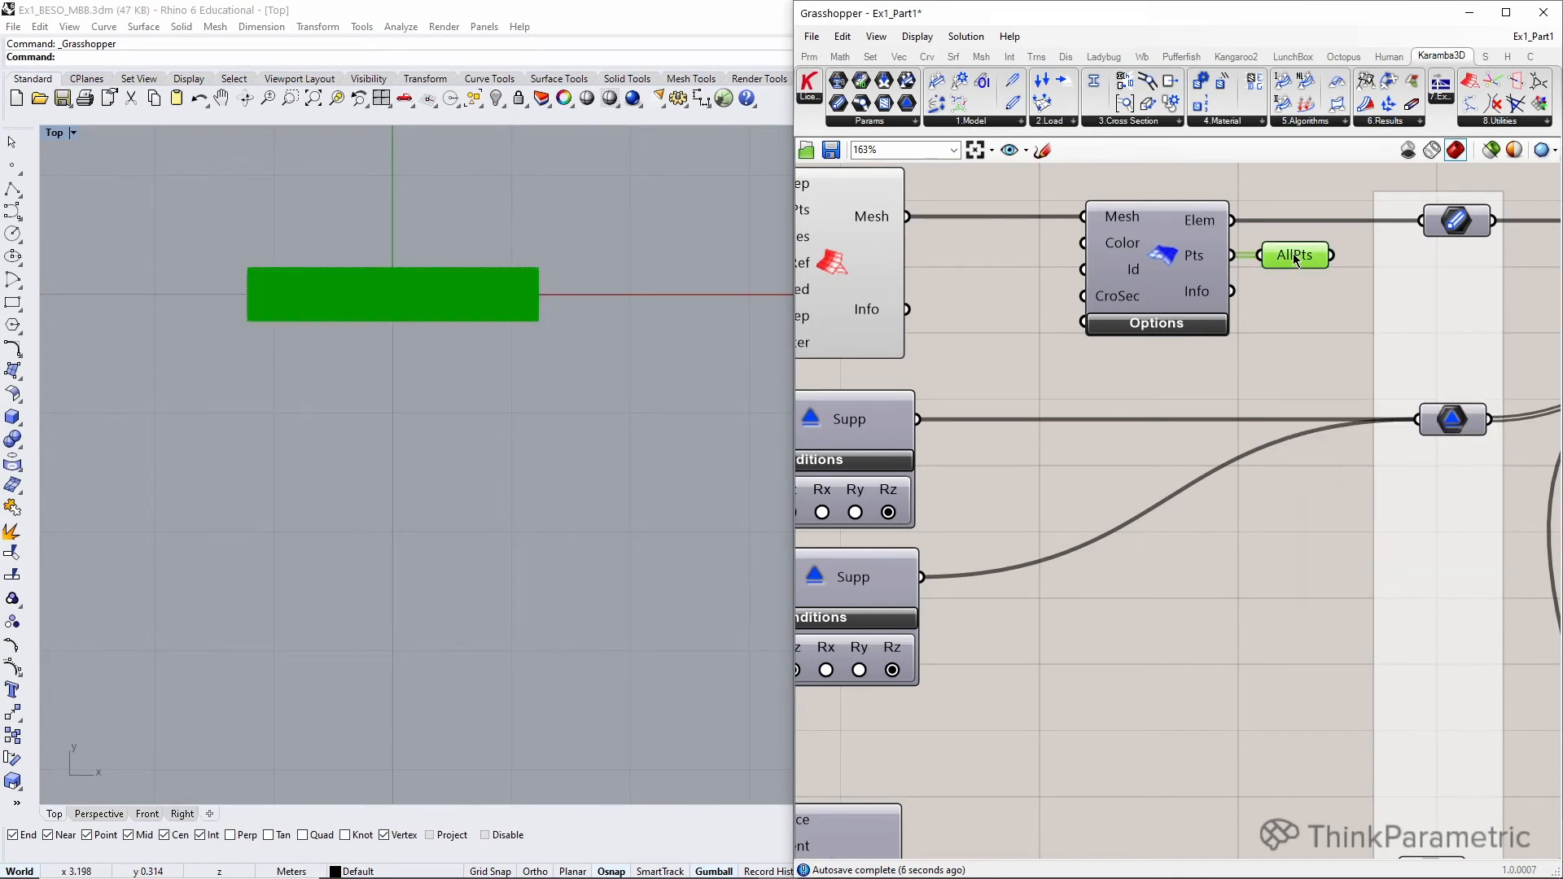
pyautogui.keyDown('alt'); pyautogui.moveTo(1295, 255); pyautogui.dragTo(1340, 303); pyautogui.keyUp('alt')
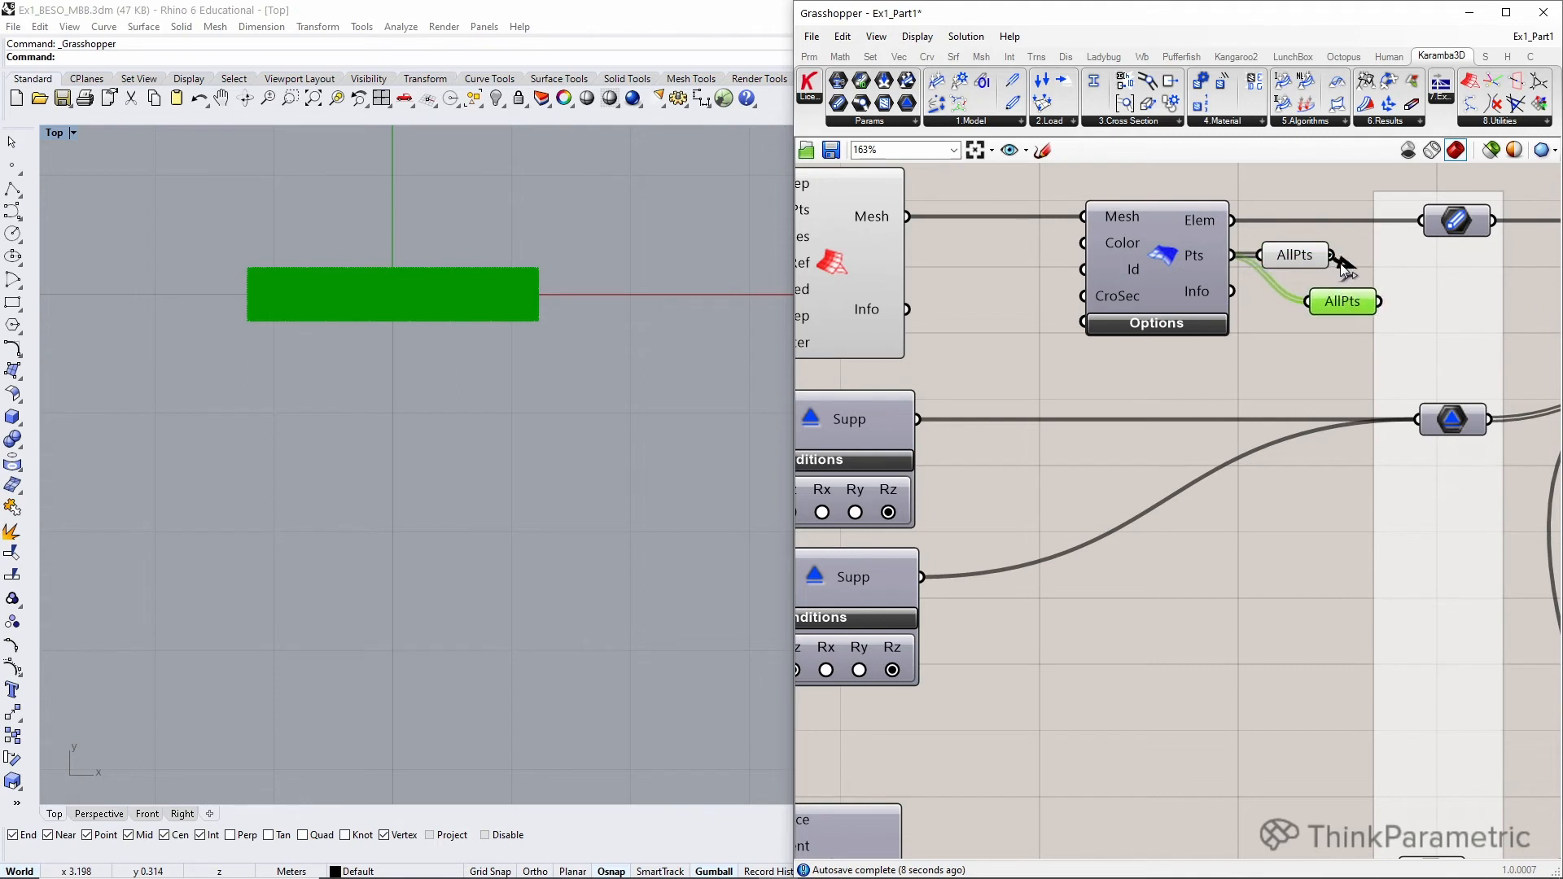
pyautogui.rightClick(1331, 301)
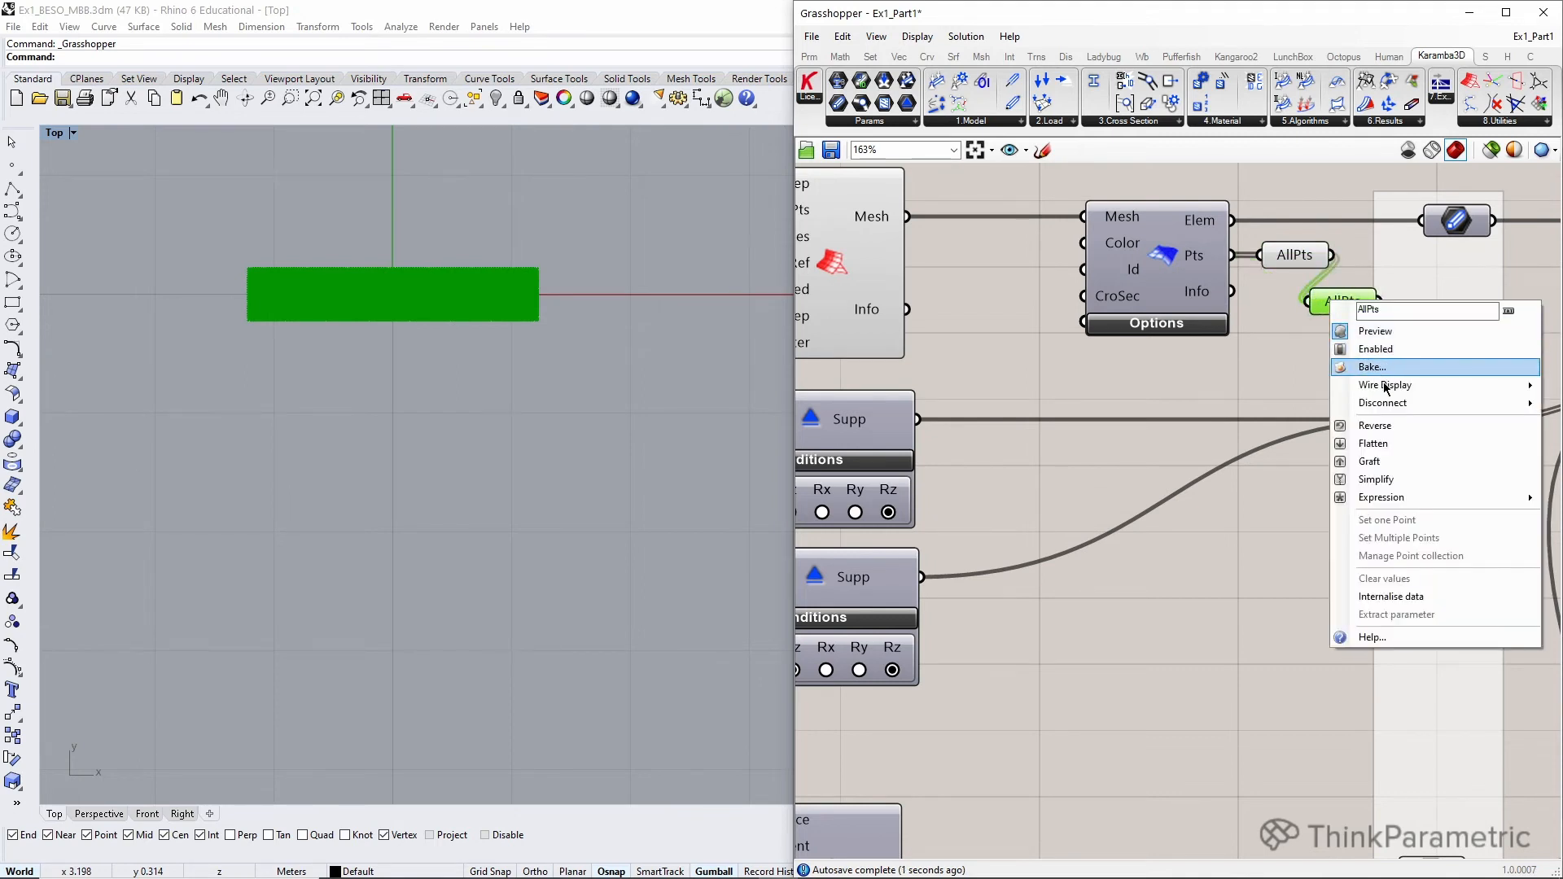
pyautogui.moveTo(1387, 388)
pyautogui.click(1282, 422)
pyautogui.click(1324, 335)
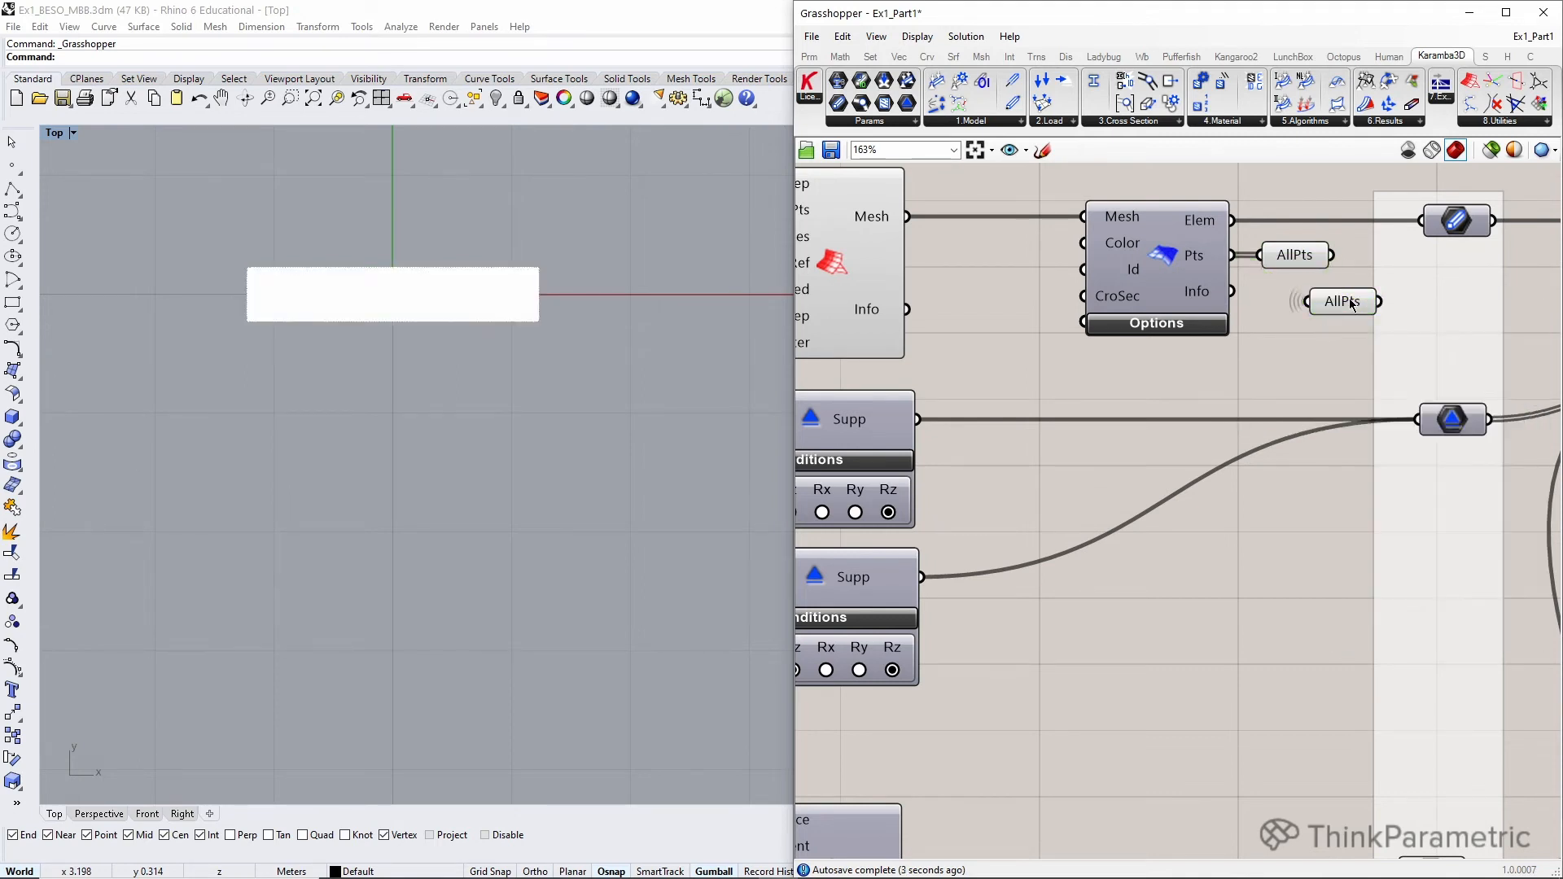
# - Turn off the viewport preview of the original AllPts parameter
pyautogui.moveTo(1293, 314); pyautogui.dragTo(1389, 313, button='right')
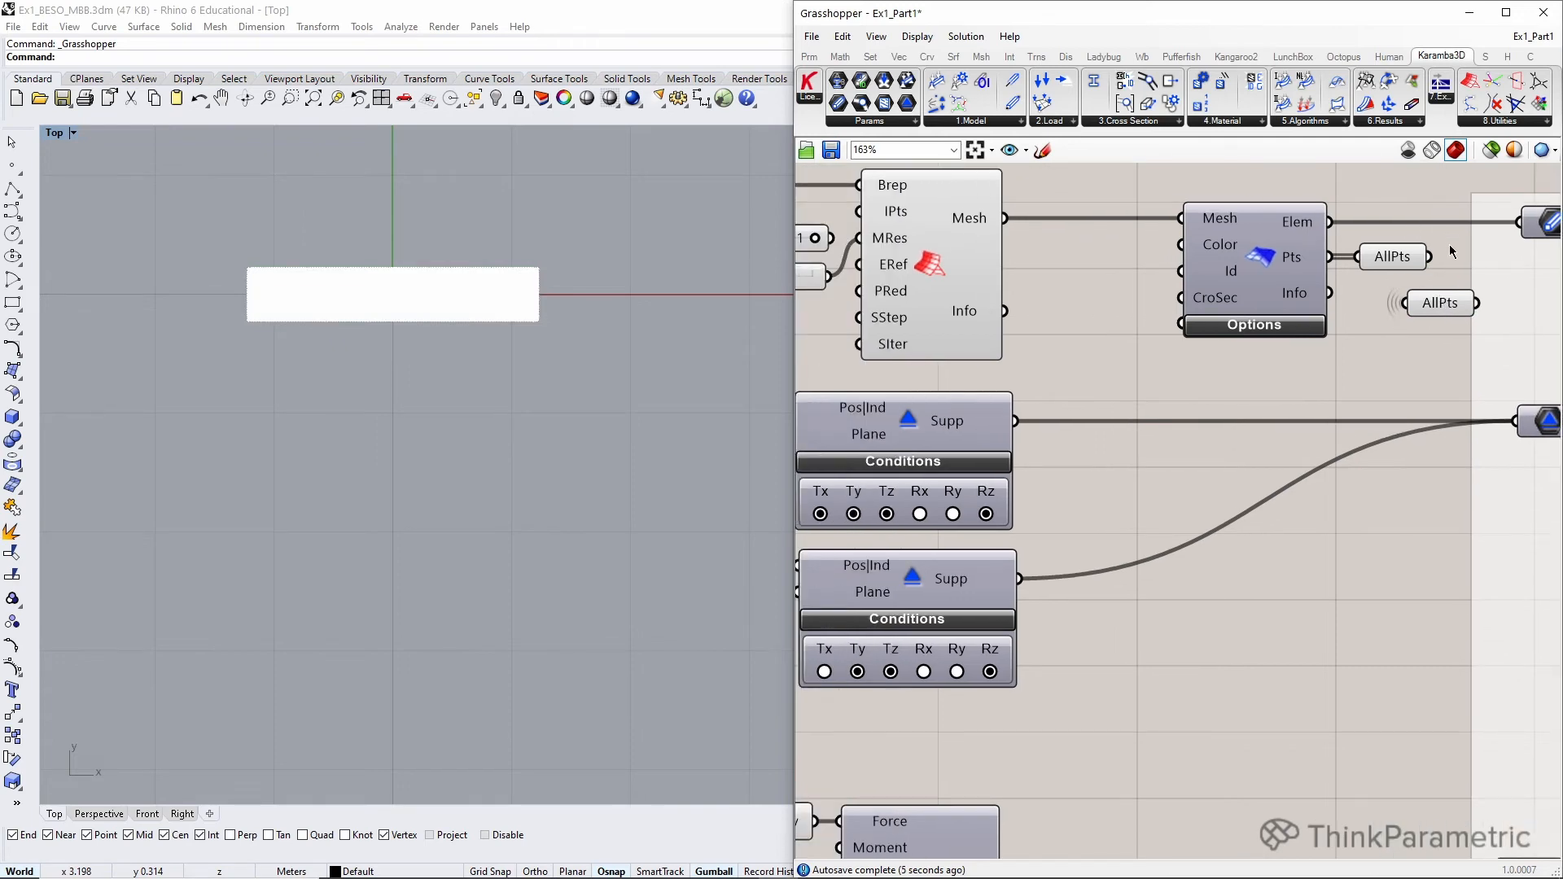
pyautogui.scroll(-3, 1450, 249)
pyautogui.middleClick(1419, 255)
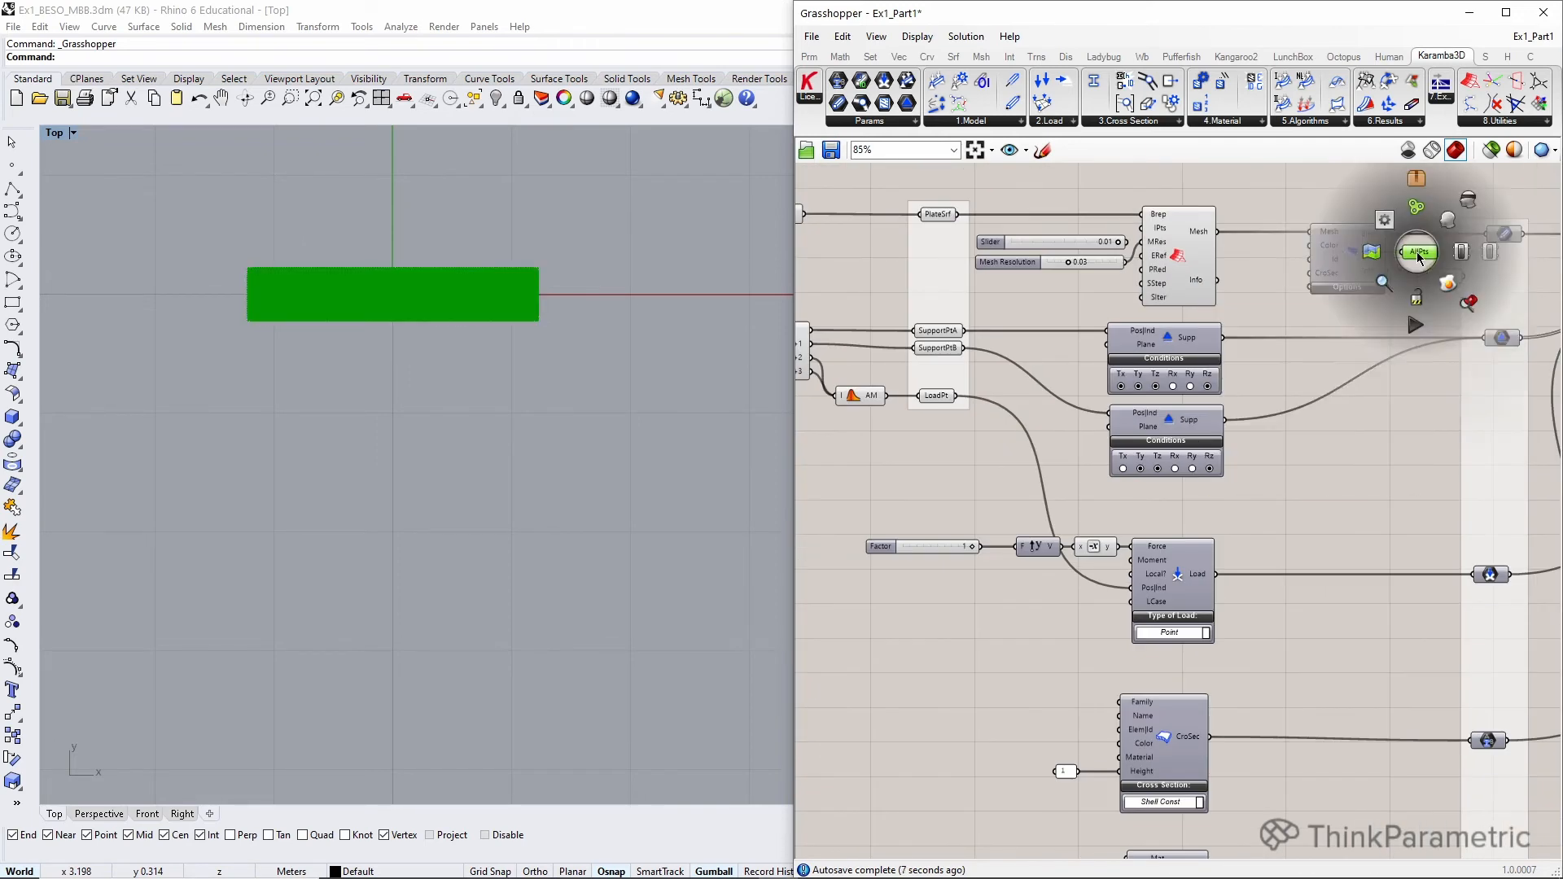
pyautogui.click(1467, 201)
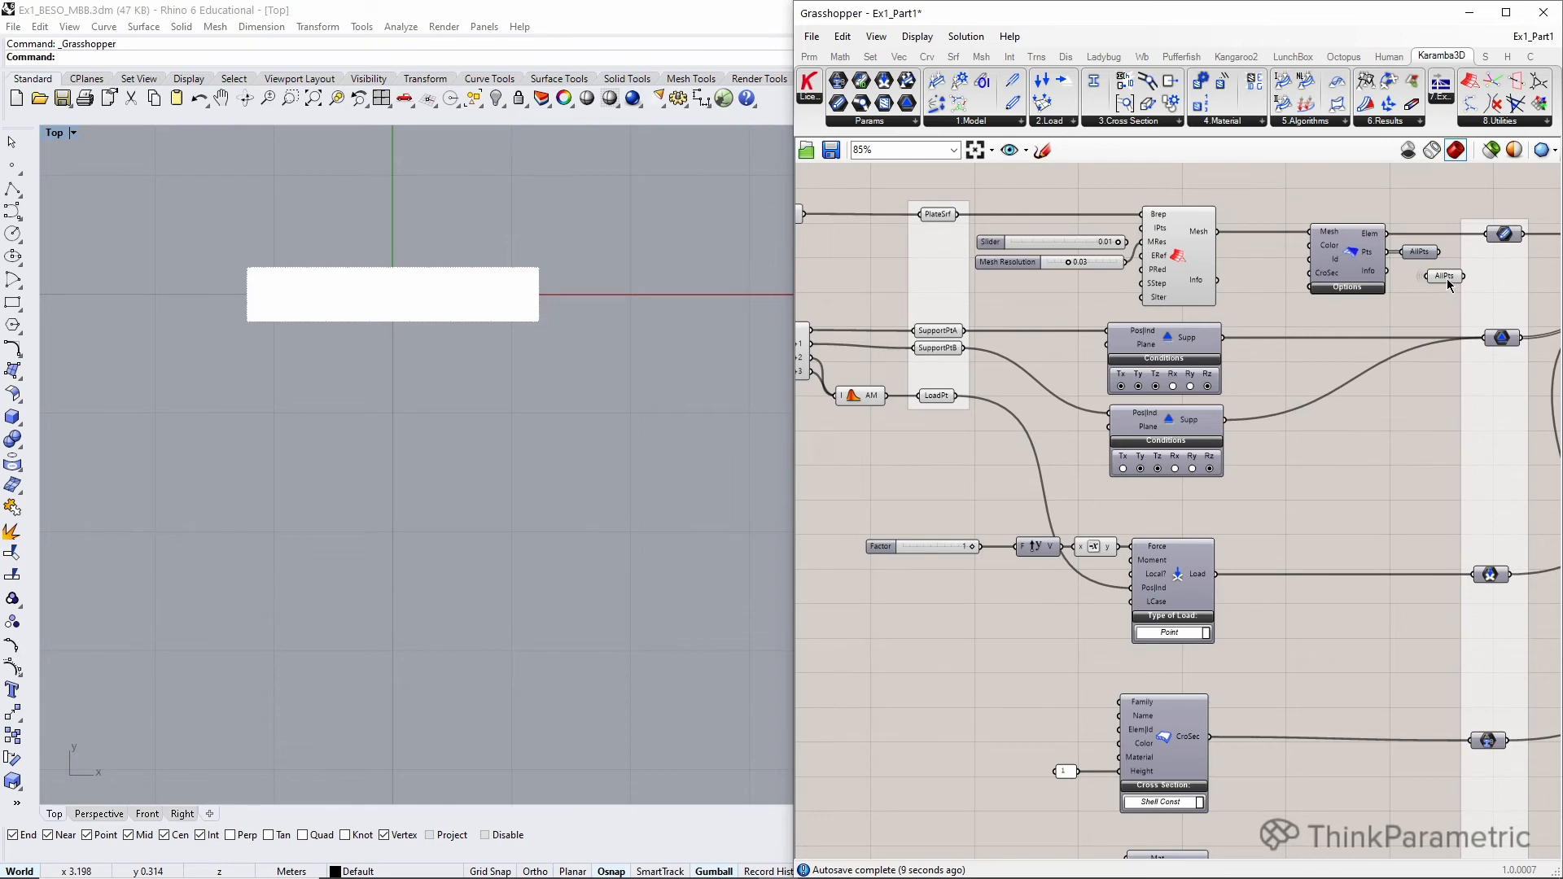
# - Move the AllPts copy between SupportPtA and the first Support component, and add a Find similar member component beside it
pyautogui.moveTo(1448, 281); pyautogui.dragTo(1035, 335)
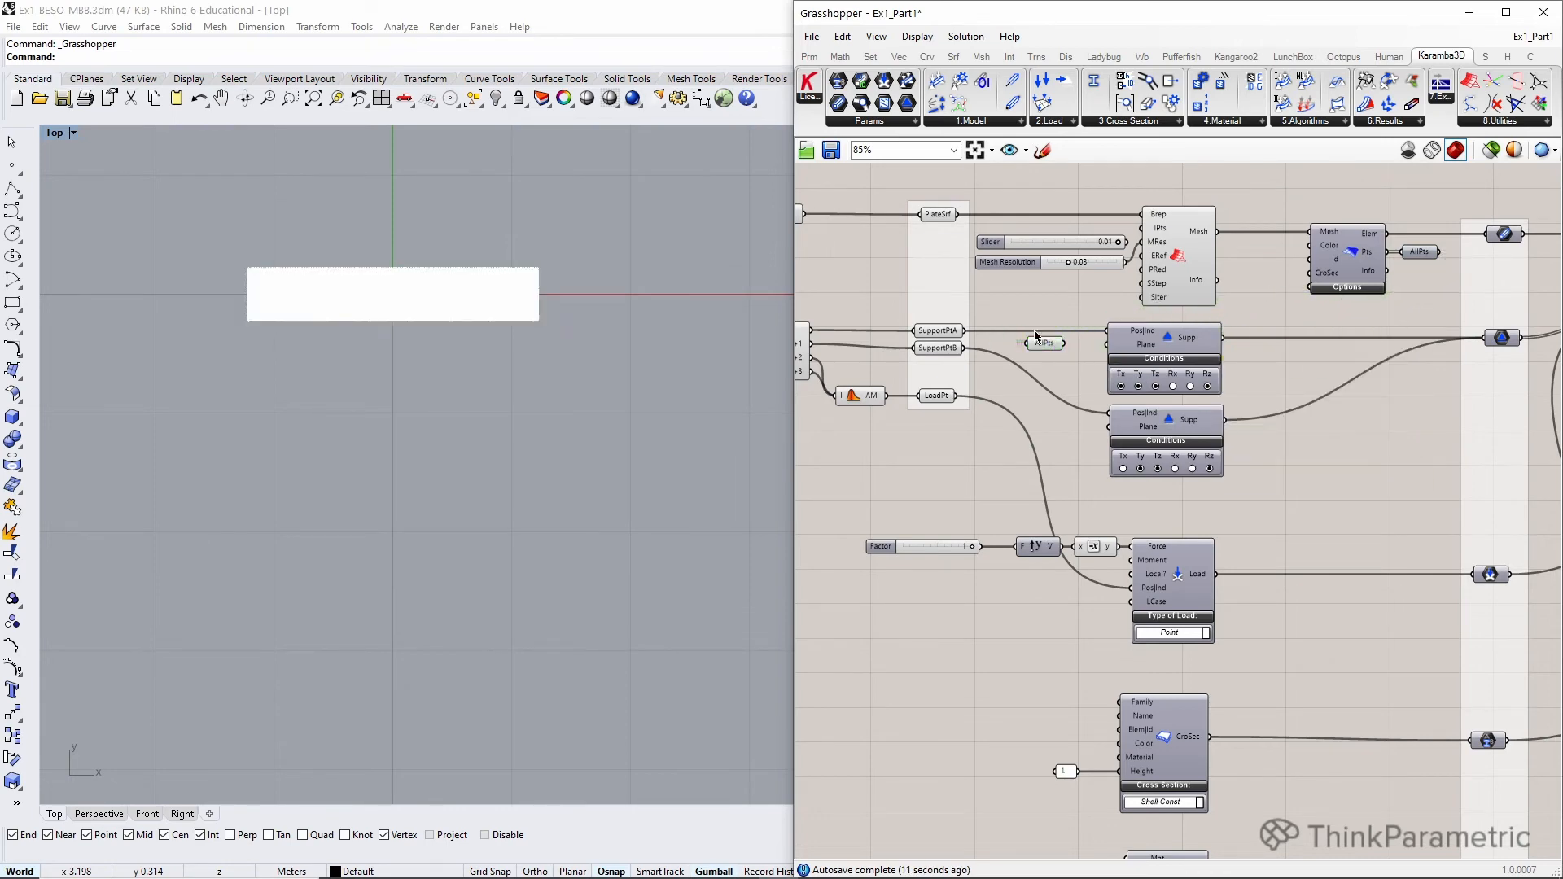
pyautogui.scroll(3, 1036, 335)
pyautogui.doubleClick(1084, 315)
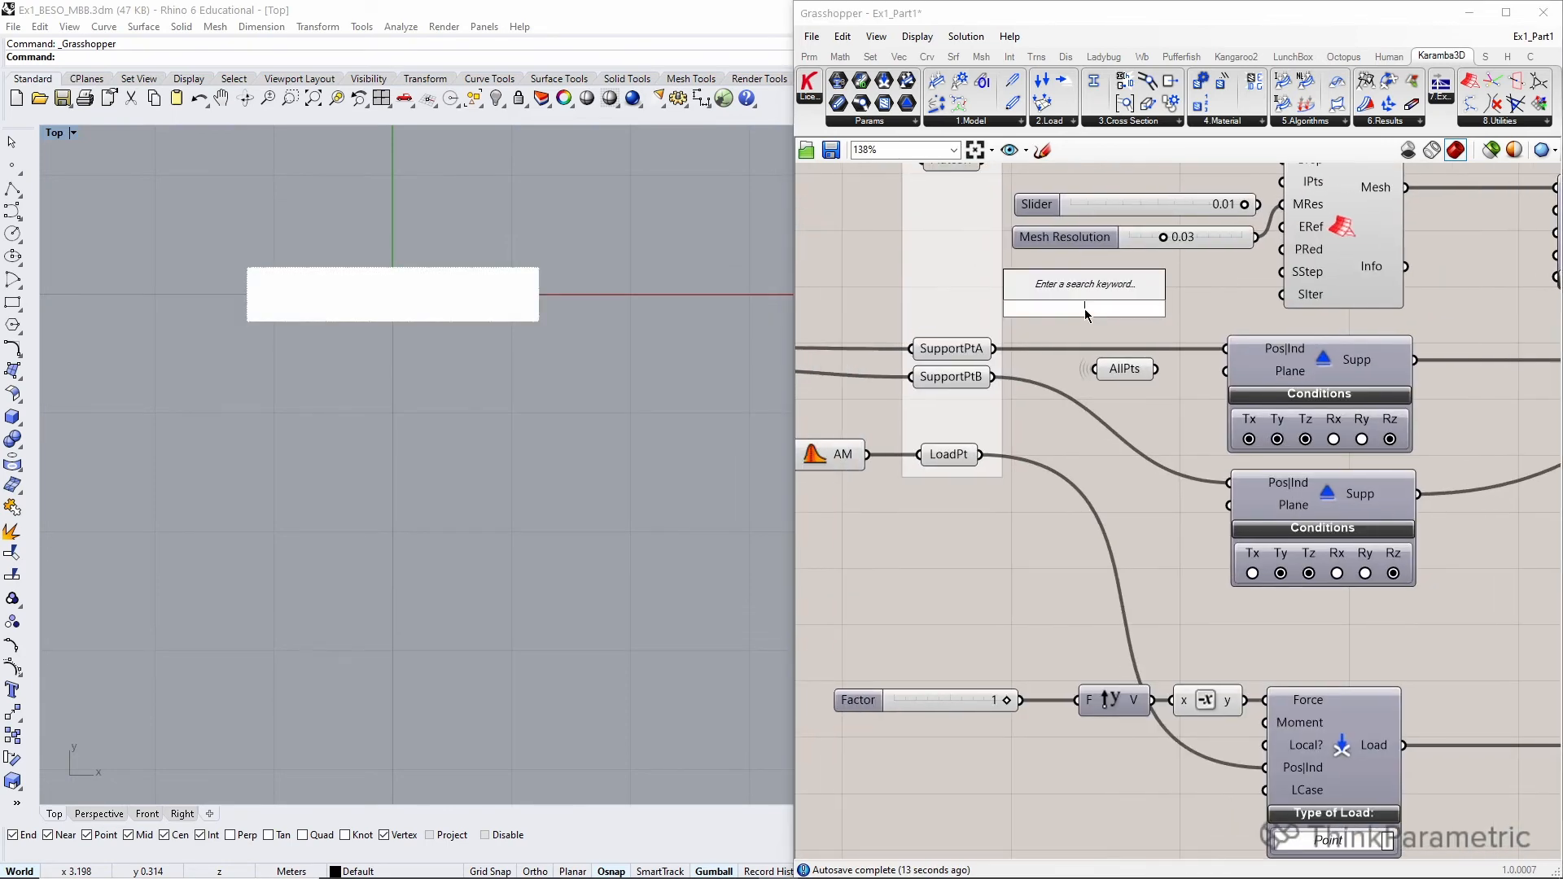
pyautogui.write('find')
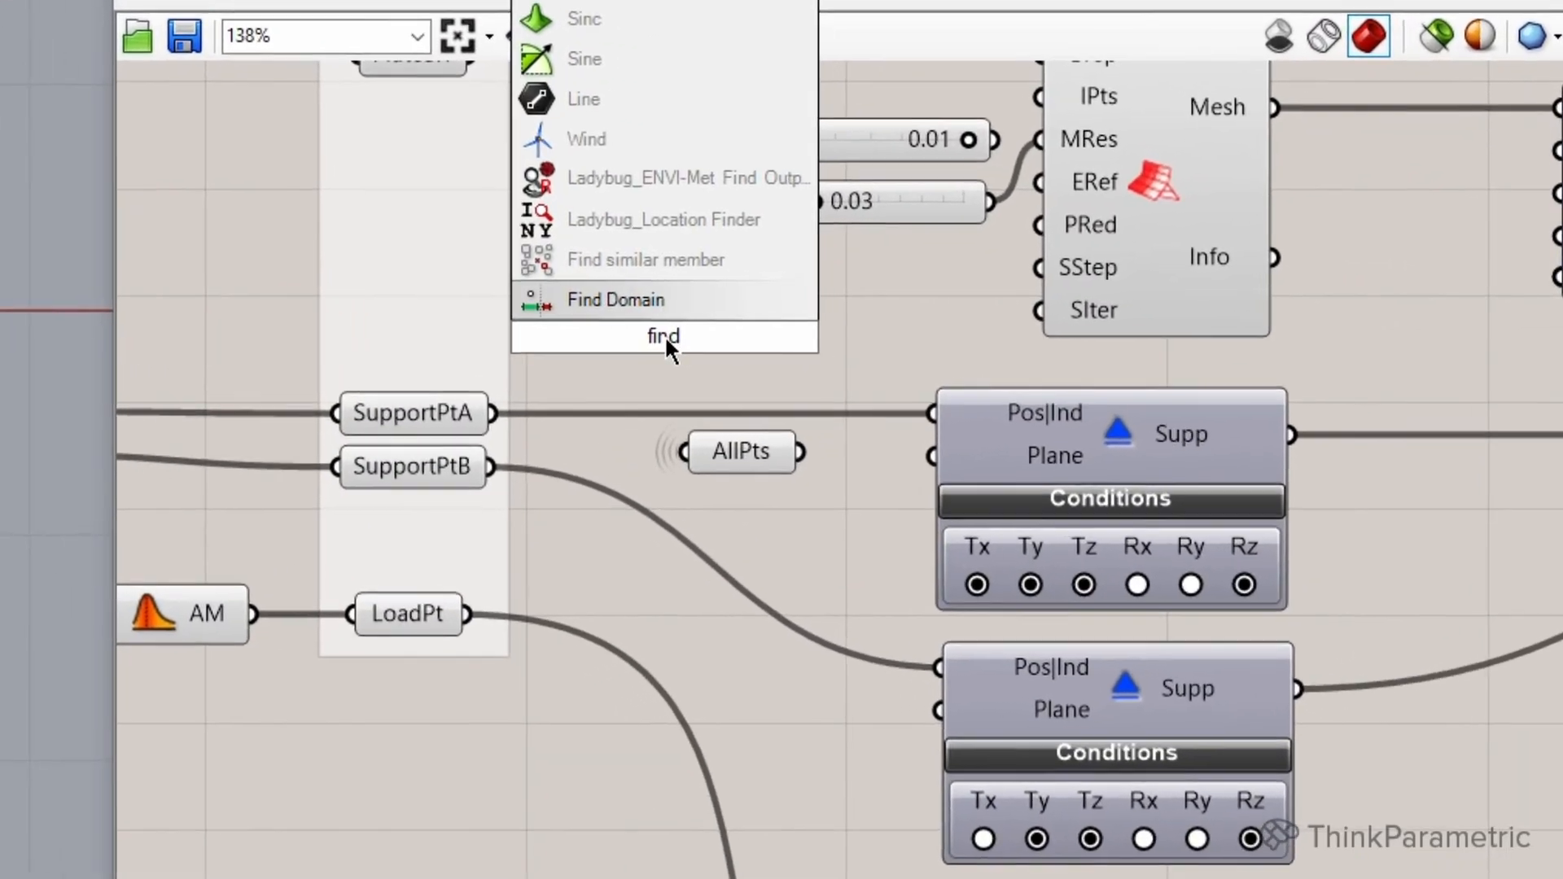
pyautogui.click(692, 298)
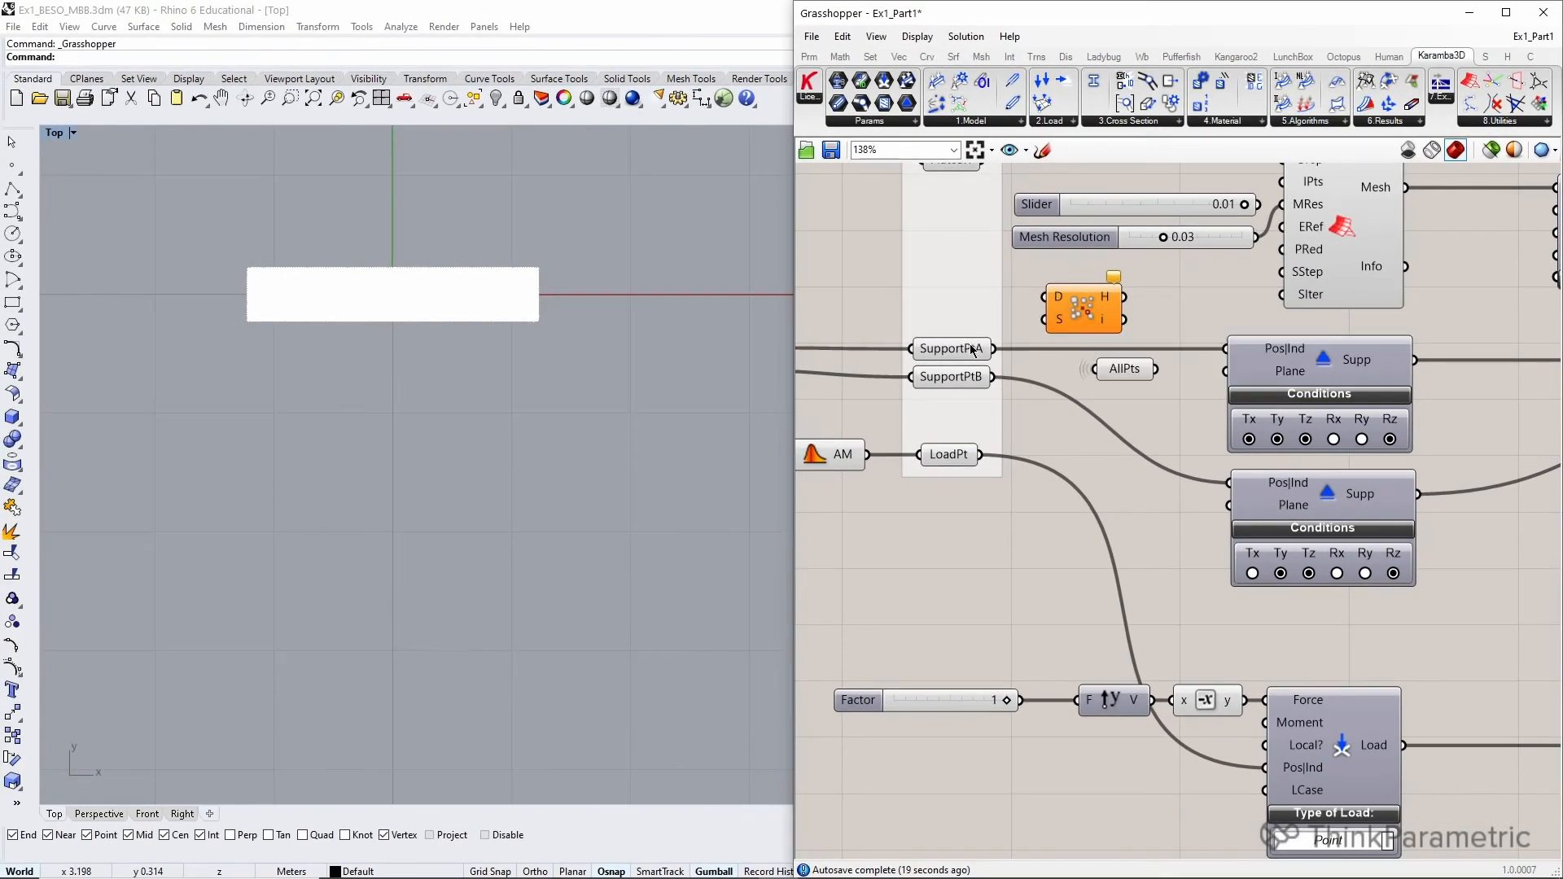
# - Wire SupportPtA and AllPts into Find similar member's D and S inputs, and its H output to the first Support's position
pyautogui.moveTo(995, 348); pyautogui.dragTo(1175, 362)
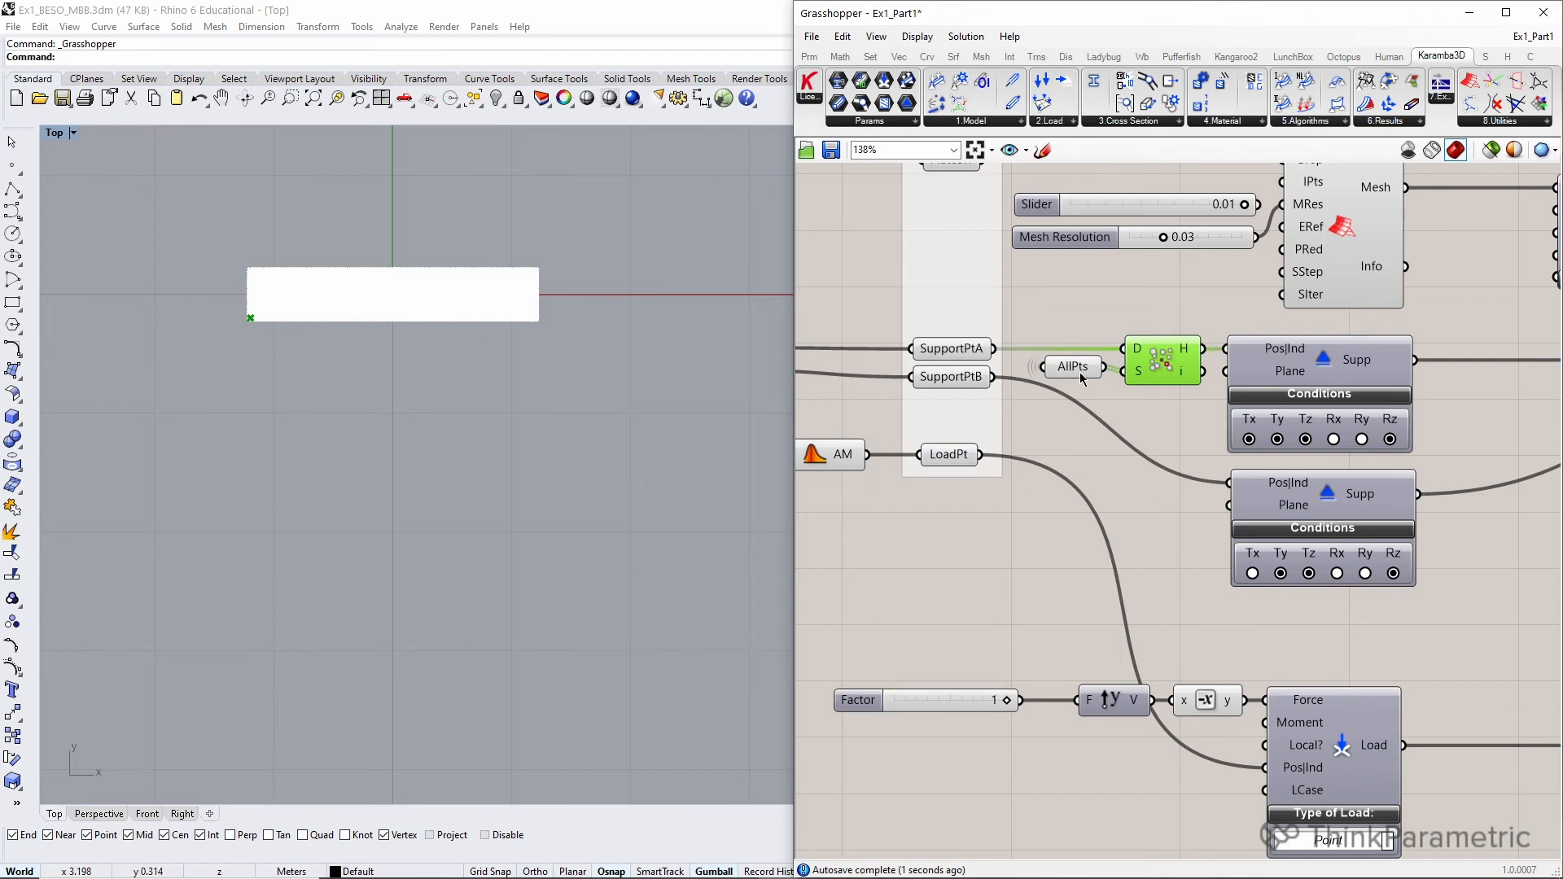
pyautogui.moveTo(1081, 378); pyautogui.dragTo(1088, 382)
pyautogui.click(1146, 424)
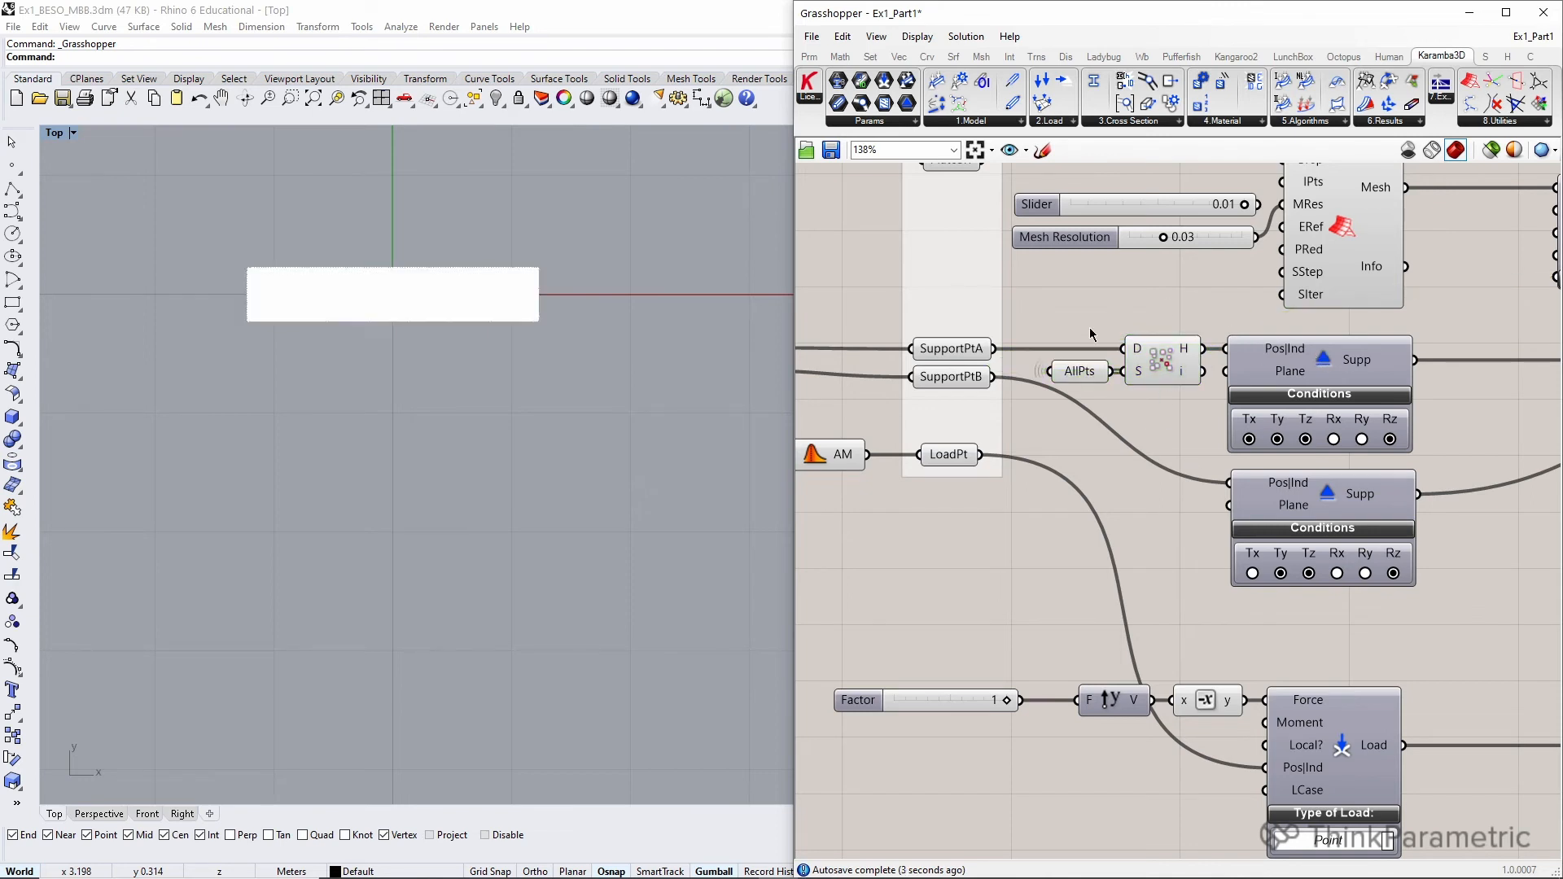
# - Duplicate AllPts with Find similar member for the second support, wiring SupportPtB into D and H to the Support's position
pyautogui.moveTo(1170, 410); pyautogui.dragTo(1067, 336)
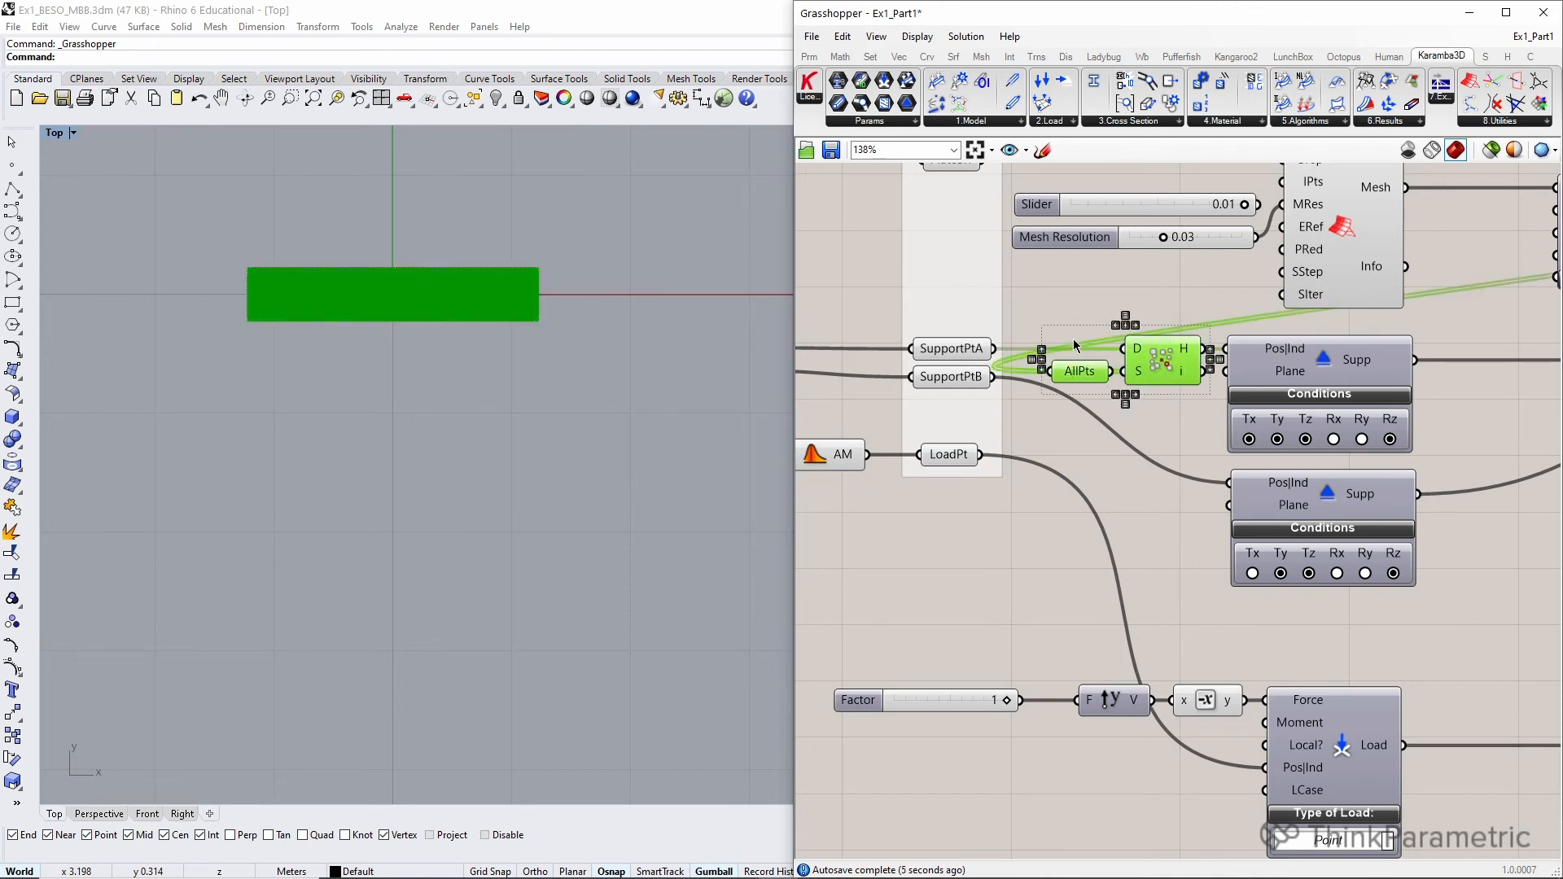
pyautogui.moveTo(1168, 357); pyautogui.dragTo(1177, 477)
pyautogui.click(1079, 406)
pyautogui.moveTo(990, 378); pyautogui.dragTo(1147, 491)
pyautogui.click(1158, 446)
pyautogui.moveTo(1158, 430); pyautogui.dragTo(1148, 354, button='right')
pyautogui.moveTo(1009, 370); pyautogui.dragTo(1197, 490)
pyautogui.moveTo(1167, 453); pyautogui.dragTo(1159, 354, button='right')
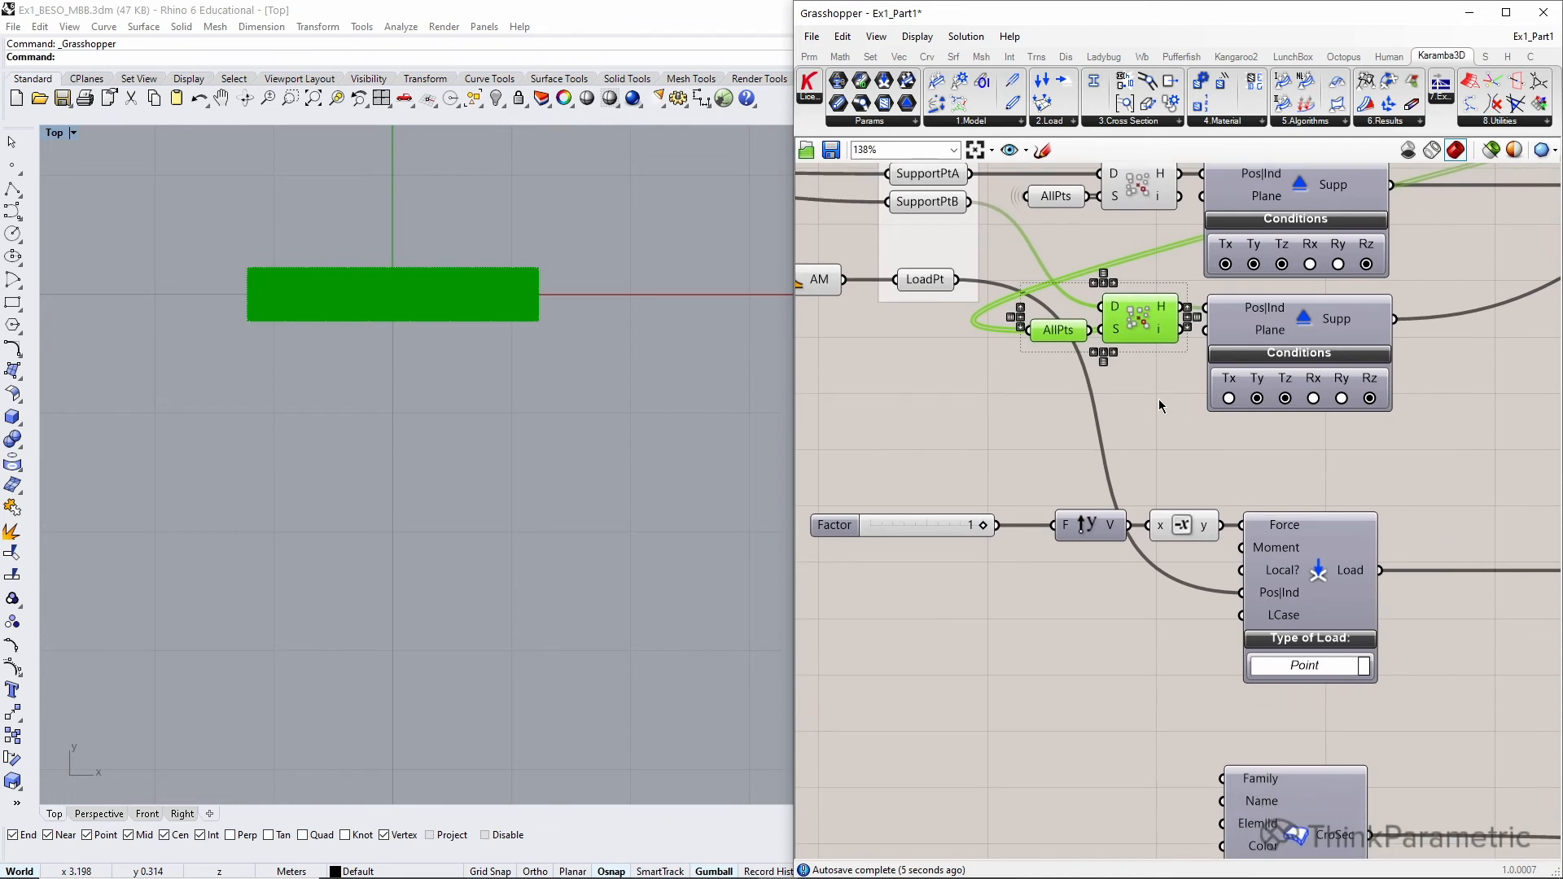
# - Duplicate AllPts with Find similar member for the point load, wiring LoadPt into D and H to the Load's position
pyautogui.moveTo(1158, 354); pyautogui.dragTo(1166, 649)
pyautogui.click(1024, 434)
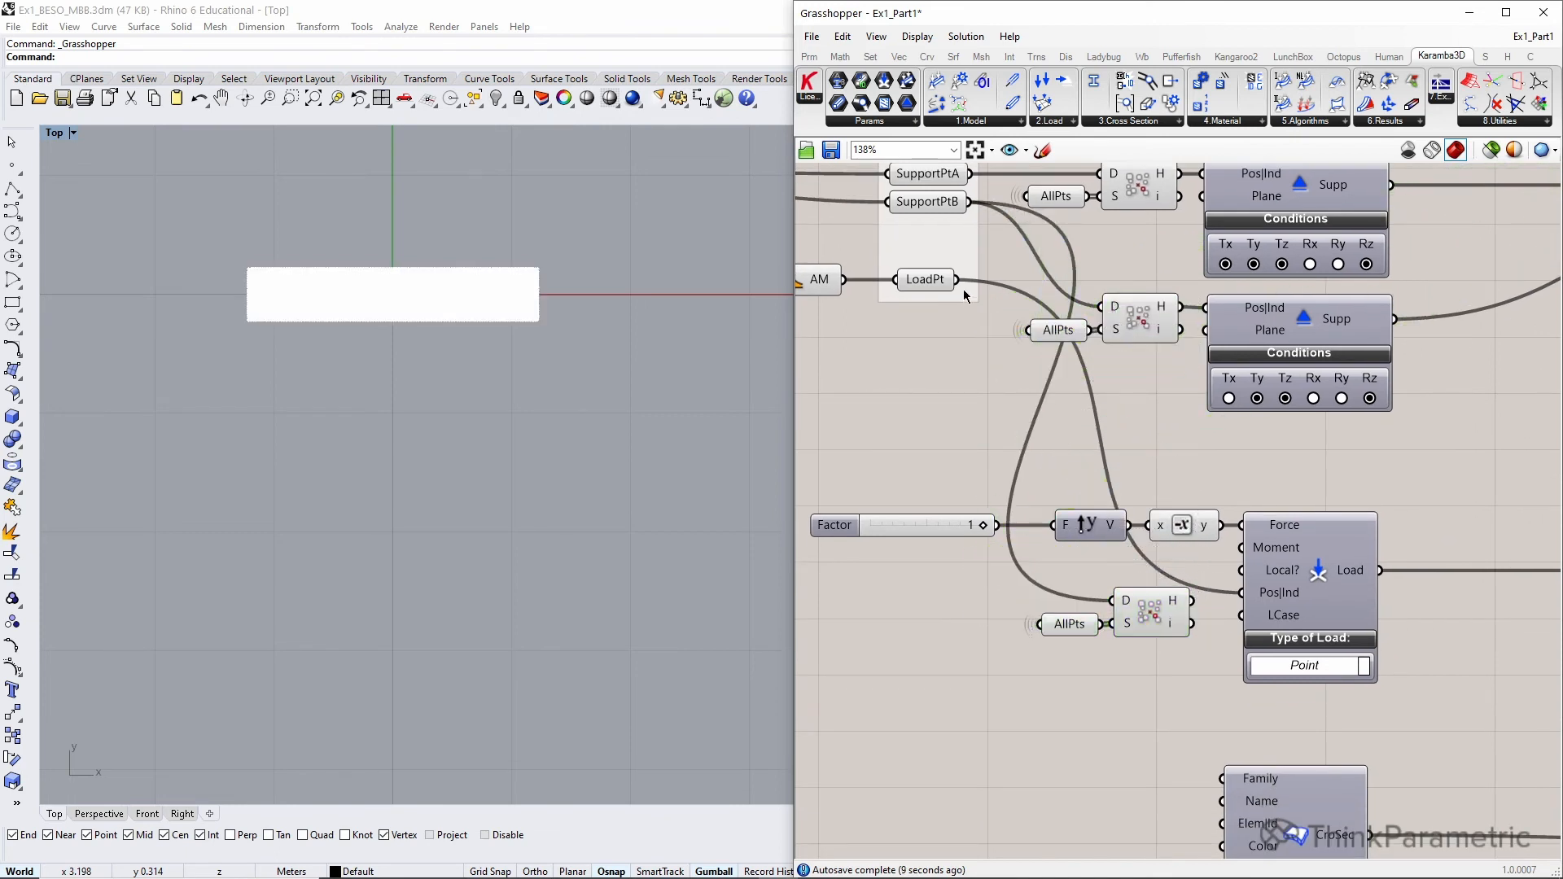
pyautogui.moveTo(957, 279); pyautogui.dragTo(1114, 601)
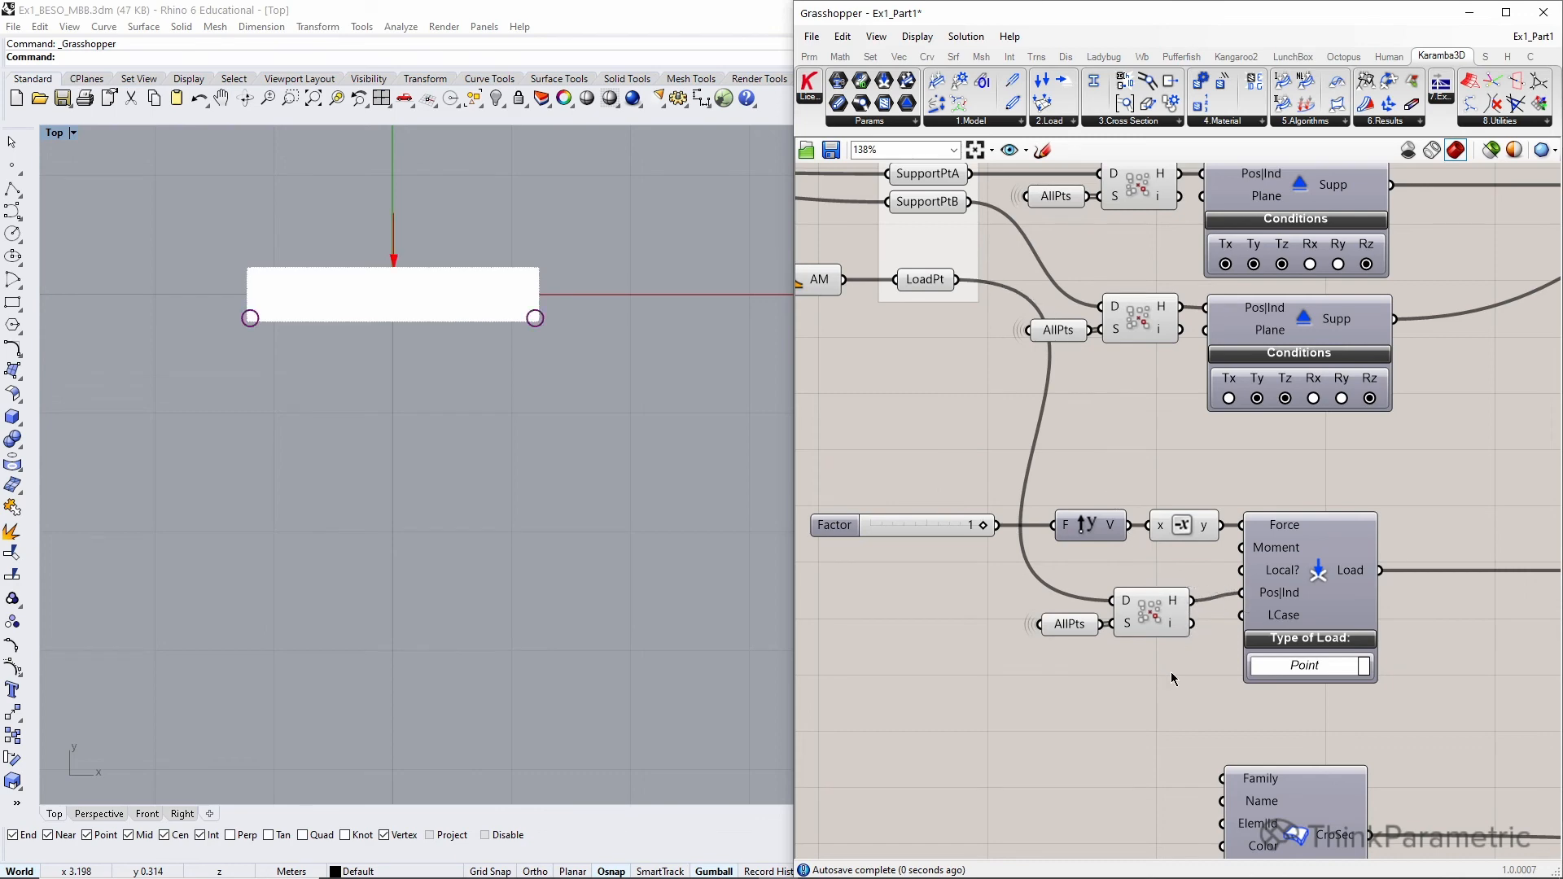
pyautogui.moveTo(1174, 679); pyautogui.dragTo(1036, 586)
# - Inspect the mesh nodes around the load arrow and highlight LoadPt to compare its position with the loaded node
pyautogui.scroll(-5, 1154, 610)
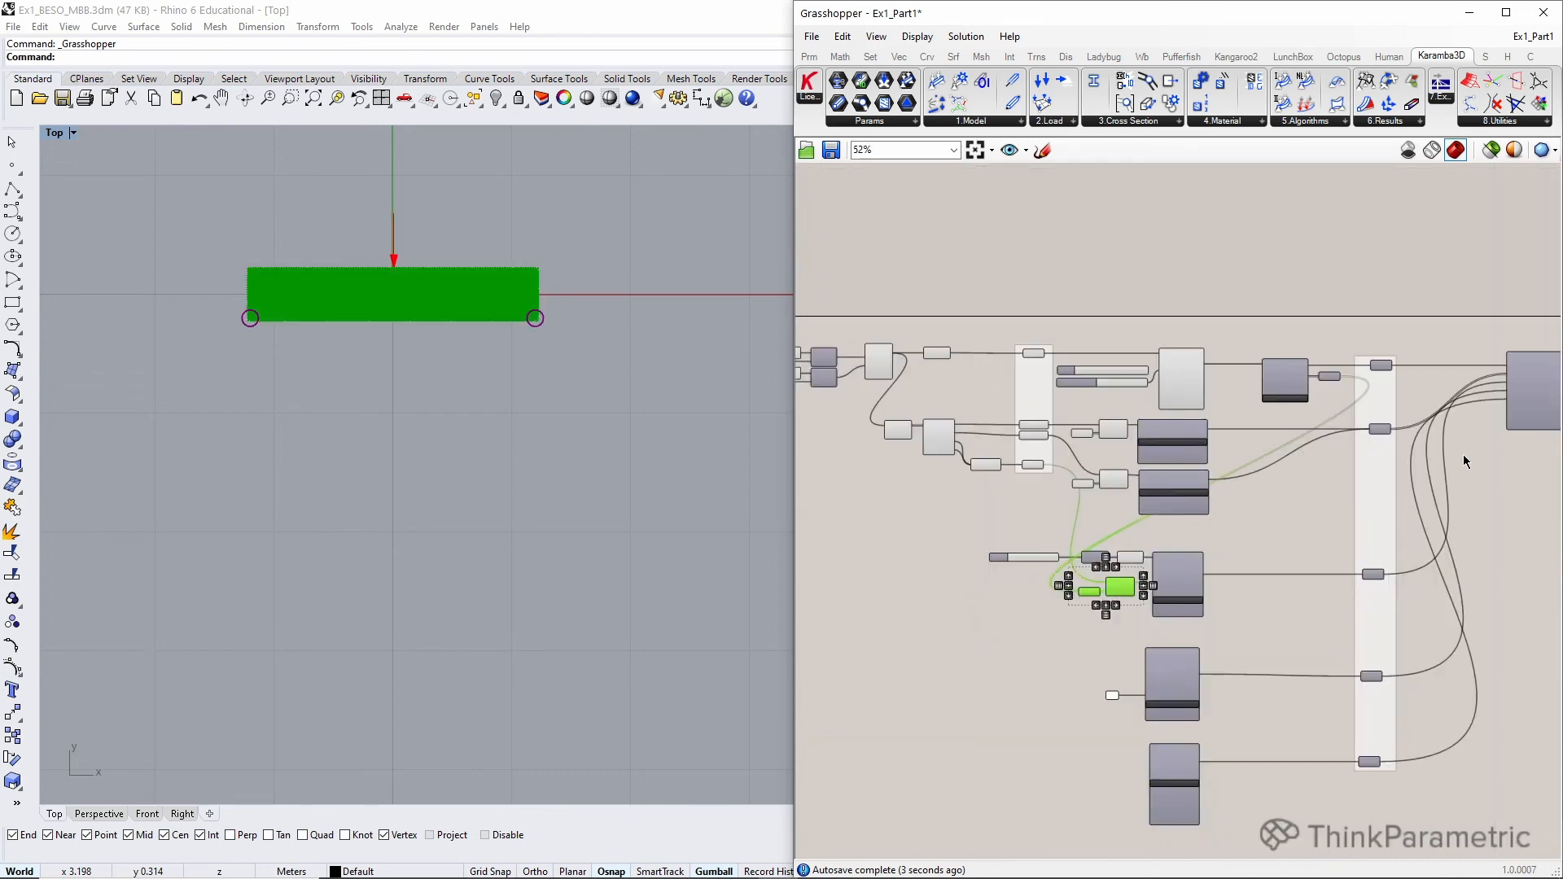
pyautogui.click(1100, 474)
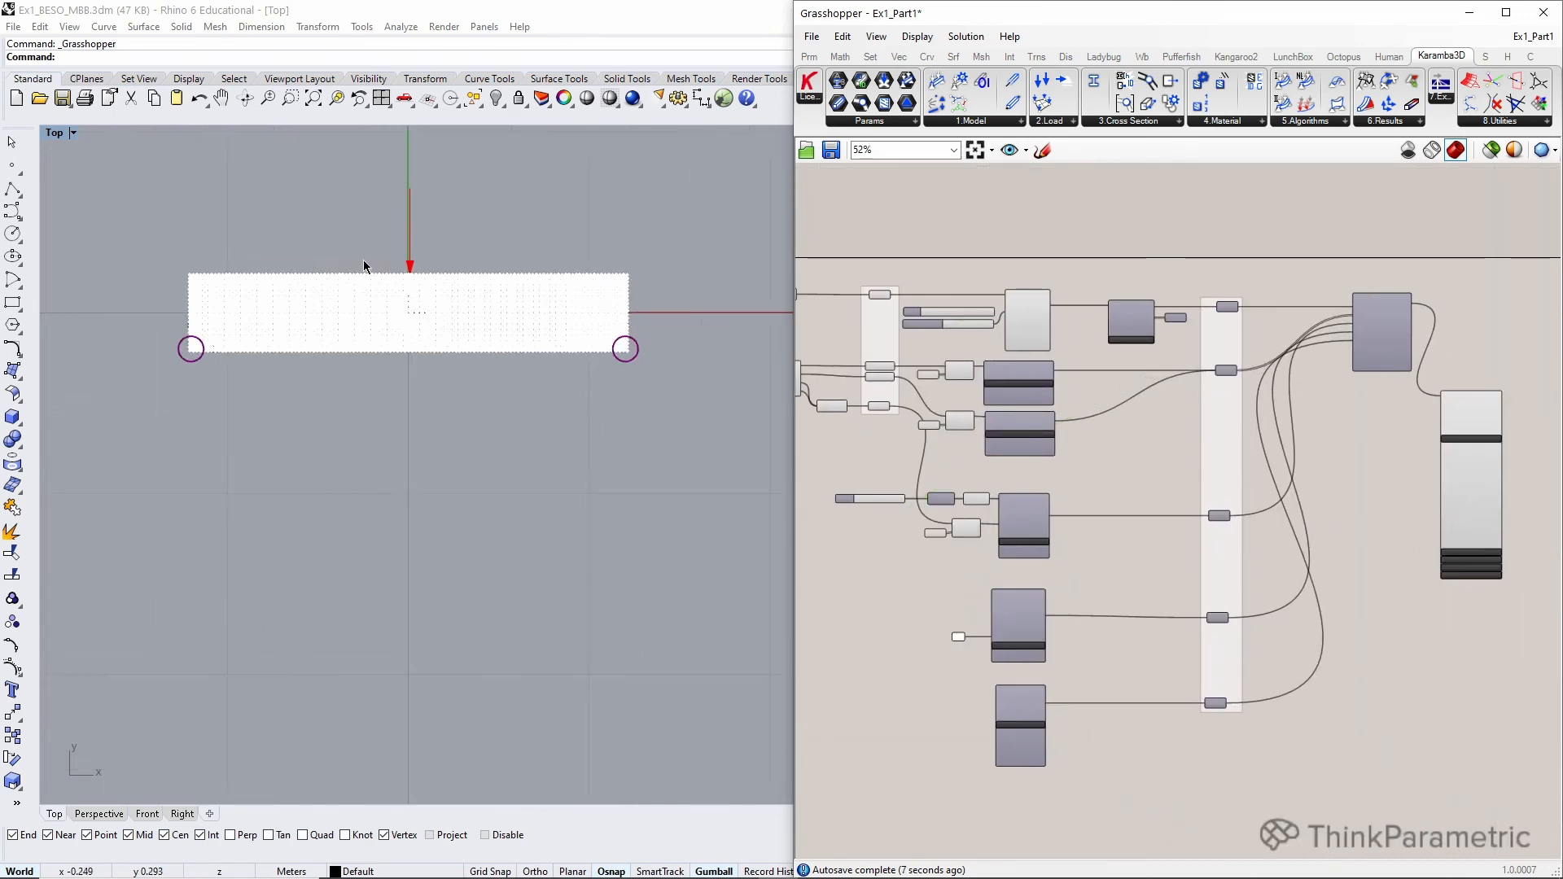
pyautogui.scroll(6, 440, 289)
pyautogui.scroll(2, 447, 279)
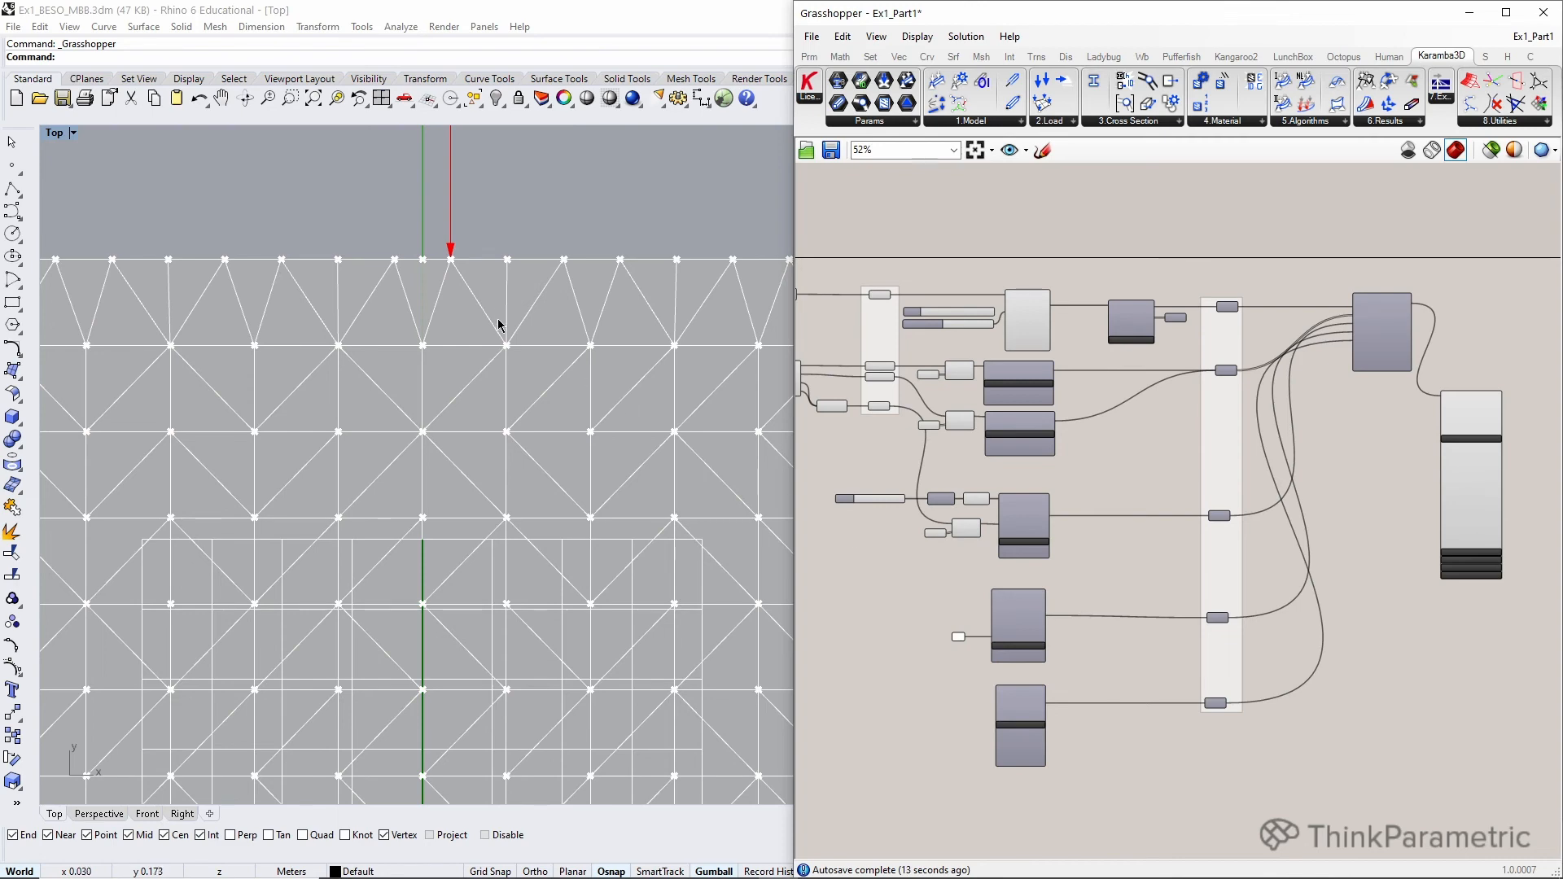
pyautogui.scroll(3, 908, 505)
pyautogui.click(852, 309)
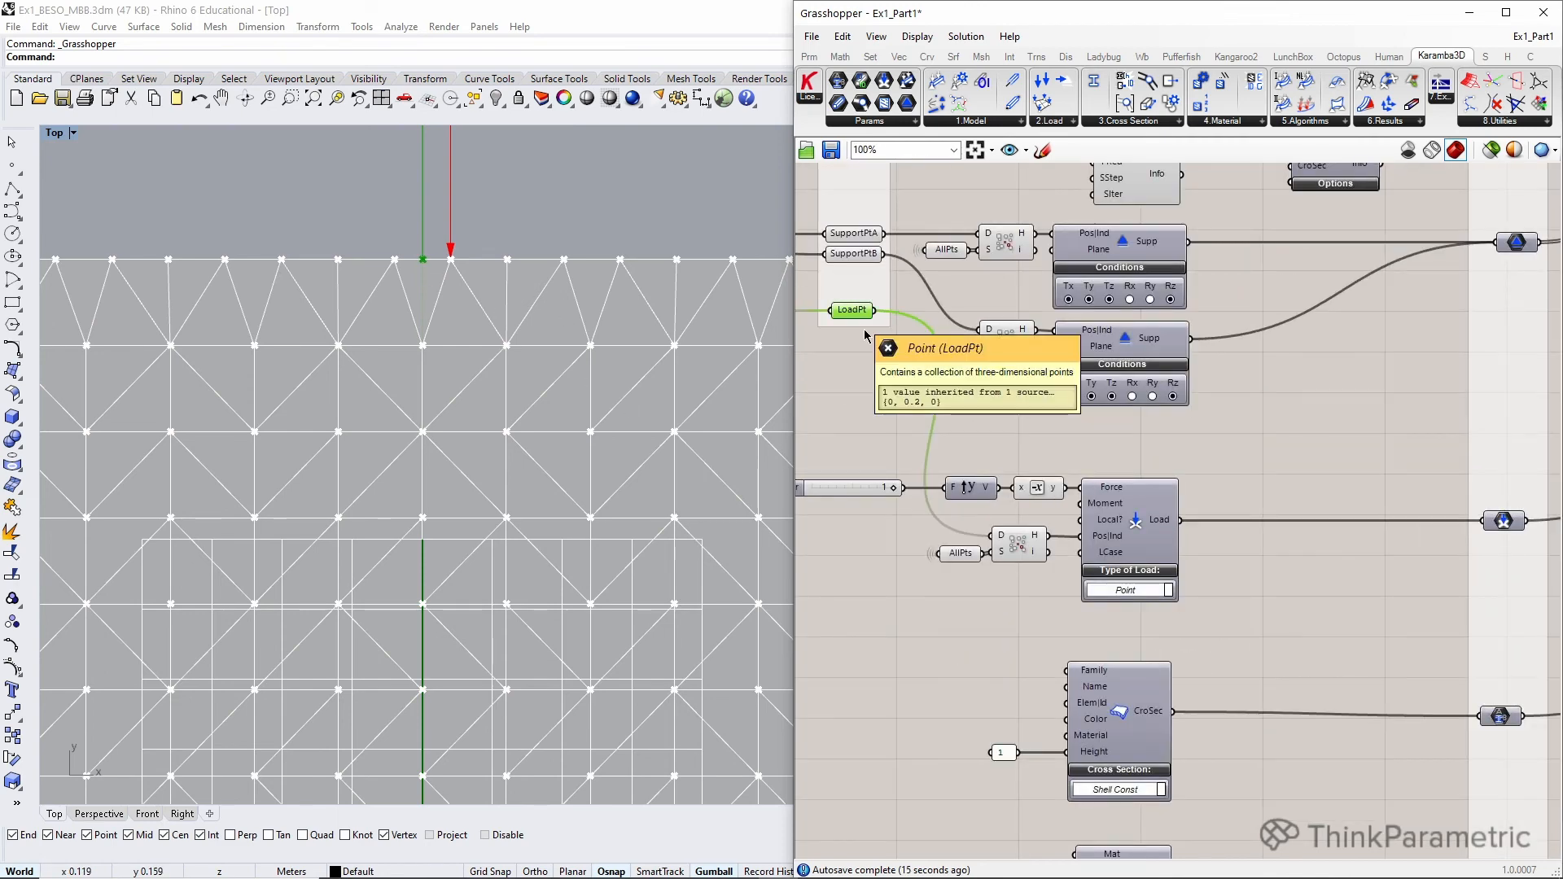
# - Try LoadPt directly as the point load's position, and restore Find similar member's H output as the position source
pyautogui.scroll(2, 911, 417)
pyautogui.moveTo(960, 396); pyautogui.dragTo(1017, 405, button='right')
pyautogui.moveTo(864, 220); pyautogui.dragTo(1145, 537)
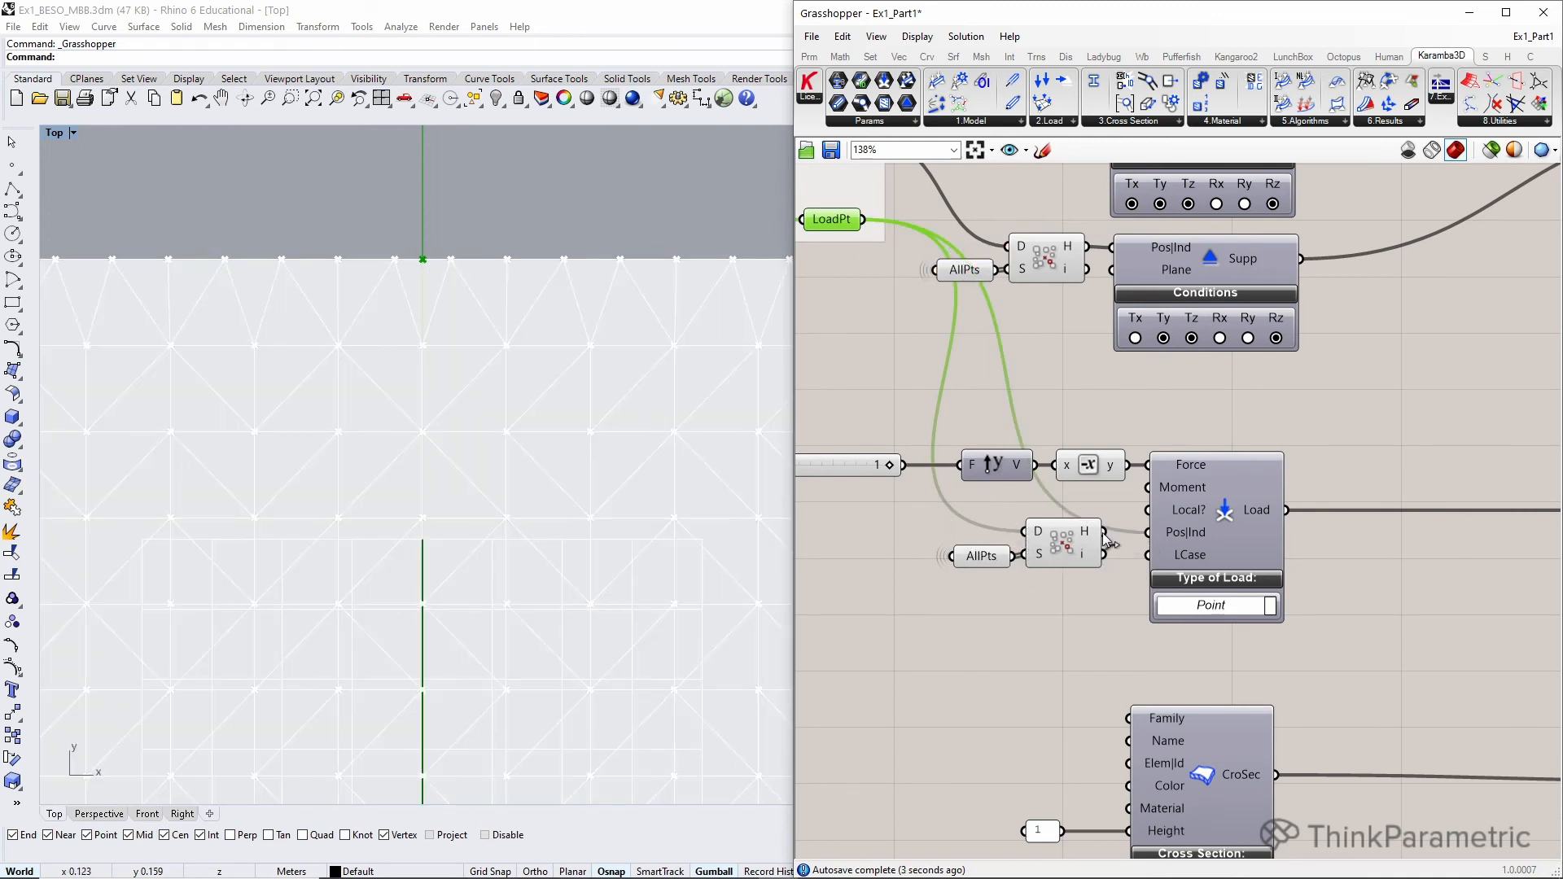
pyautogui.moveTo(1106, 537); pyautogui.dragTo(1147, 532)
pyautogui.click(1063, 544)
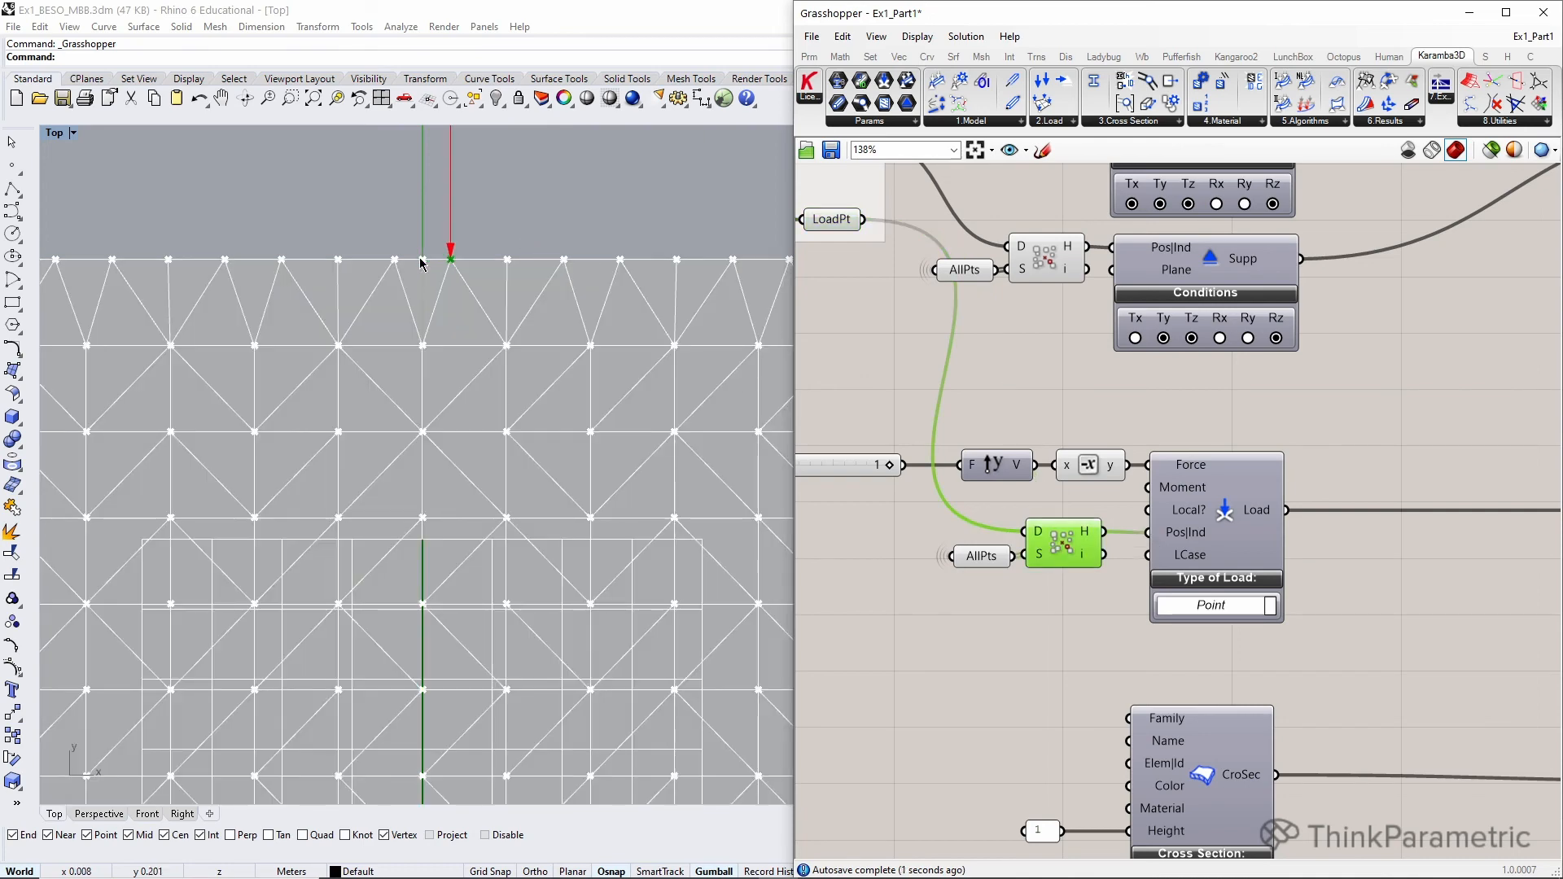
# - Delete the Mesh Resolution slider and wire the 0.01 slider into the mesher's MRes input
pyautogui.scroll(-7, 1272, 466)
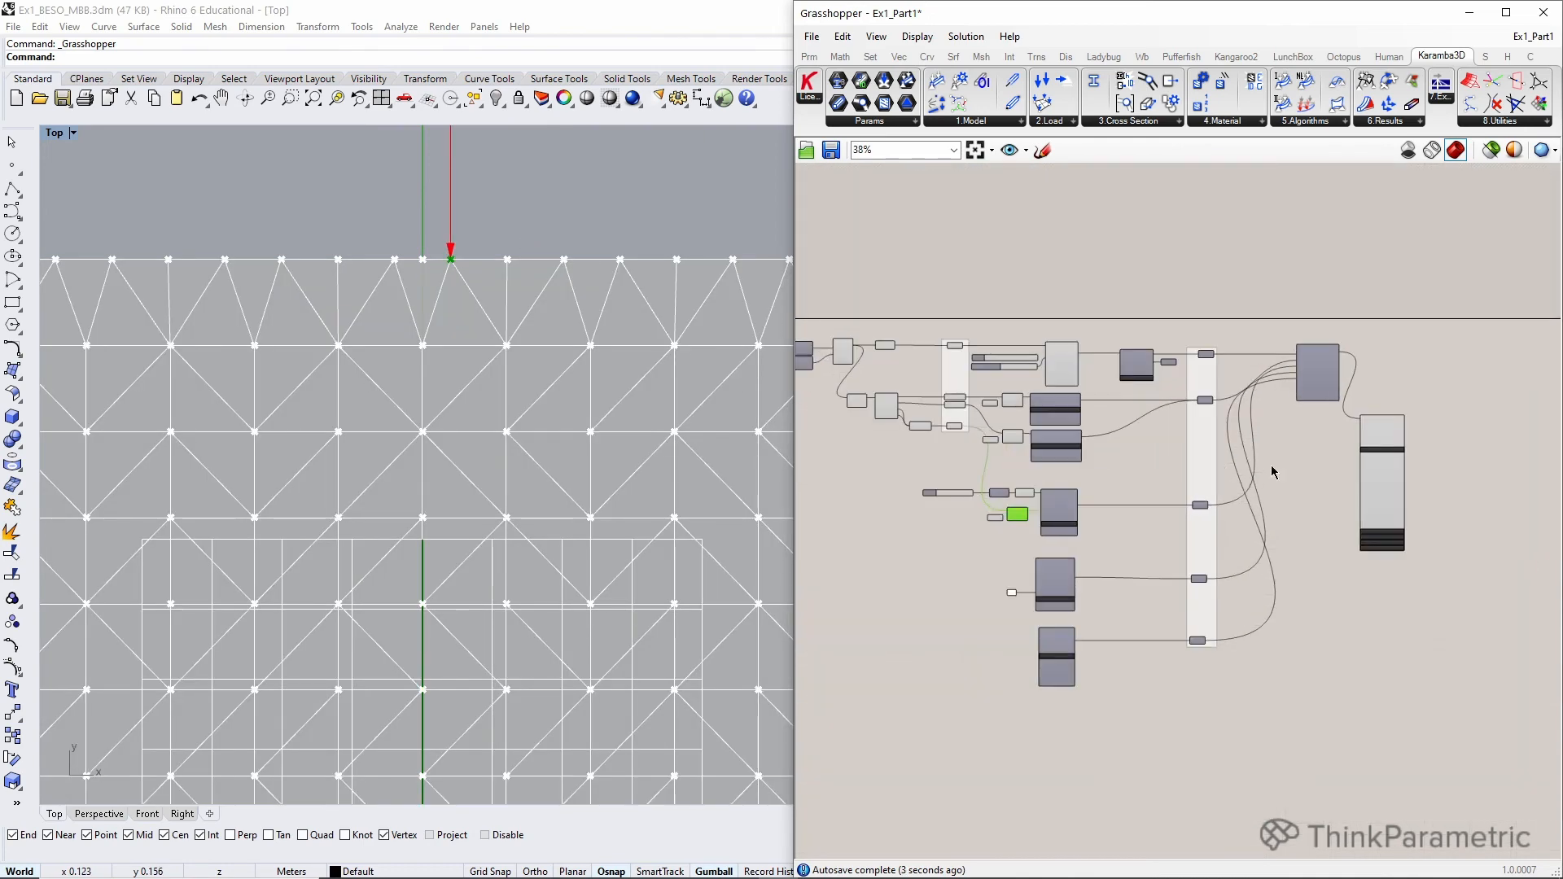
pyautogui.scroll(5, 997, 350)
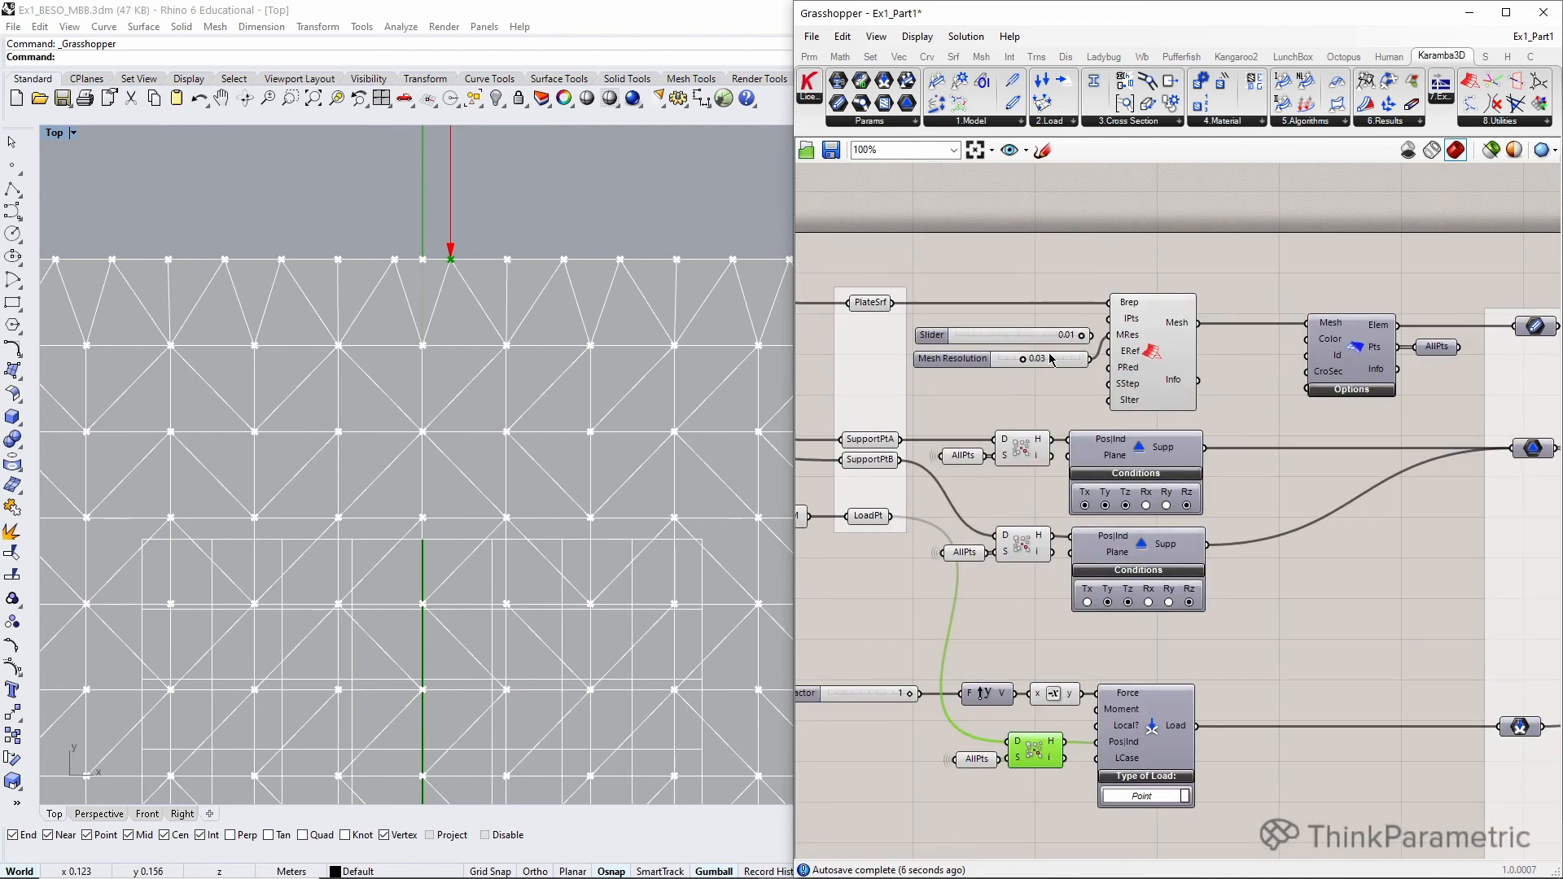
pyautogui.click(1056, 366)
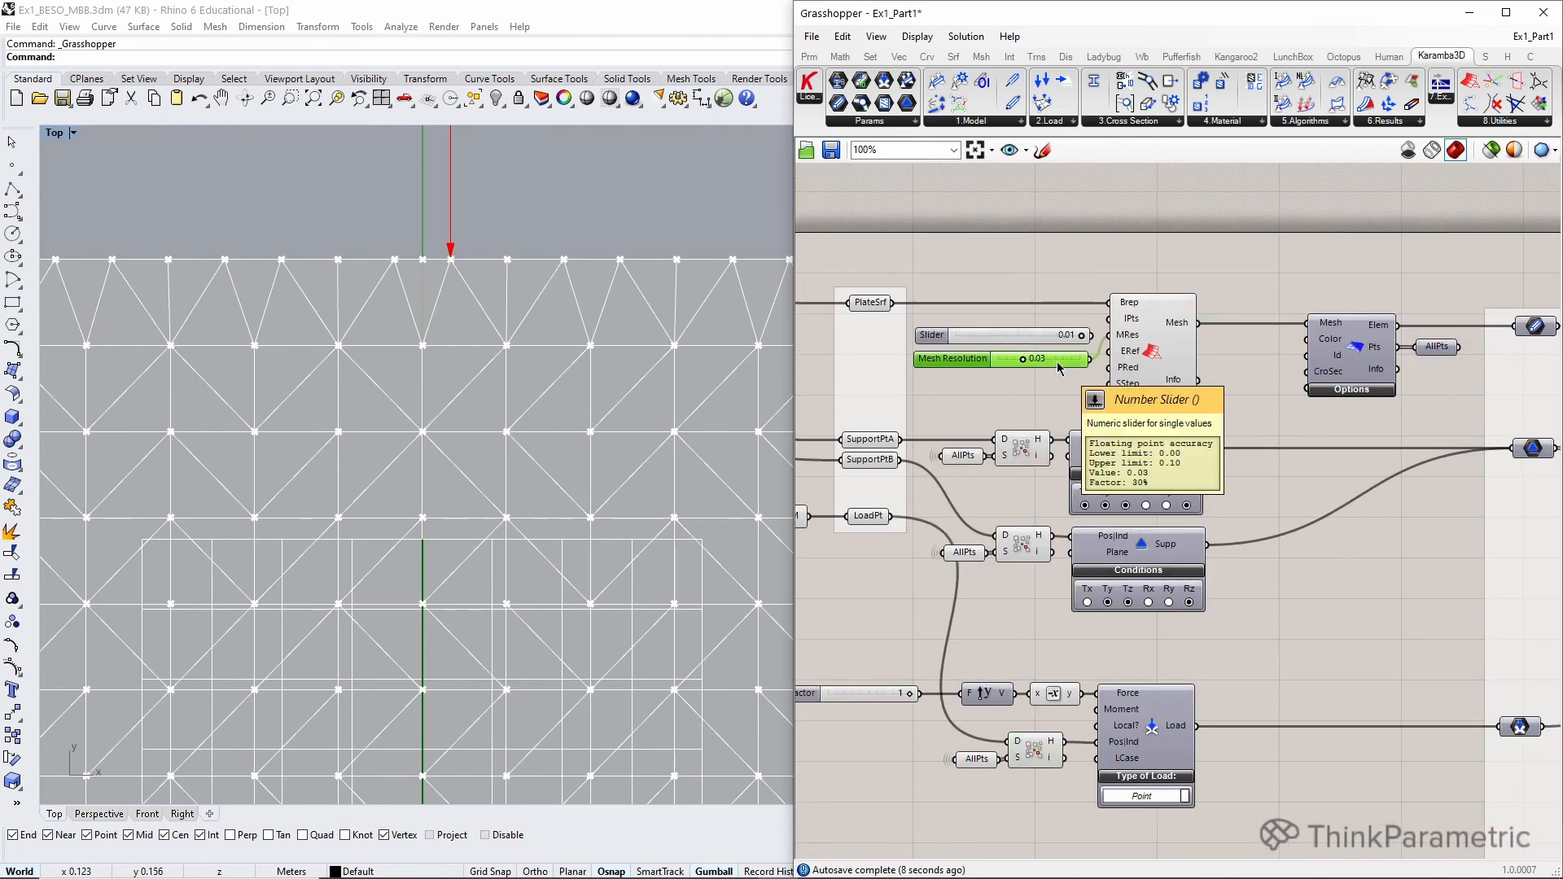
pyautogui.press('Delete')
pyautogui.moveTo(1096, 336); pyautogui.dragTo(1109, 335)
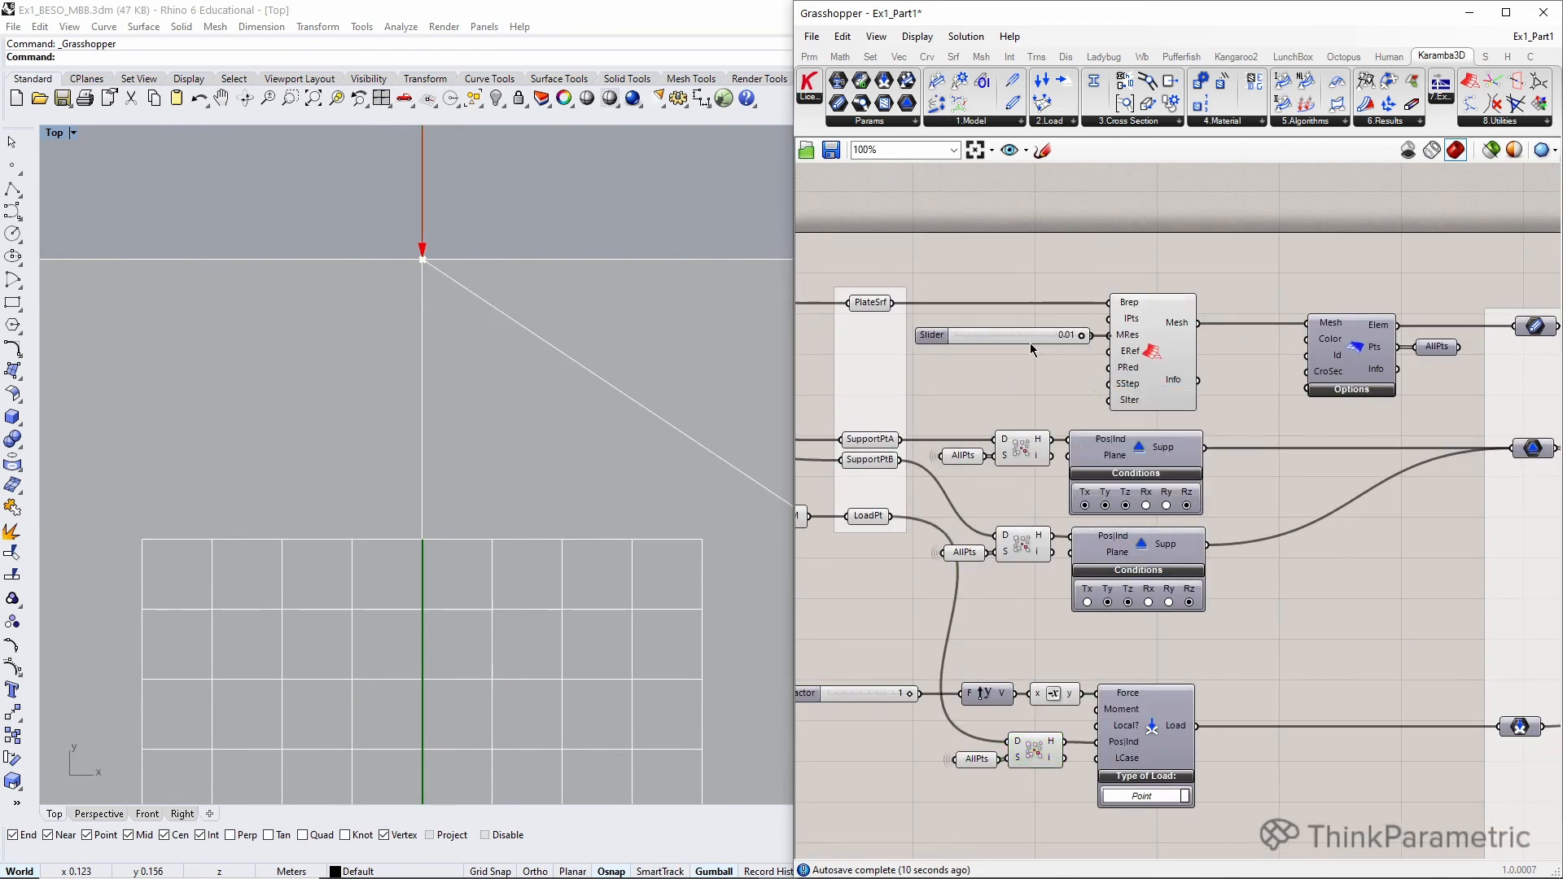
# - Add a Karamba3D Model parameter beyond the Assemble component, wire Assemble's Model output into it and align it with that output
pyautogui.scroll(-2, 1039, 344)
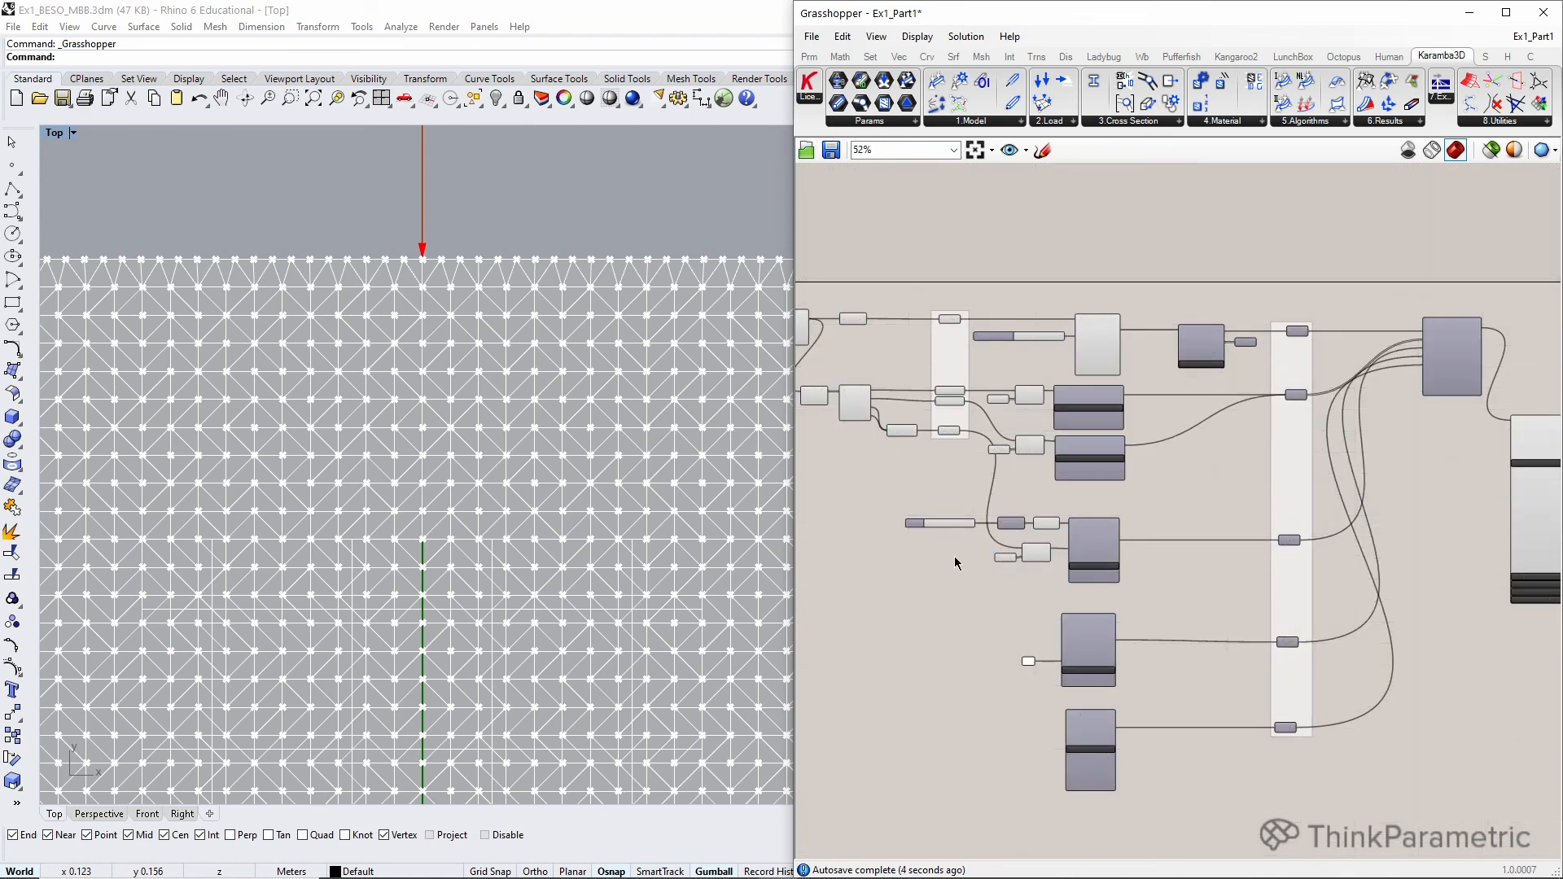
pyautogui.scroll(-6, 583, 505)
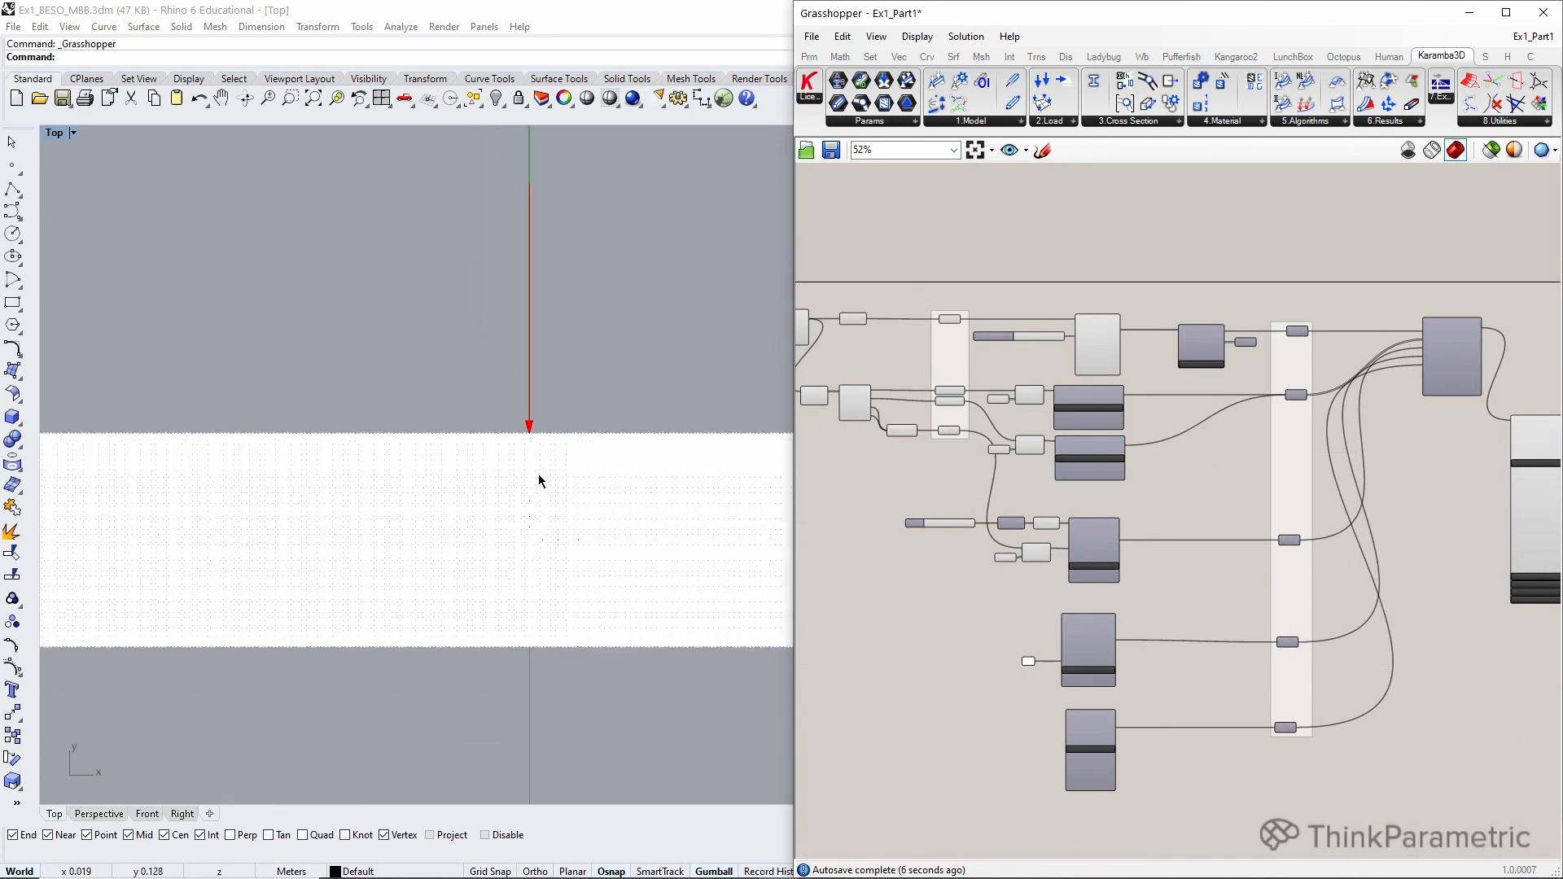
pyautogui.scroll(-1, 527, 478)
pyautogui.moveTo(559, 451); pyautogui.dragTo(478, 418, button='right')
pyautogui.moveTo(1293, 522); pyautogui.dragTo(1031, 519, button='right')
pyautogui.scroll(5, 1312, 366)
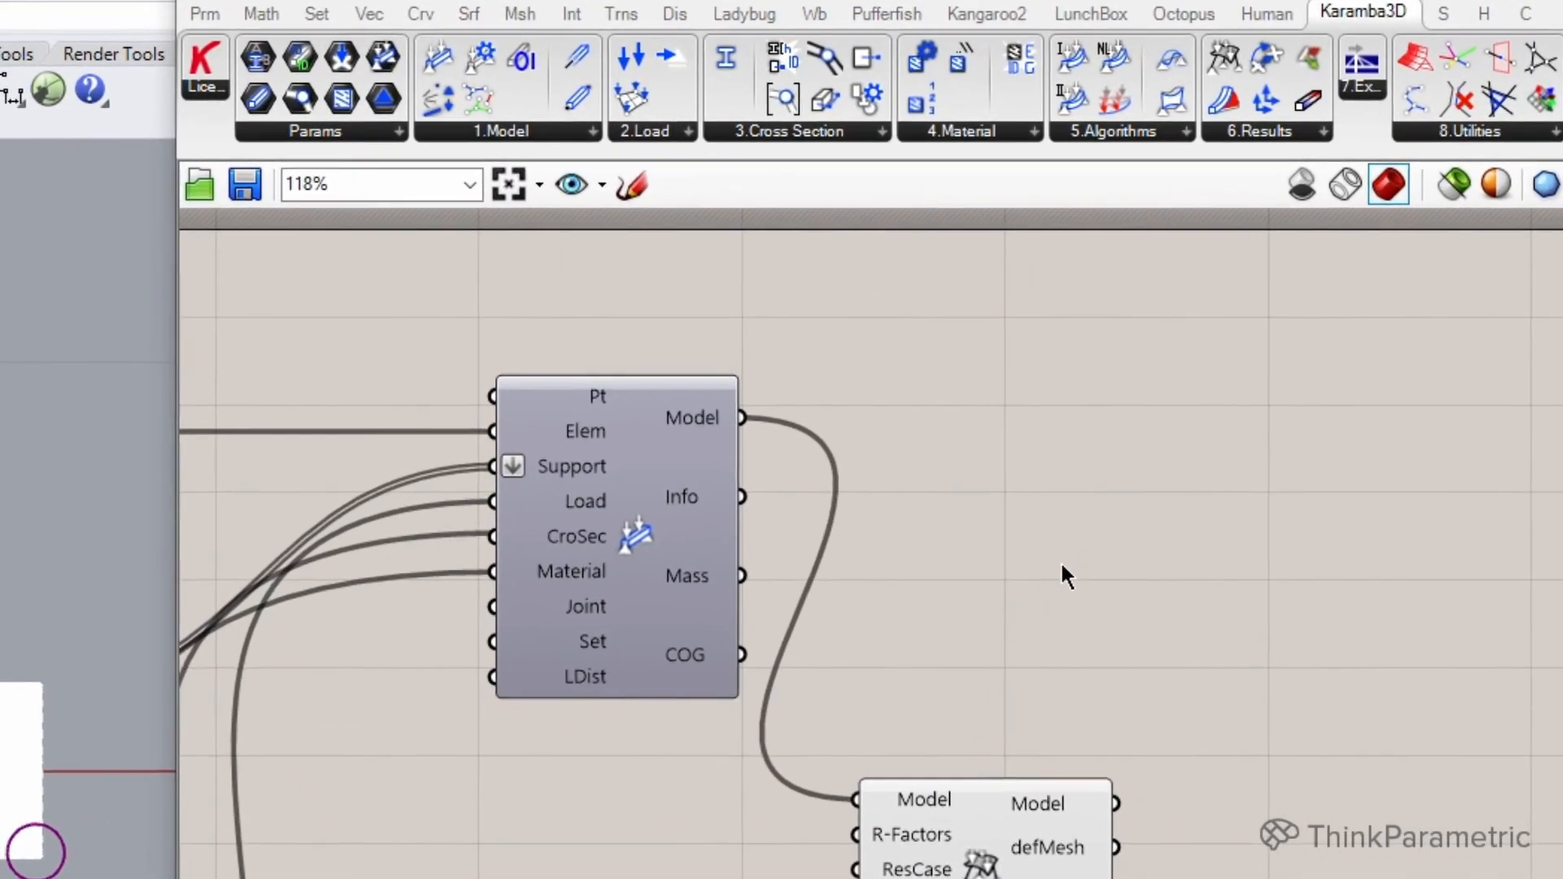
pyautogui.doubleClick(1277, 362)
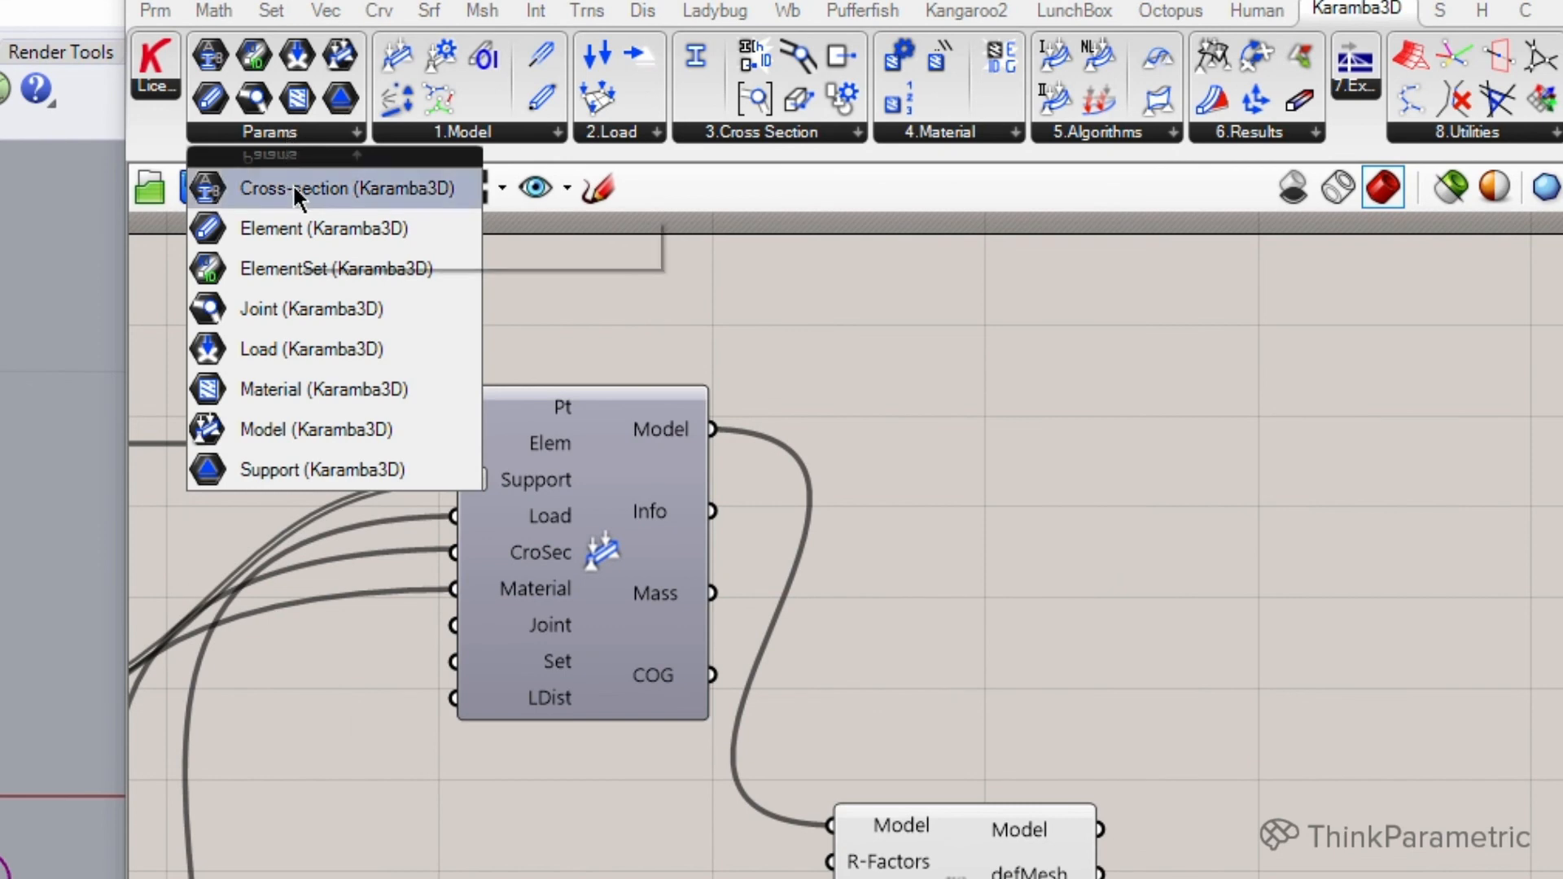
pyautogui.moveTo(331, 430); pyautogui.dragTo(1346, 475)
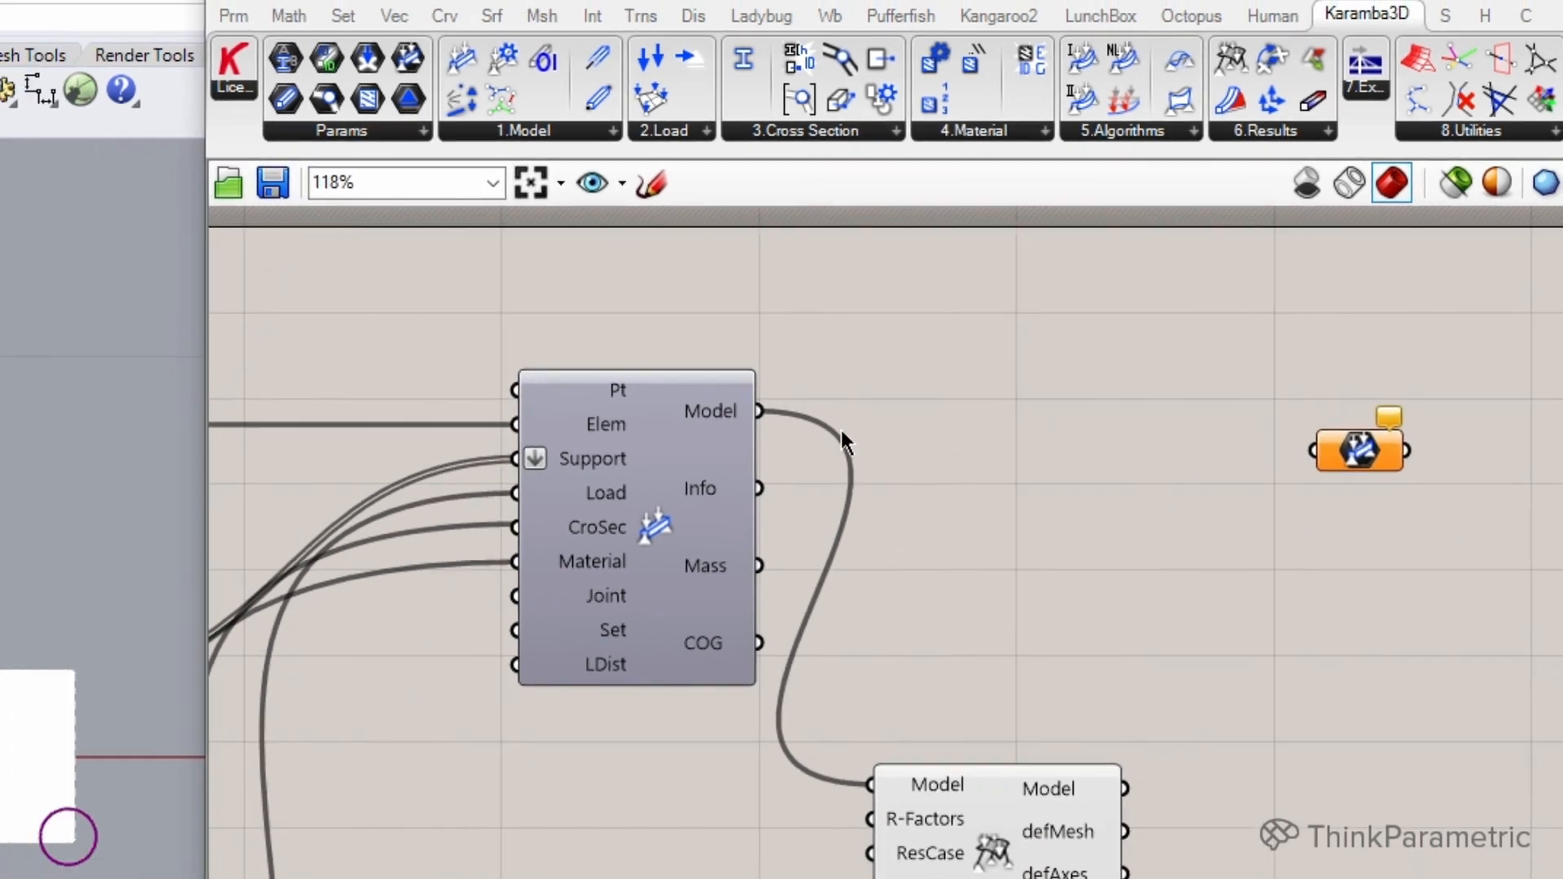
pyautogui.moveTo(759, 411); pyautogui.dragTo(1349, 431)
pyautogui.moveTo(1435, 293); pyautogui.dragTo(1435, 282)
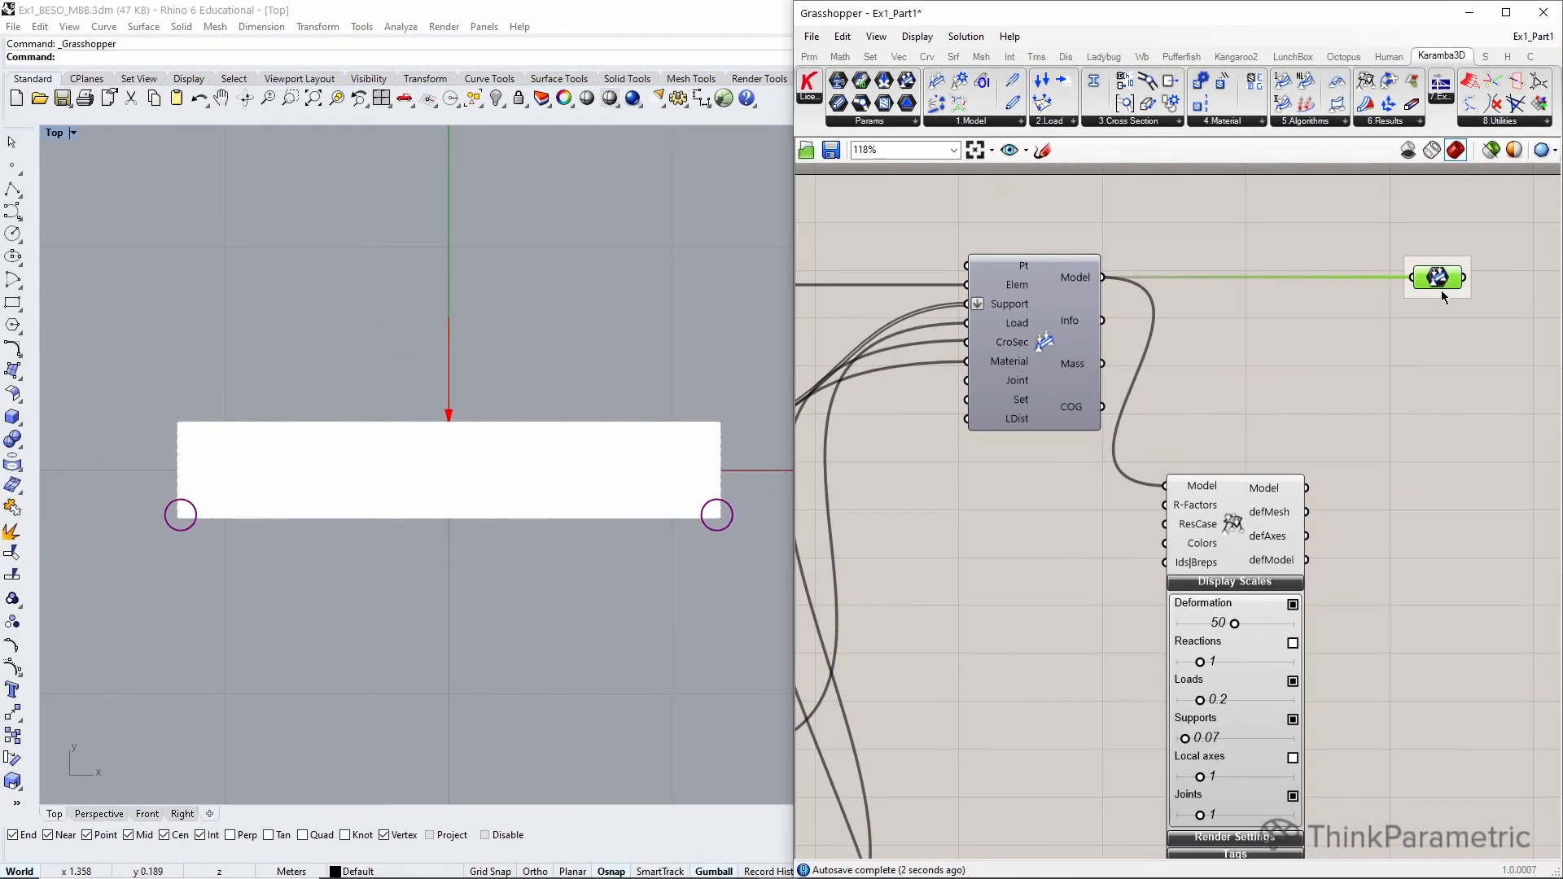
# - Group the new Model parameter and colour its group red
pyautogui.rightClick(1438, 285)
pyautogui.moveTo(1481, 473)
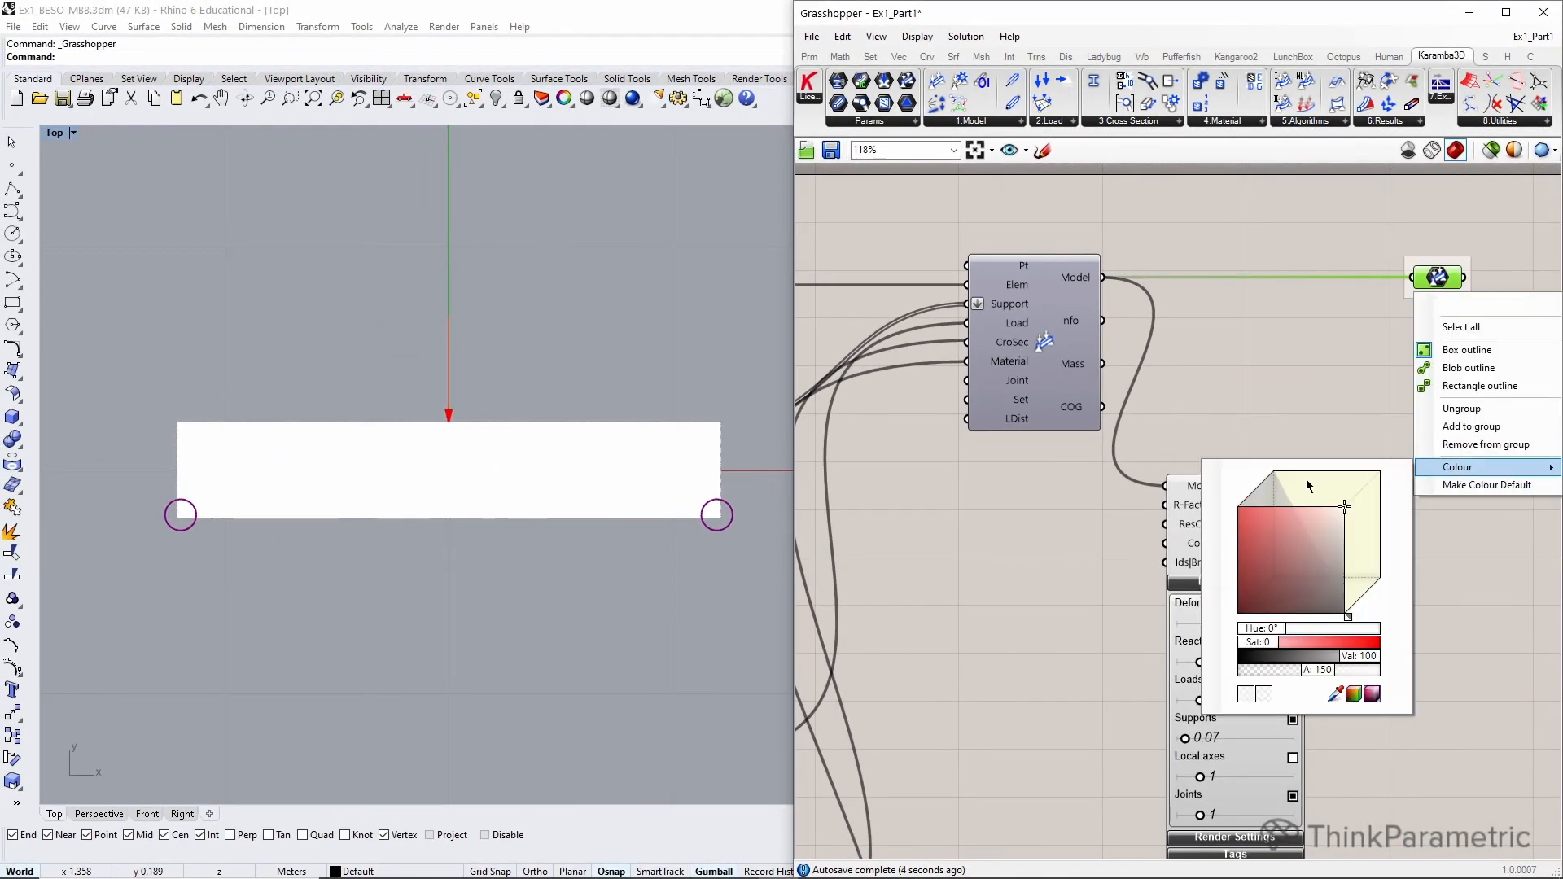
pyautogui.moveTo(1271, 517); pyautogui.dragTo(1209, 513)
pyautogui.click(1285, 349)
pyautogui.moveTo(1433, 338); pyautogui.dragTo(1325, 346, button='right')
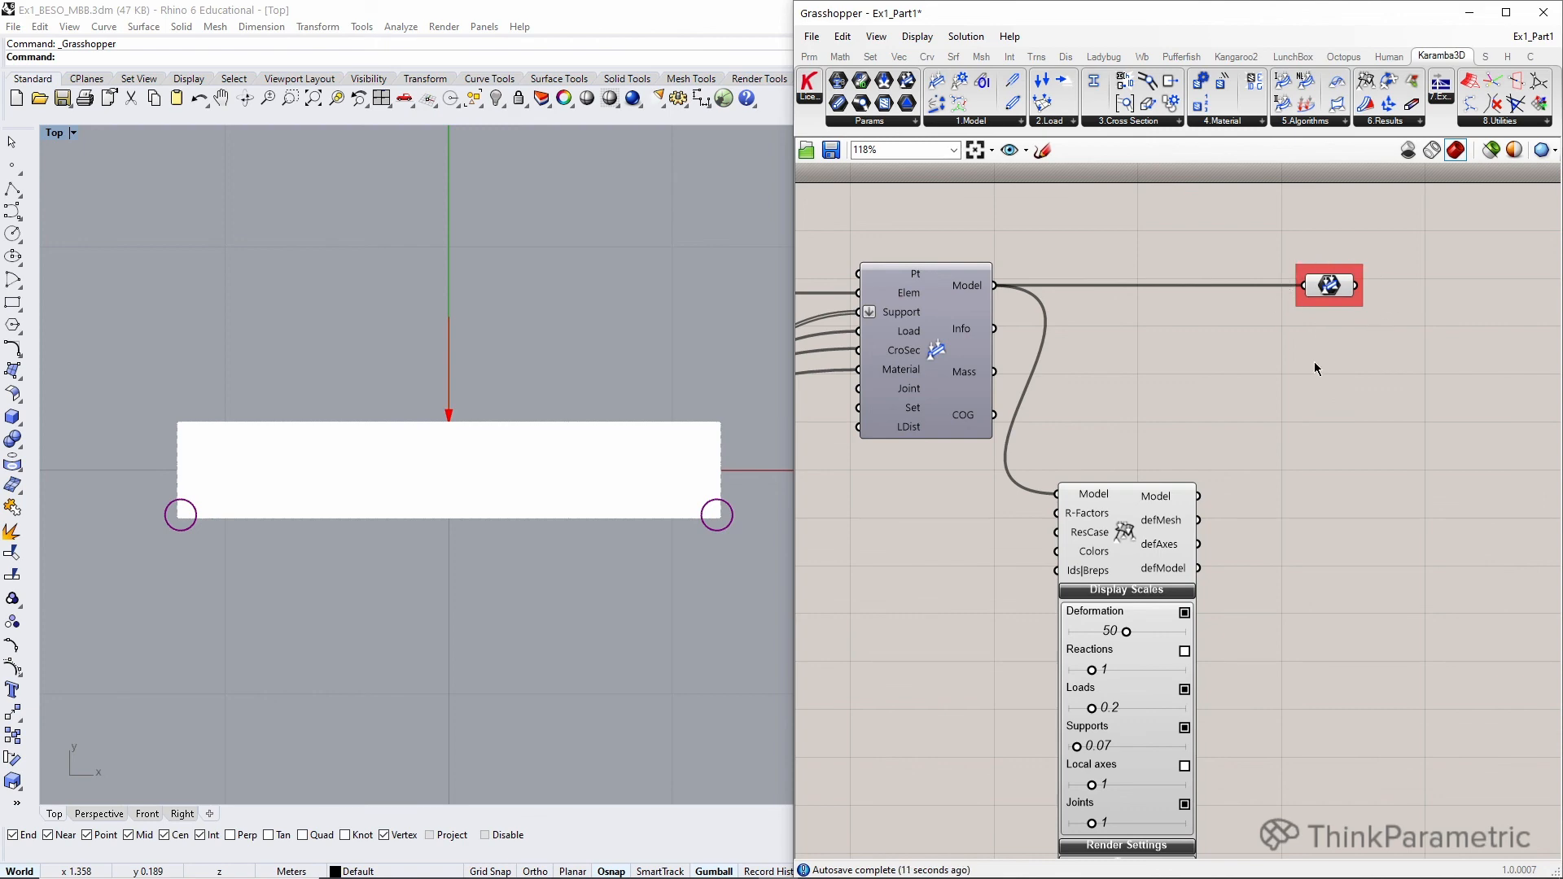
pyautogui.scroll(-6, 1368, 365)
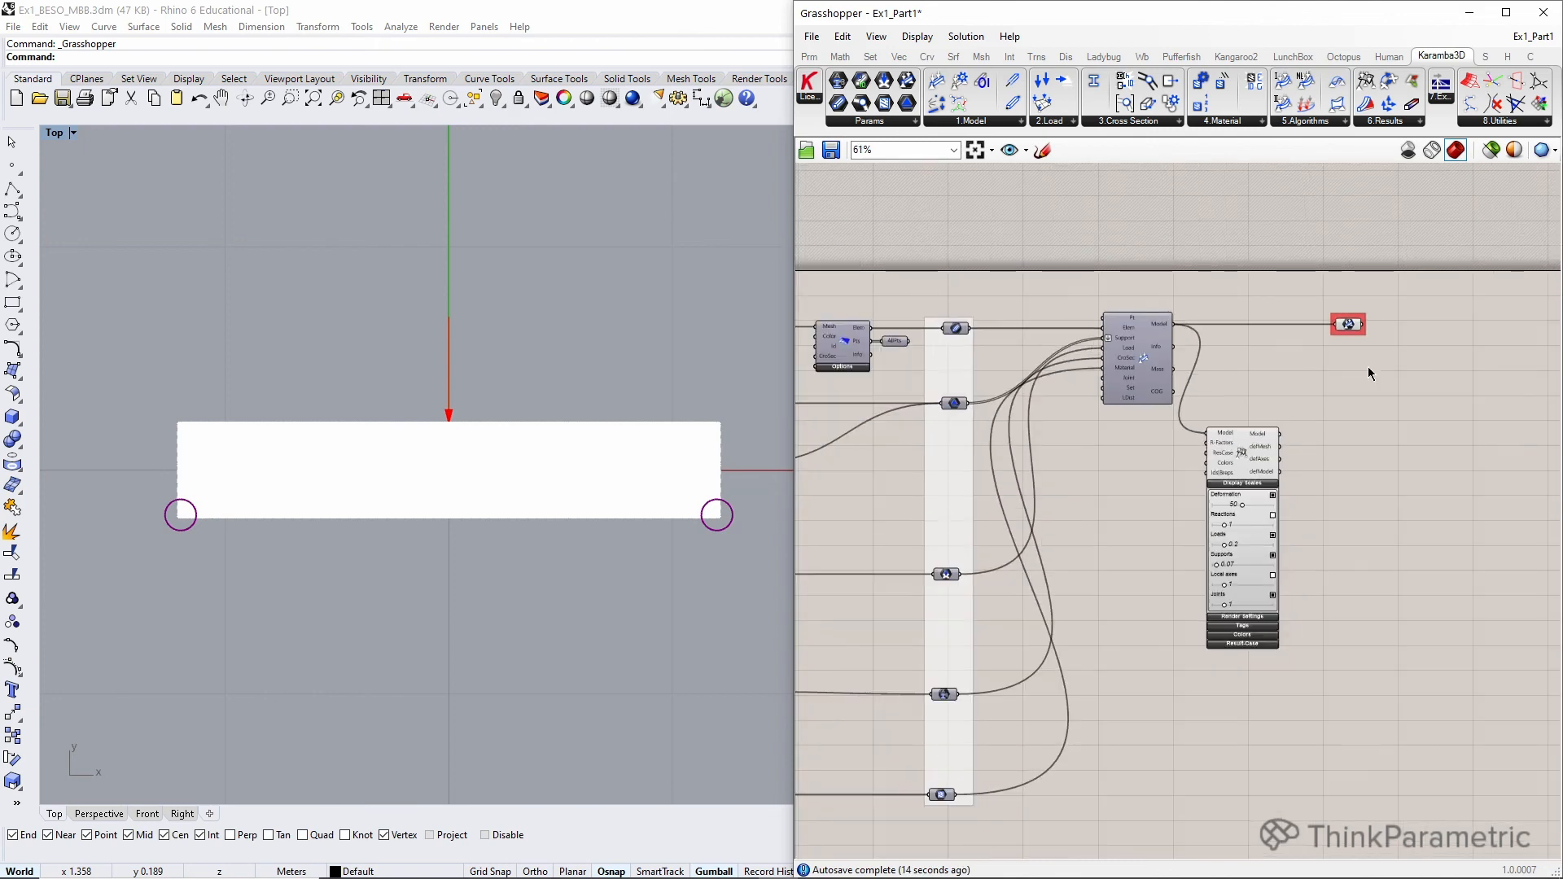
pyautogui.moveTo(1290, 447); pyautogui.dragTo(1382, 429, button='right')
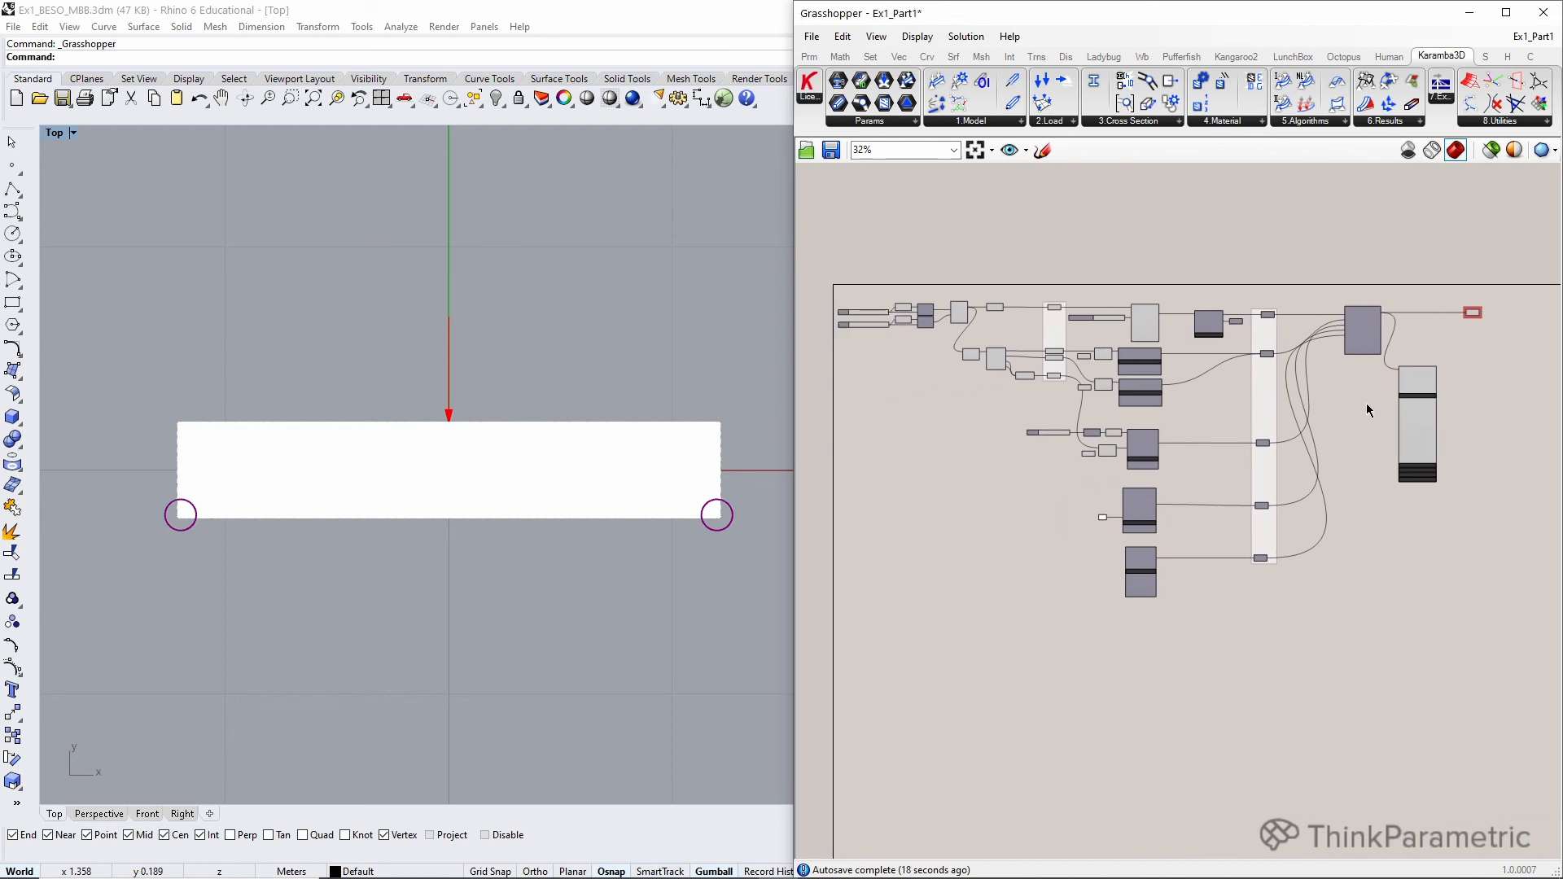